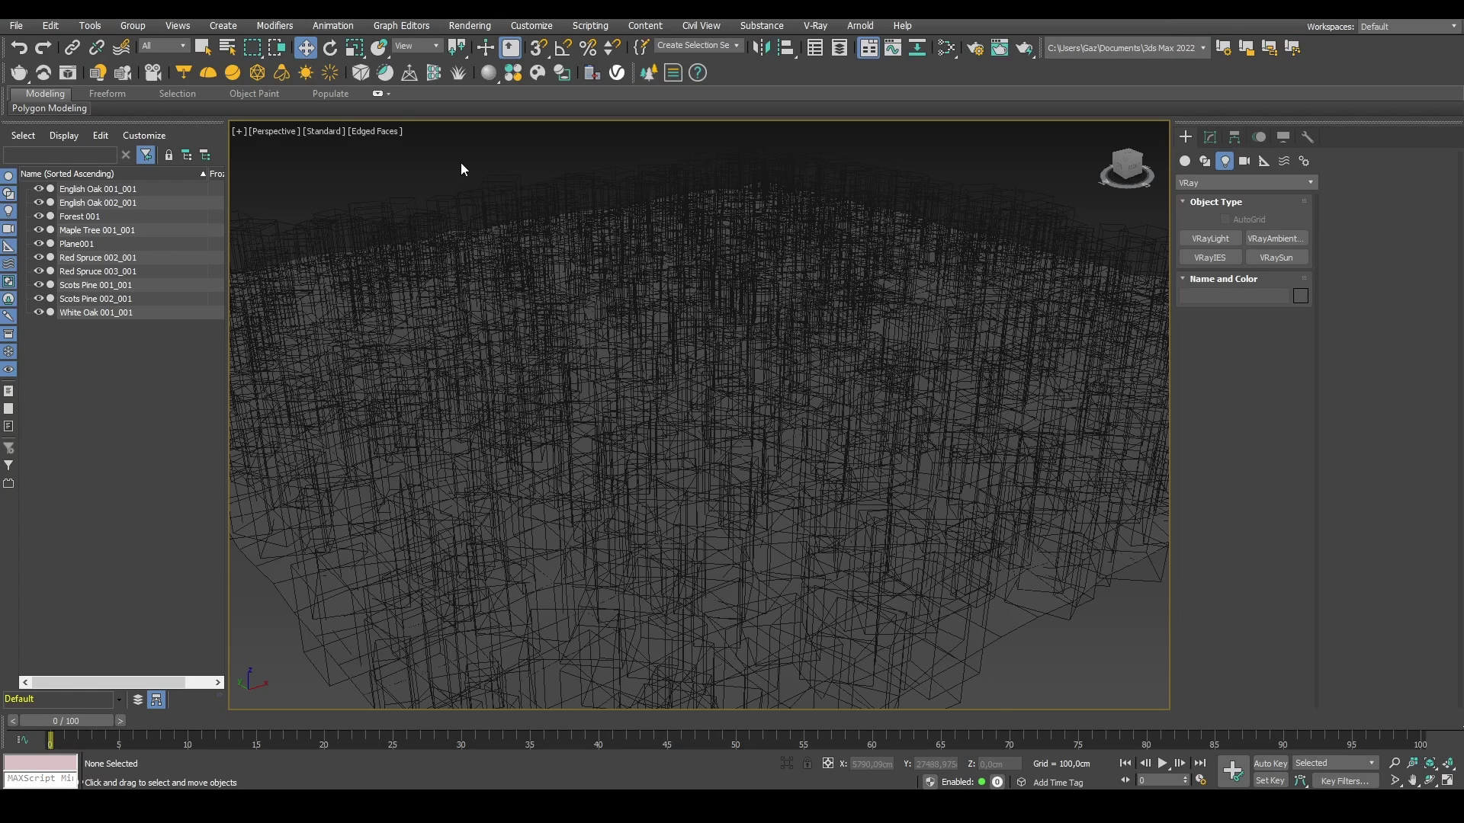
Step: Examine the scattered Forest 001 object in the scene and the Presets category in the Chaos Cosmos Browser
middle_click_drag(461, 164, 494, 162)
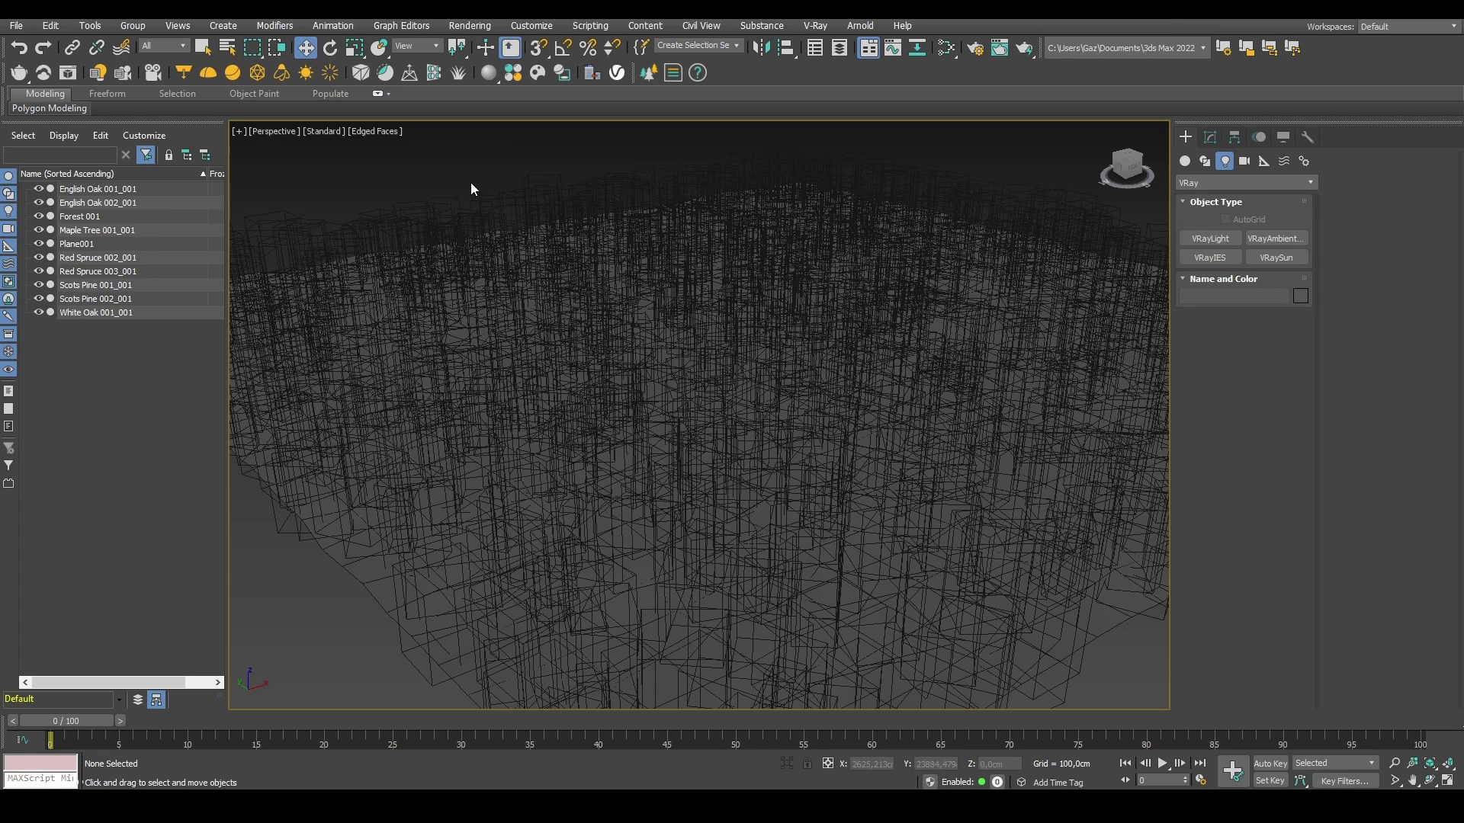
middle_click_drag(479, 185, 483, 200)
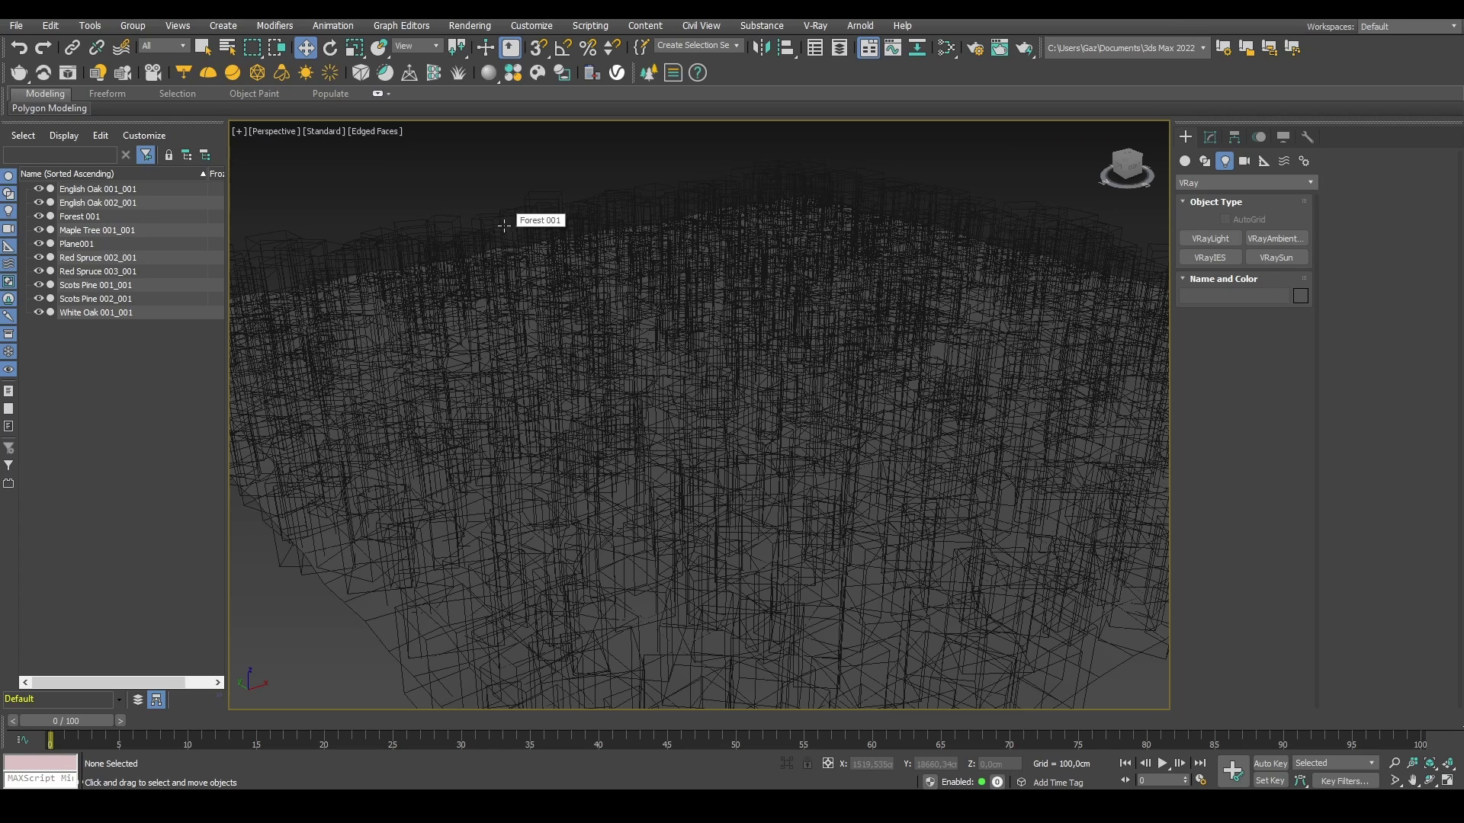
left_click(721, 351)
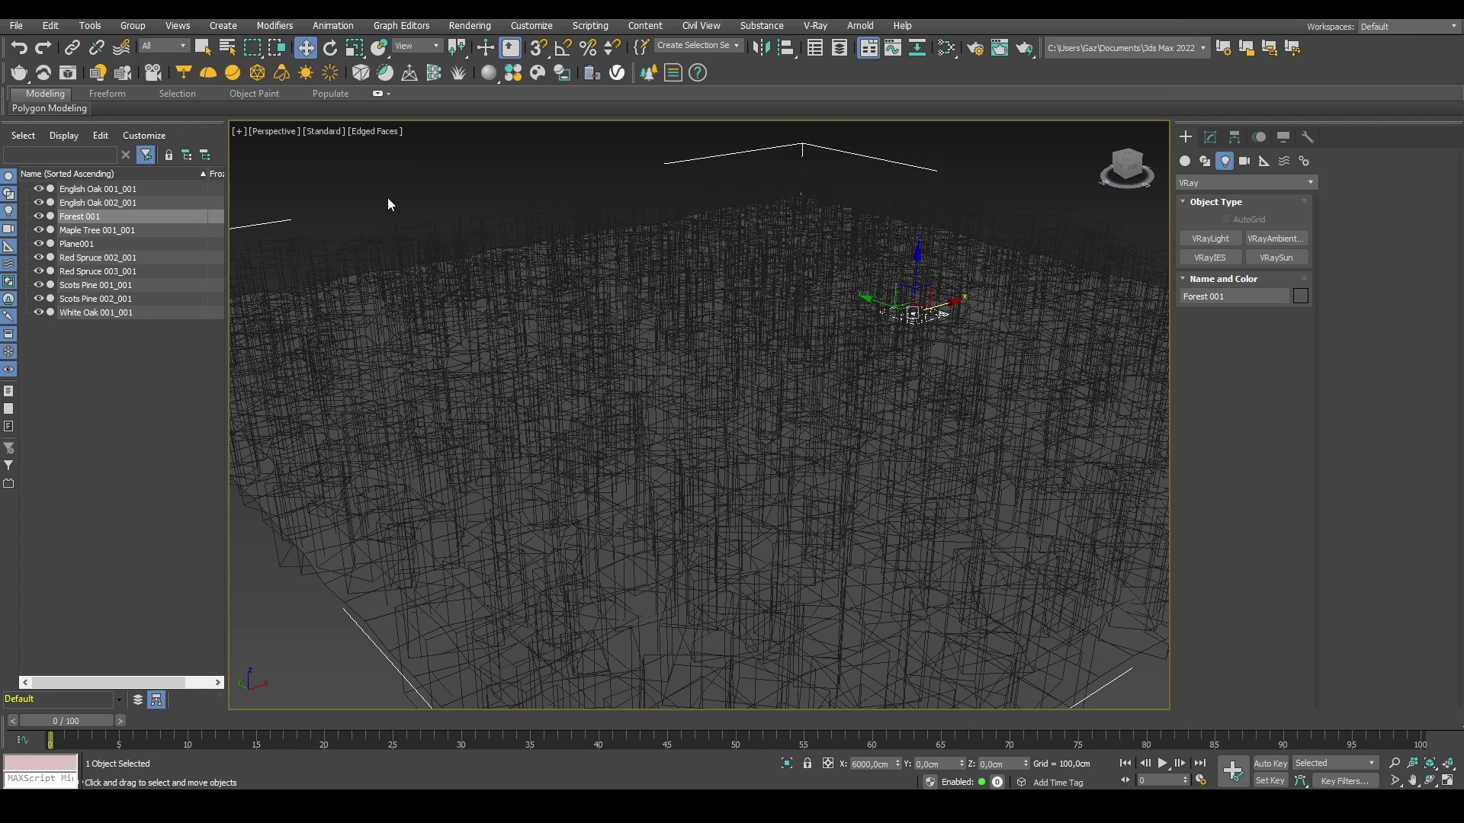
left_click(539, 74)
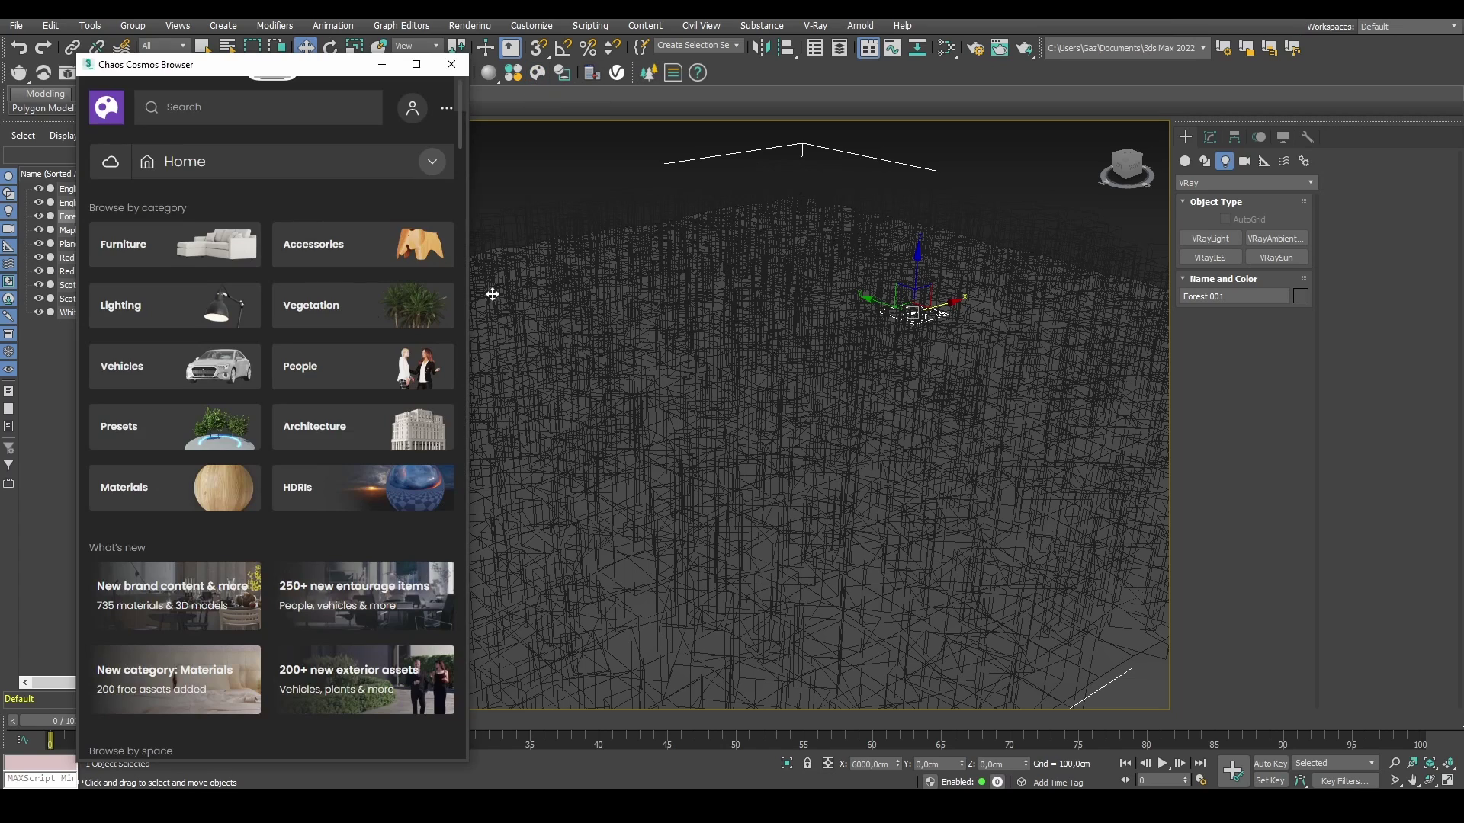
left_click(163, 435)
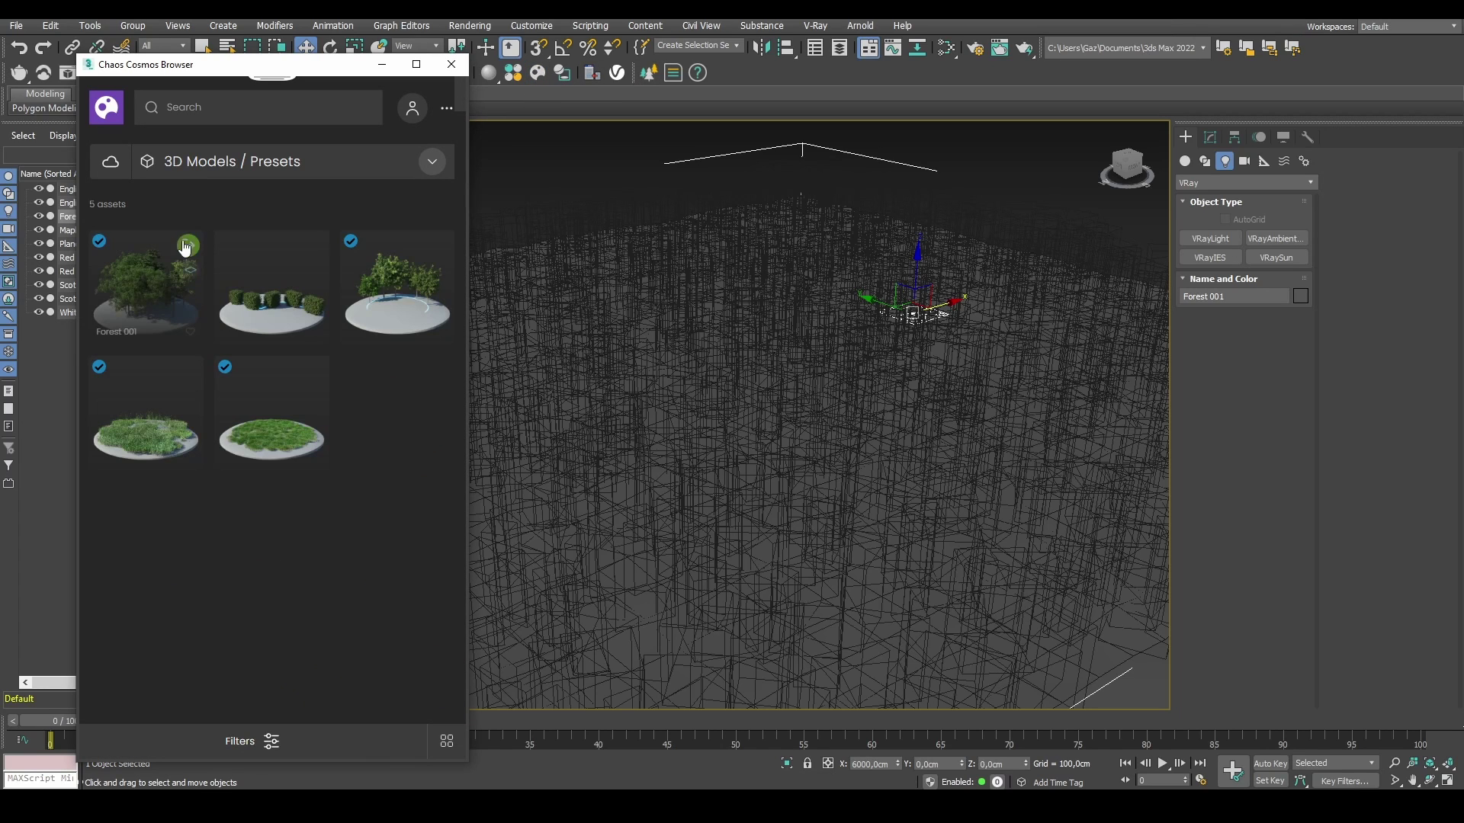
left_click(450, 67)
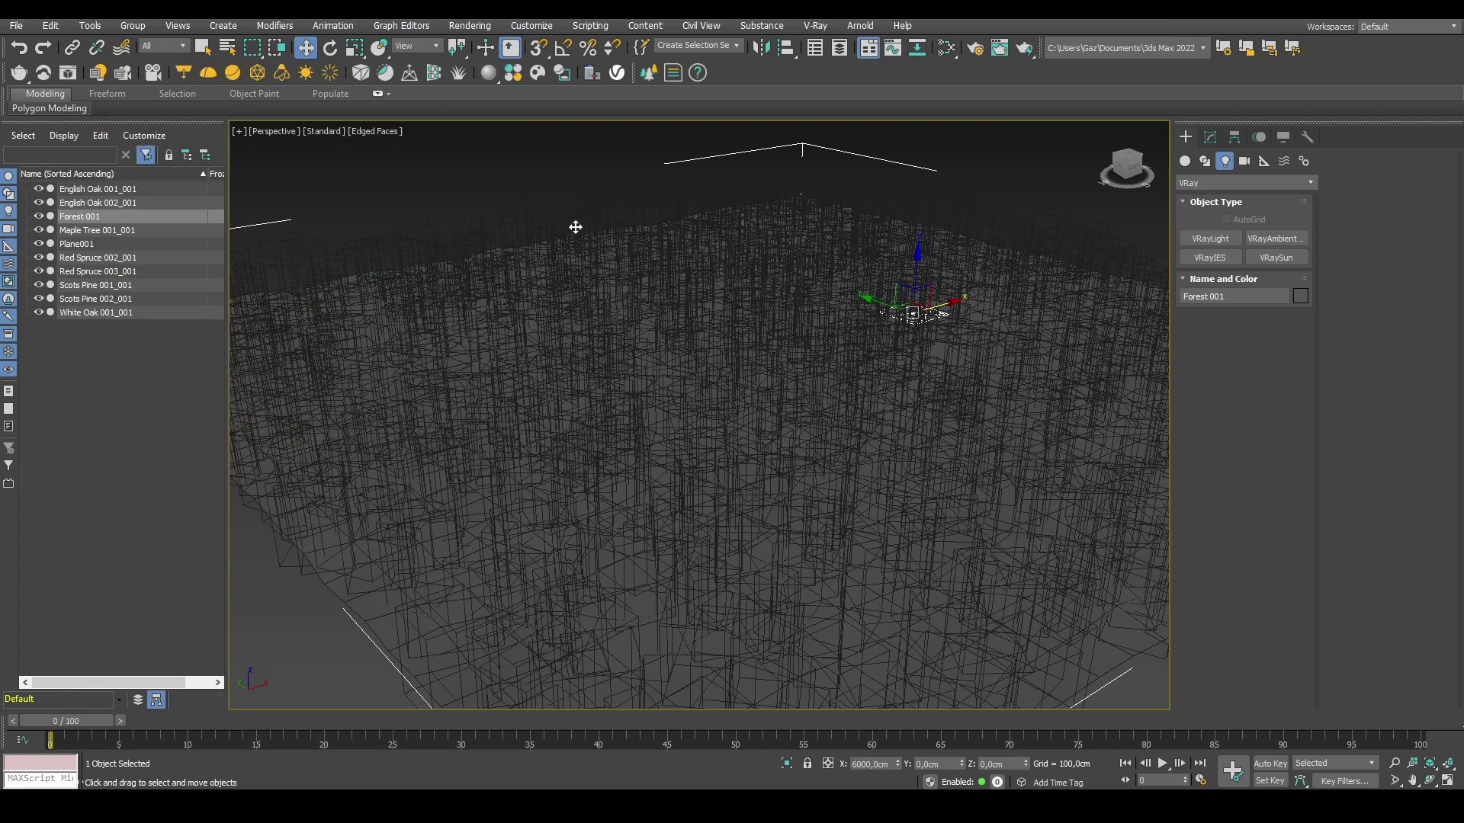
left_click(574, 228)
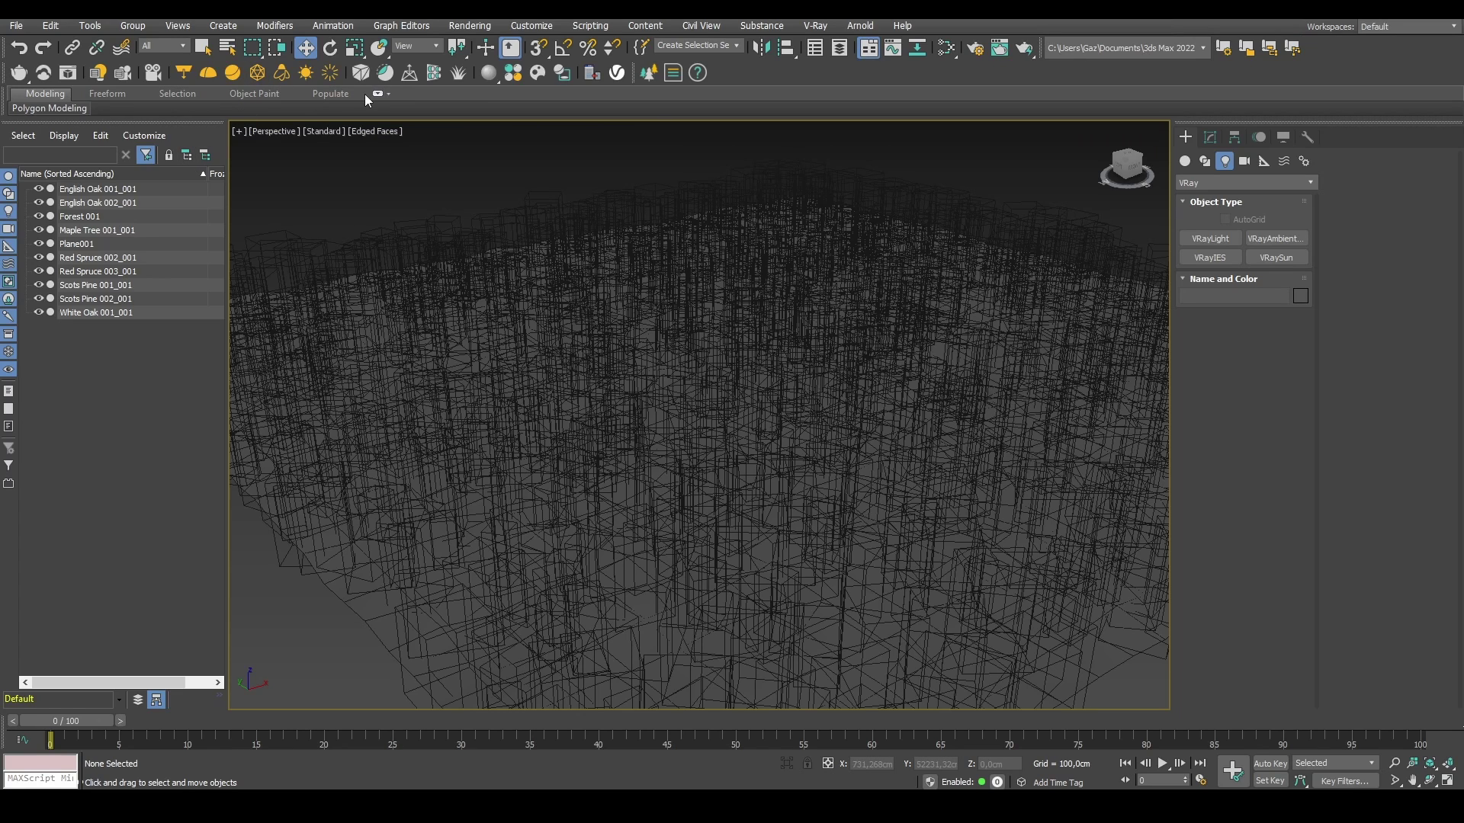
Step: Create a V-Ray Sun in the front view, aimed from above the forest down to the ground, with a VRaySky environment map
left_click(307, 73)
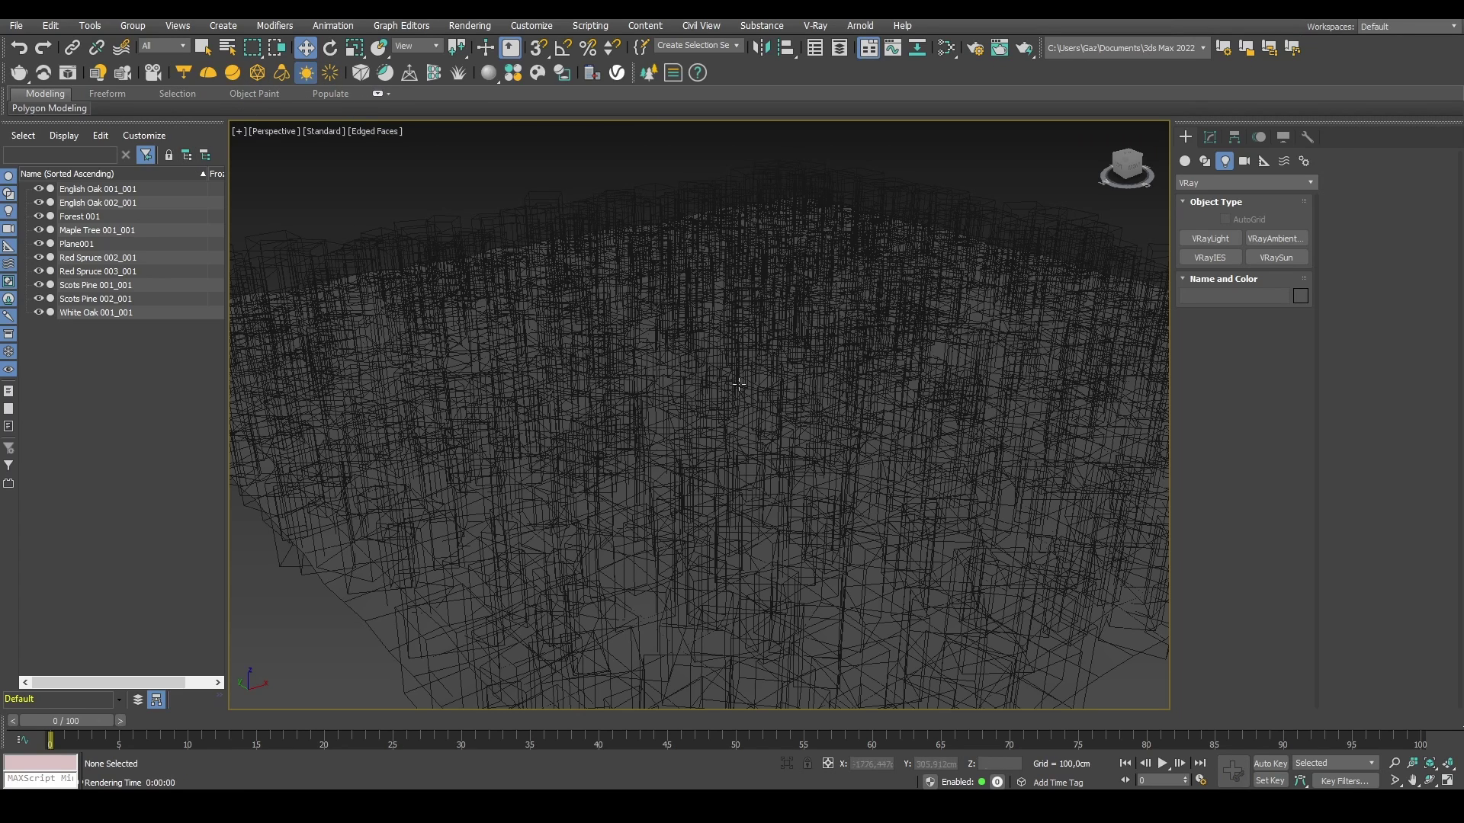
middle_click_drag(743, 350, 728, 458, "alt")
key("f")
scroll(731, 383, "down", 5)
left_click_drag(760, 255, 713, 448)
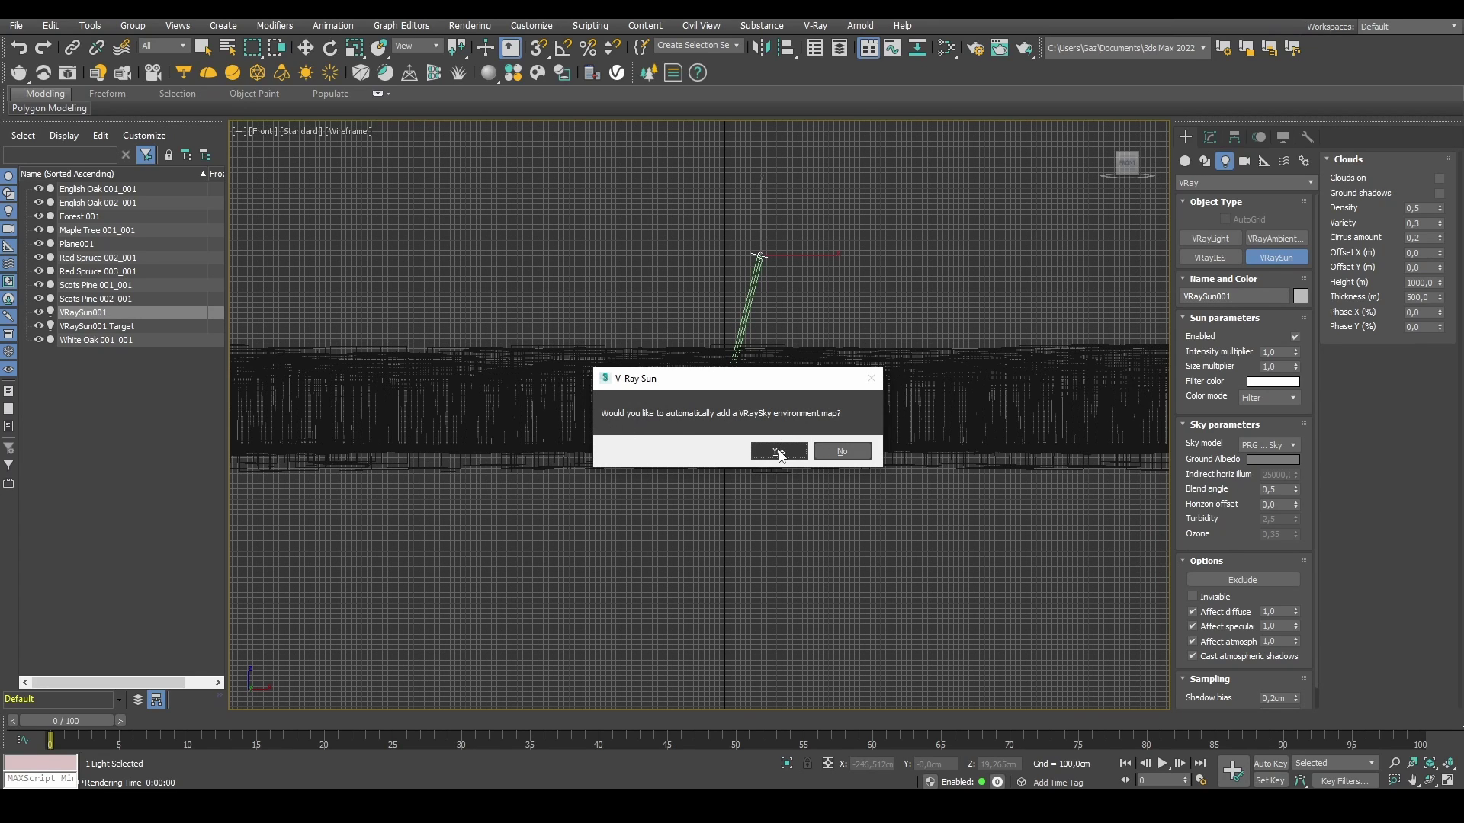
left_click(779, 451)
key("w")
left_click(702, 473)
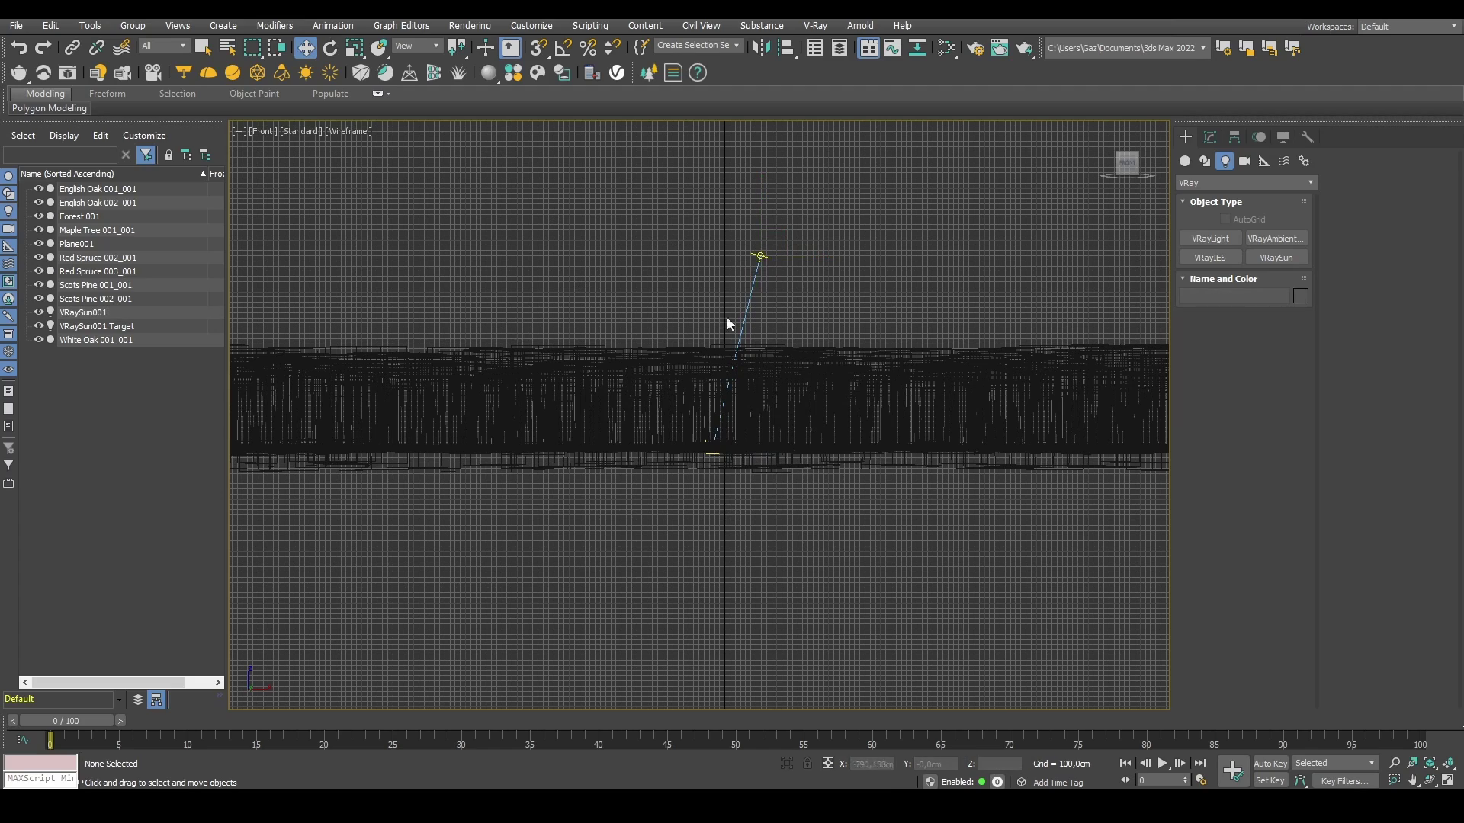
Step: Place a V-Ray dome light beside the forest in the perspective view
middle_click_drag(797, 340, 772, 349)
key("p")
scroll(859, 366, "down", 4)
middle_click_drag(856, 396, 854, 431, "alt")
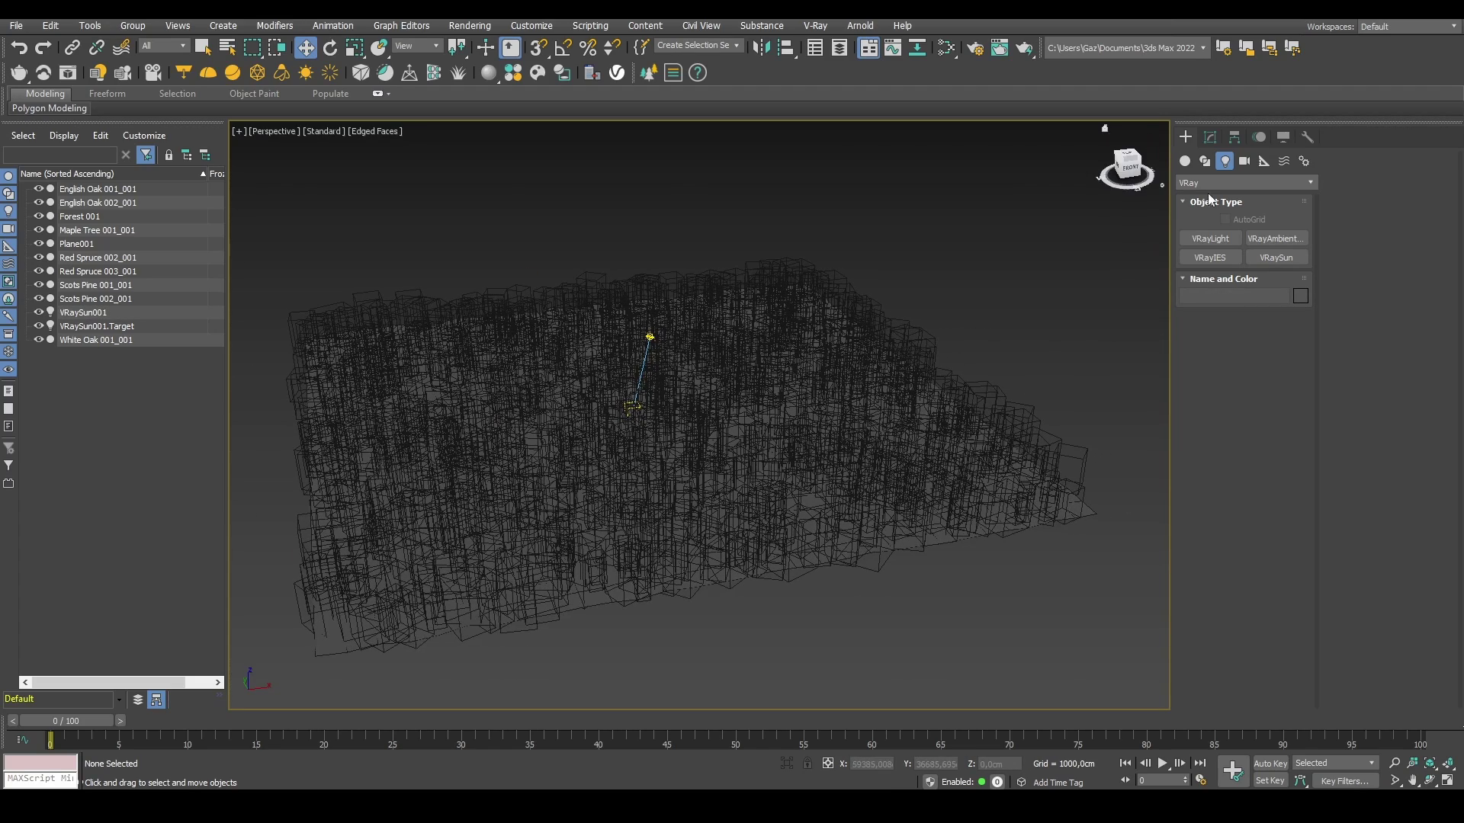
left_click(208, 73)
left_click(998, 358)
right_click(1012, 360)
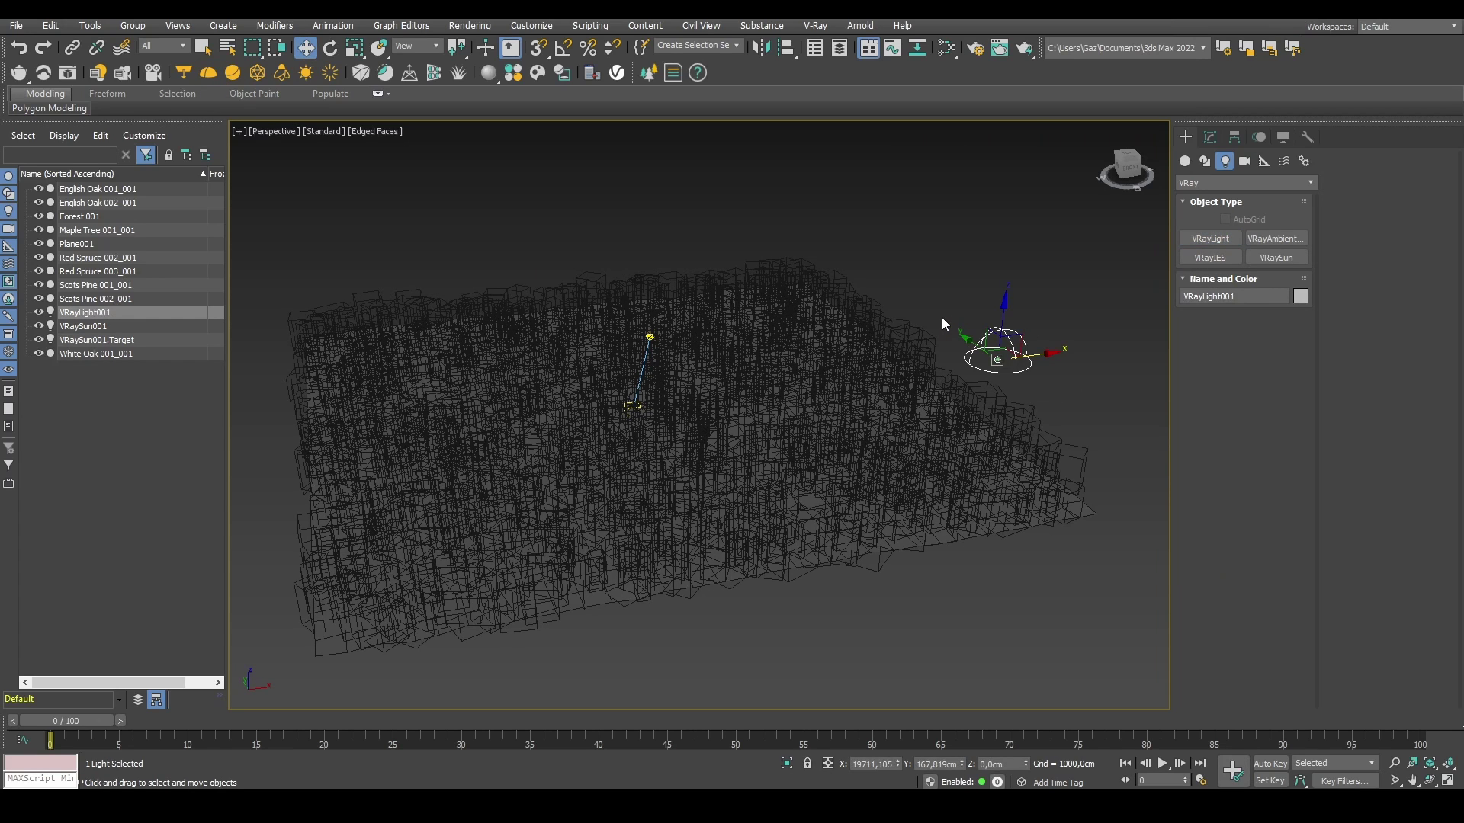
Step: Assign the environment's DefaultVRaySky map to the dome light's map slot and close the environment settings
key("8")
left_click_drag(853, 110, 622, 110)
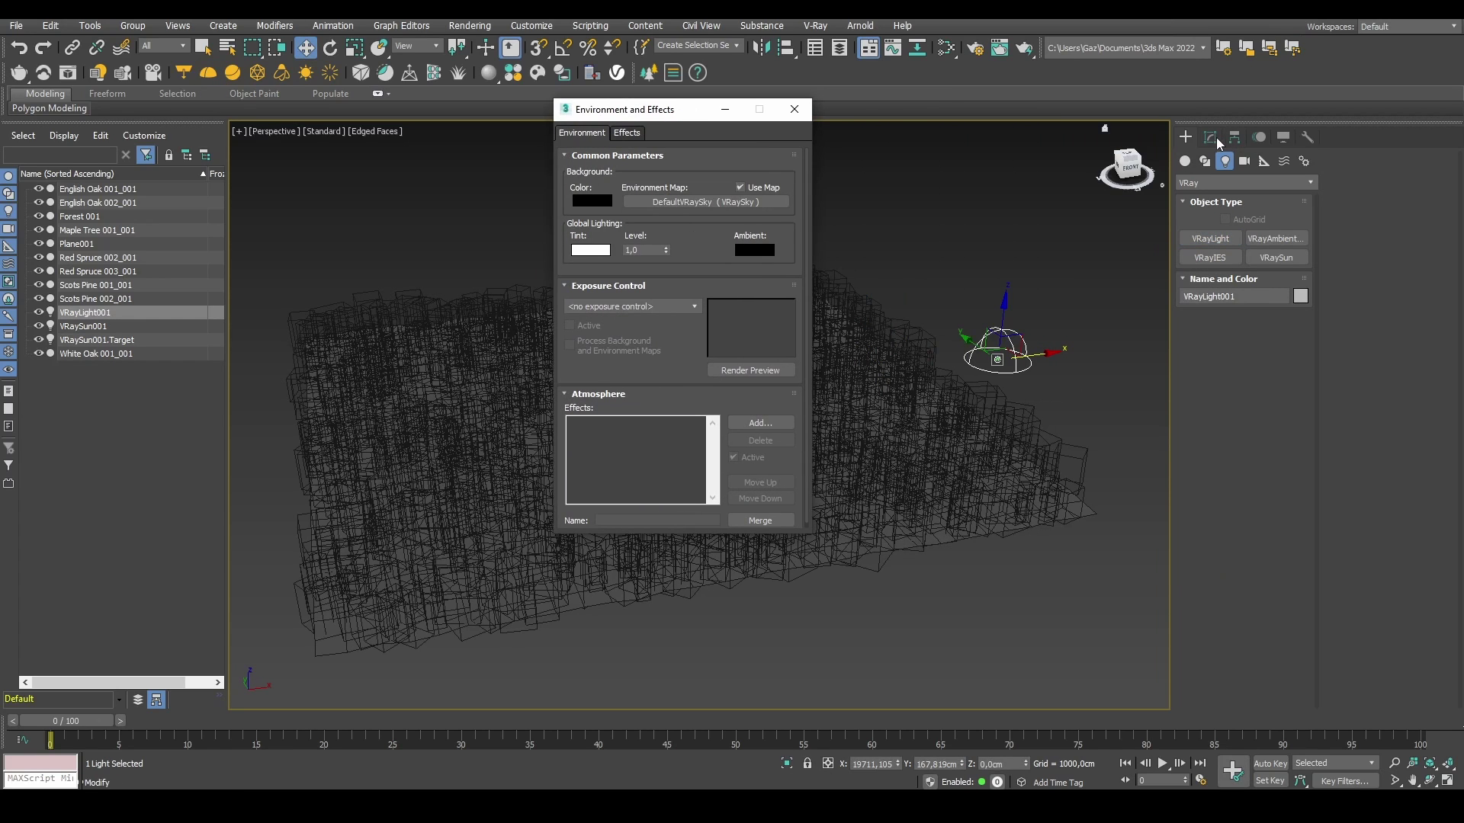
left_click(1217, 140)
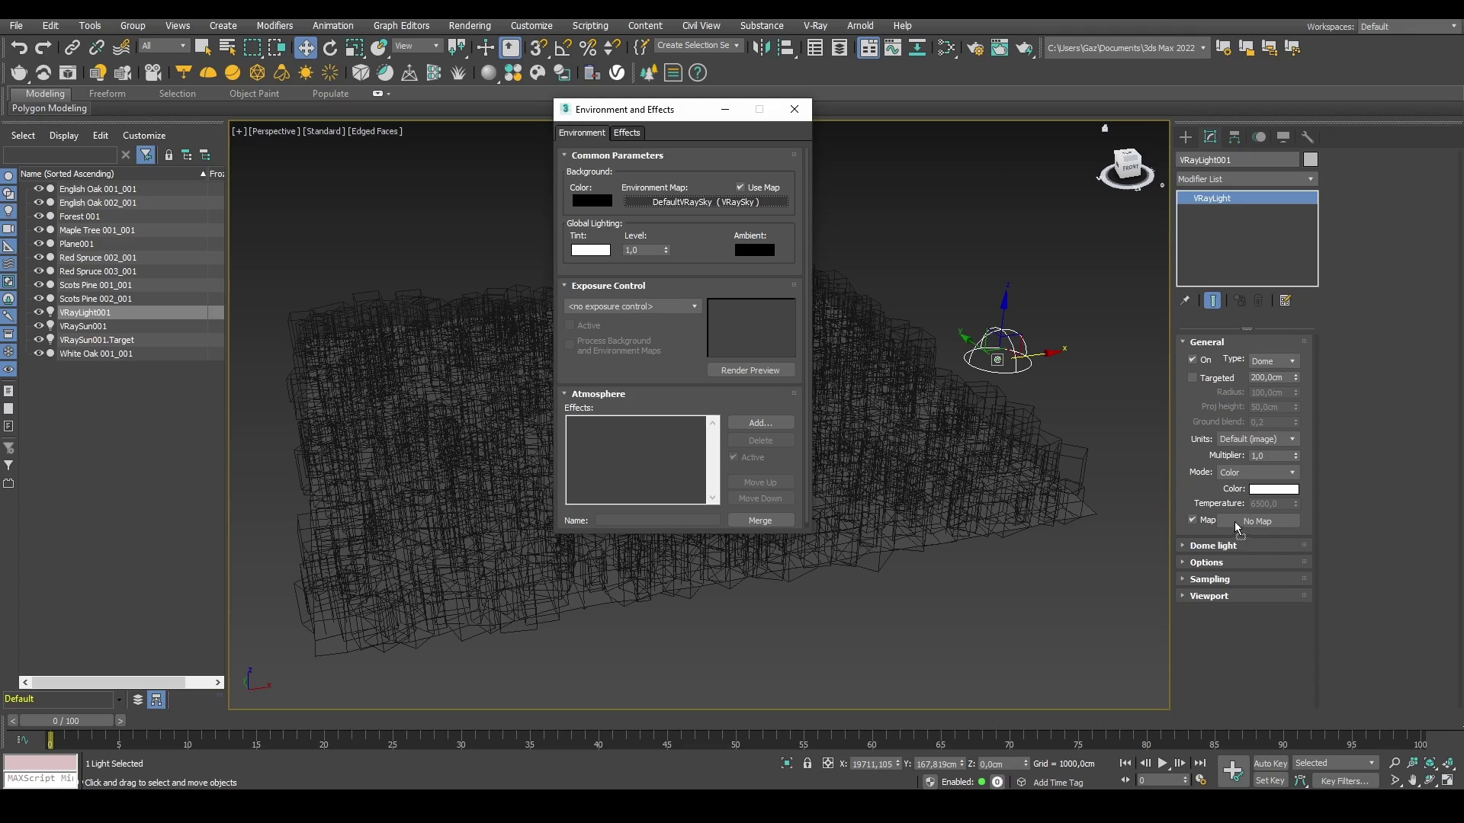
left_click_drag(1236, 527, 1242, 524)
left_click(700, 446)
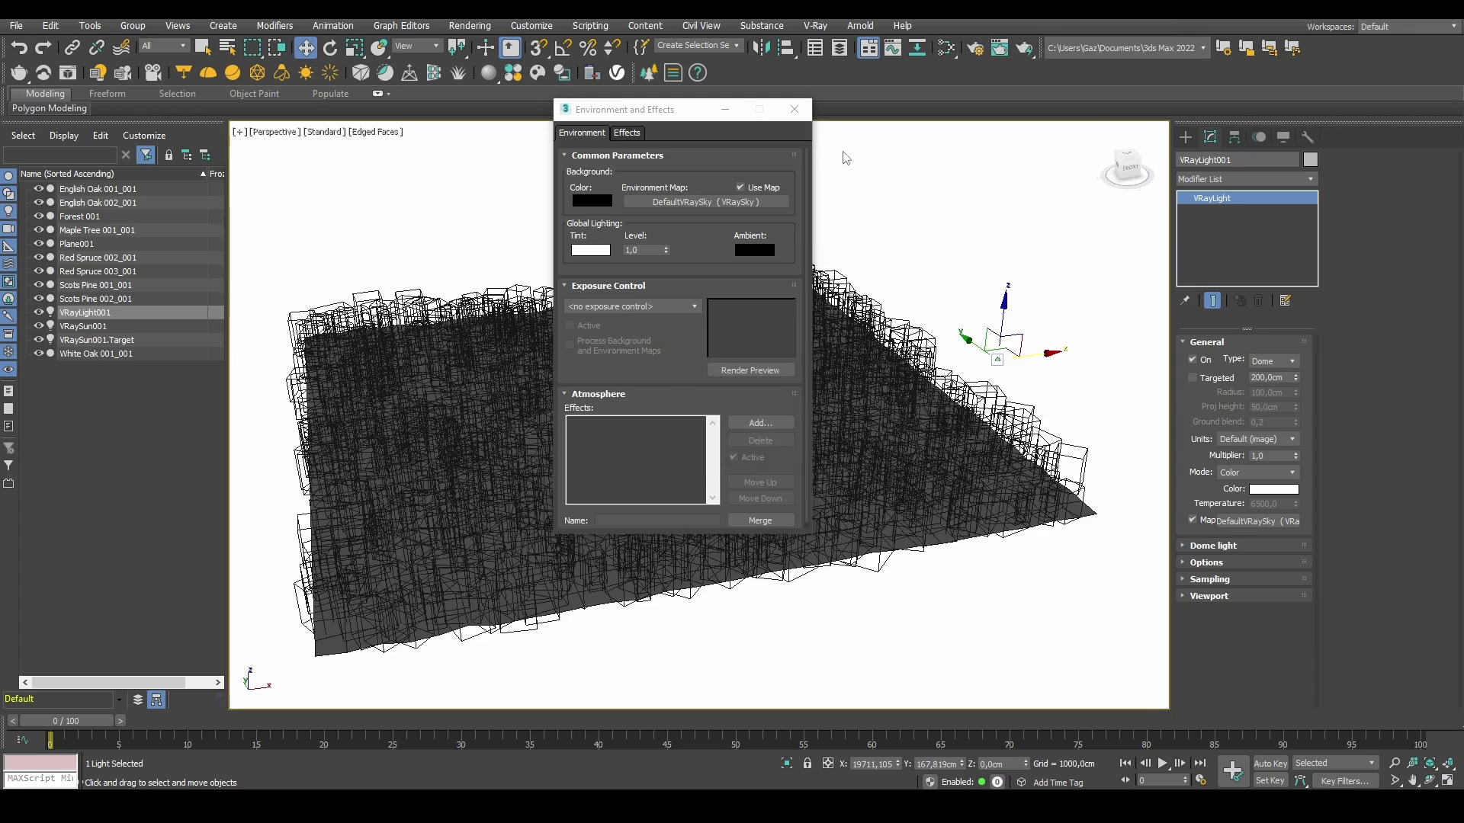
left_click(793, 109)
Step: Create a V-Ray physical camera from a low perspective view looking across the treetops
middle_click_drag(730, 359, 825, 414)
scroll(786, 367, "up", 4)
scroll(794, 347, "up", 4)
scroll(795, 347, "down", 4)
scroll(820, 427, "up", 3)
scroll(808, 427, "down", 3)
scroll(797, 425, "up", 1)
scroll(808, 415, "up", 1)
left_click(153, 77)
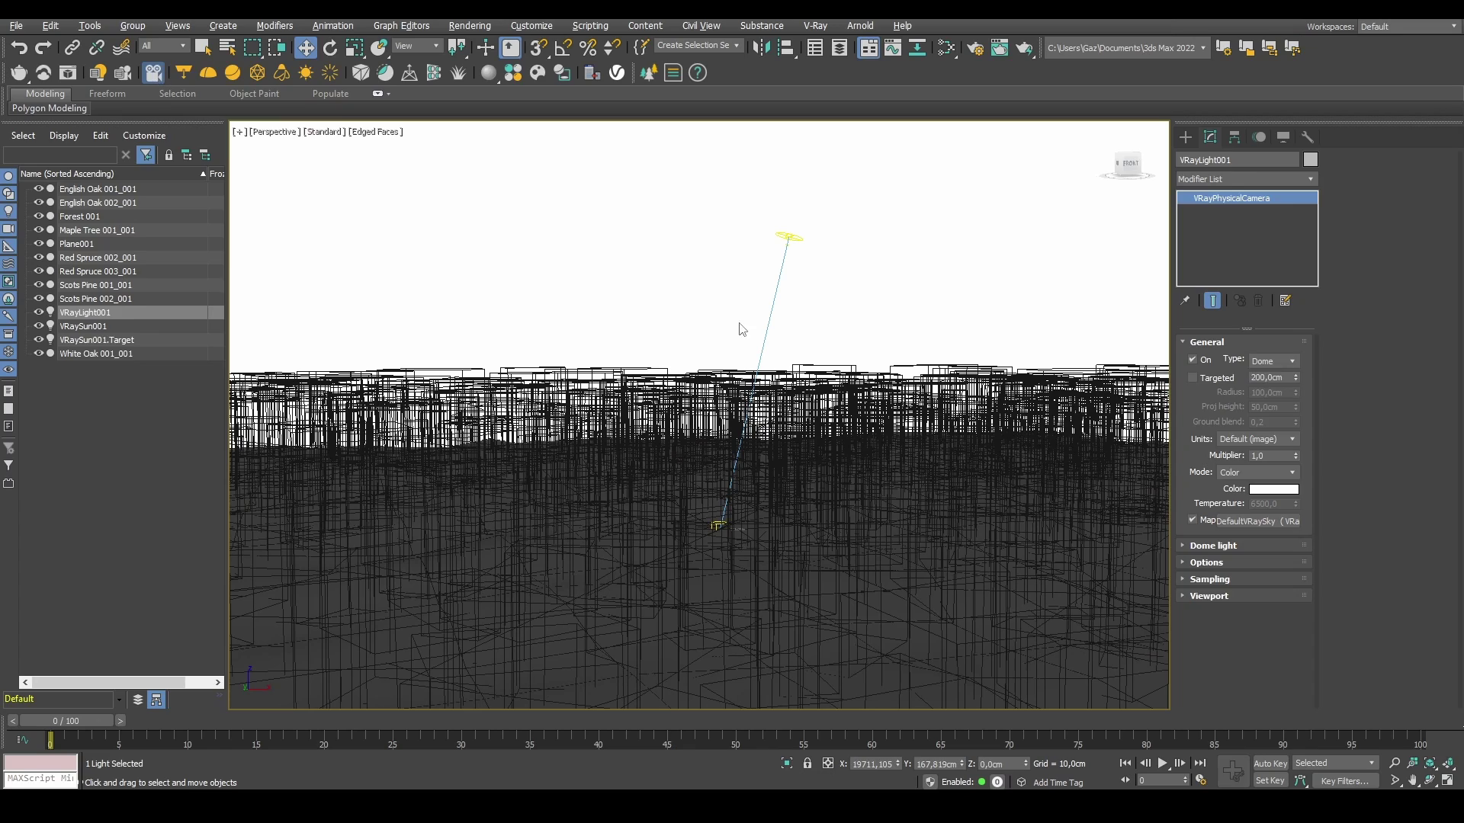
left_click(700, 324)
Step: Select the V-Ray camera from the perspective view and set the scene's exposure control to VRay Exposure Control
key("p")
scroll(860, 406, "down", 6)
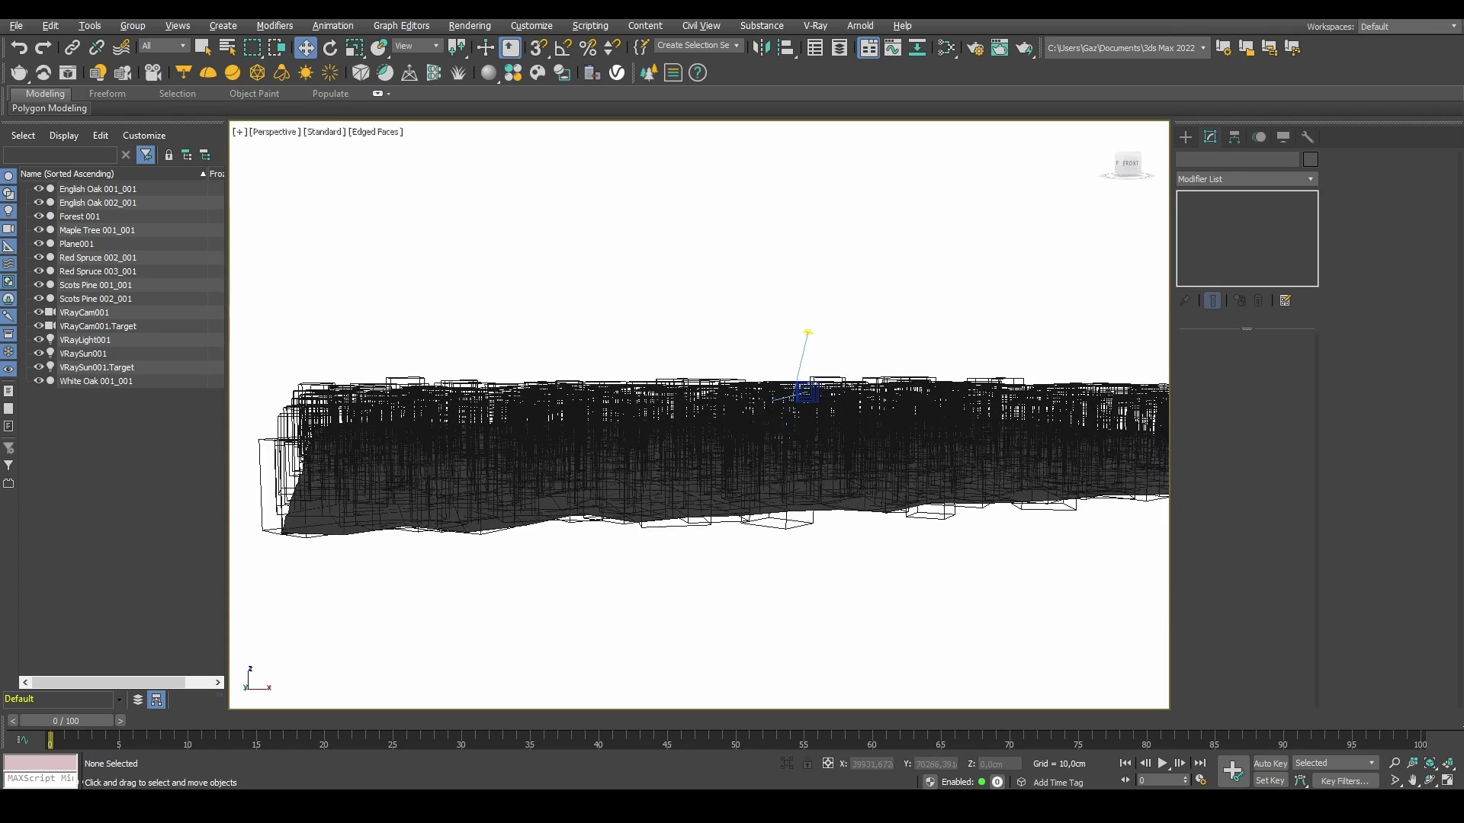
middle_click_drag(839, 408, 816, 436, "alt")
left_click(630, 495)
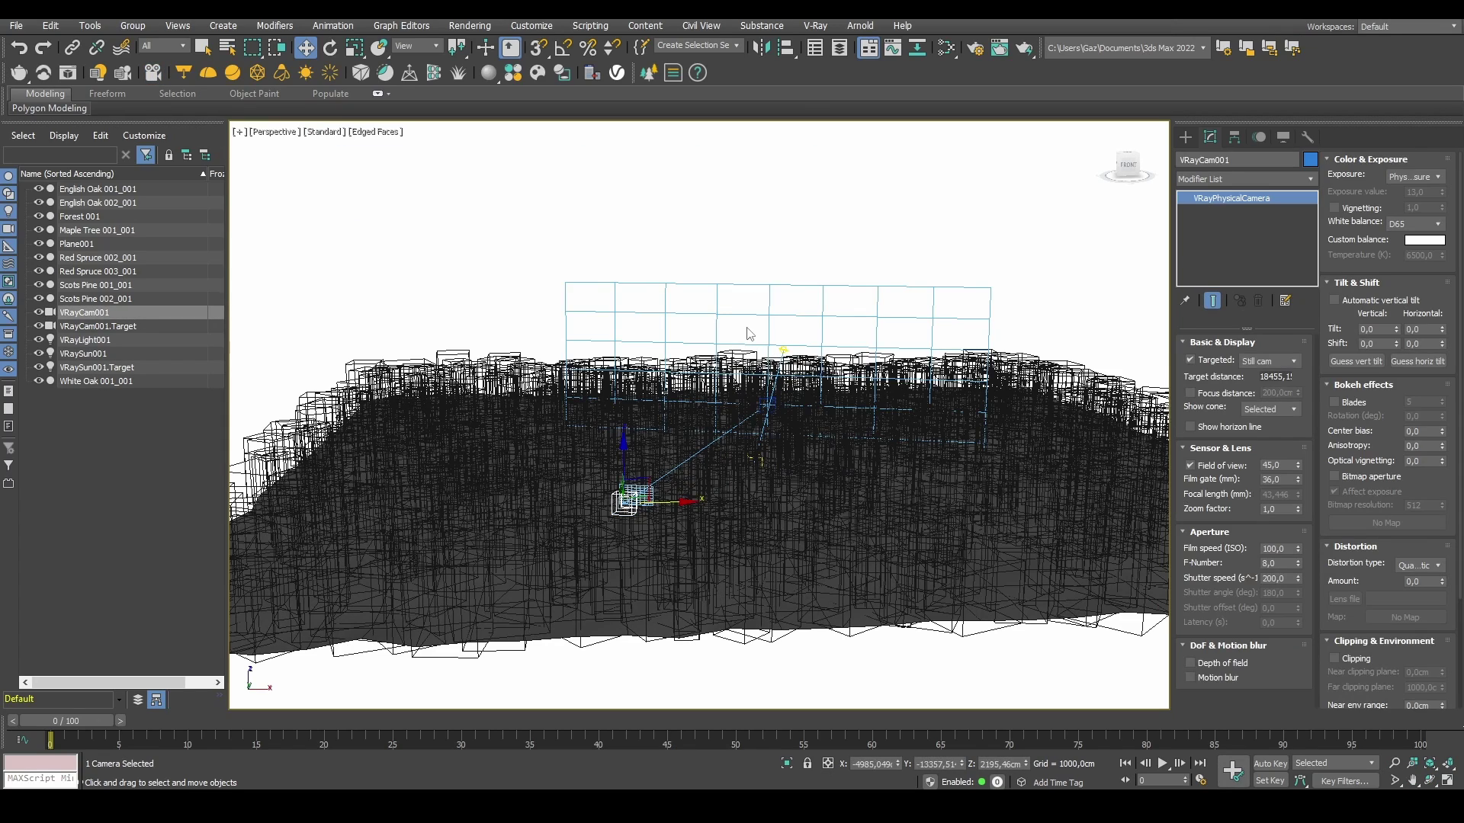
key("8")
left_click(629, 306)
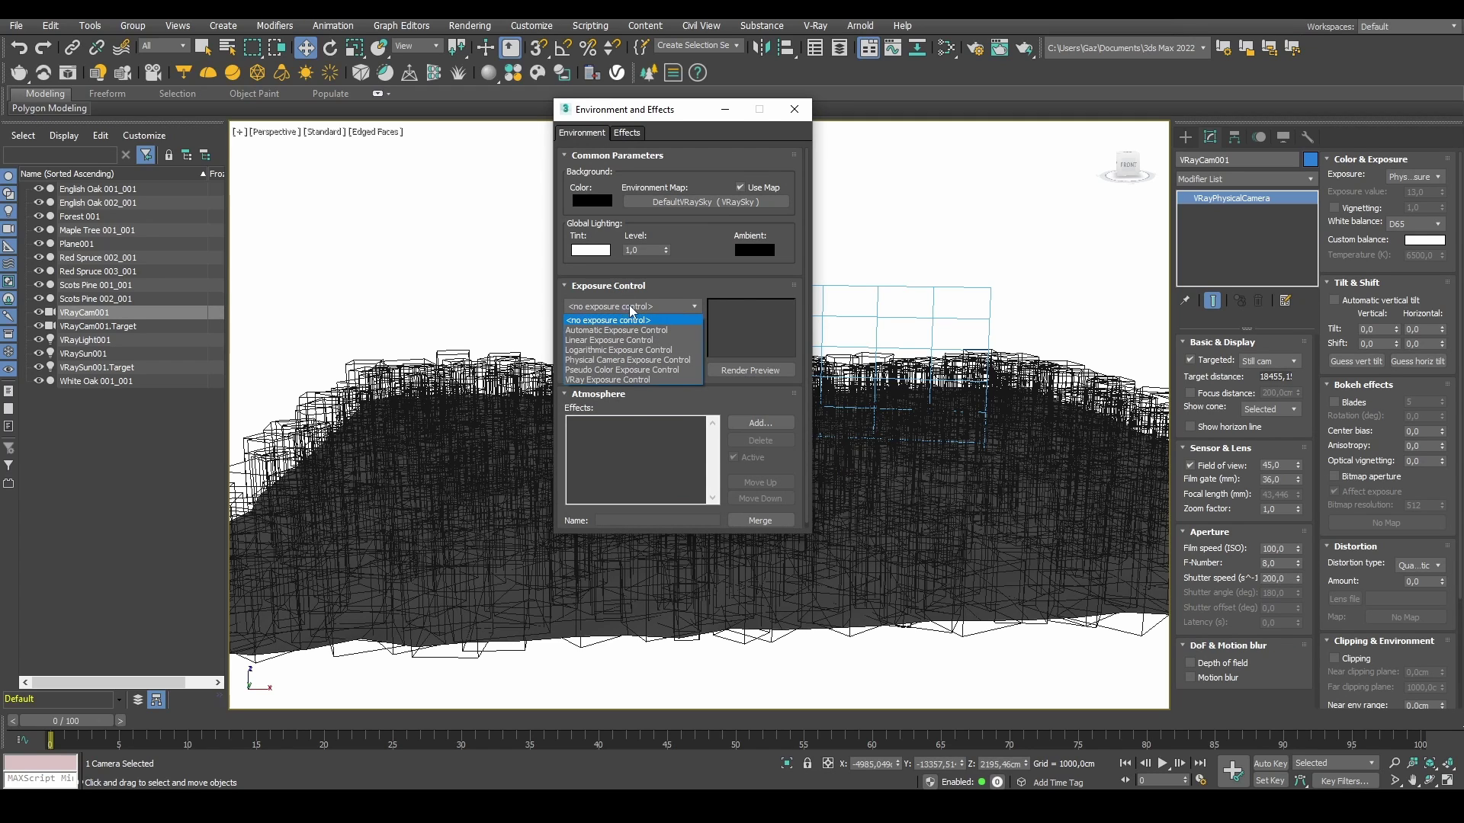
left_click(613, 380)
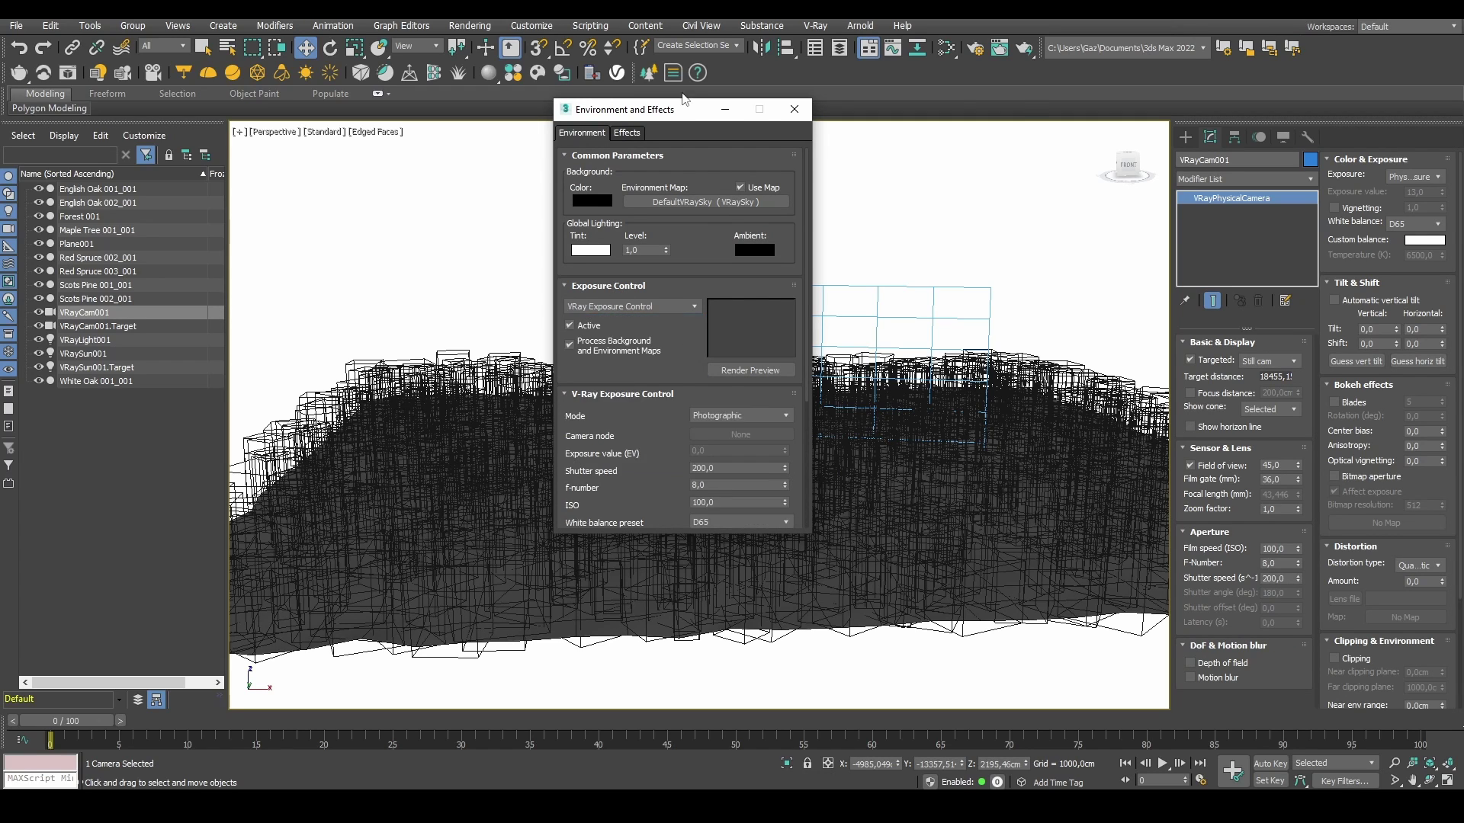
left_click_drag(641, 109, 859, 78)
Step: Set the V-Ray exposure mode to From VRay camera with VRayCam001 as the camera node, and close the environment settings
left_click(950, 384)
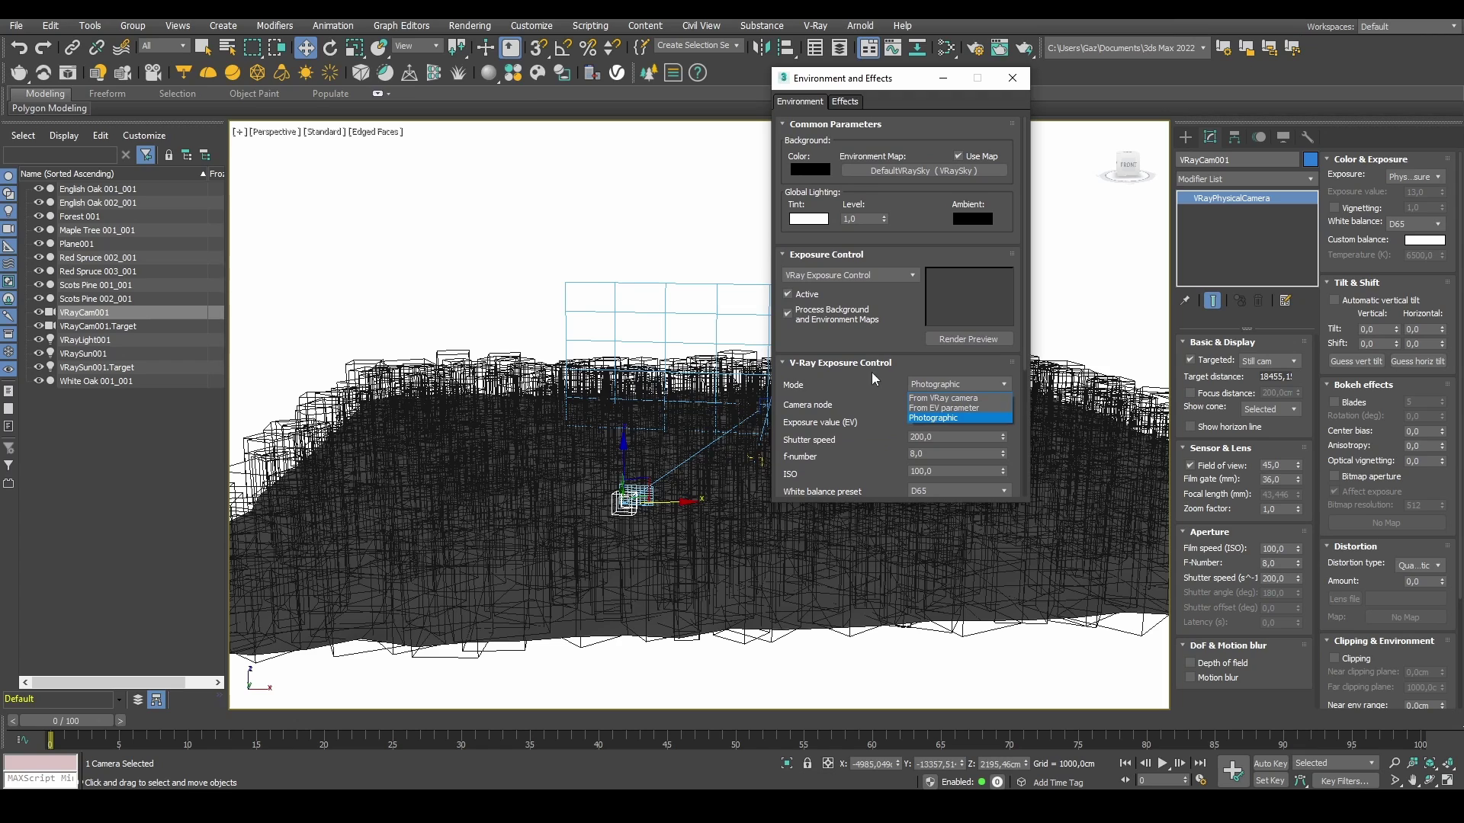
left_click(934, 398)
left_click(947, 403)
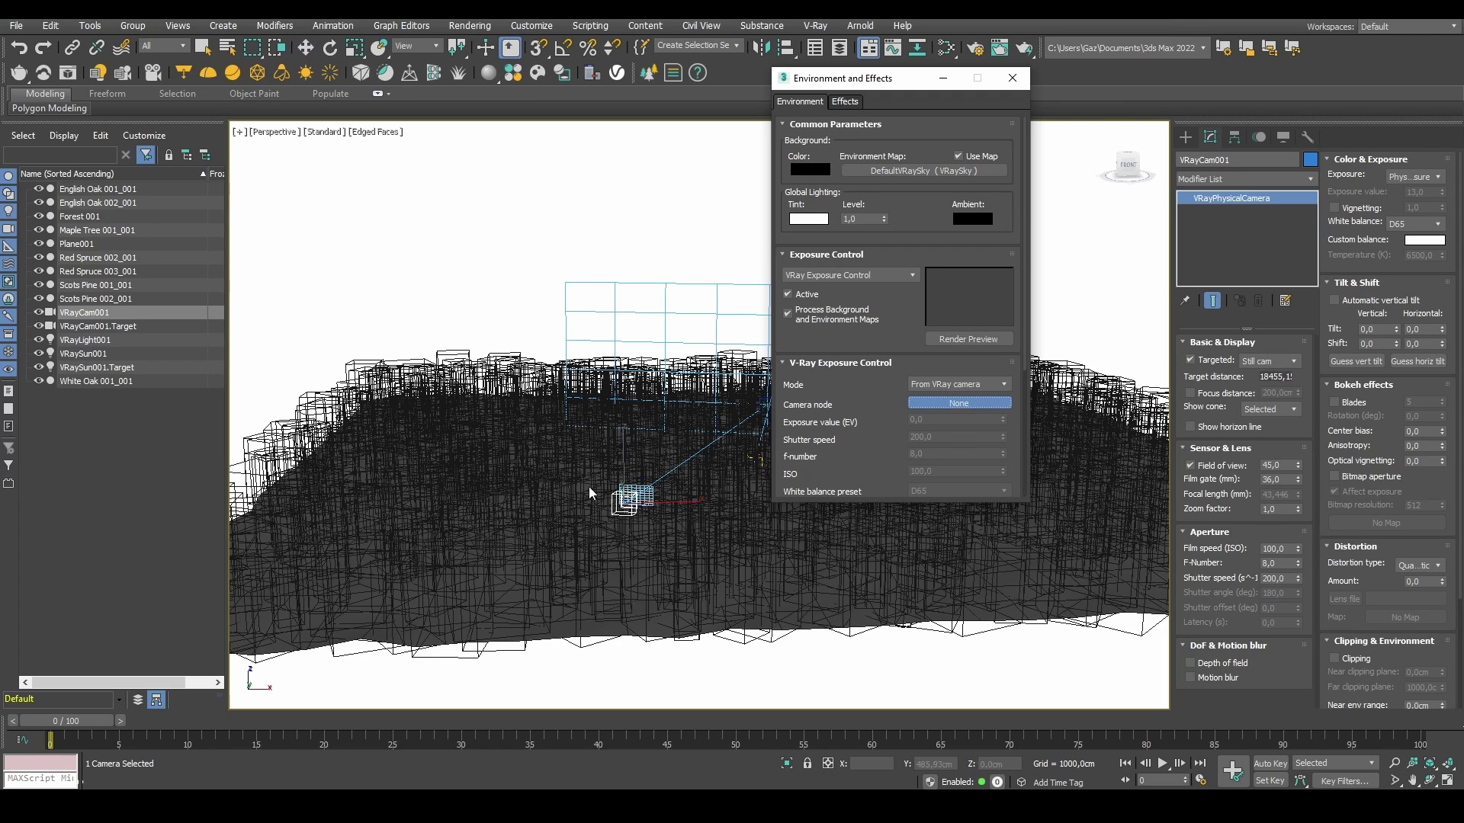
left_click(627, 501)
left_click(1013, 79)
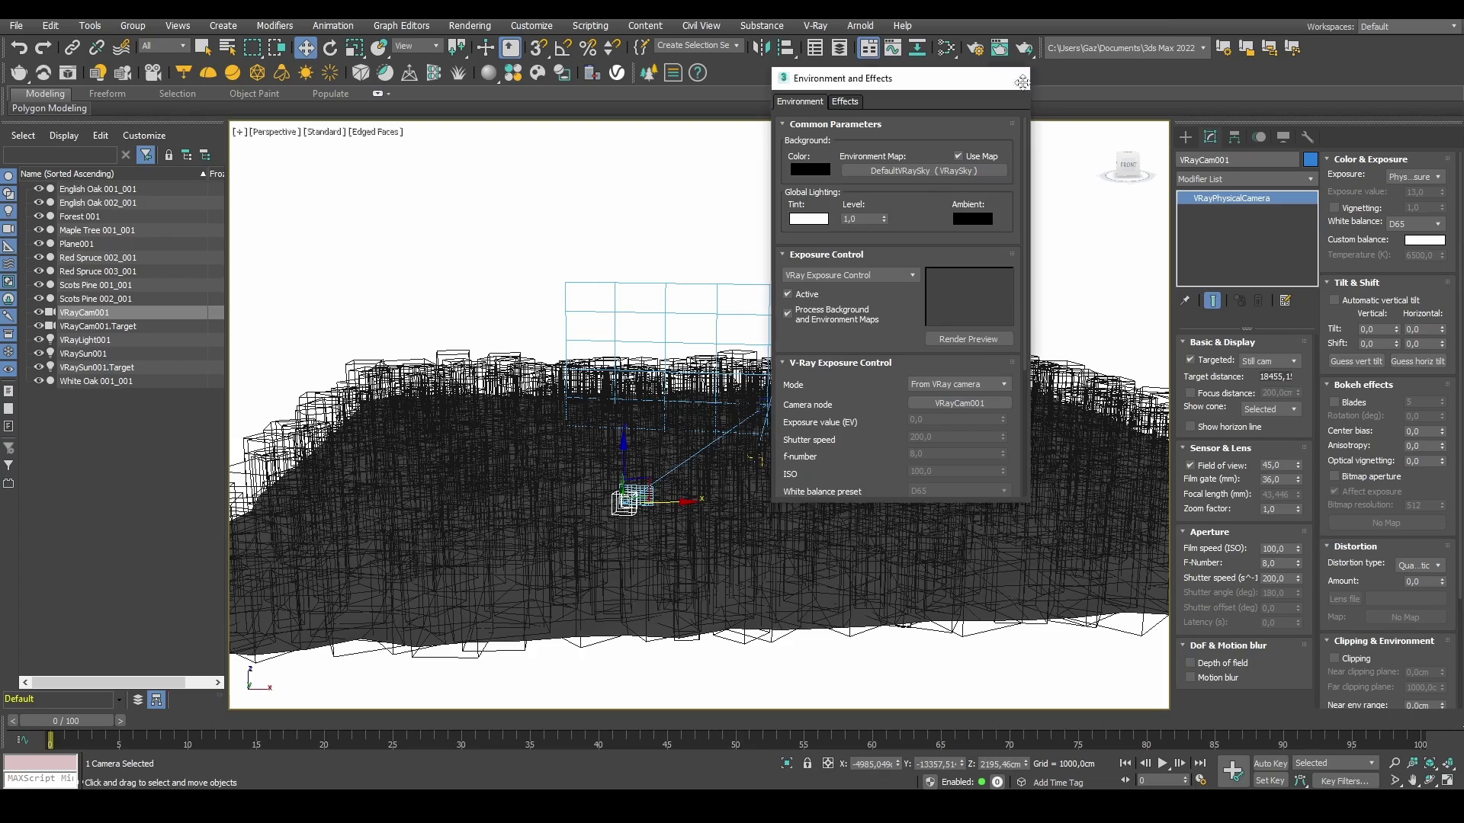
left_click(748, 273)
Step: Open the V-Ray Frame Buffer and start an interactive render of the forest from the perspective view
scroll(761, 371, "up", 4)
middle_click_drag(759, 371, 728, 354, "alt")
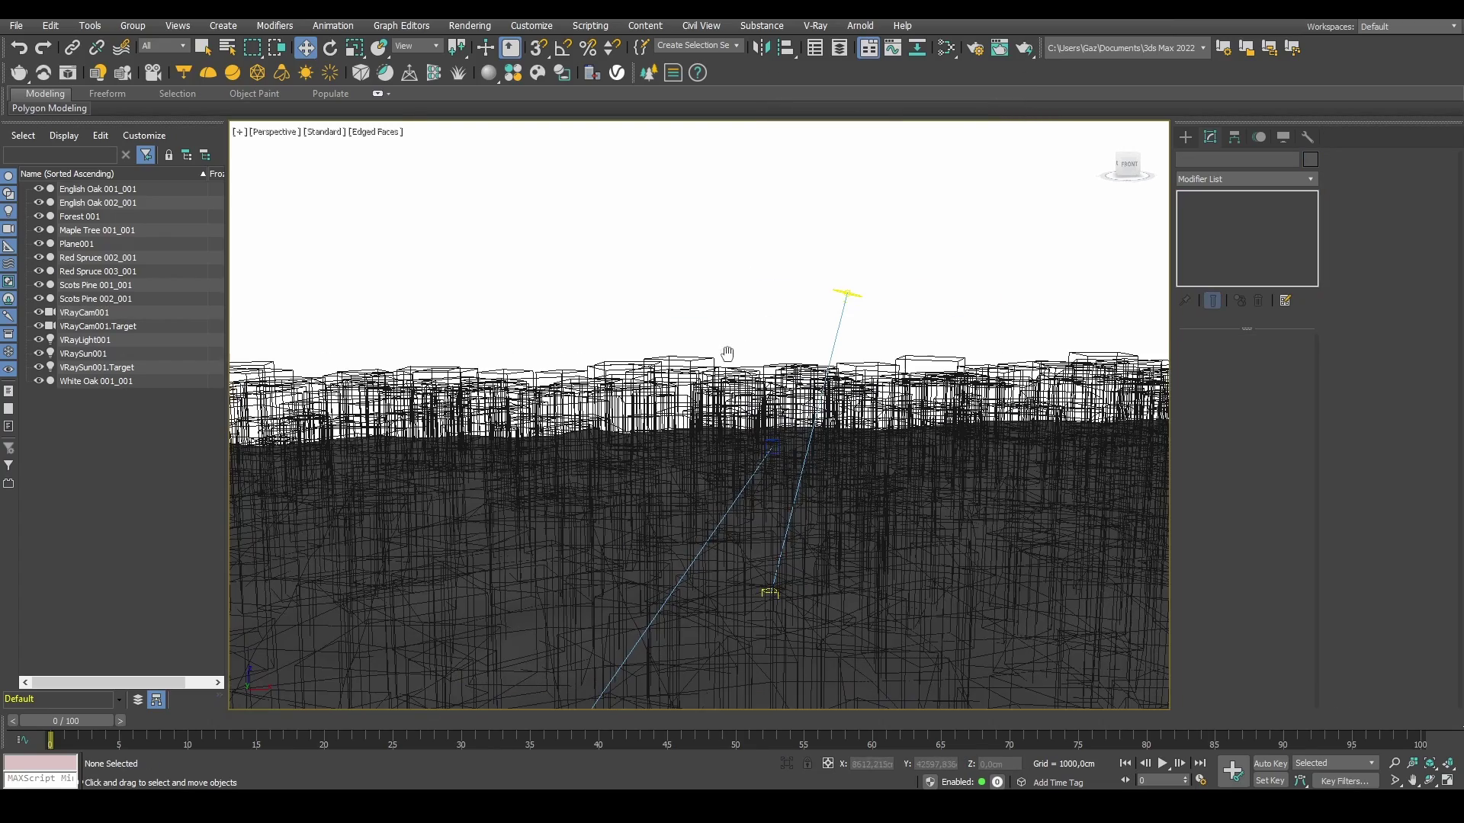
left_click(69, 74)
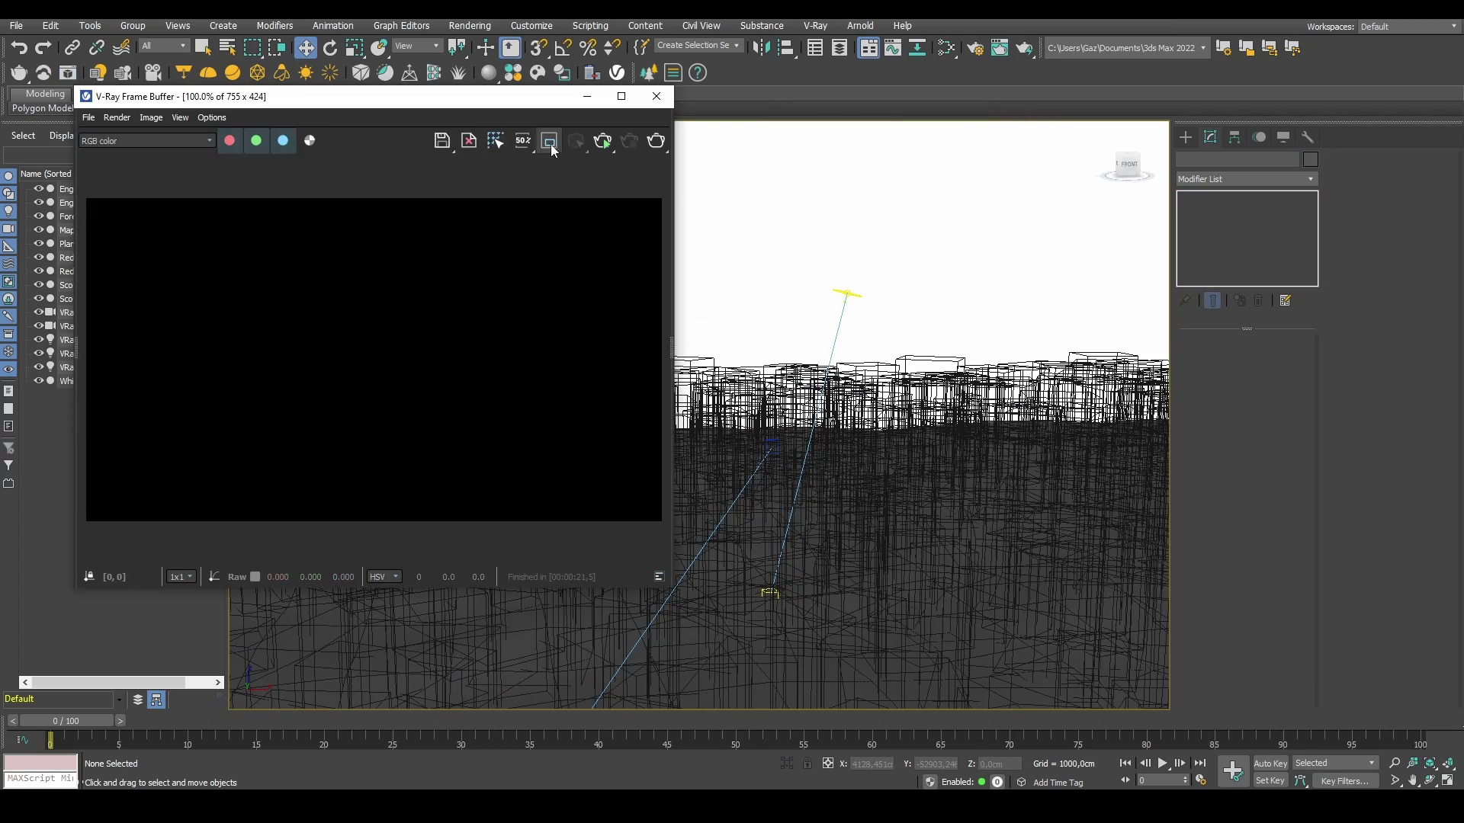
key("shift+q")
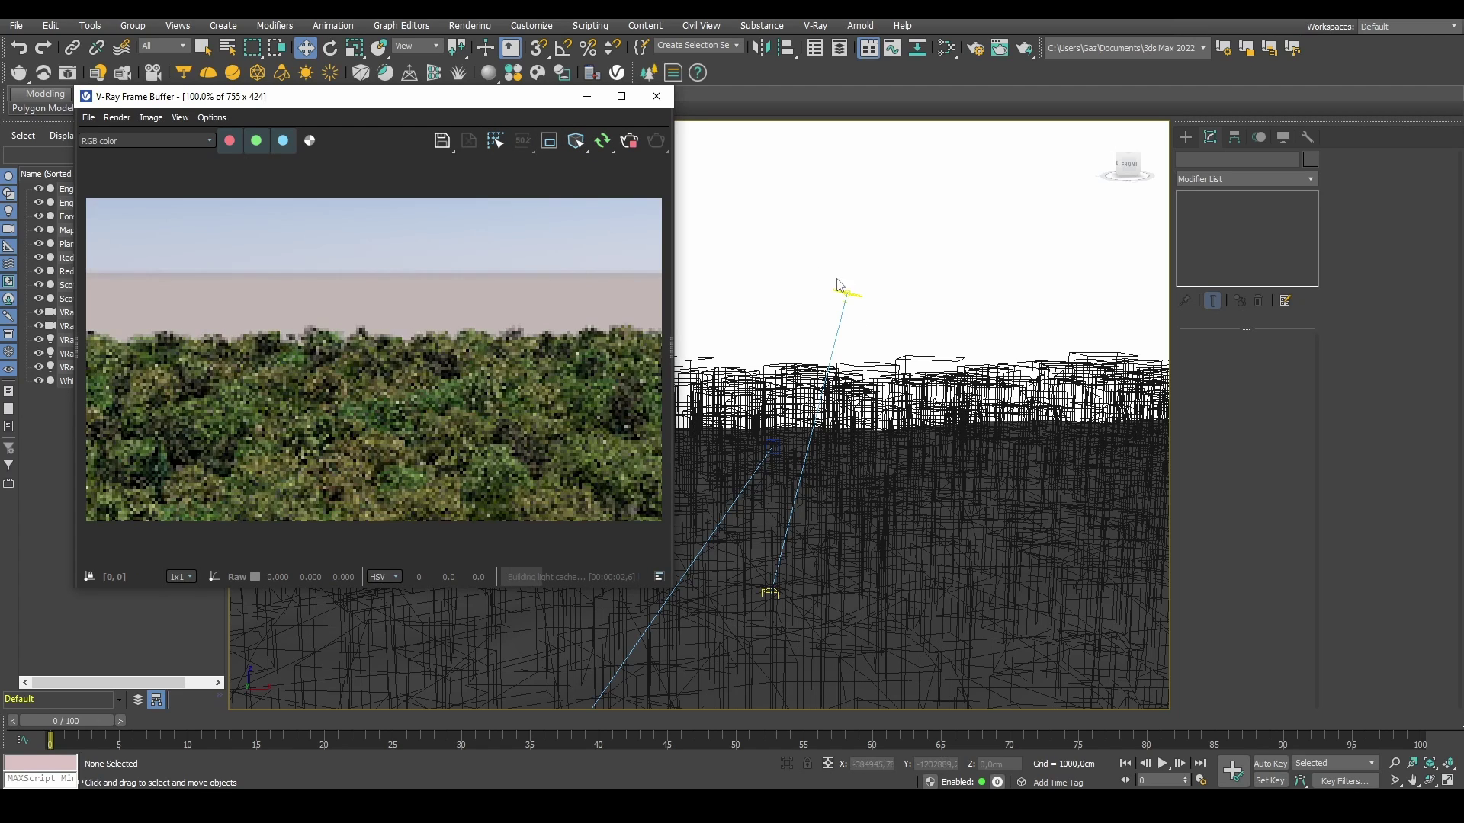
Step: Switch to the V-Ray camera view and pan and orbit the camera to frame the treetops beneath the sky
middle_click_drag(862, 300, 883, 313, "alt")
middle_click_drag(896, 381, 881, 350)
scroll(880, 355, "up", 4)
key("c")
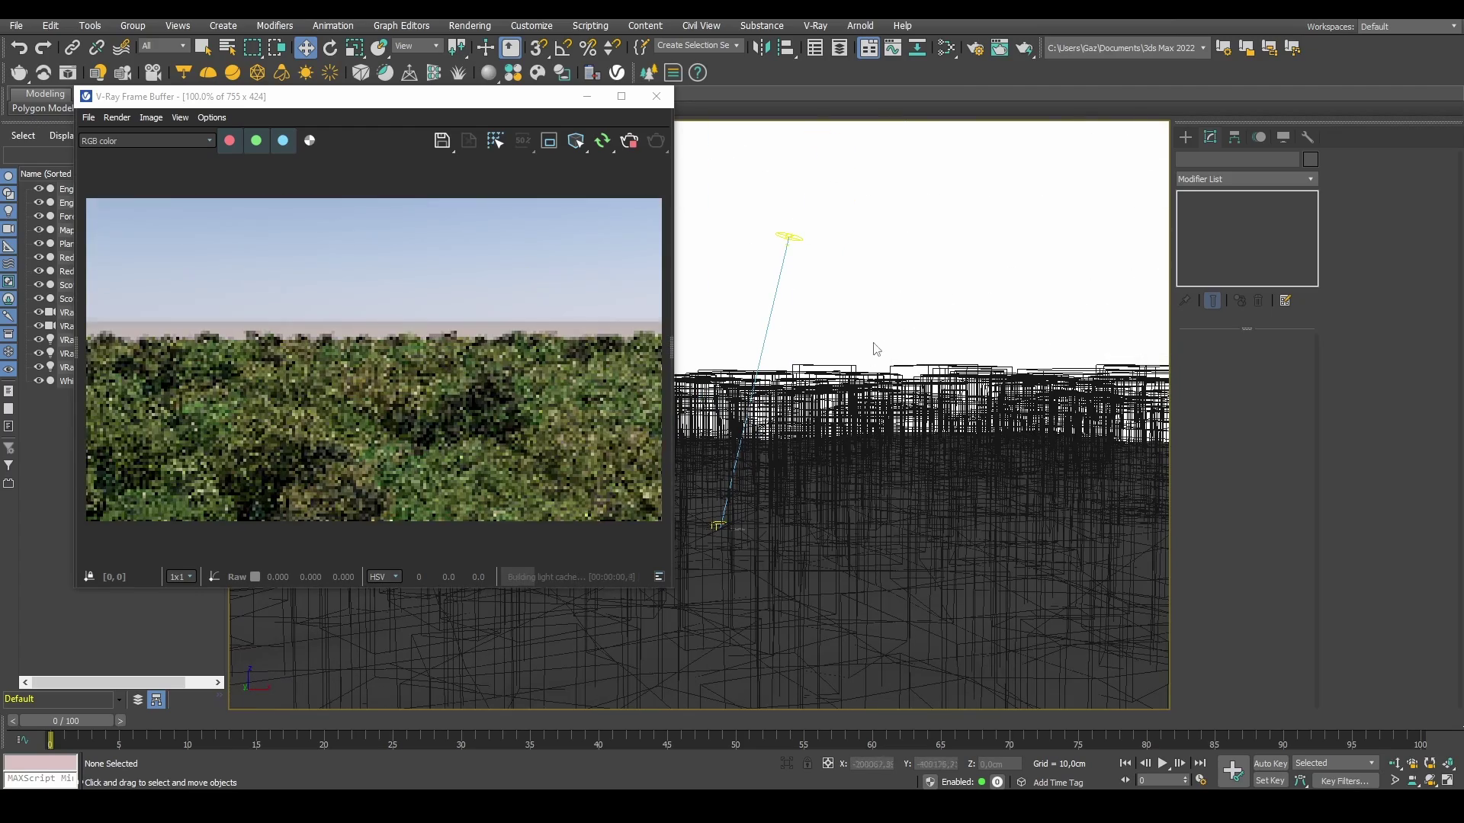
middle_click_drag(956, 512, 939, 461)
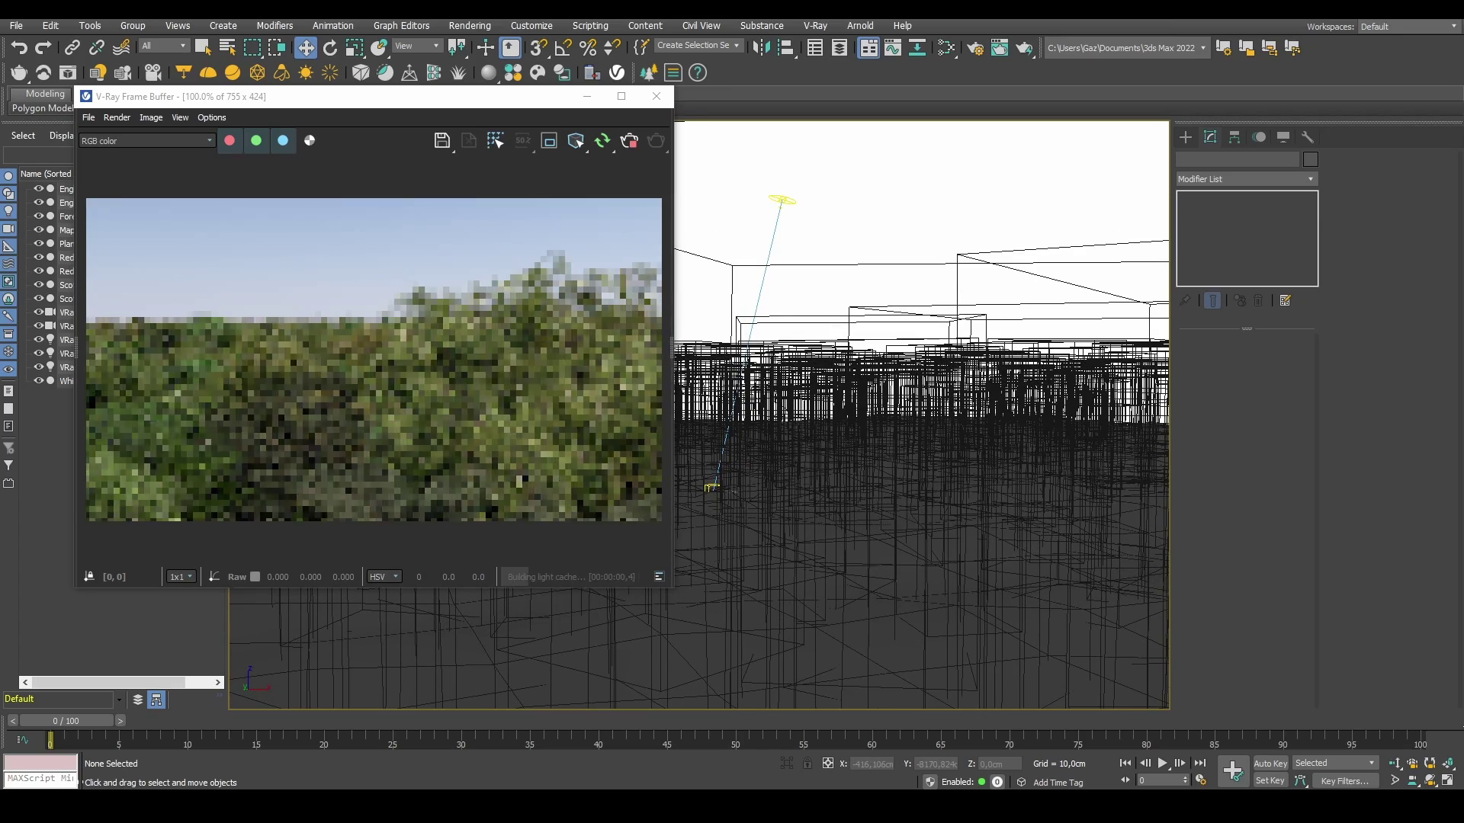
left_click(1431, 780)
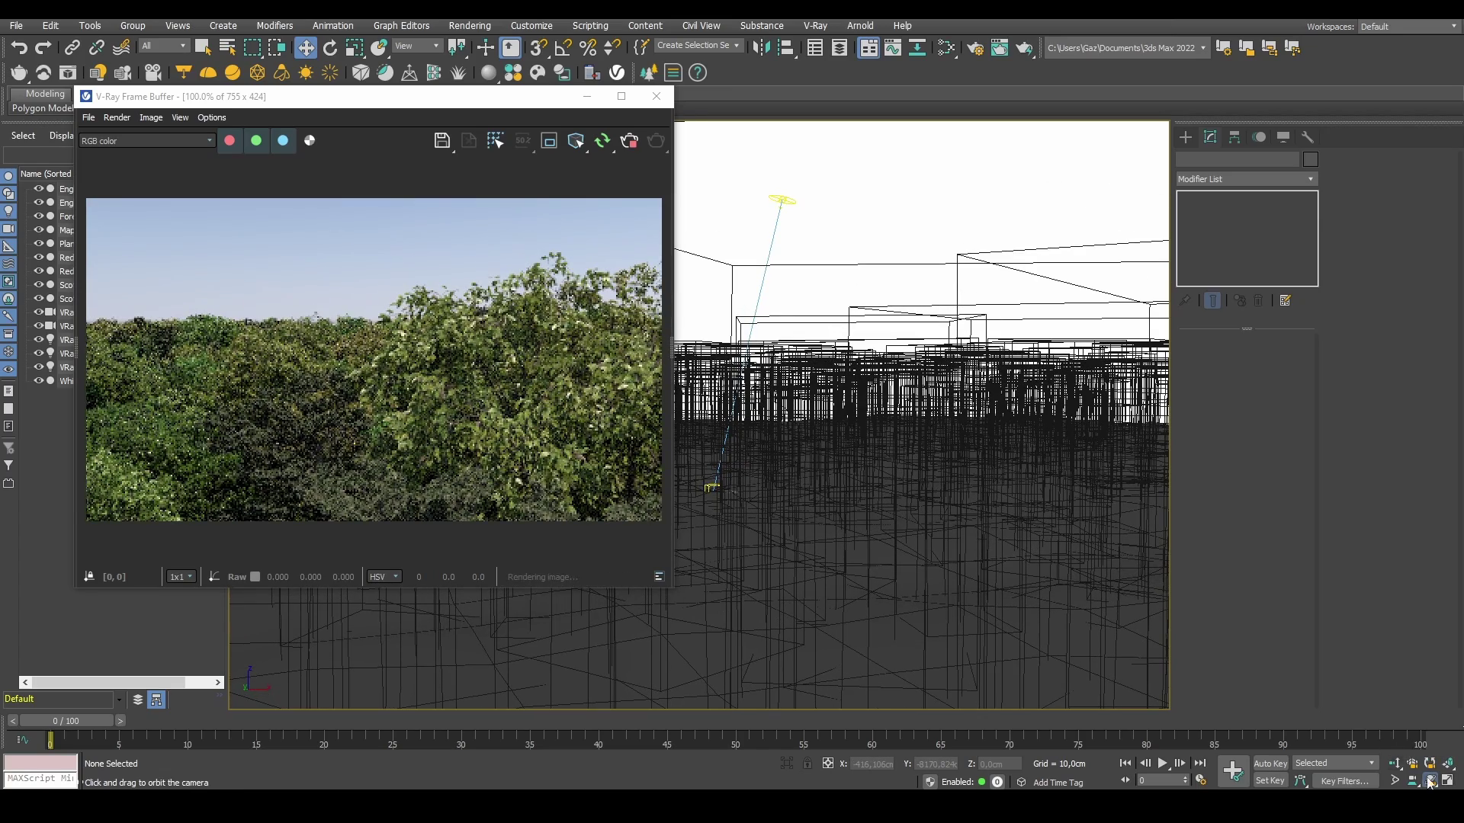
left_click_drag(884, 411, 888, 442)
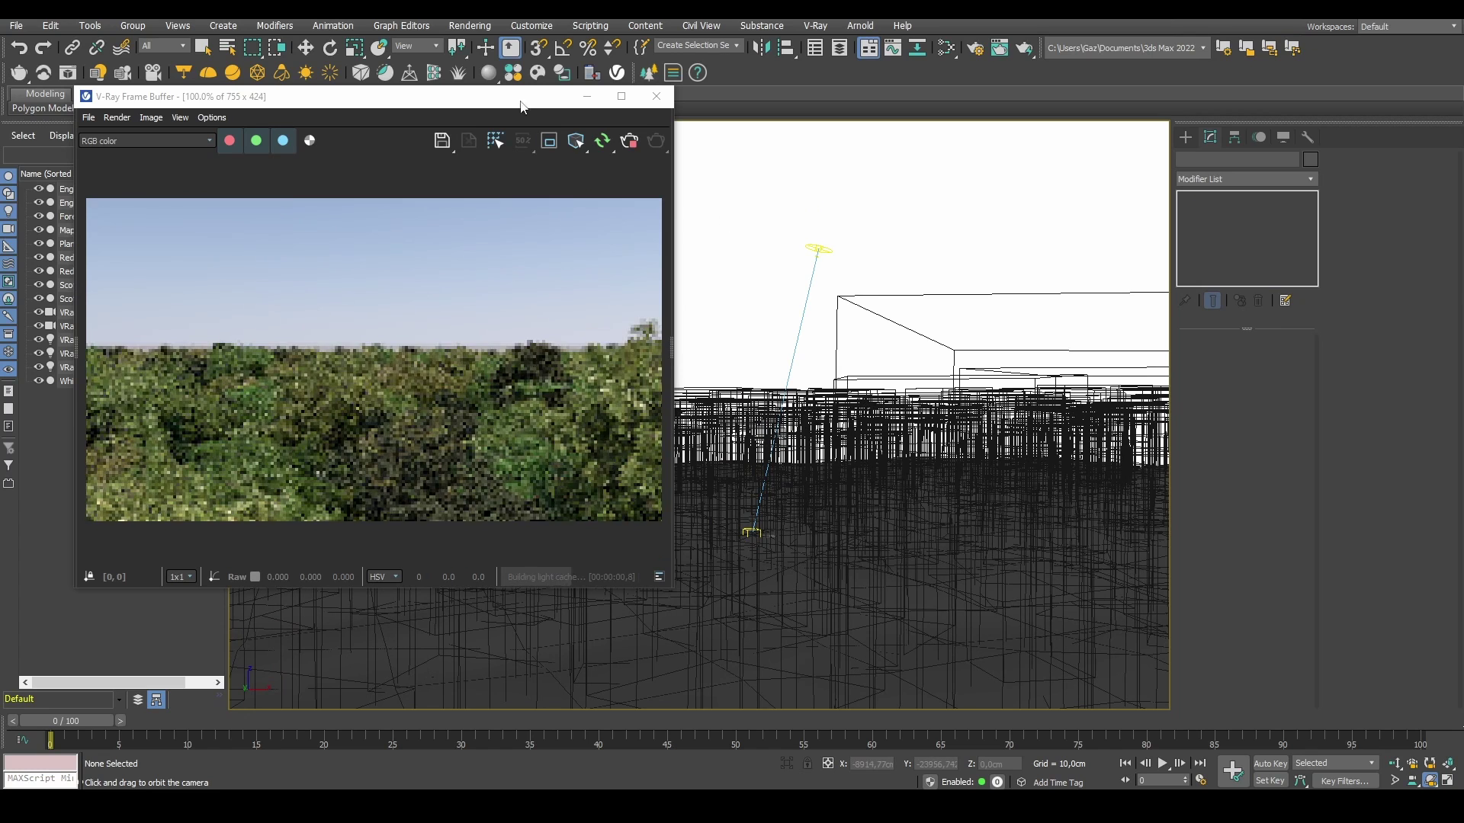
Step: Stop the render, then set a custom output size of 600 × 800 with safe frames shown in the camera view
left_click(625, 143)
left_click(977, 49)
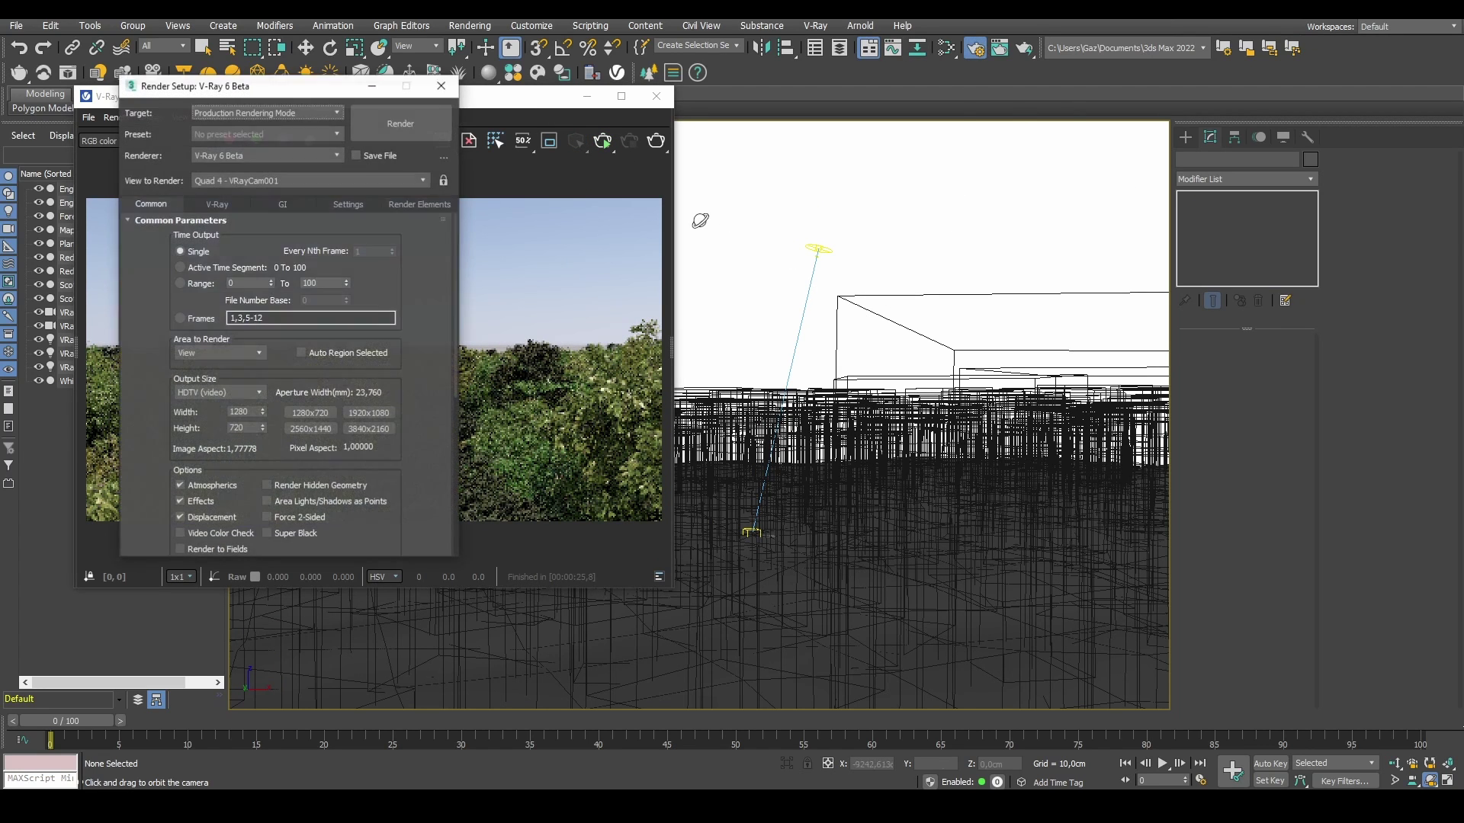
left_click(218, 392)
left_click(216, 406)
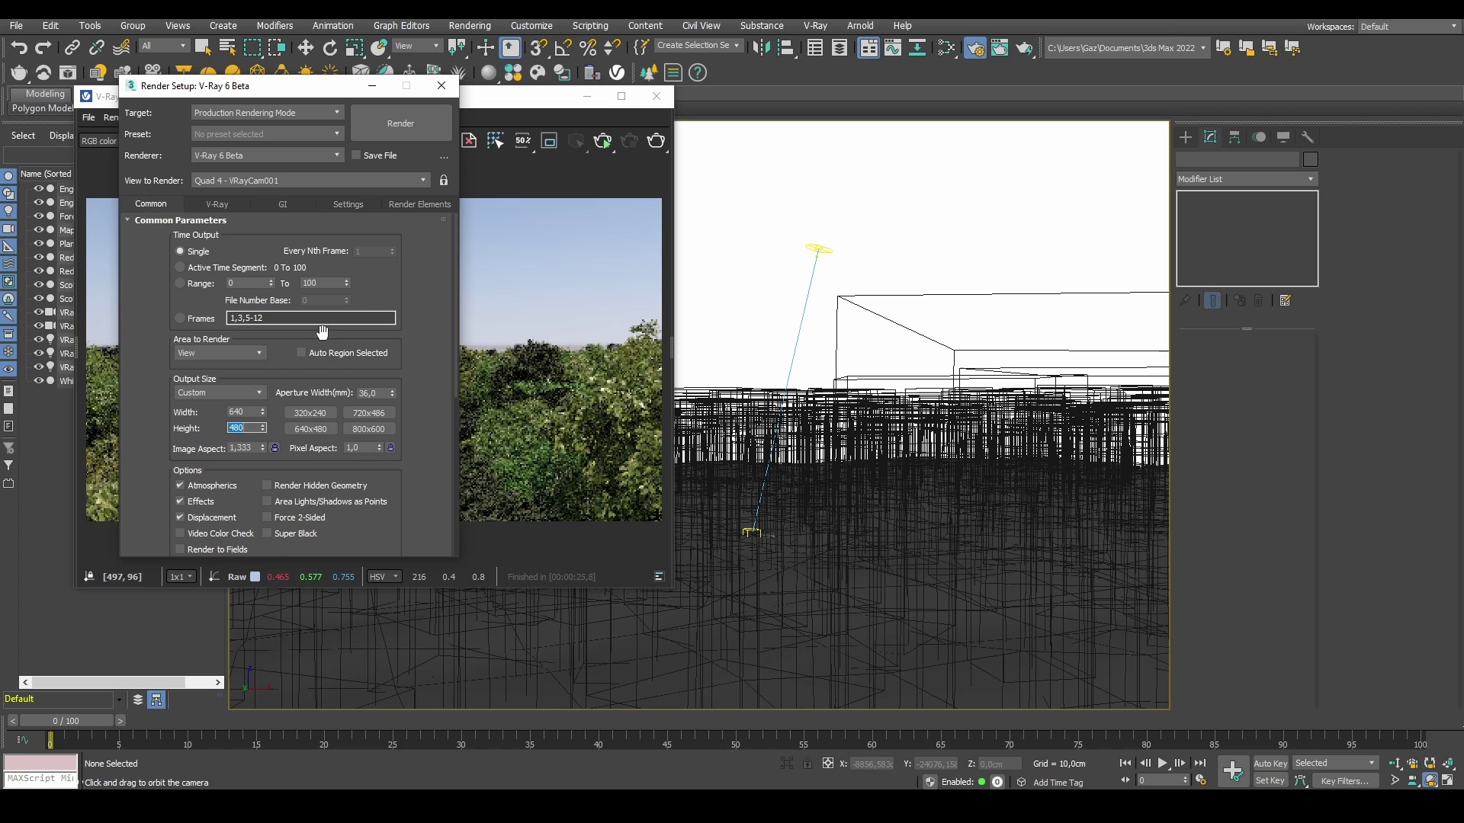
double_click(237, 413)
key("shift+Tab")
left_click(850, 254)
key("shift+f")
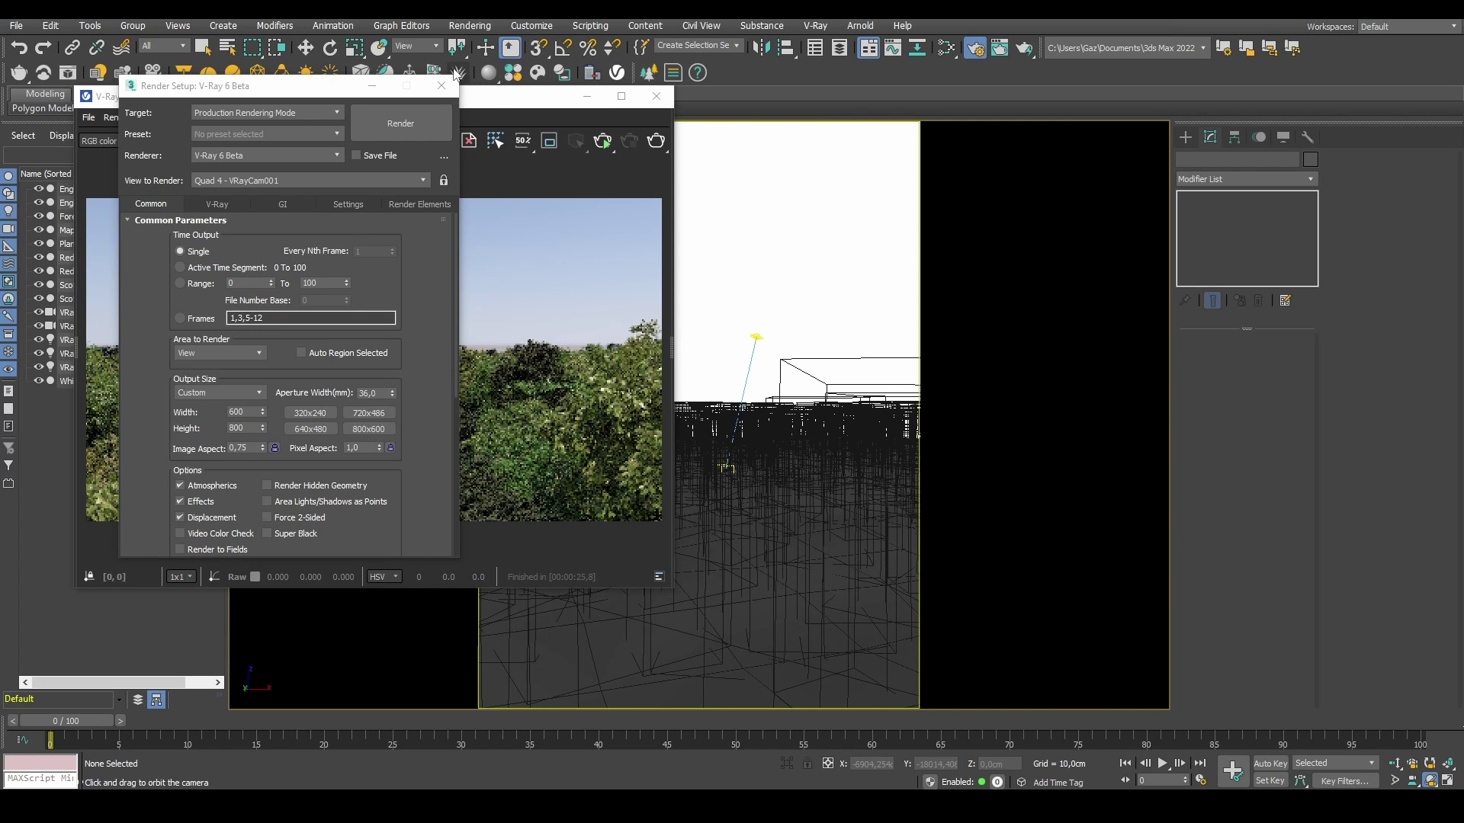
left_click(440, 86)
Step: Move the frame buffer aside and restart the interactive render of the portrait camera view
left_click_drag(474, 97, 405, 88)
right_click(785, 265)
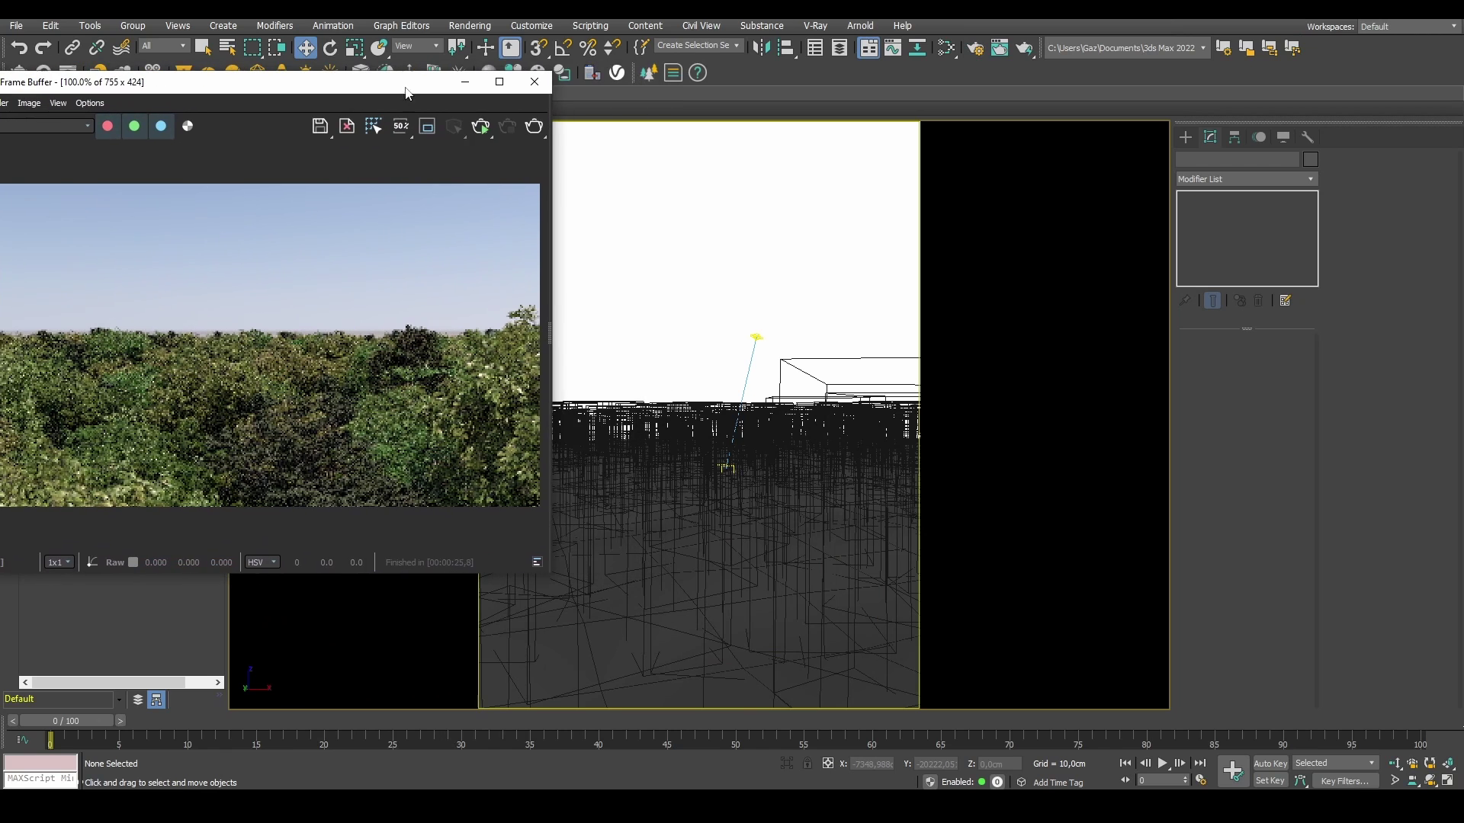
left_click(504, 129)
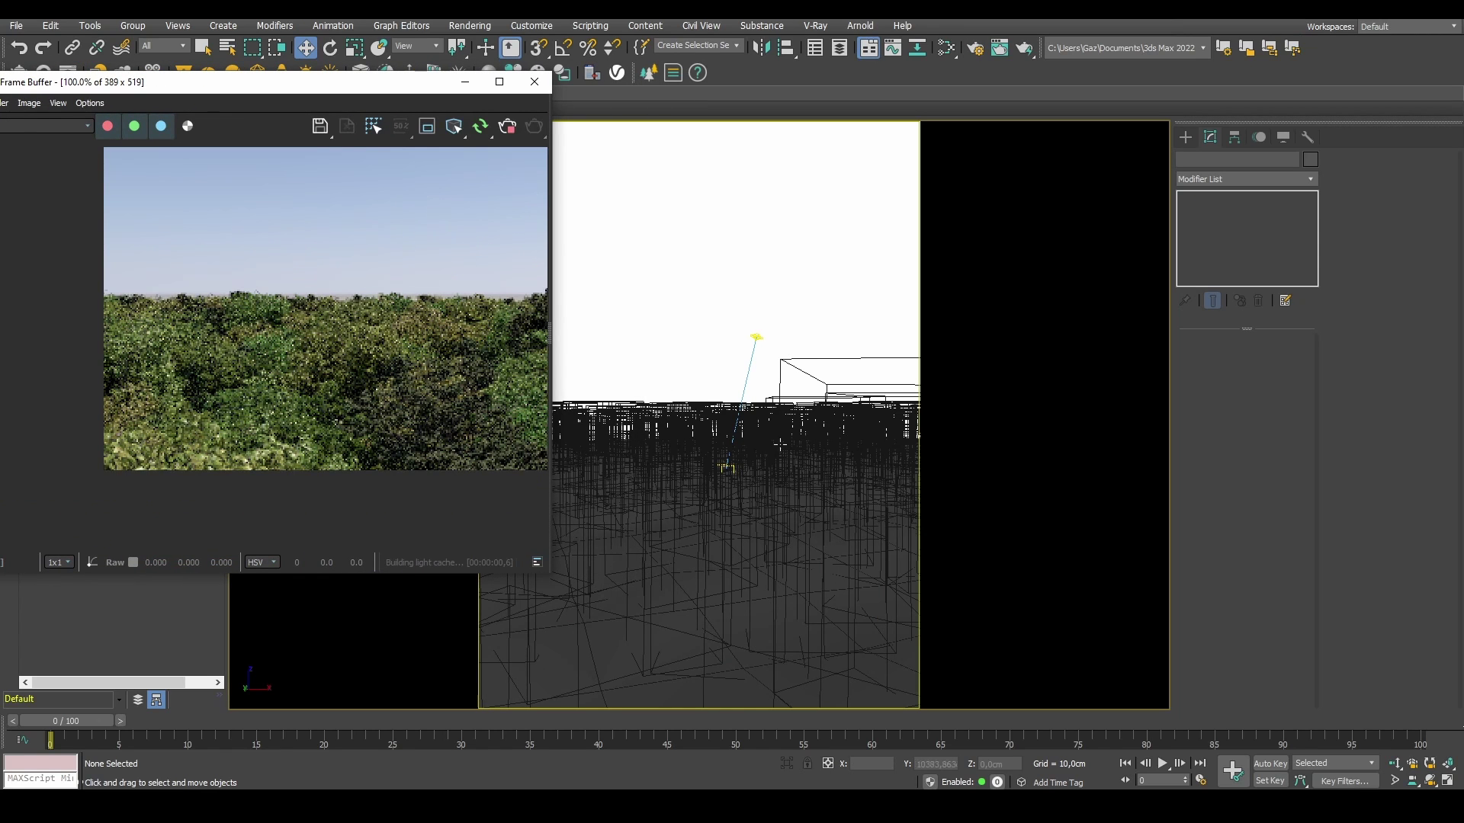
Step: Dolly, orbit and pan the camera so a nearby leafy tree rises above the treeline in the render
left_click(1394, 763)
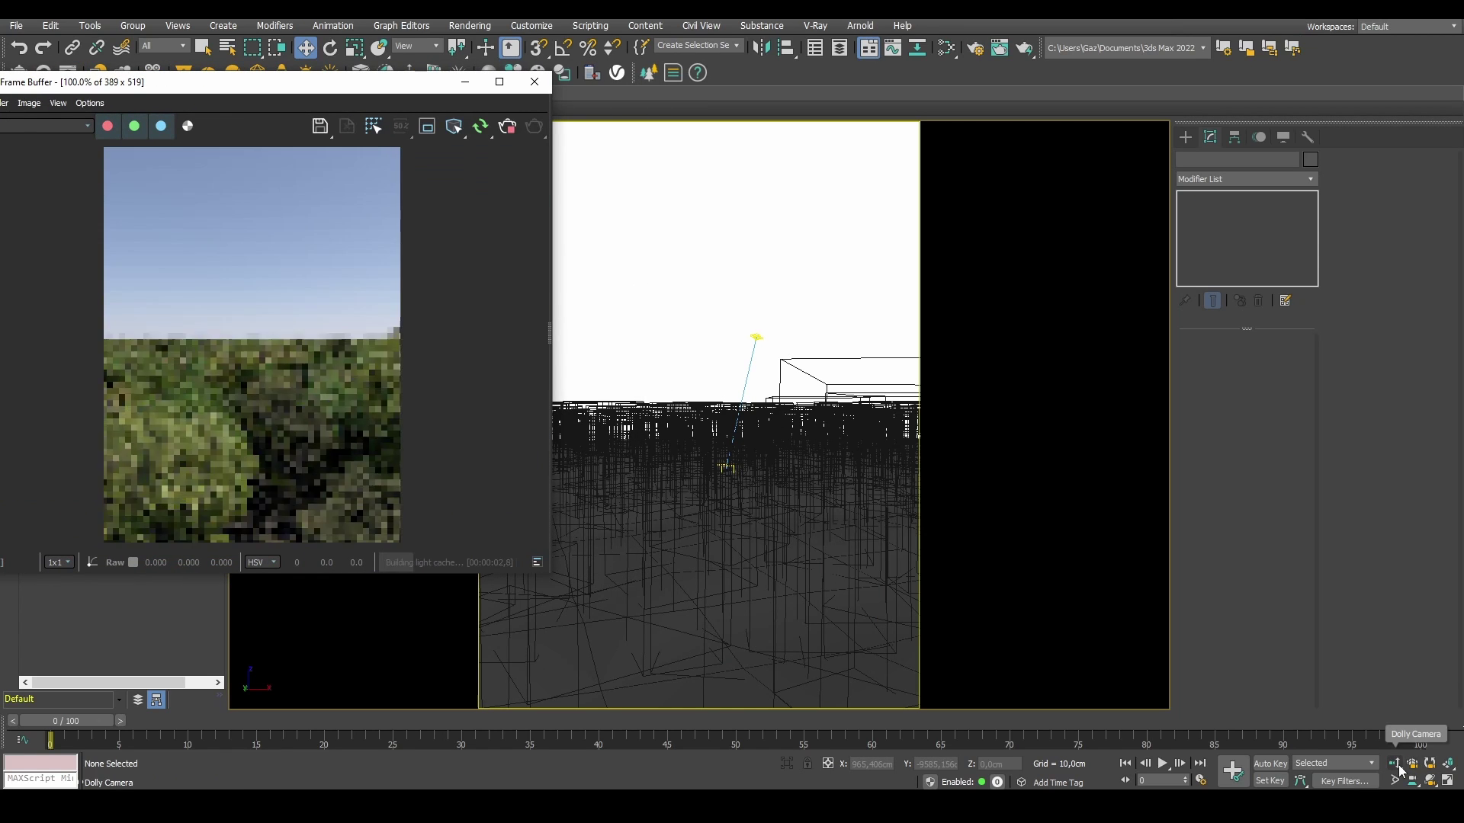
mouse_move(842, 407)
left_mouse_down()
mouse_move(839, 395)
mouse_move(817, 414)
mouse_move(831, 414)
left_mouse_up()
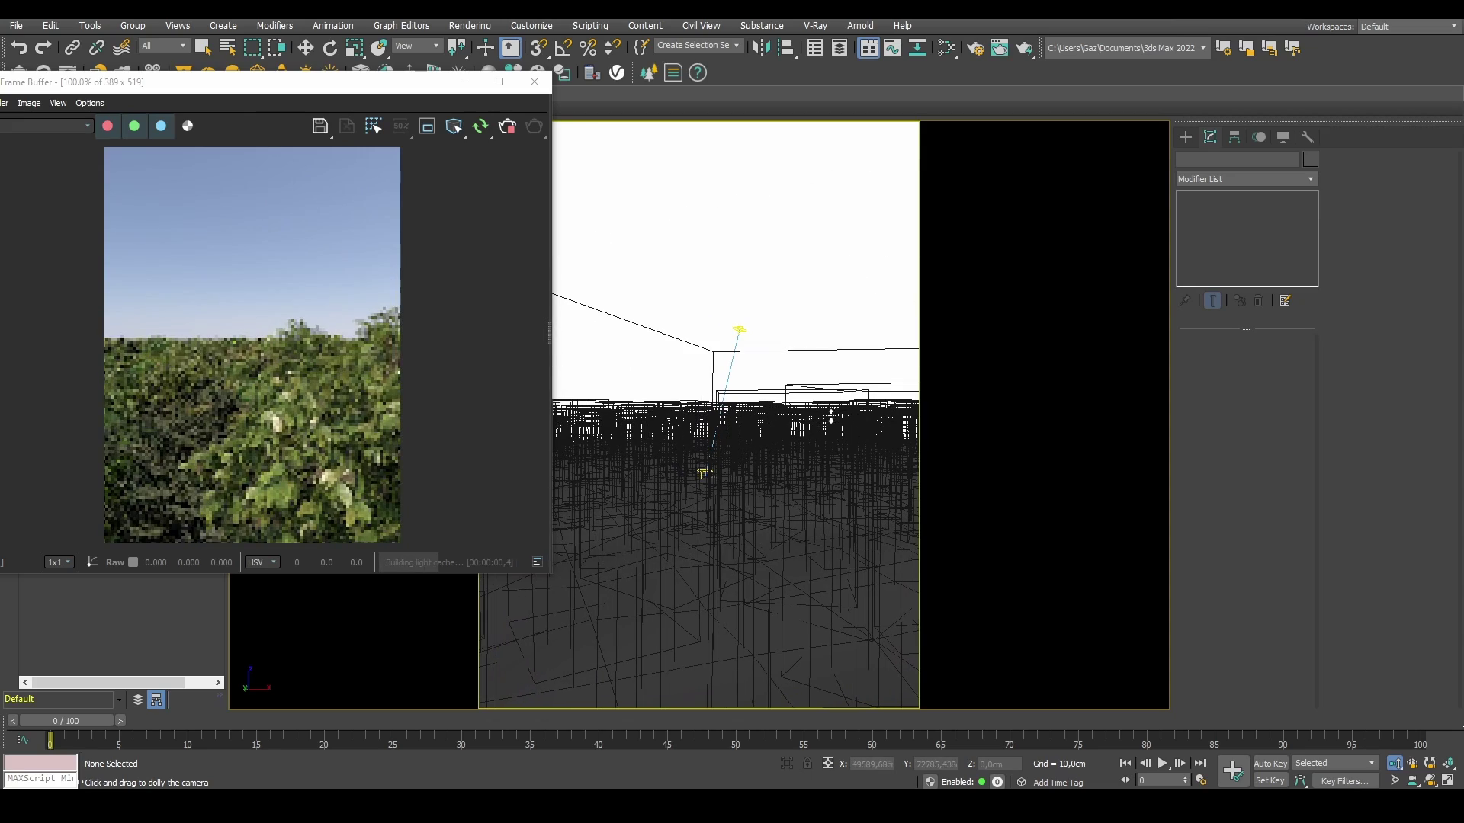
left_click(1430, 781)
mouse_move(799, 488)
middle_mouse_down()
mouse_move(788, 454)
mouse_move(796, 469)
middle_mouse_up()
key("w")
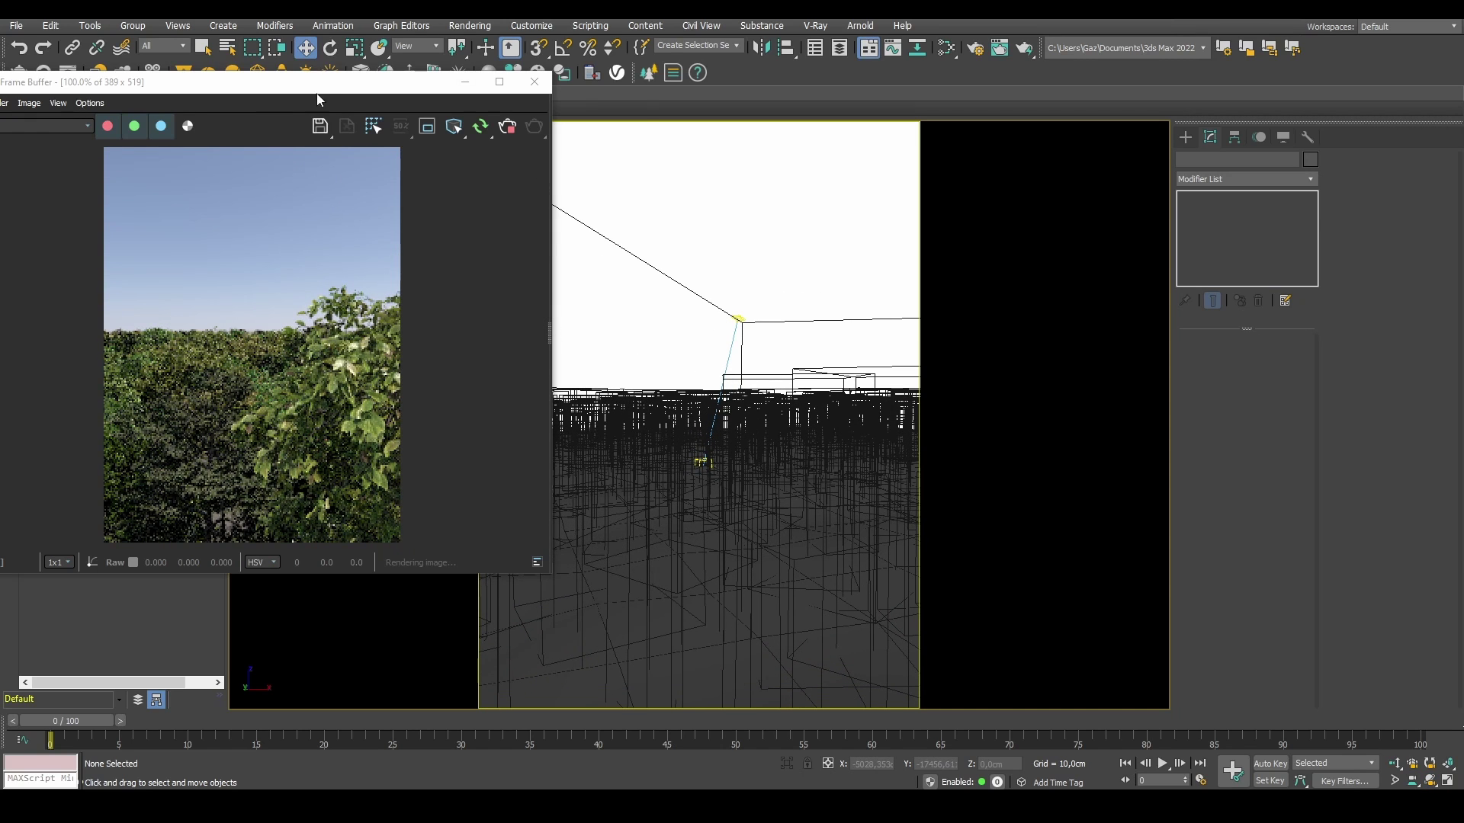
Step: Move the V-Ray sun behind the forest to a low position at about X 3304 cm, Z 1600 cm, keeping the render in sight
left_click_drag(320, 83, 406, 83)
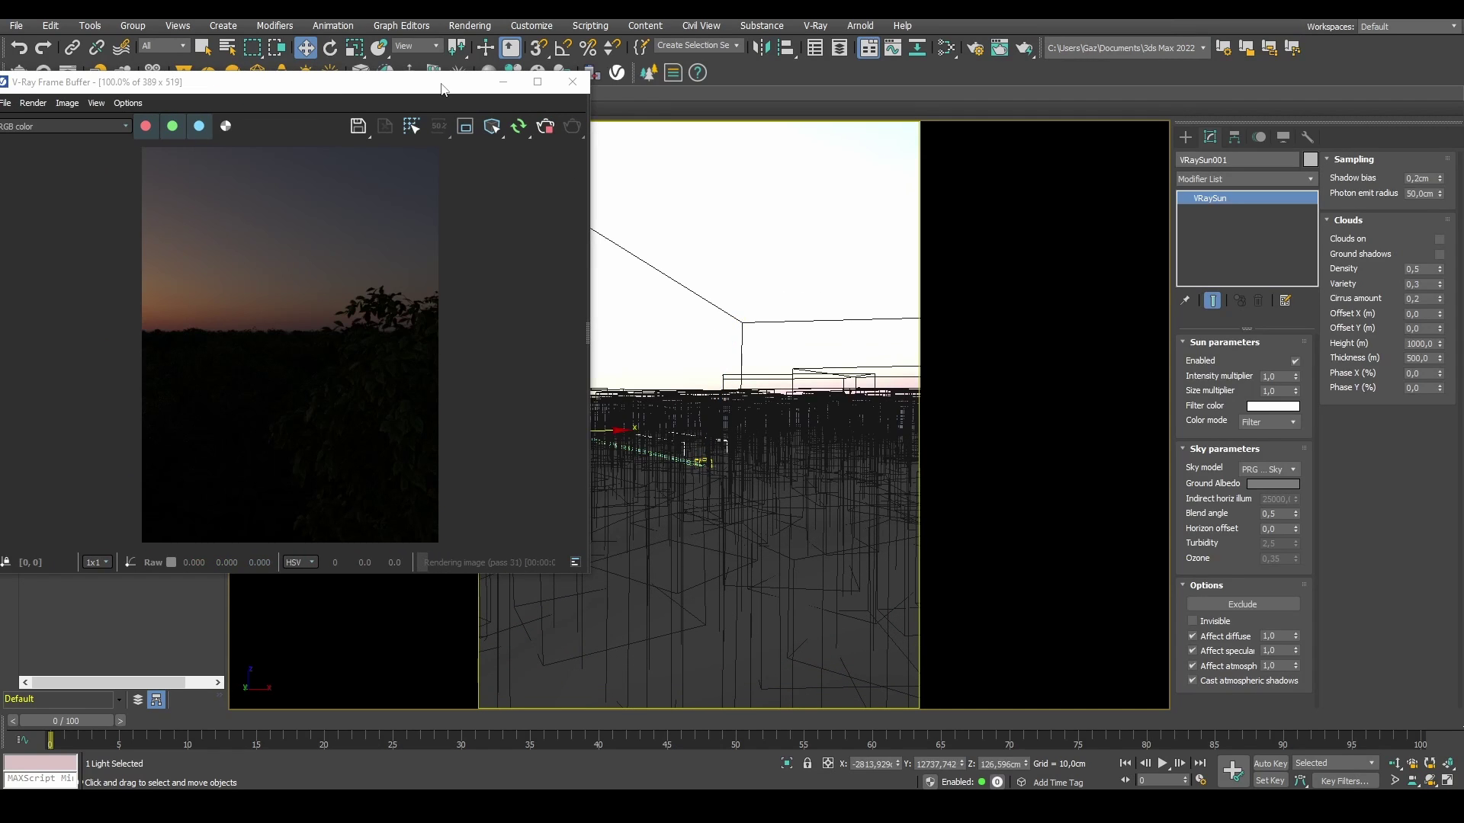
left_click_drag(442, 90, 315, 146)
left_click_drag(571, 430, 685, 335)
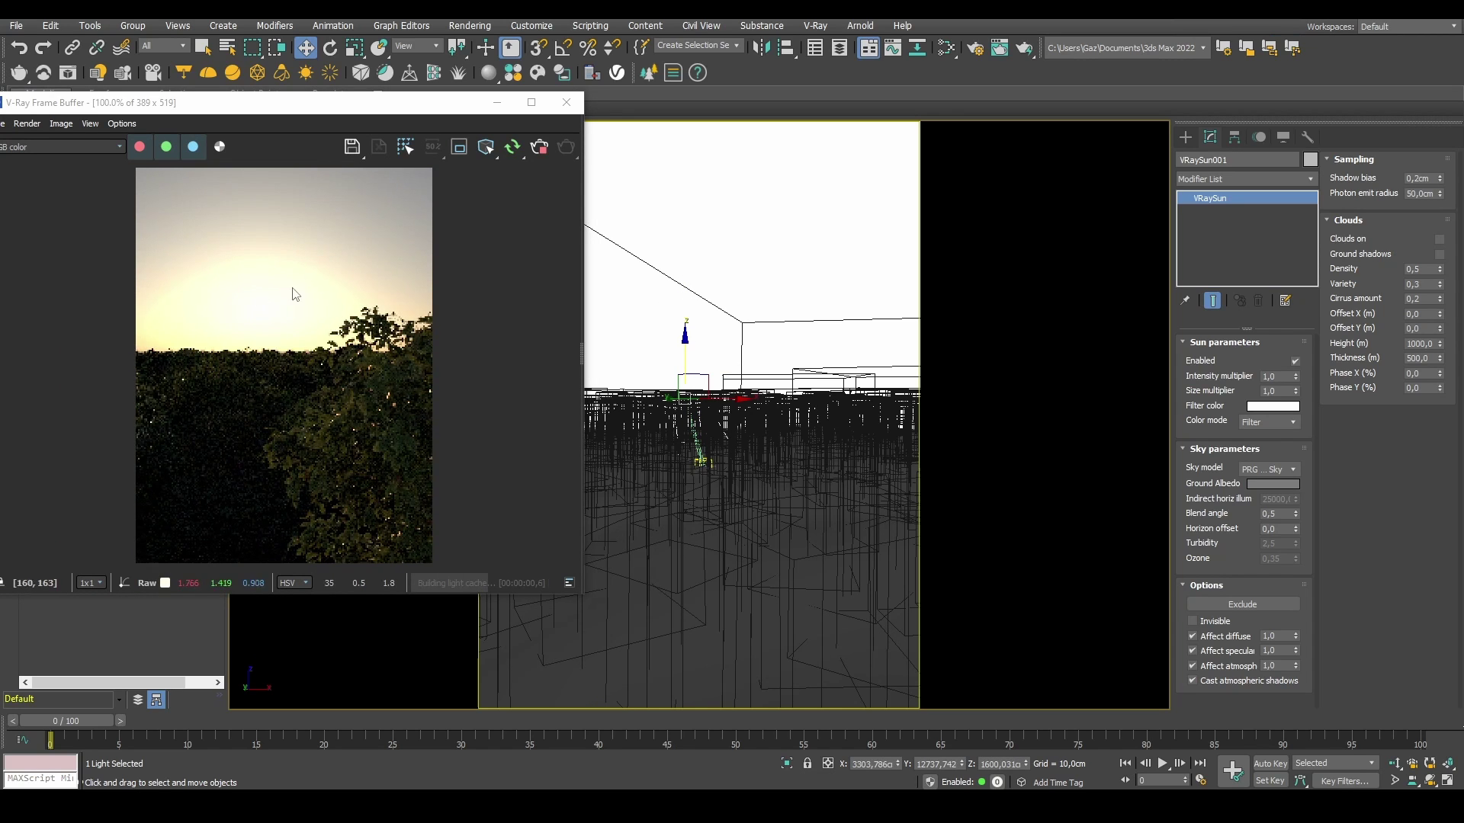
left_click_drag(355, 109, 455, 100)
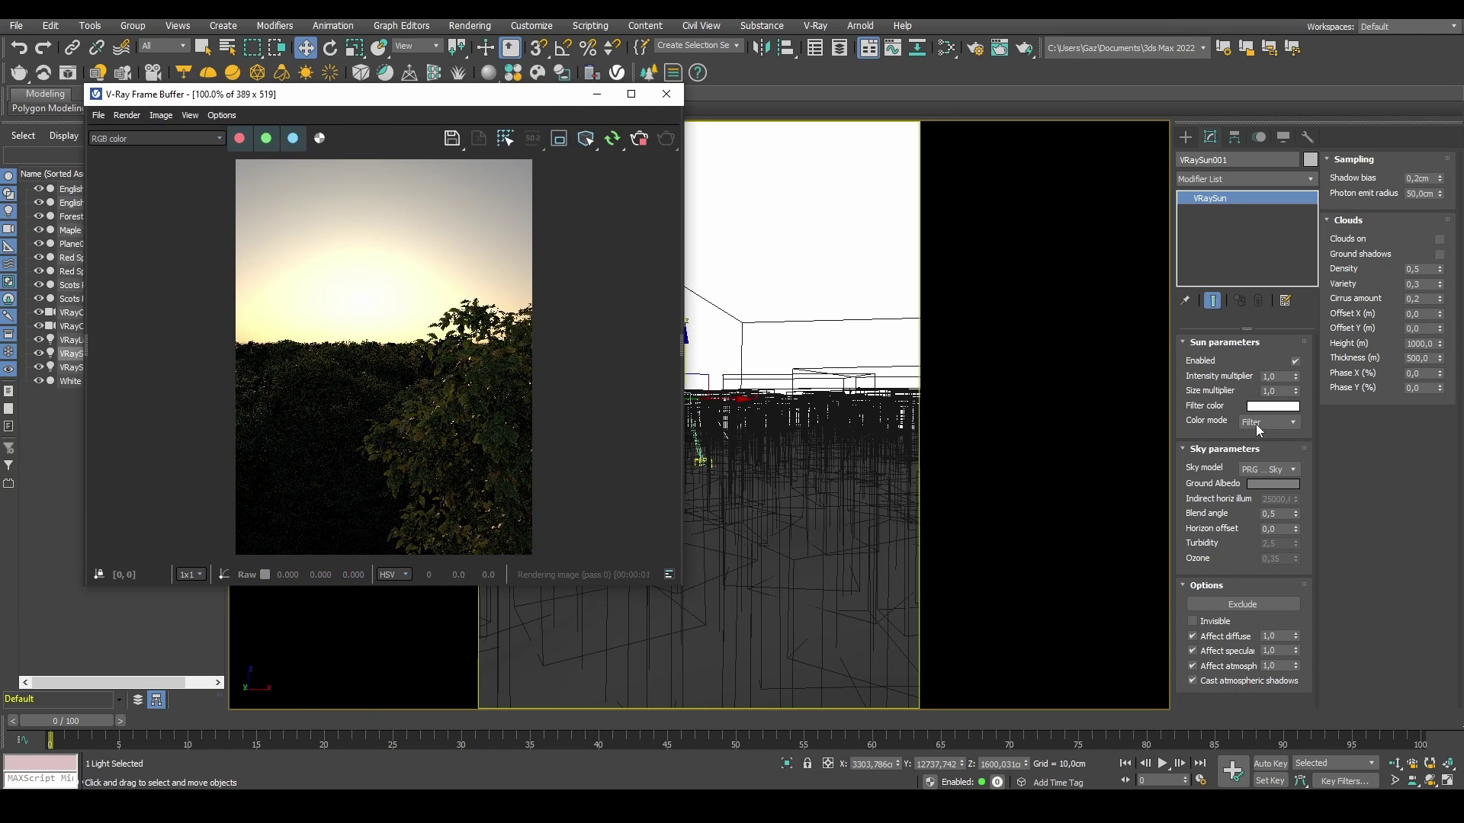
Step: Set the sun's size multiplier to 3,0 and zoom into the sunset in the render
left_click(1281, 391)
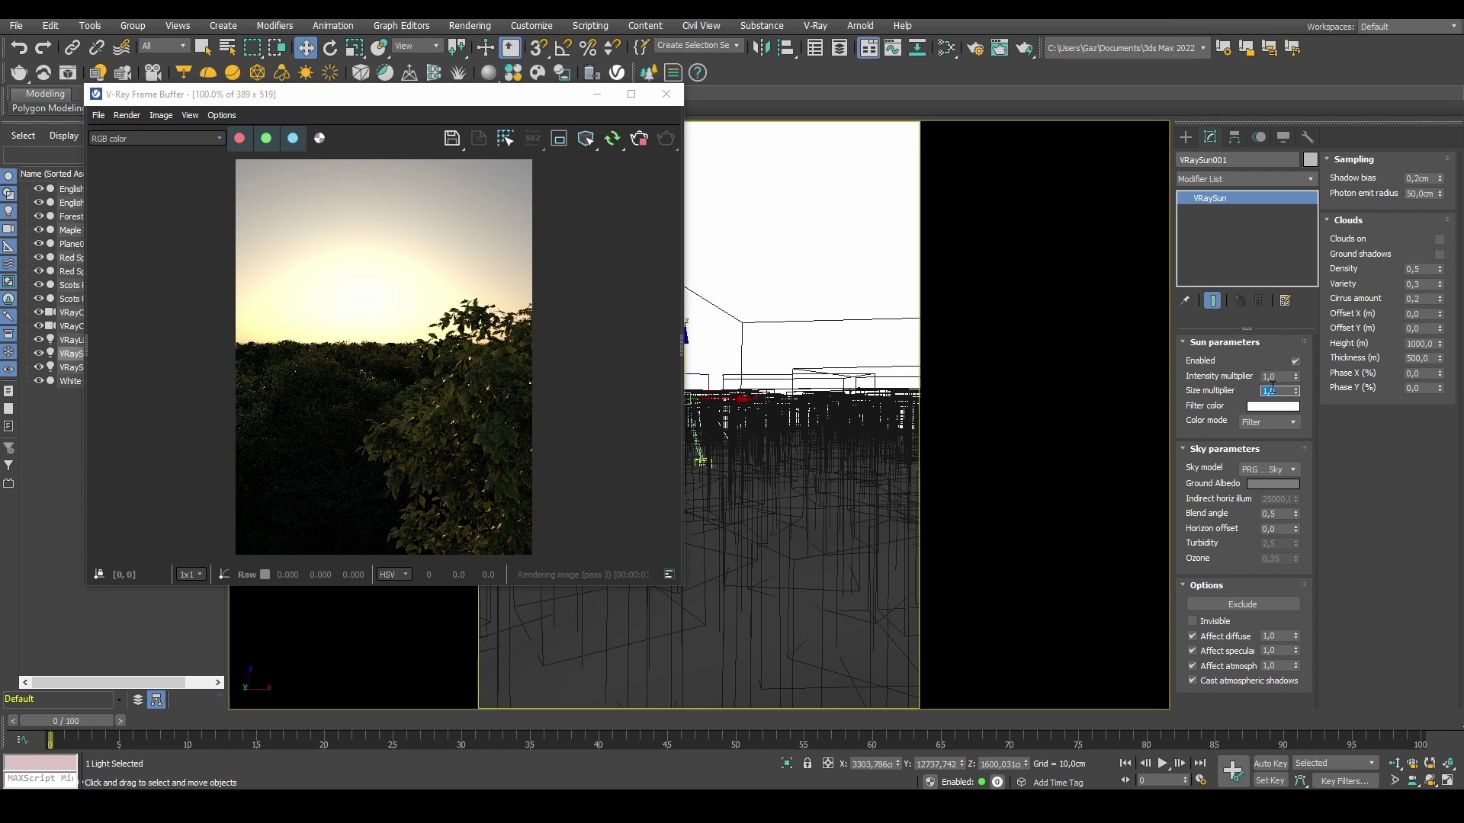
type("3,0")
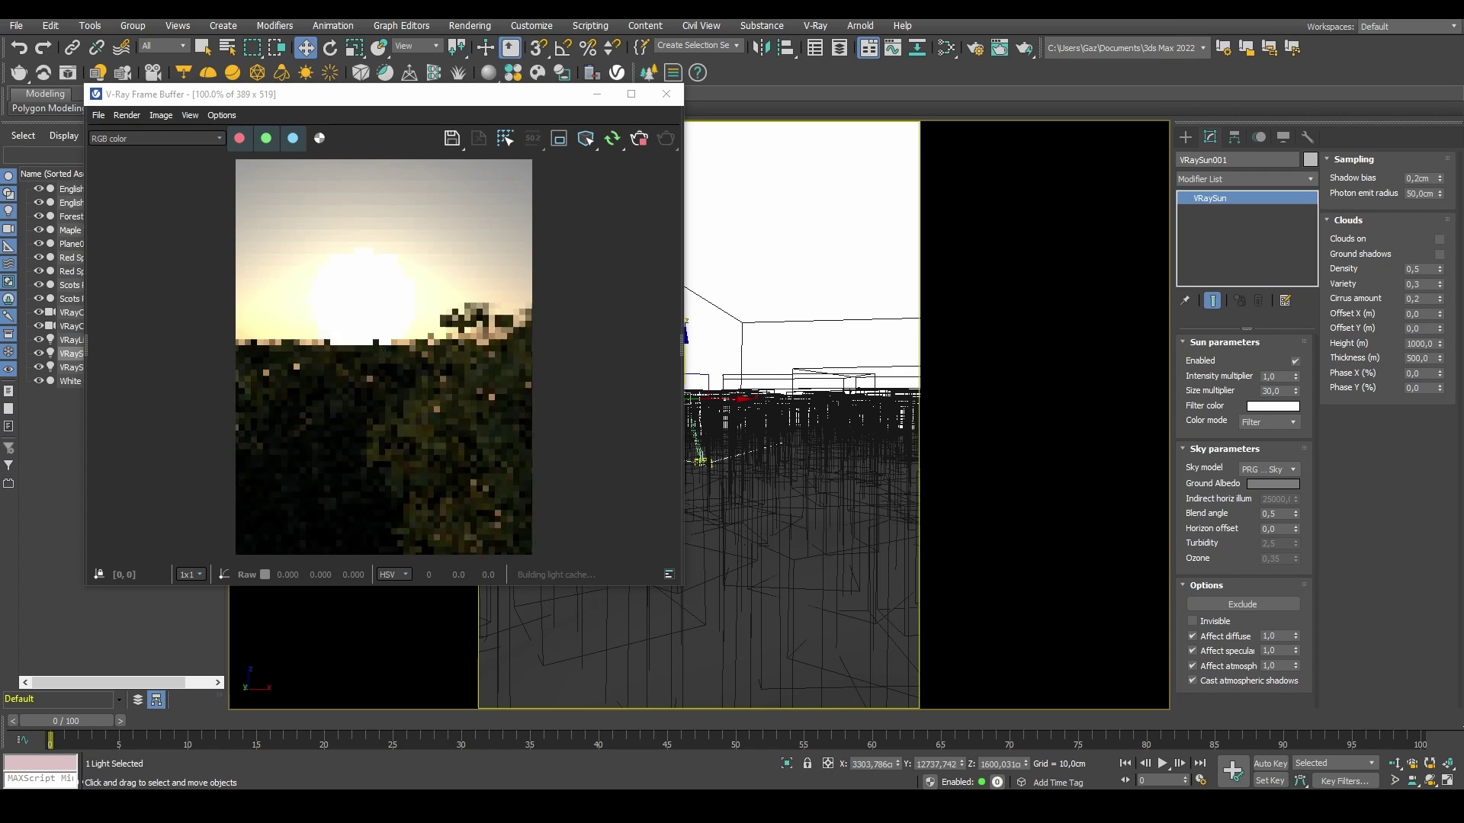
key("Return")
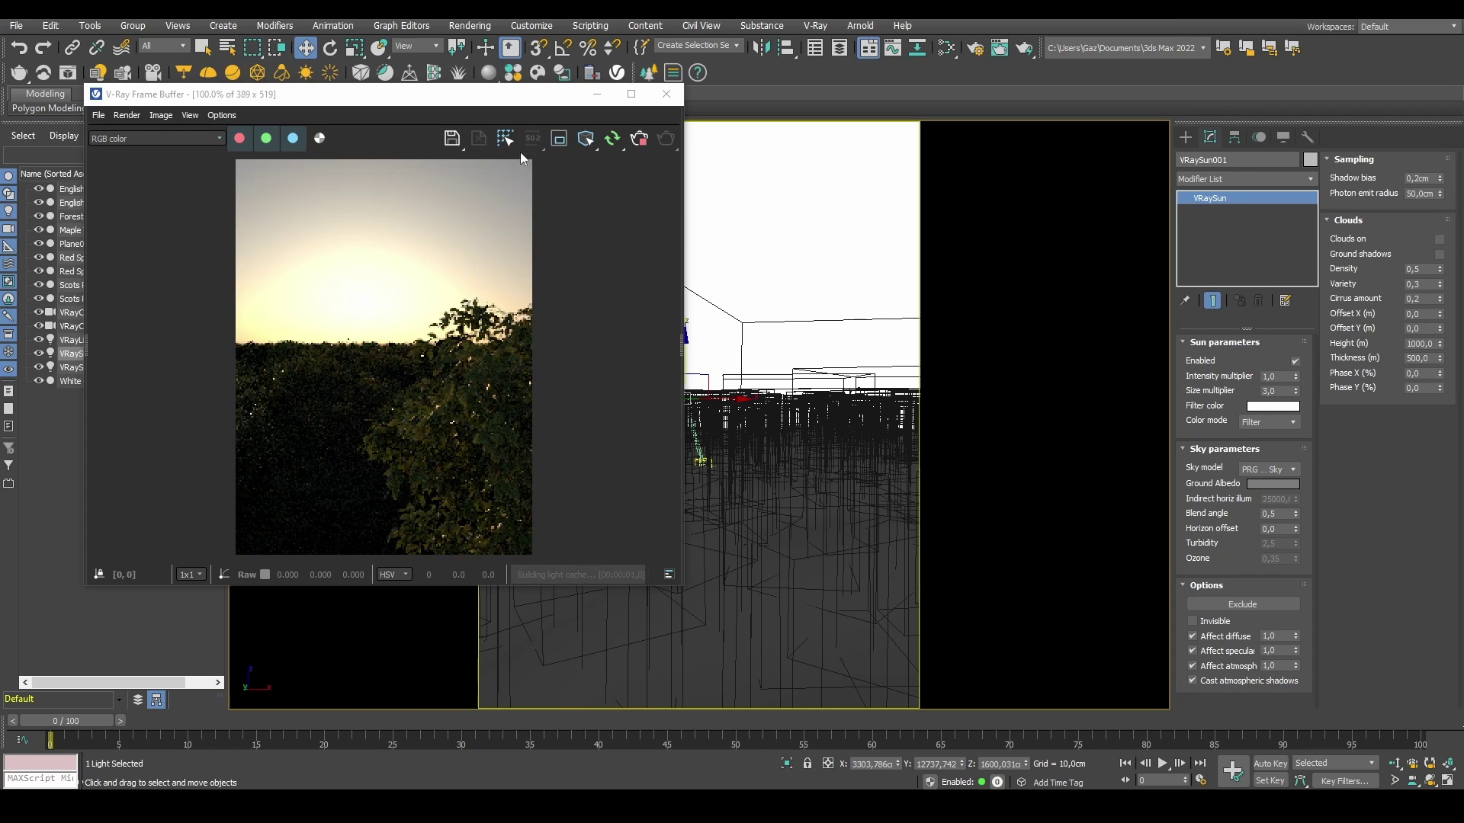
left_click_drag(503, 93, 439, 87)
scroll(307, 287, "up", 1)
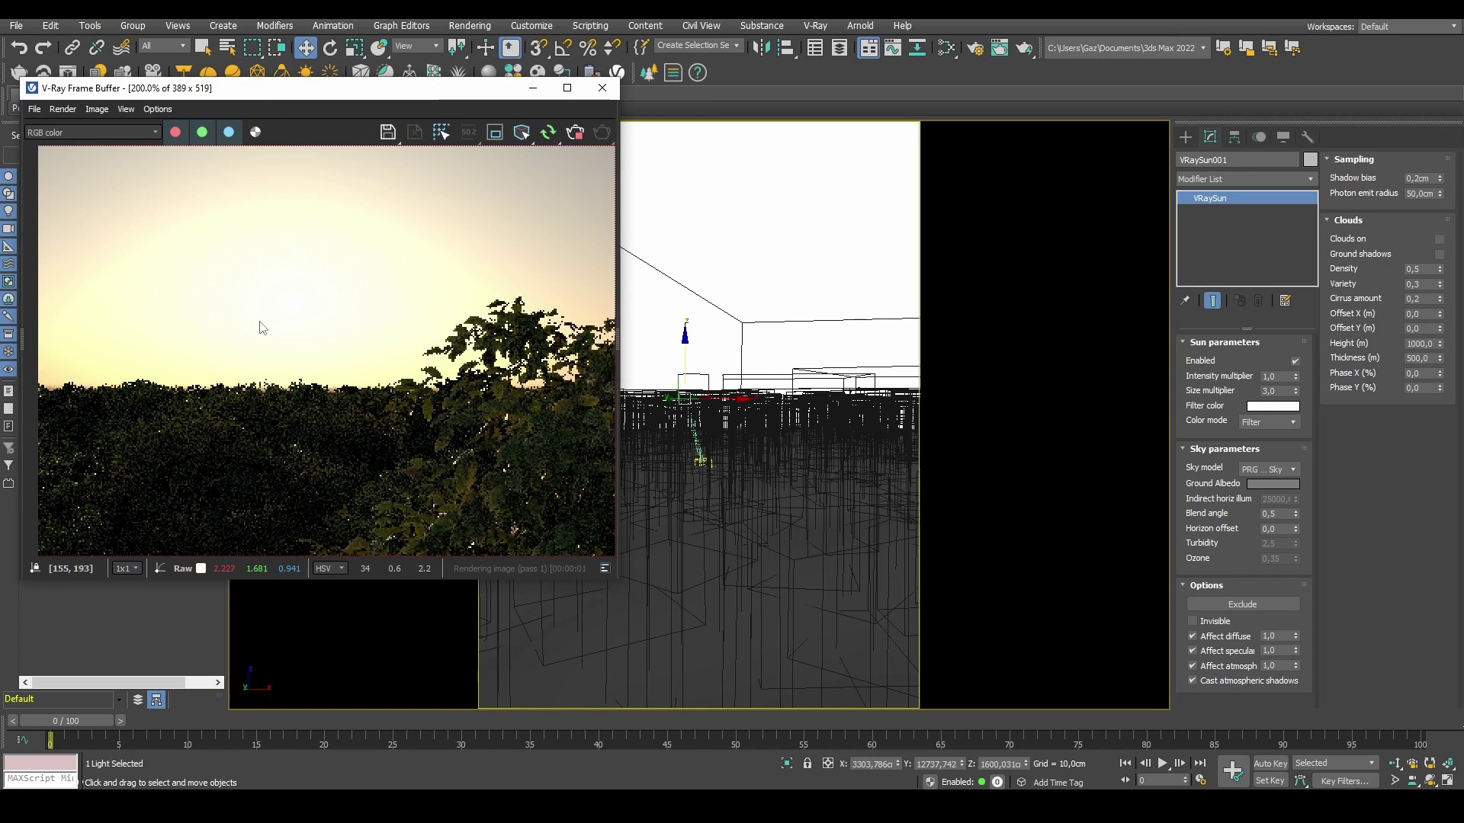
Step: Move the sun closer to the horizon, to about X 3625 cm and Z 876 cm, and check the sun disc in the render
mouse_move(722, 398)
left_mouse_down()
mouse_move(741, 399)
mouse_move(705, 373)
mouse_move(749, 417)
mouse_move(729, 410)
left_mouse_up()
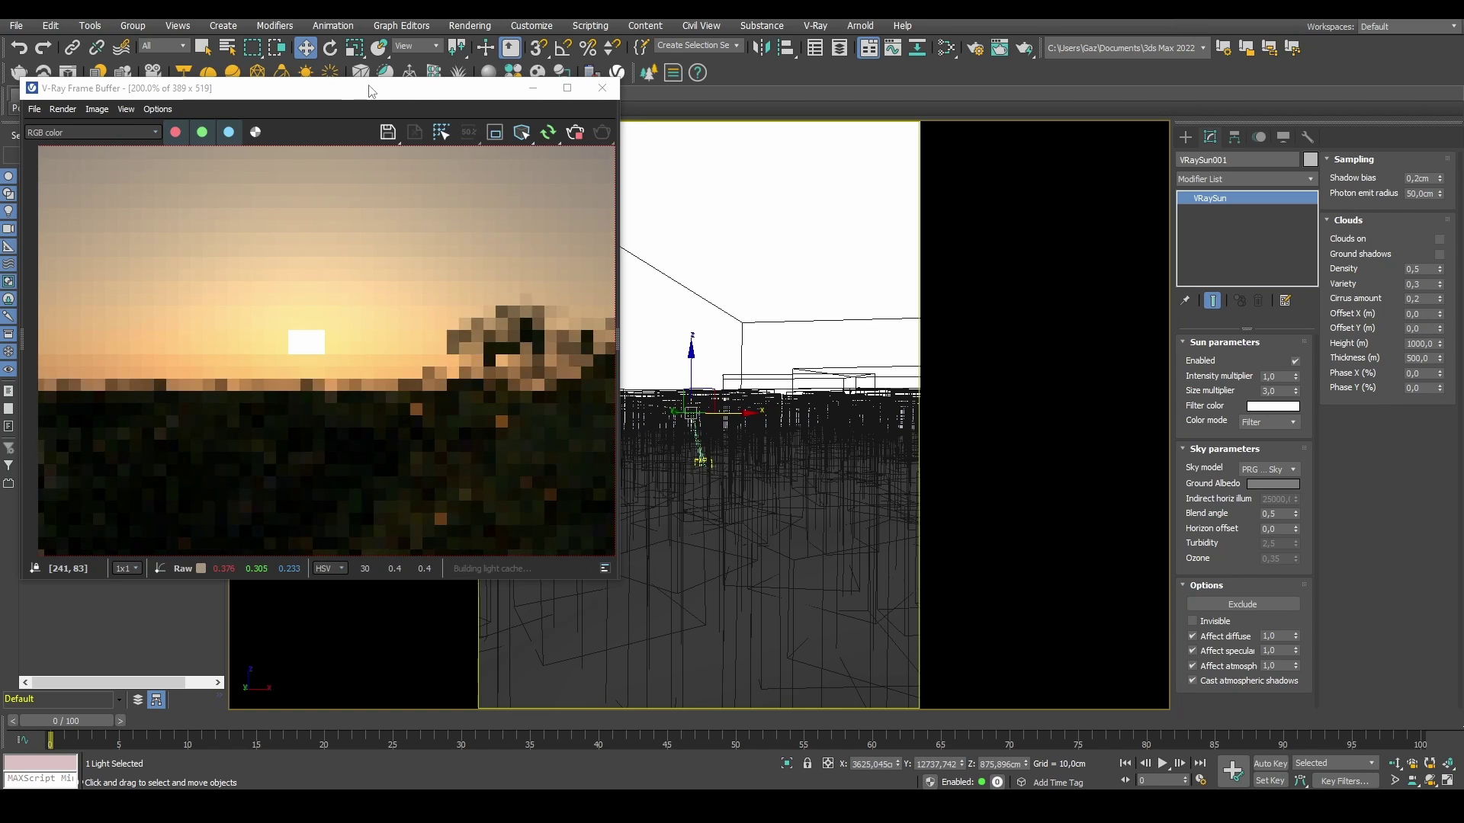
left_click_drag(369, 89, 400, 79)
scroll(398, 316, "down", 2)
scroll(397, 330, "up", 2)
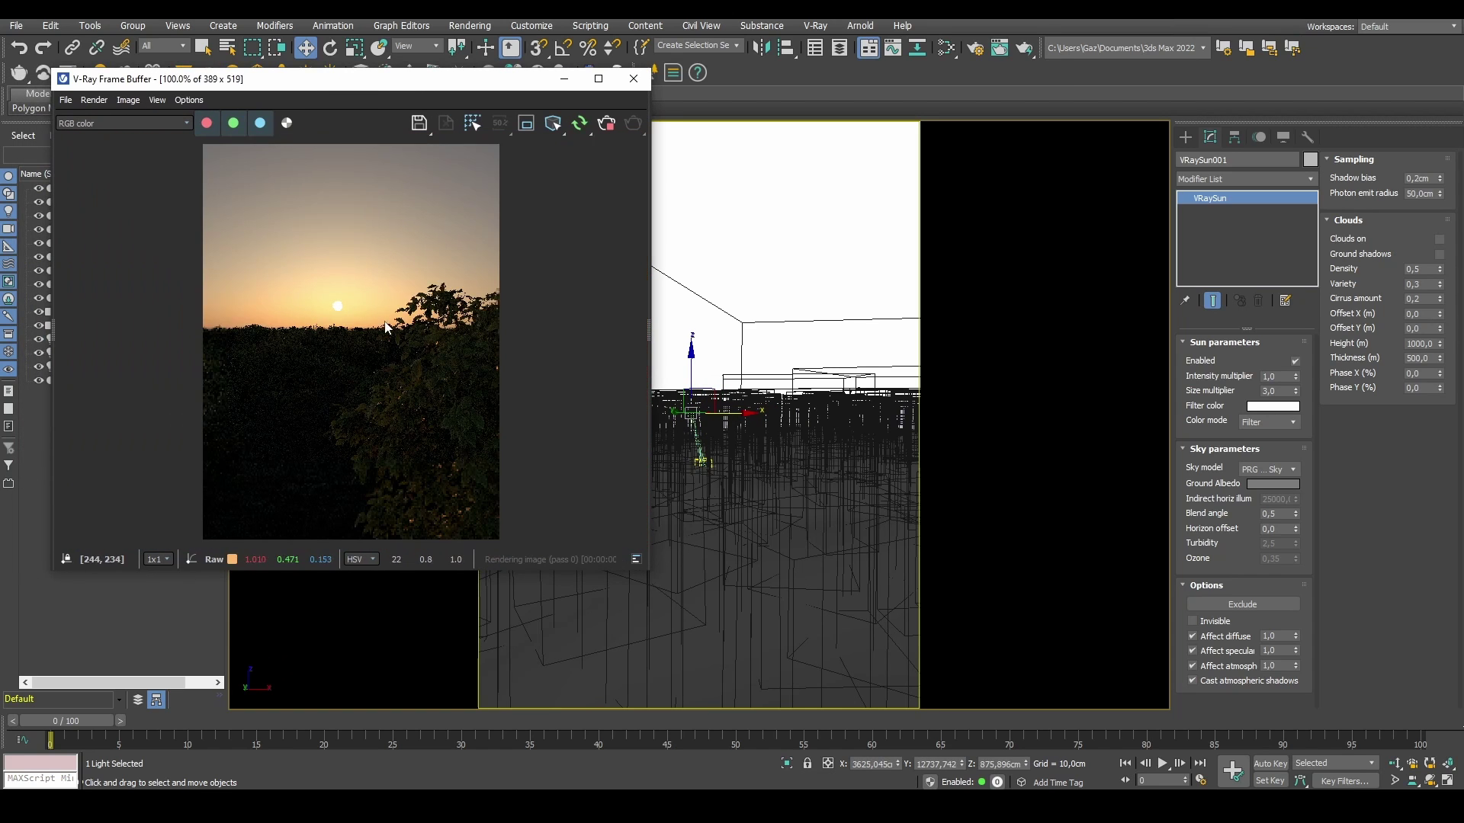
Step: Show the frame buffer's layers and add a Proportion Guide layer over the render
middle_click(562, 238)
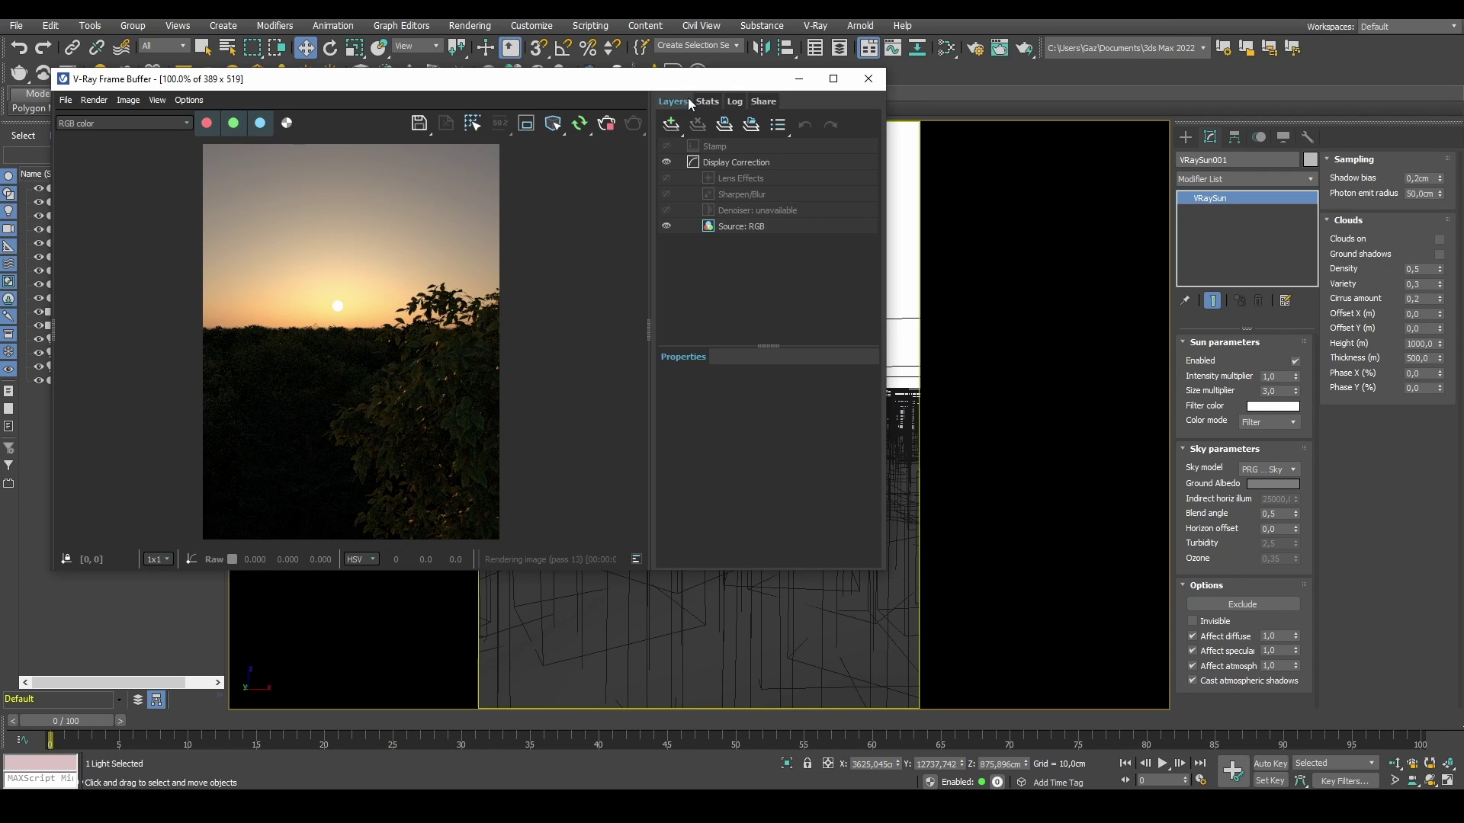
left_click_drag(699, 84, 683, 79)
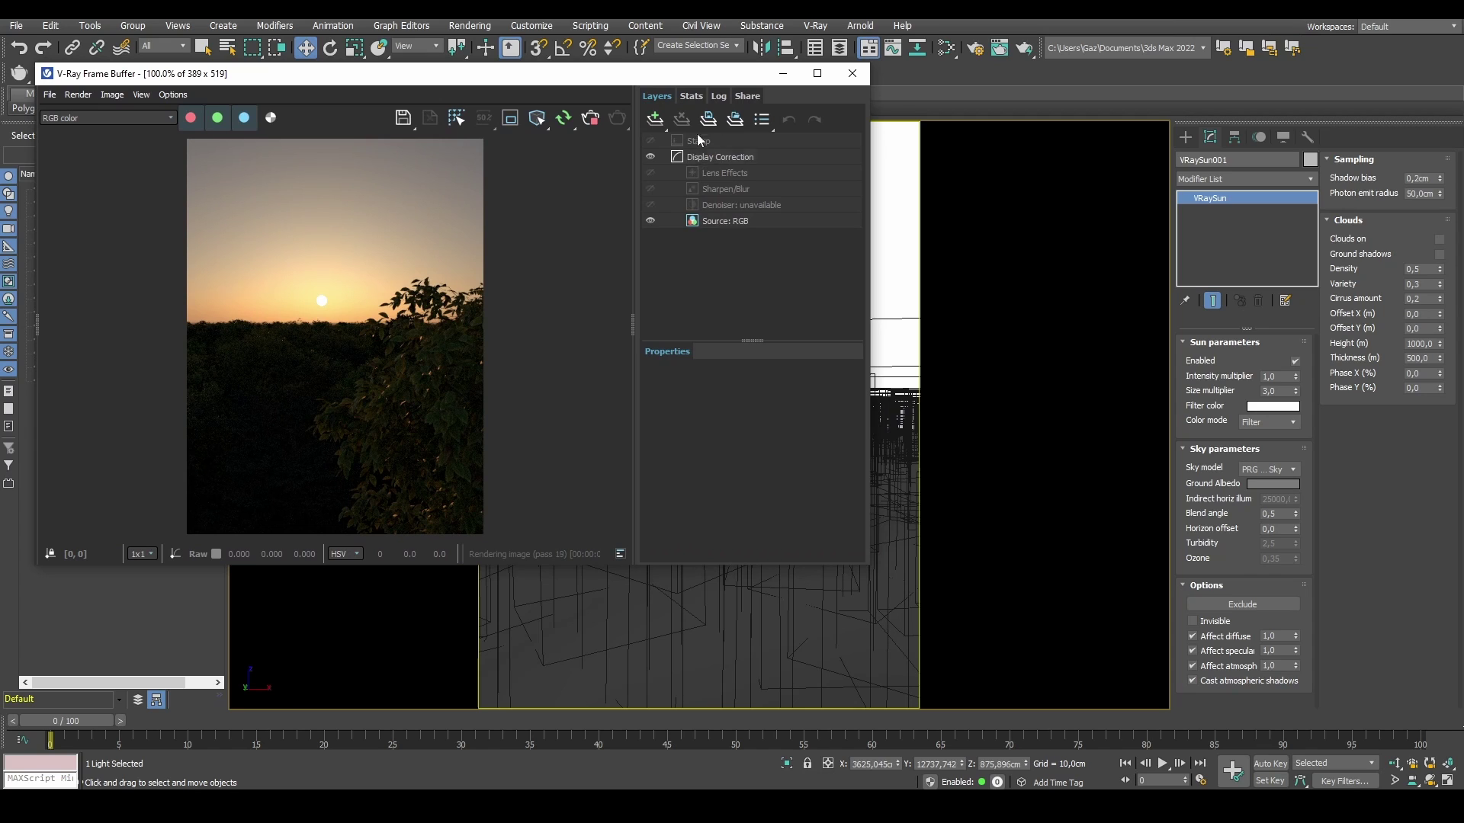
left_click(656, 121)
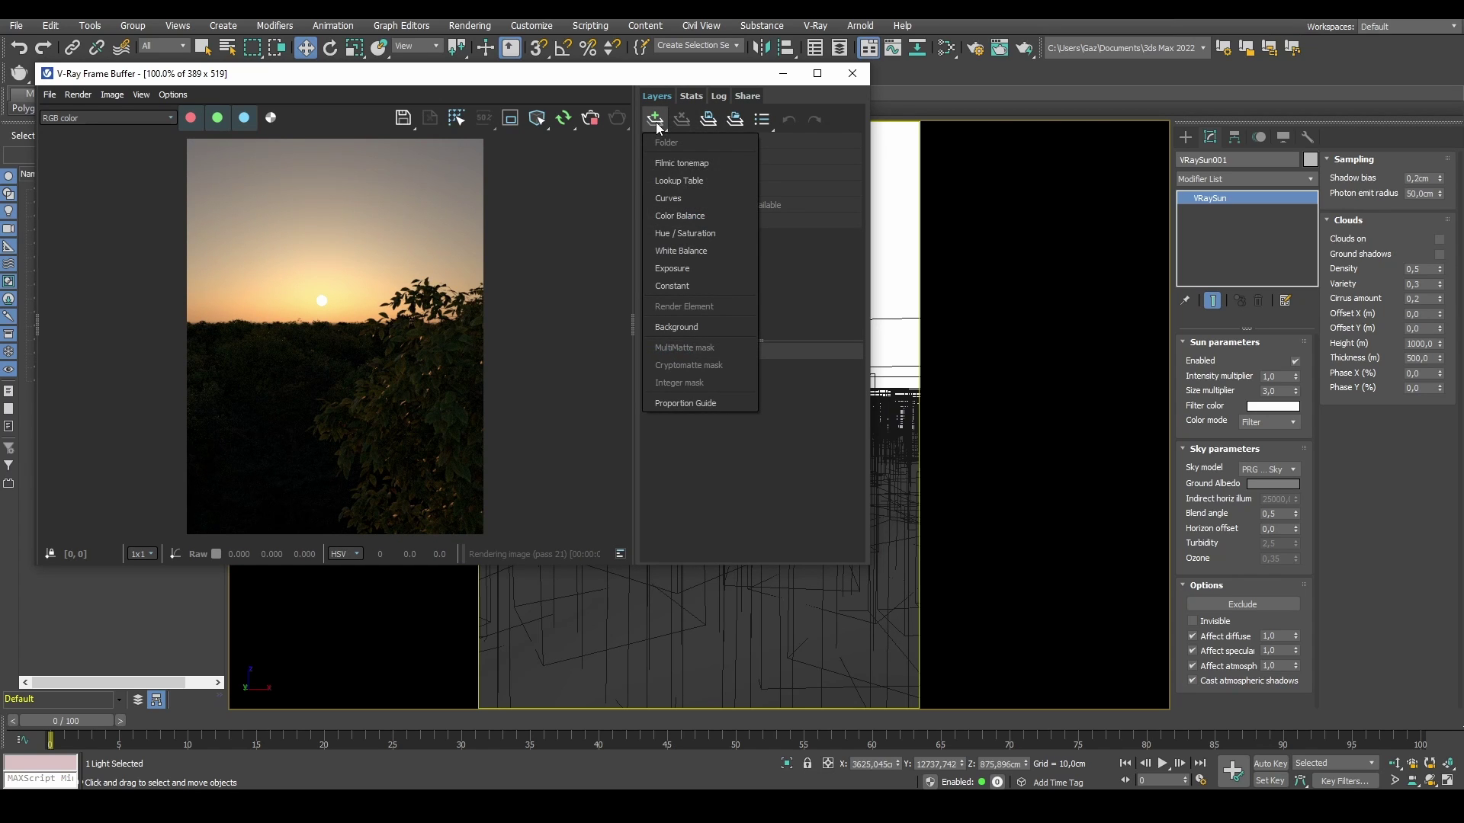
left_click(690, 401)
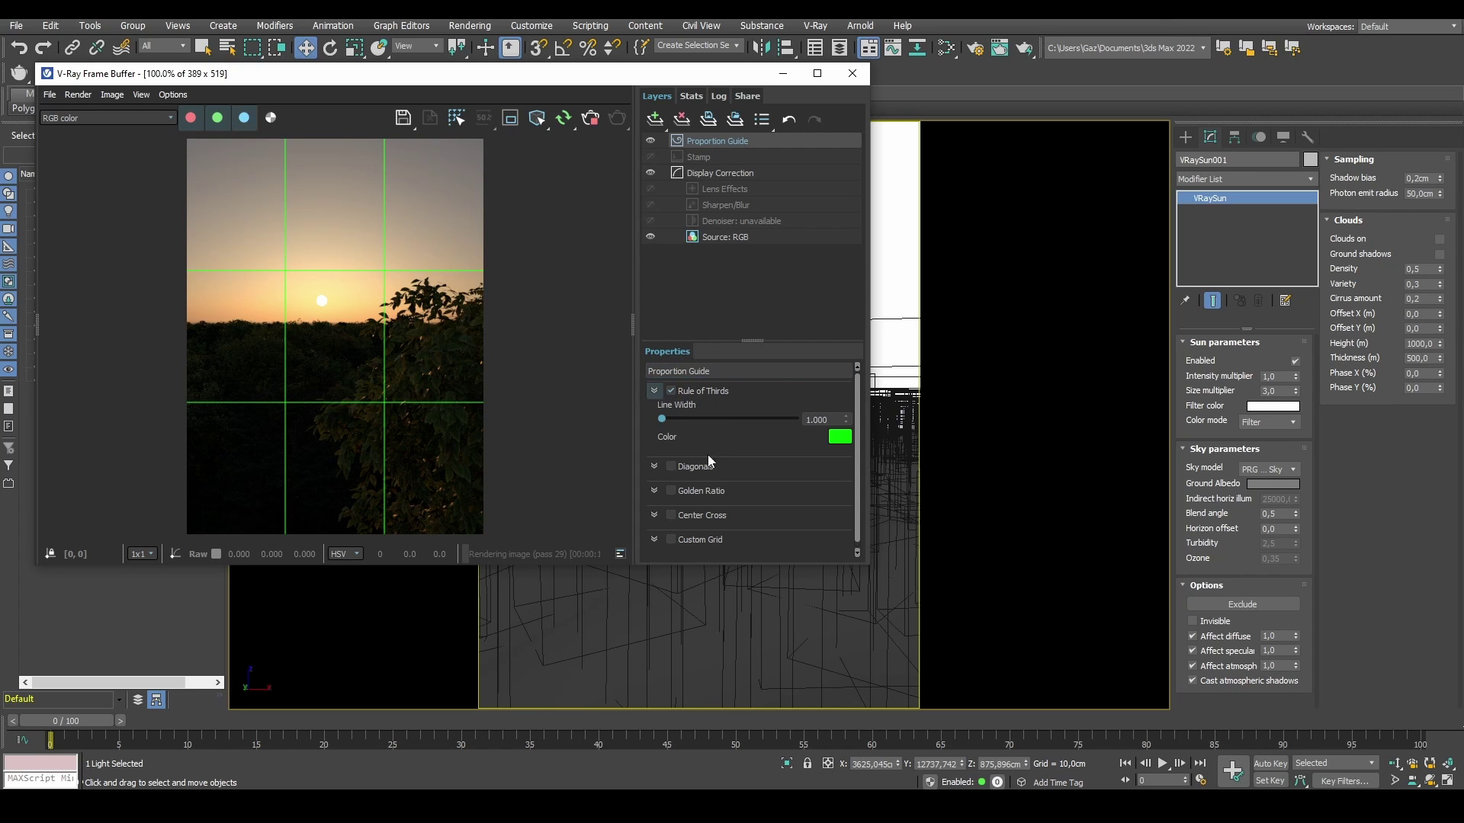
Step: Try the Diagonals and Golden Ratio guides, leaving only Rule of Thirds enabled
left_click(671, 468)
left_click(671, 468)
left_click(671, 491)
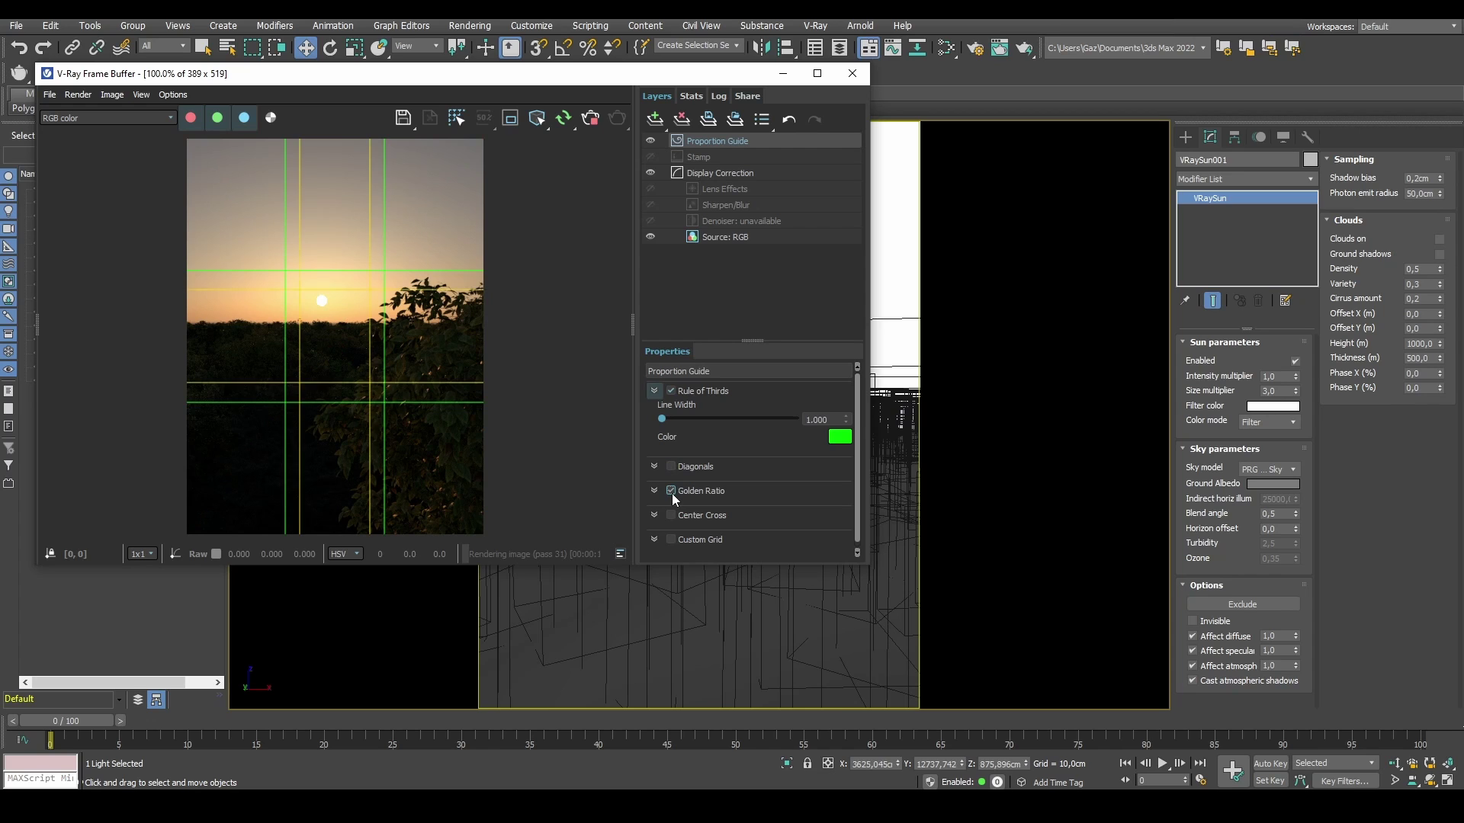
left_click(671, 492)
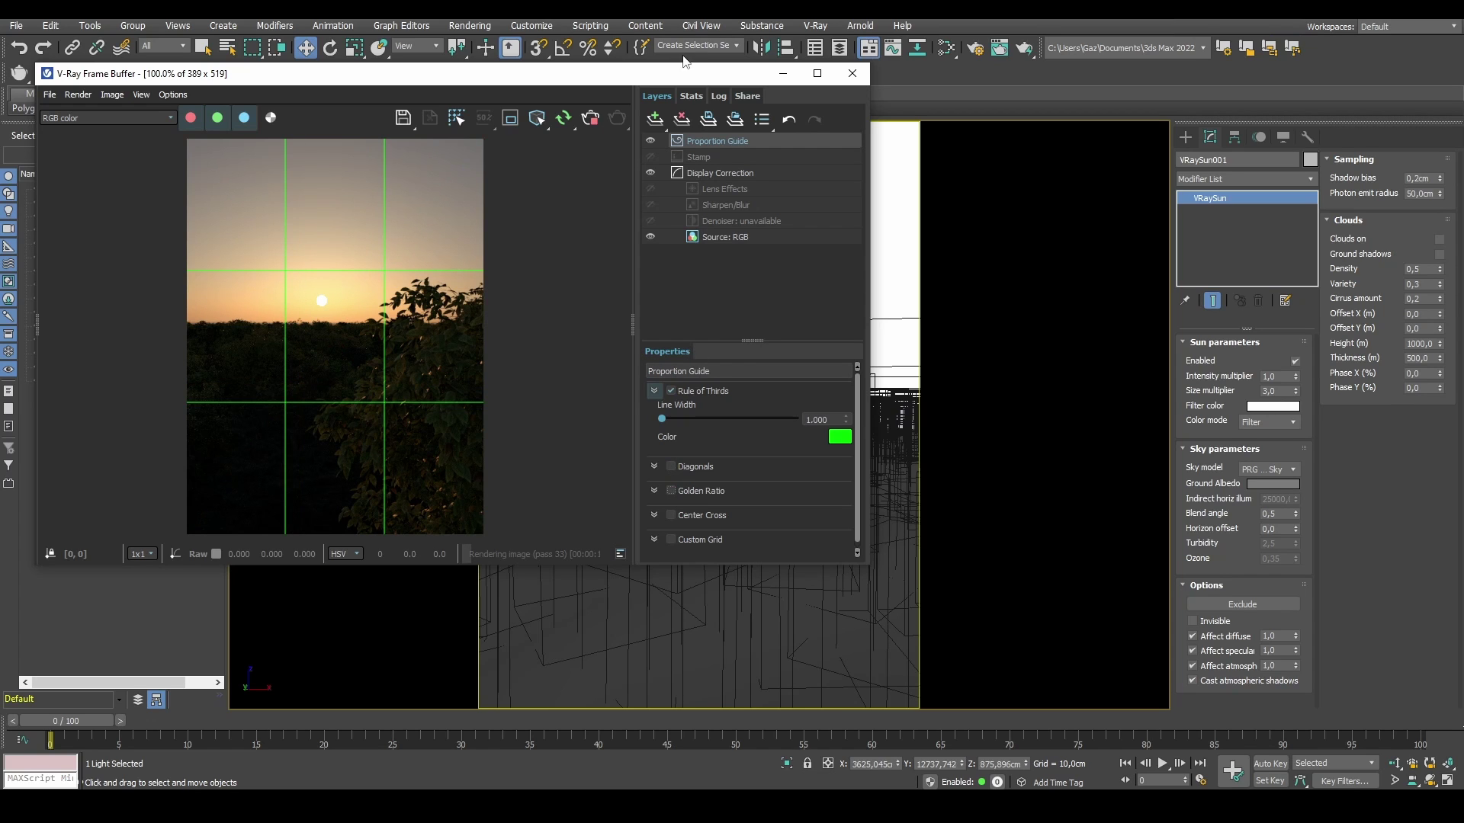
Step: Reframe the camera so the horizon lies near the upper third line and a large tree fills the right third
left_click_drag(684, 73, 572, 54)
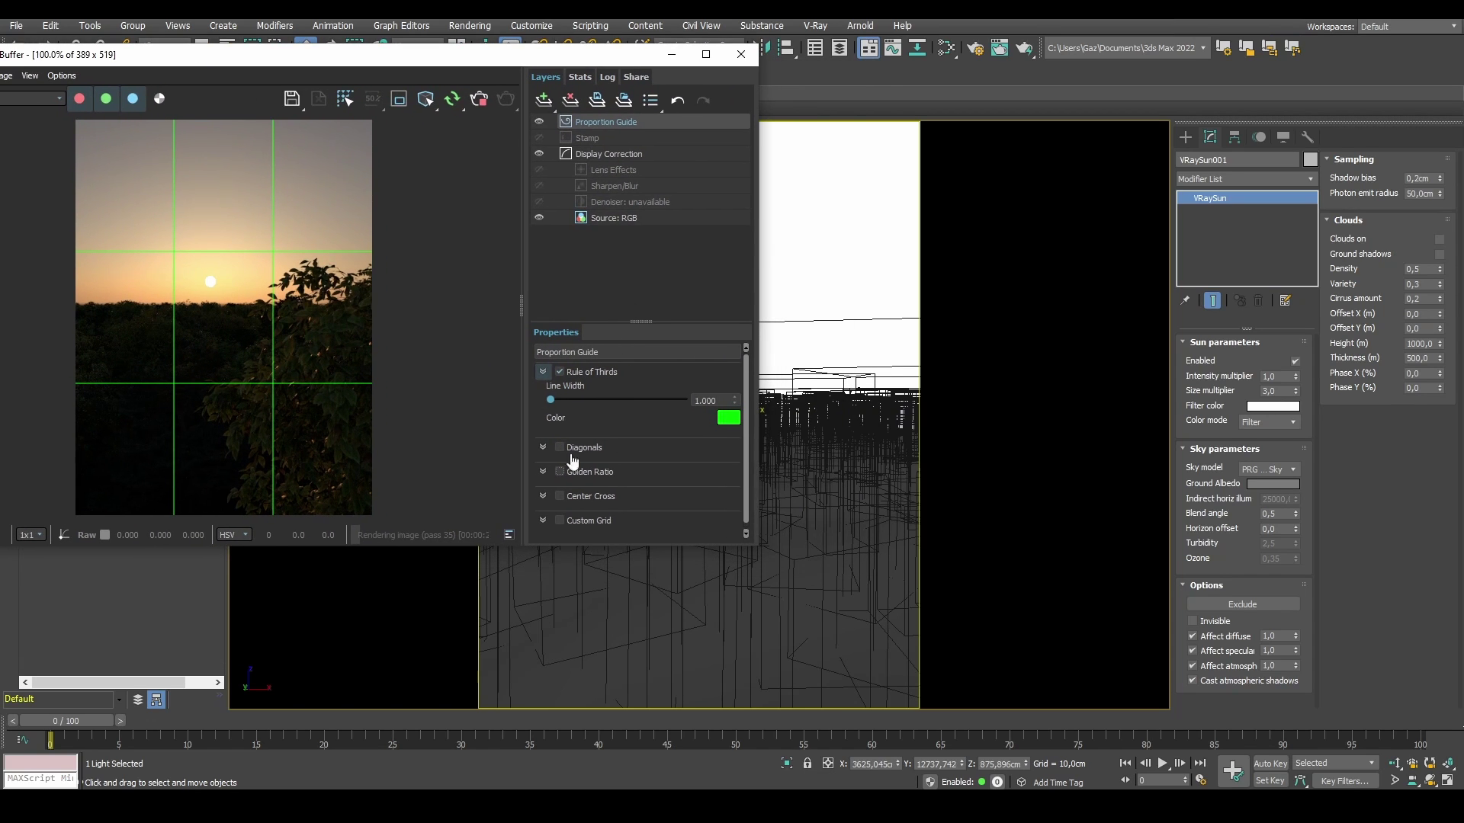
middle_click_drag(844, 268, 824, 321)
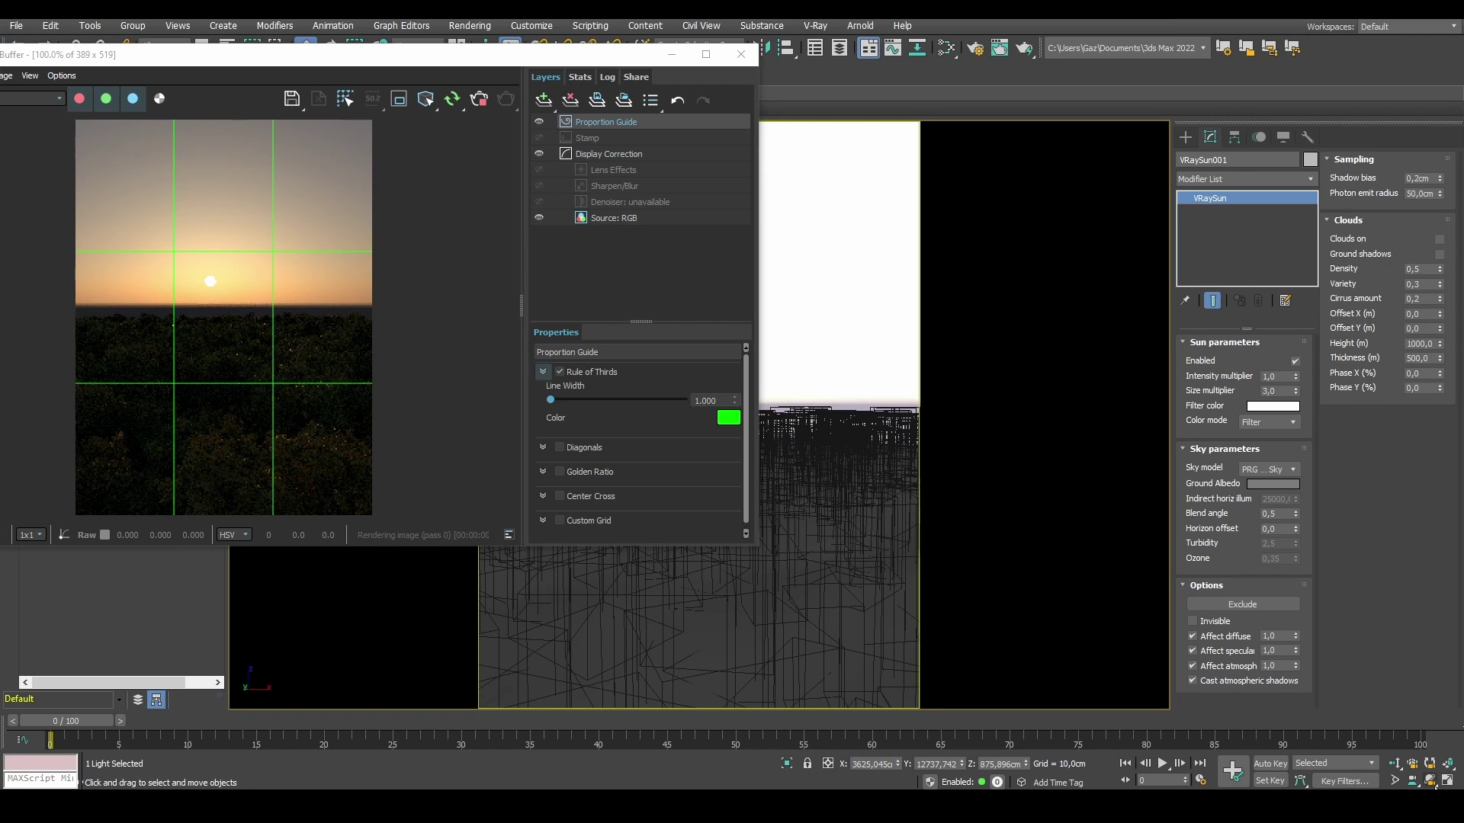
left_click(1429, 779)
left_click_drag(843, 369, 851, 318)
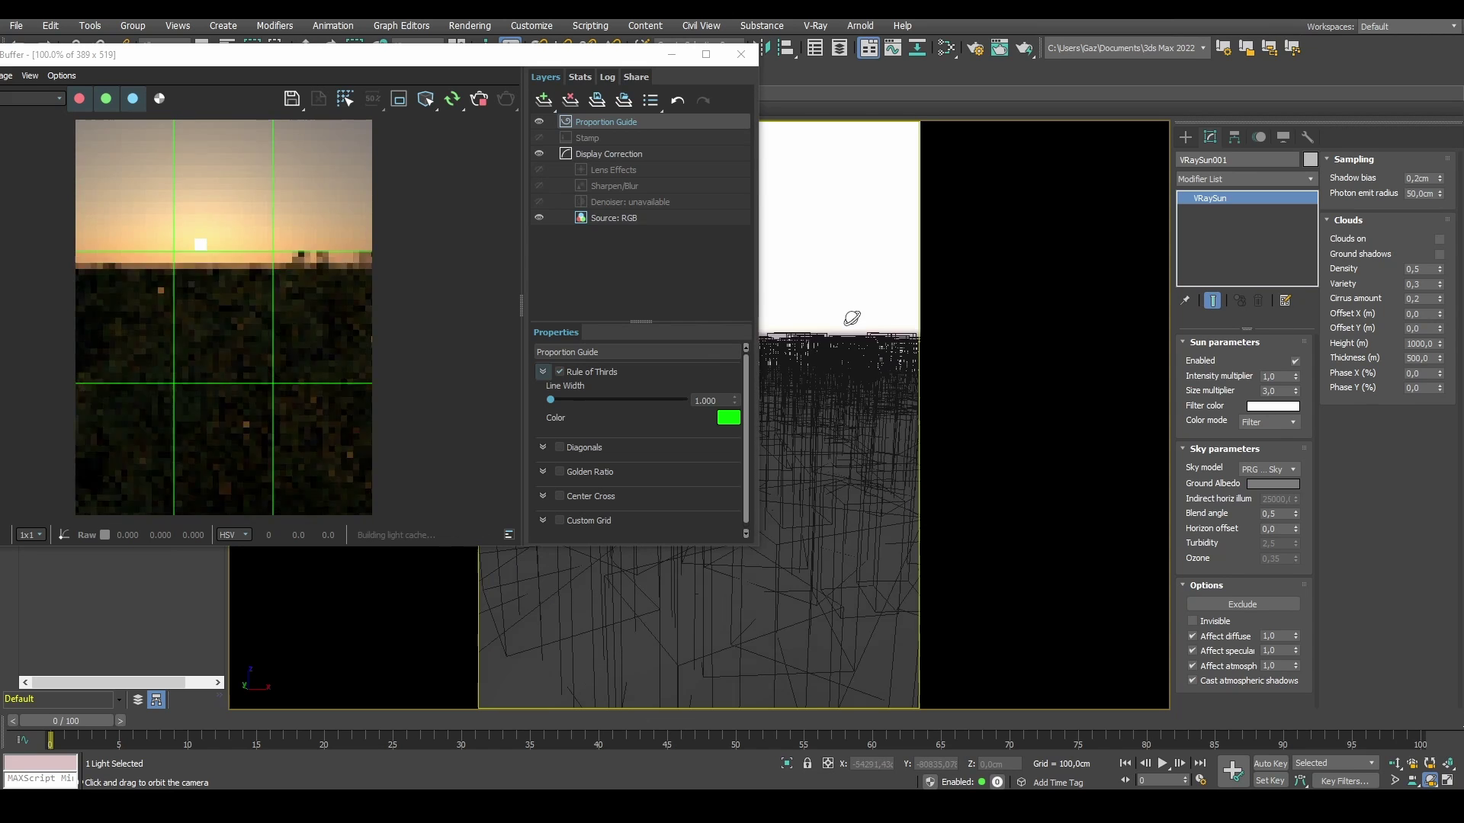
scroll(853, 318, "up", 2)
middle_click_drag(852, 317, 858, 322)
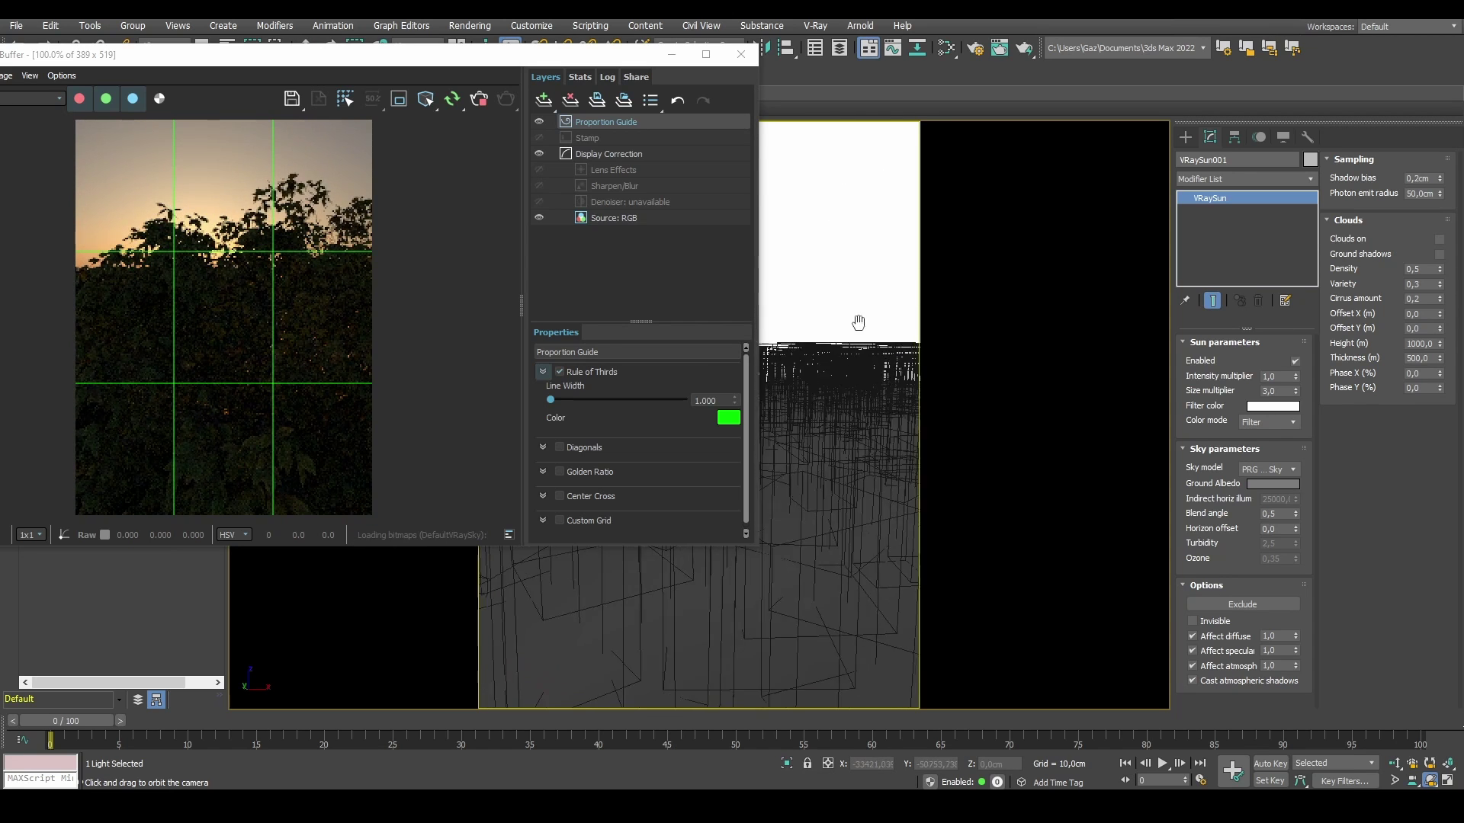
left_click_drag(858, 322, 797, 295)
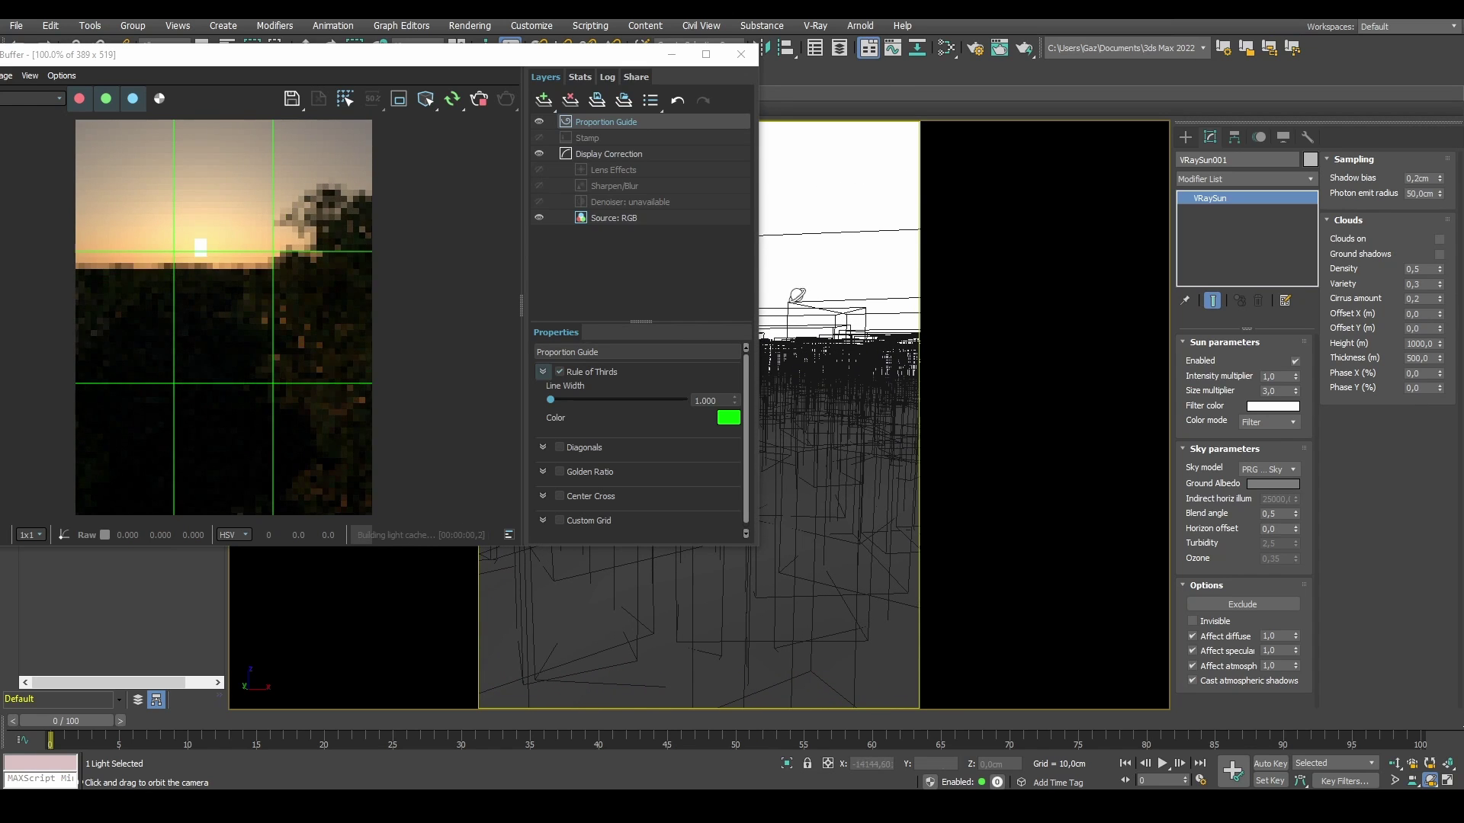
key("w")
Step: Hide the frame buffer's layers and move the sun to about X 2604 cm, onto the left vertical third line
left_click_drag(622, 55, 627, 87)
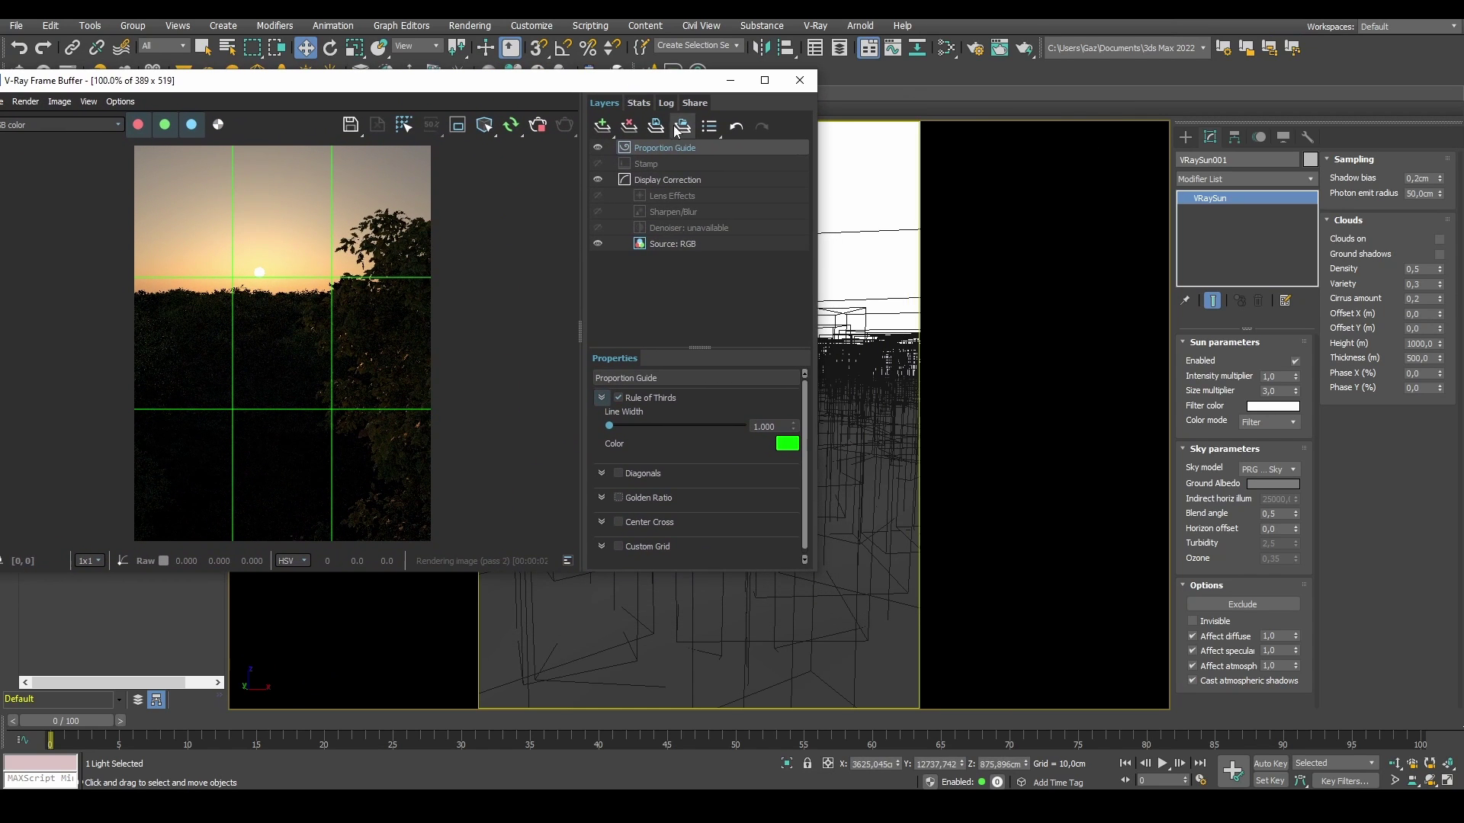
double_click(681, 103)
left_click_drag(459, 81, 447, 74)
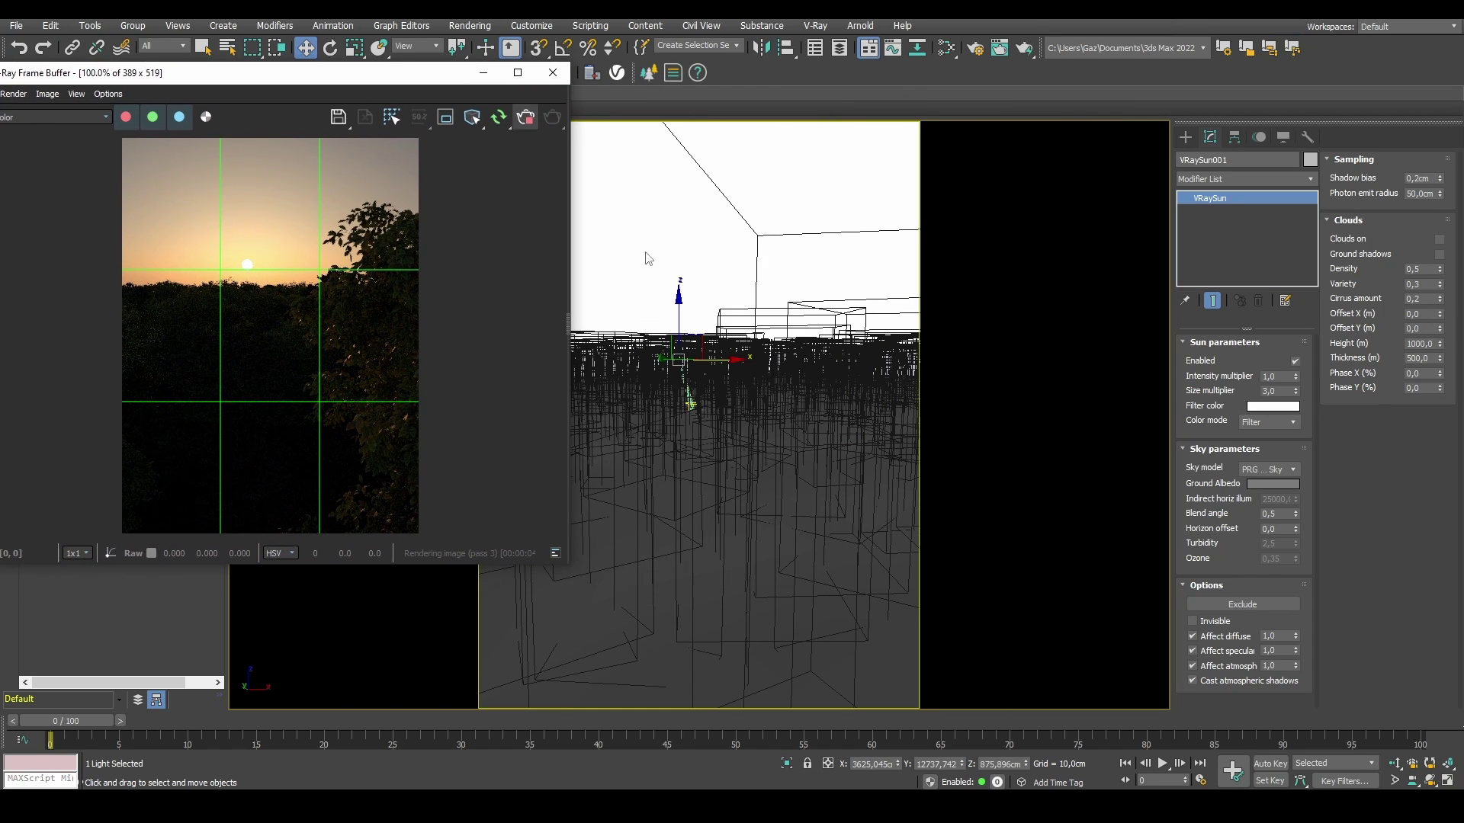
mouse_move(710, 359)
left_mouse_down()
mouse_move(678, 340)
mouse_move(693, 339)
left_mouse_up()
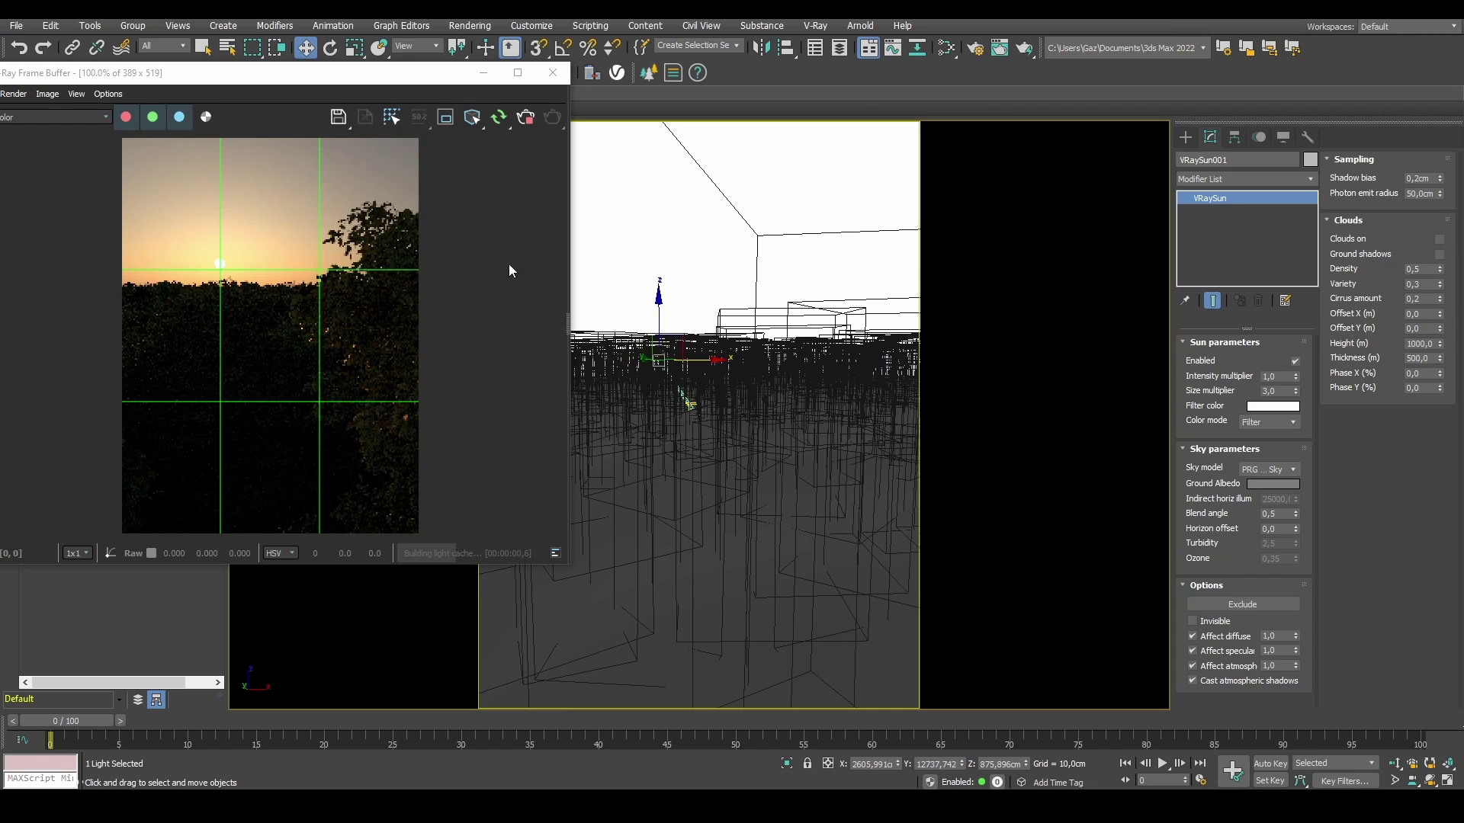
left_click_drag(398, 75, 507, 82)
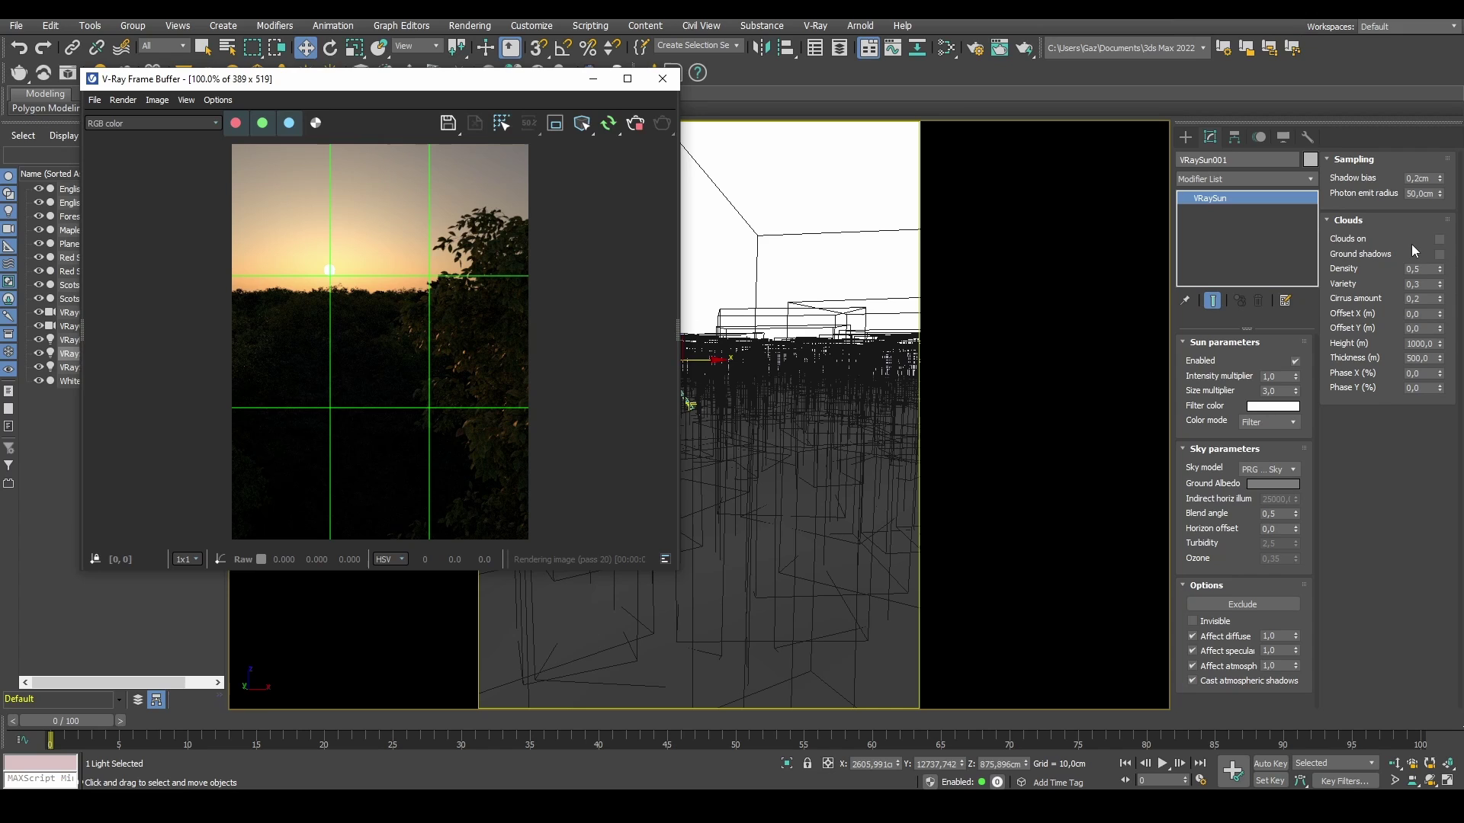
Step: Turn on clouds for the V-Ray sun and inspect the sunset sky close up in the render
left_click(1439, 239)
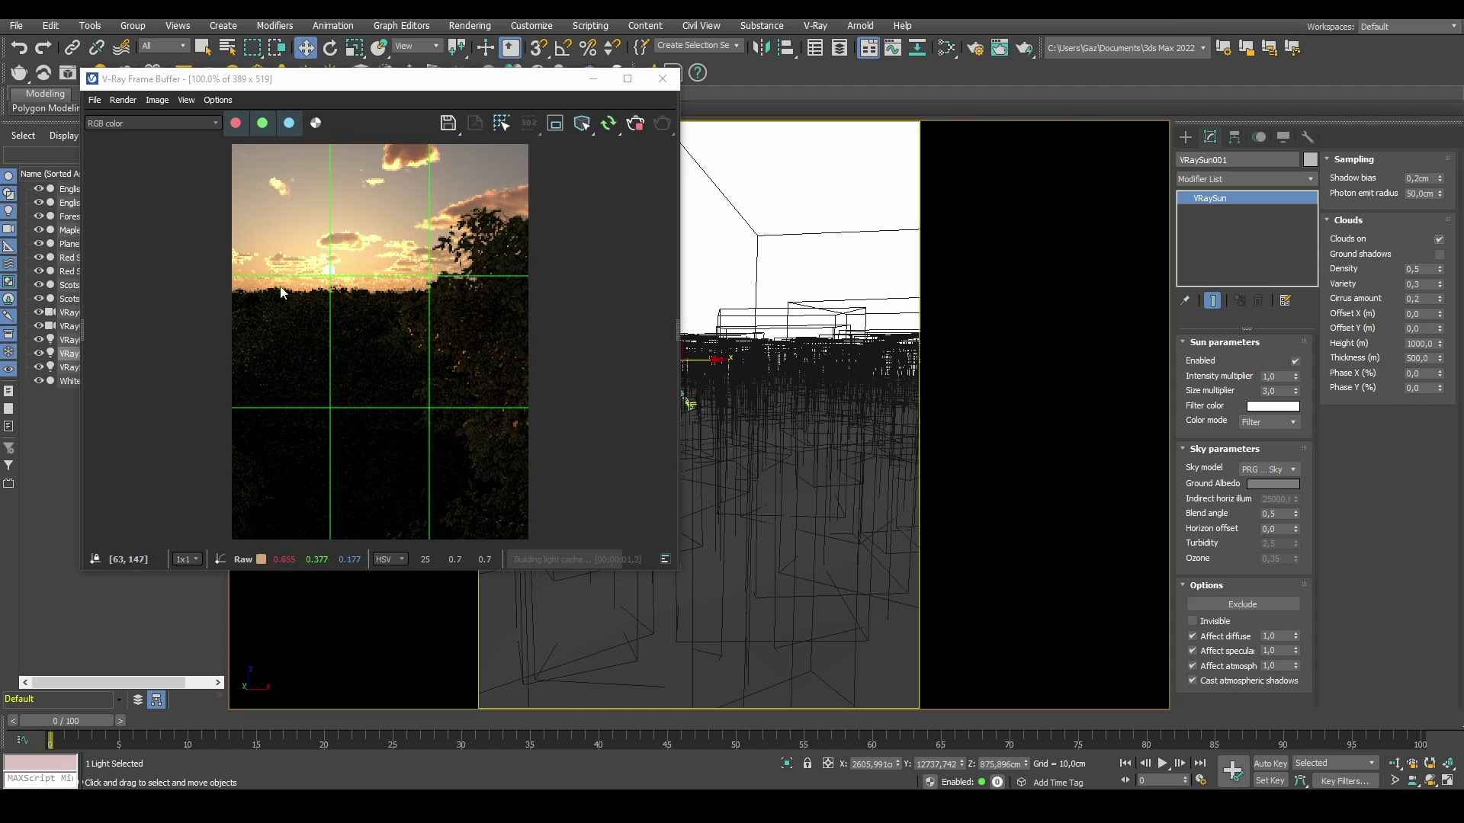
scroll(332, 262, "up", 4)
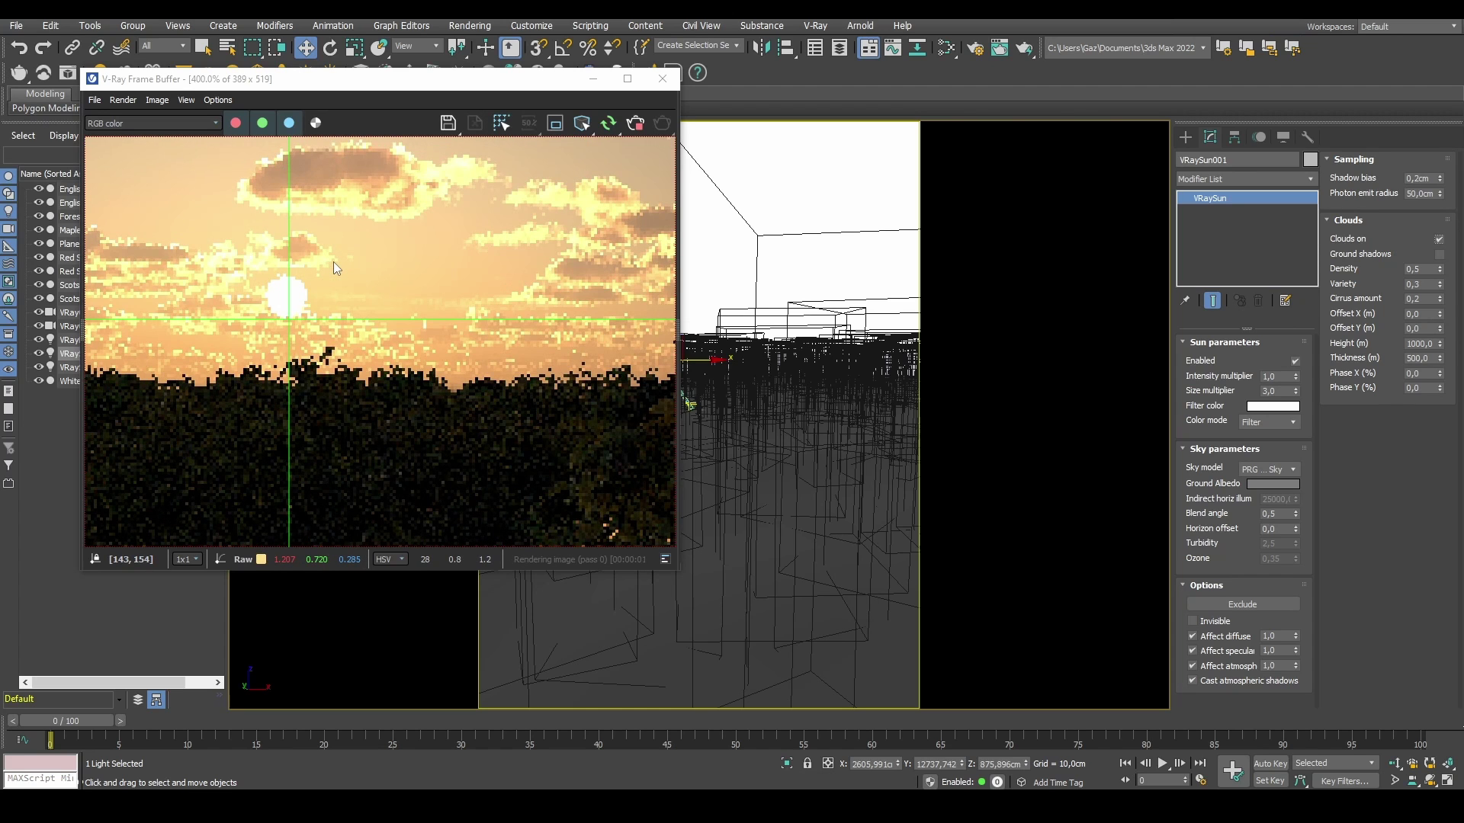
scroll(333, 261, "down", 1)
scroll(502, 280, "down", 1)
scroll(474, 273, "up", 1)
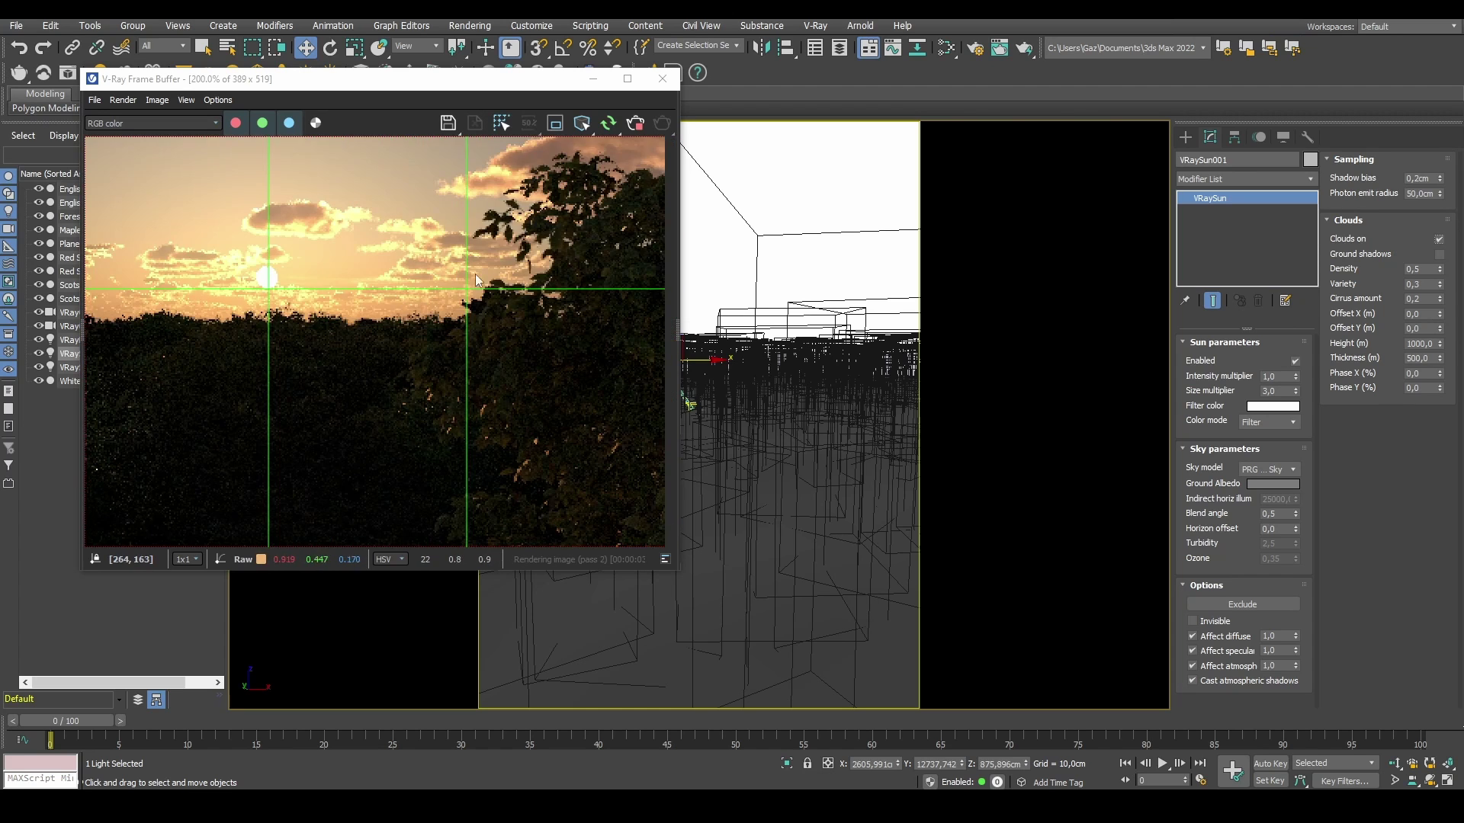
scroll(474, 273, "down", 1)
scroll(332, 245, "up", 1)
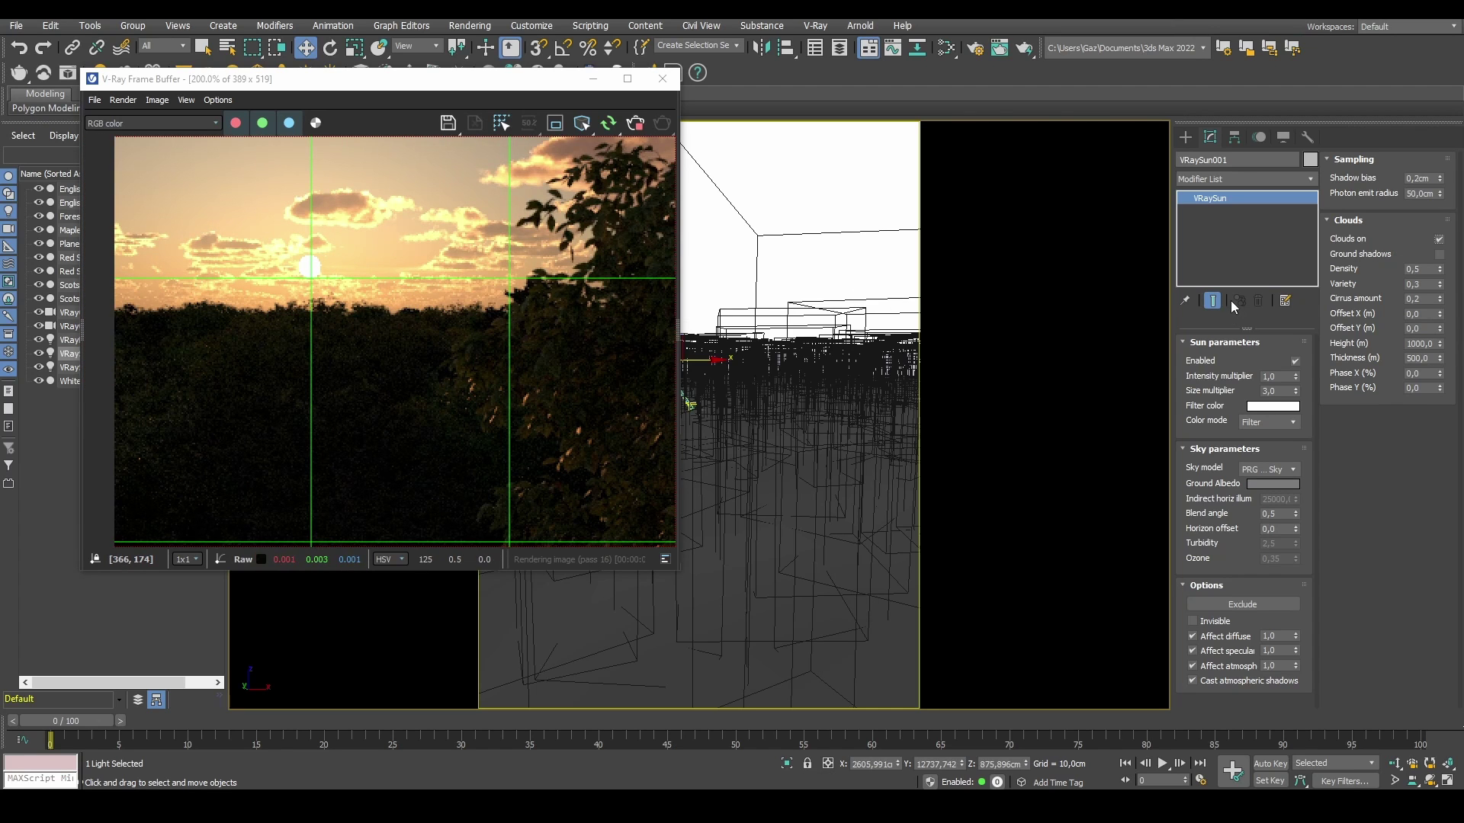
Step: Set the sun's cloud density to 0,2 and check the sky around the sun in the render
left_click(1439, 238)
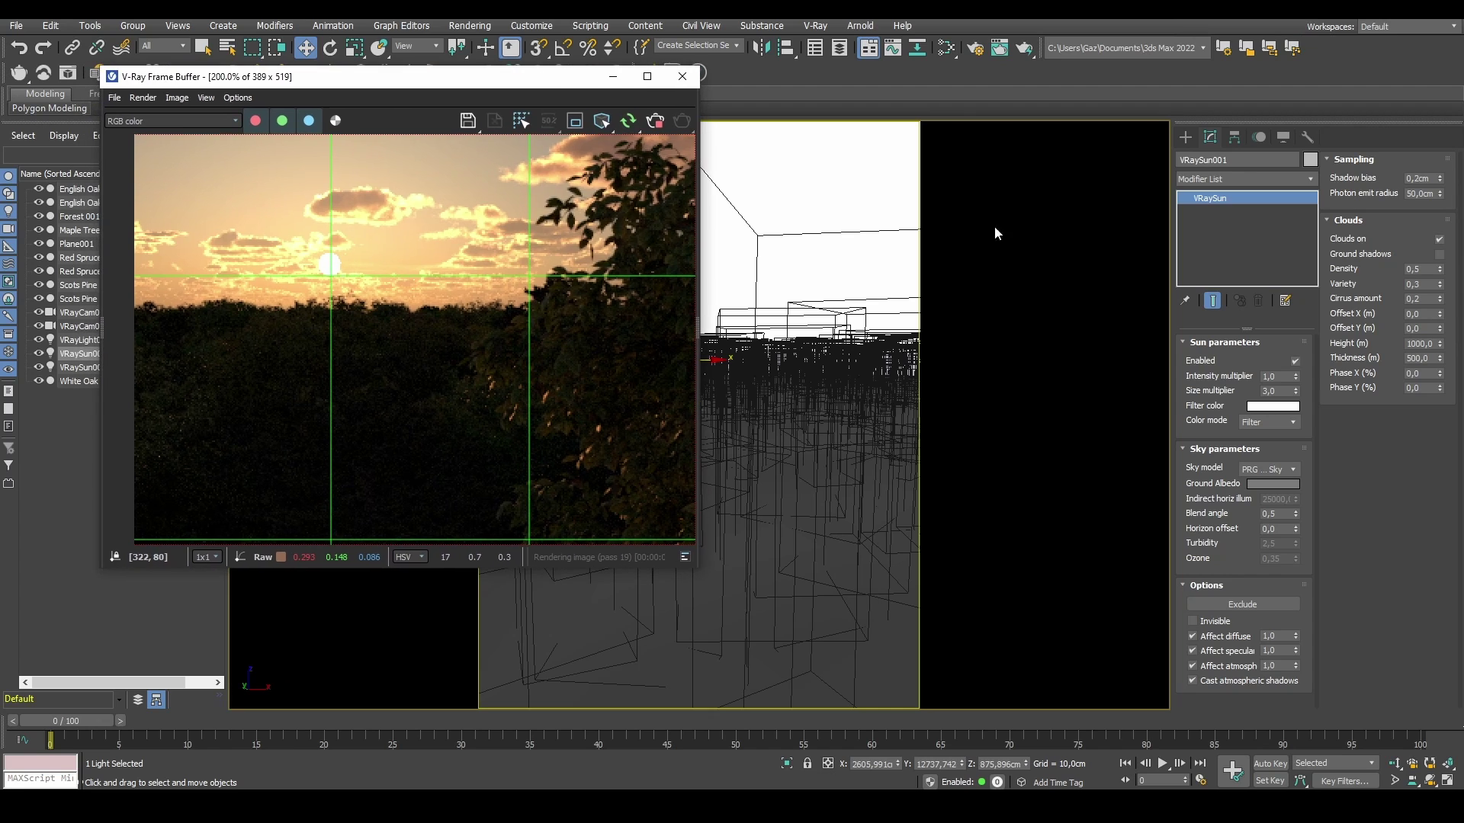
left_click(1430, 269)
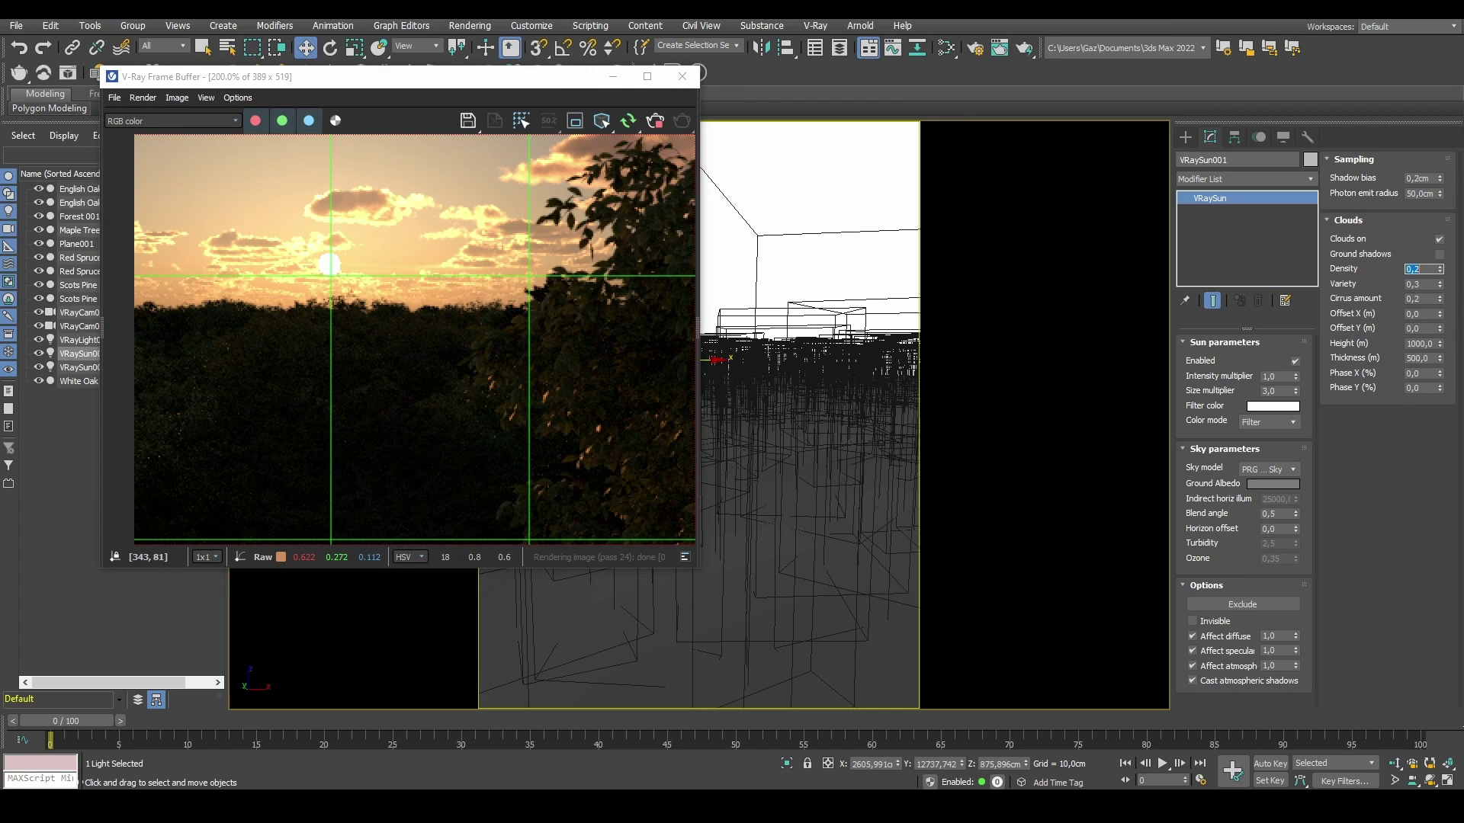
middle_click_drag(469, 330, 454, 436)
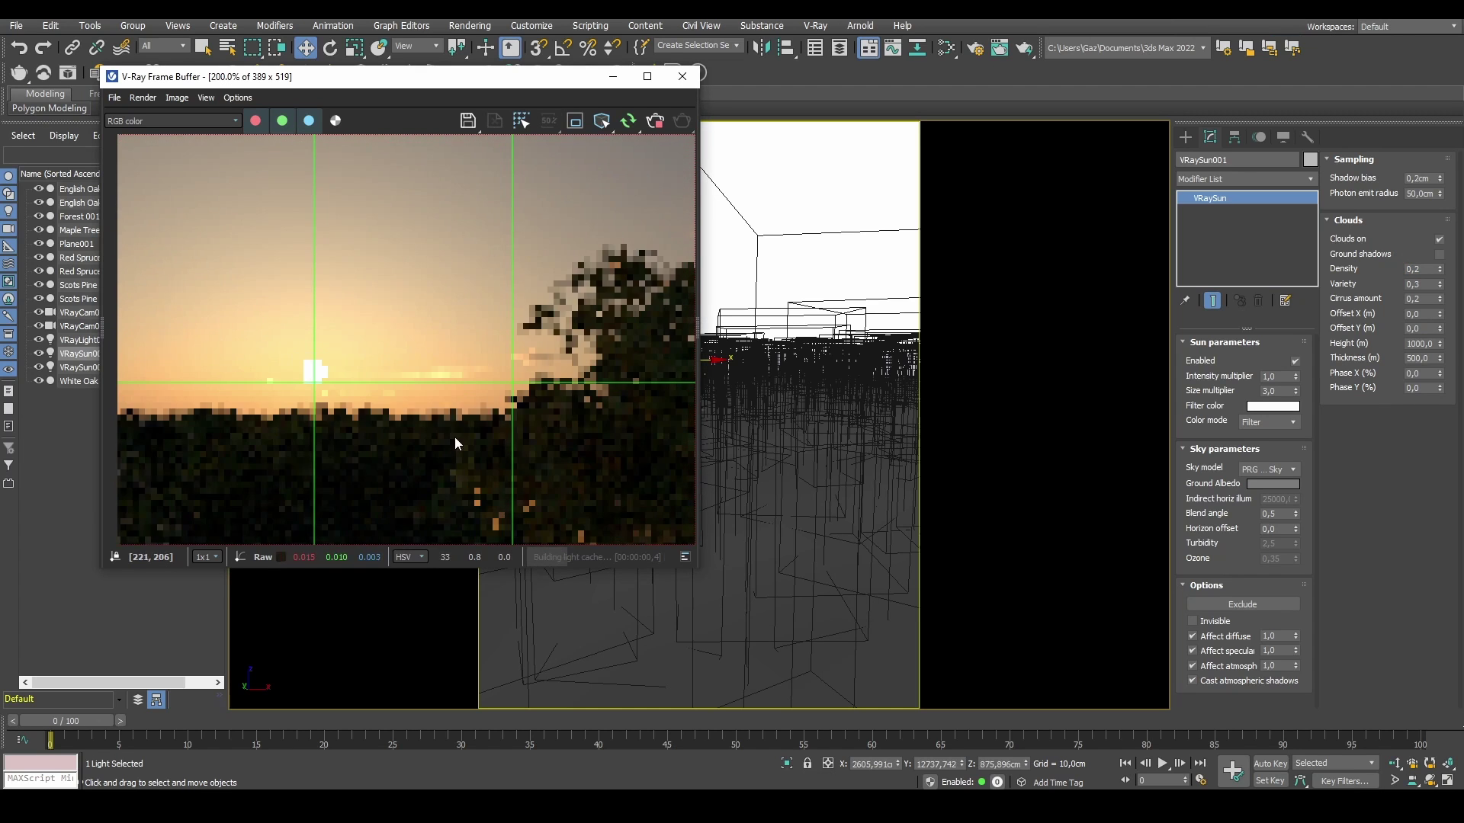
scroll(451, 362, "down", 1)
scroll(404, 257, "up", 1)
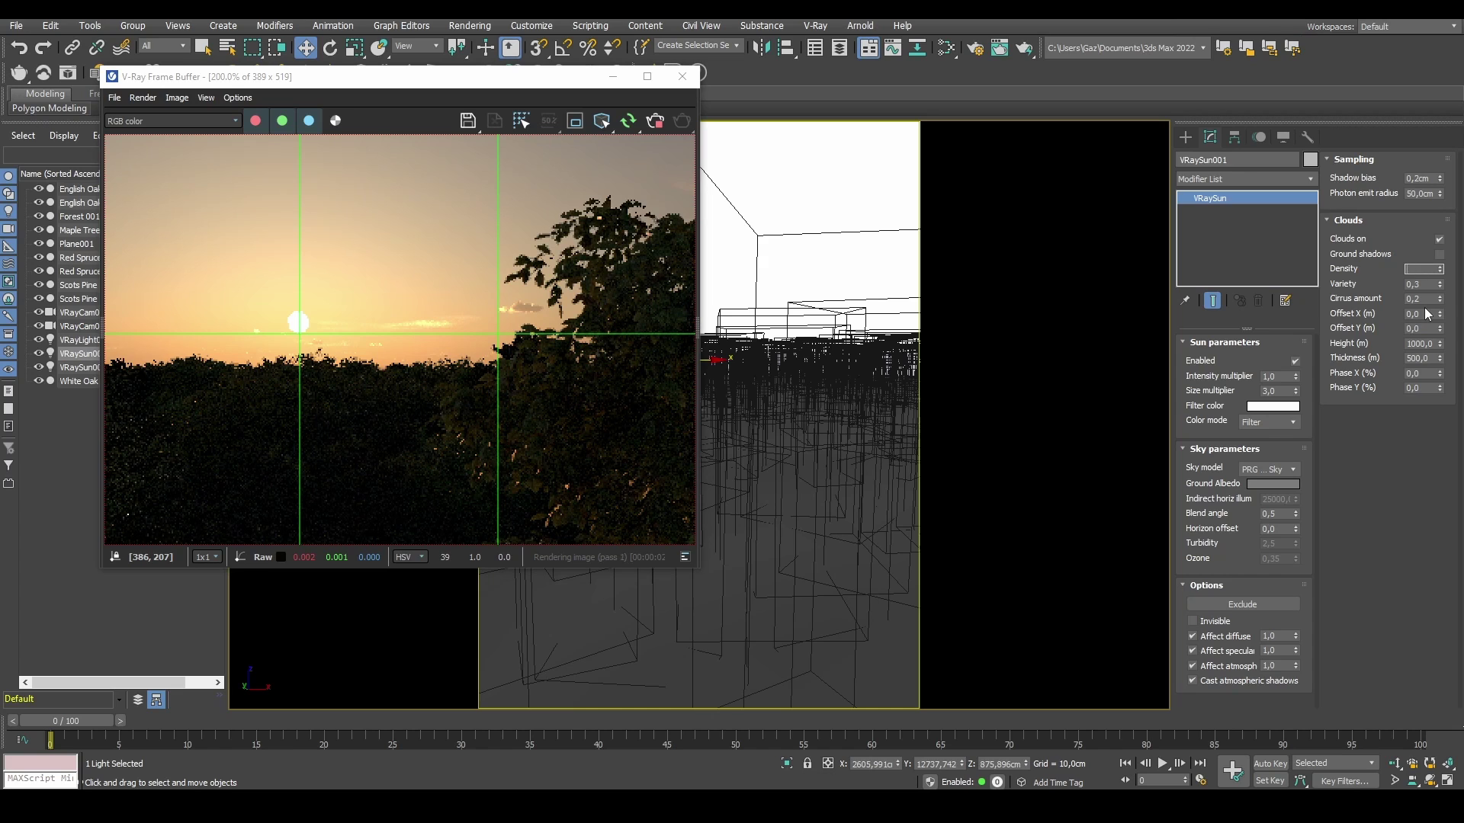
Step: Set the sun's cloud density to 1,0 and inspect the sky around the sun in the render
double_click(1415, 269)
type("1")
key("Tab")
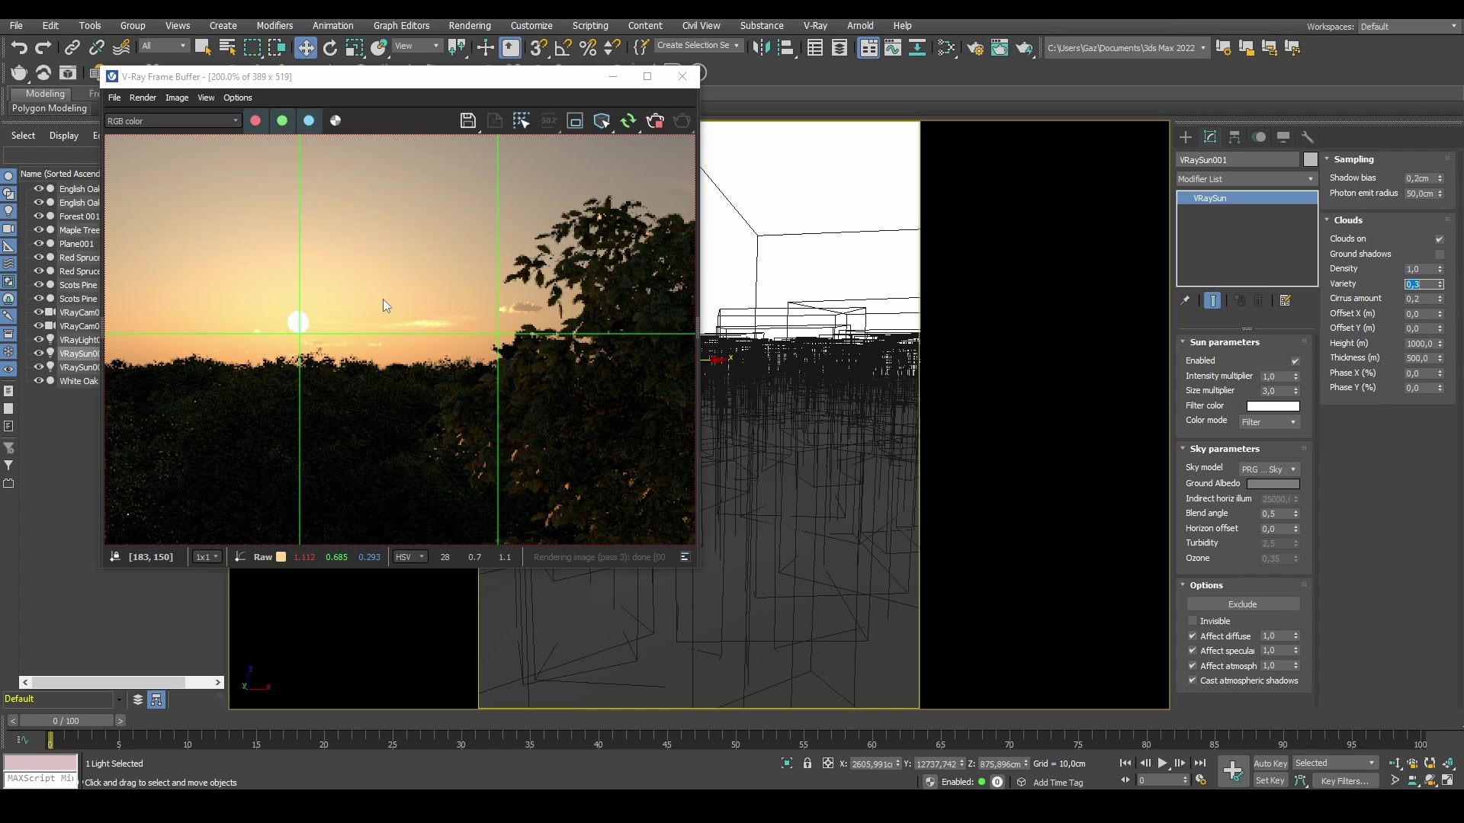
scroll(383, 299, "down", 1)
scroll(392, 298, "up", 1)
middle_click_drag(427, 248, 427, 279)
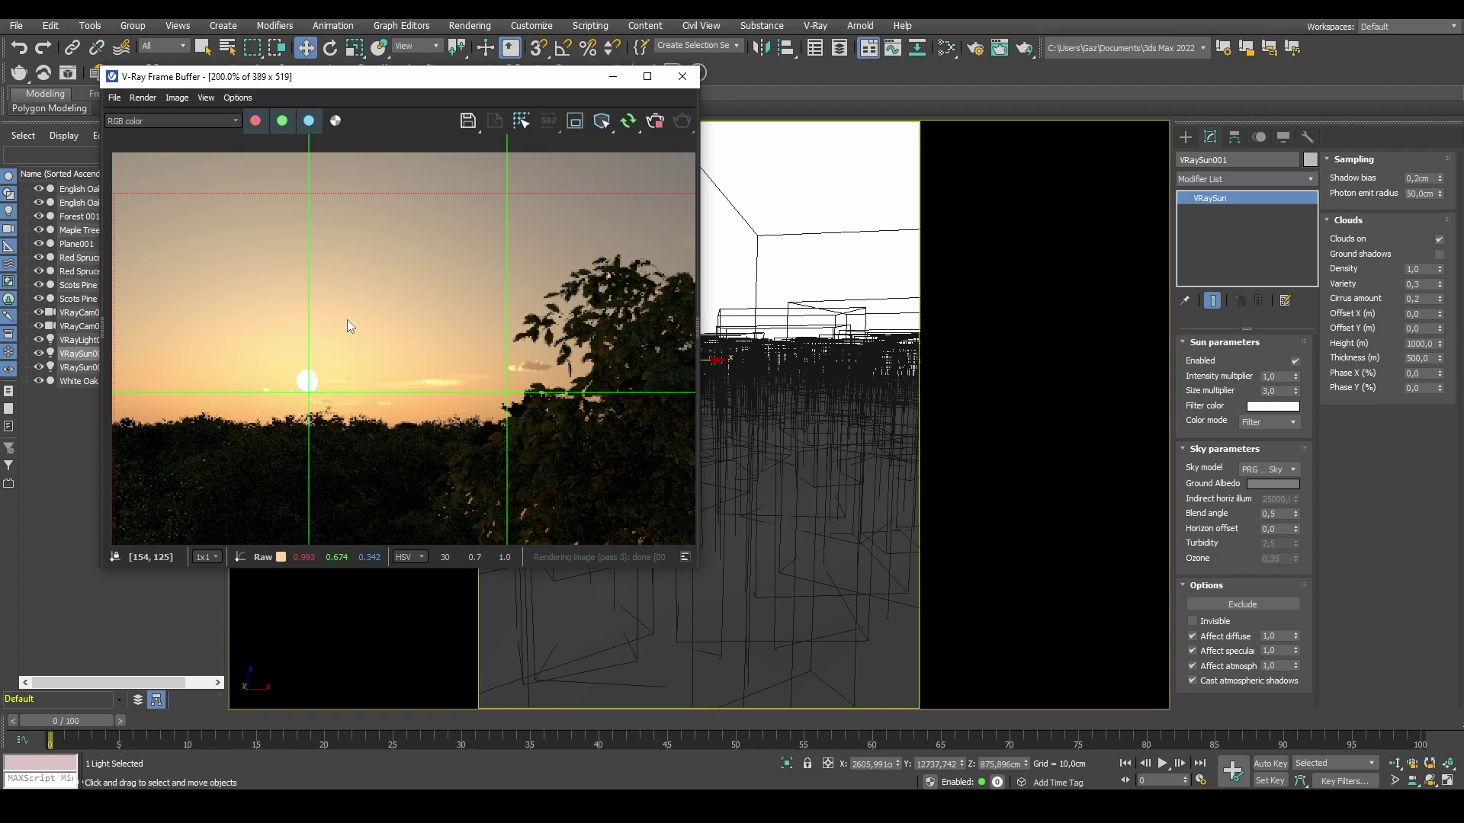
scroll(358, 319, "down", 1)
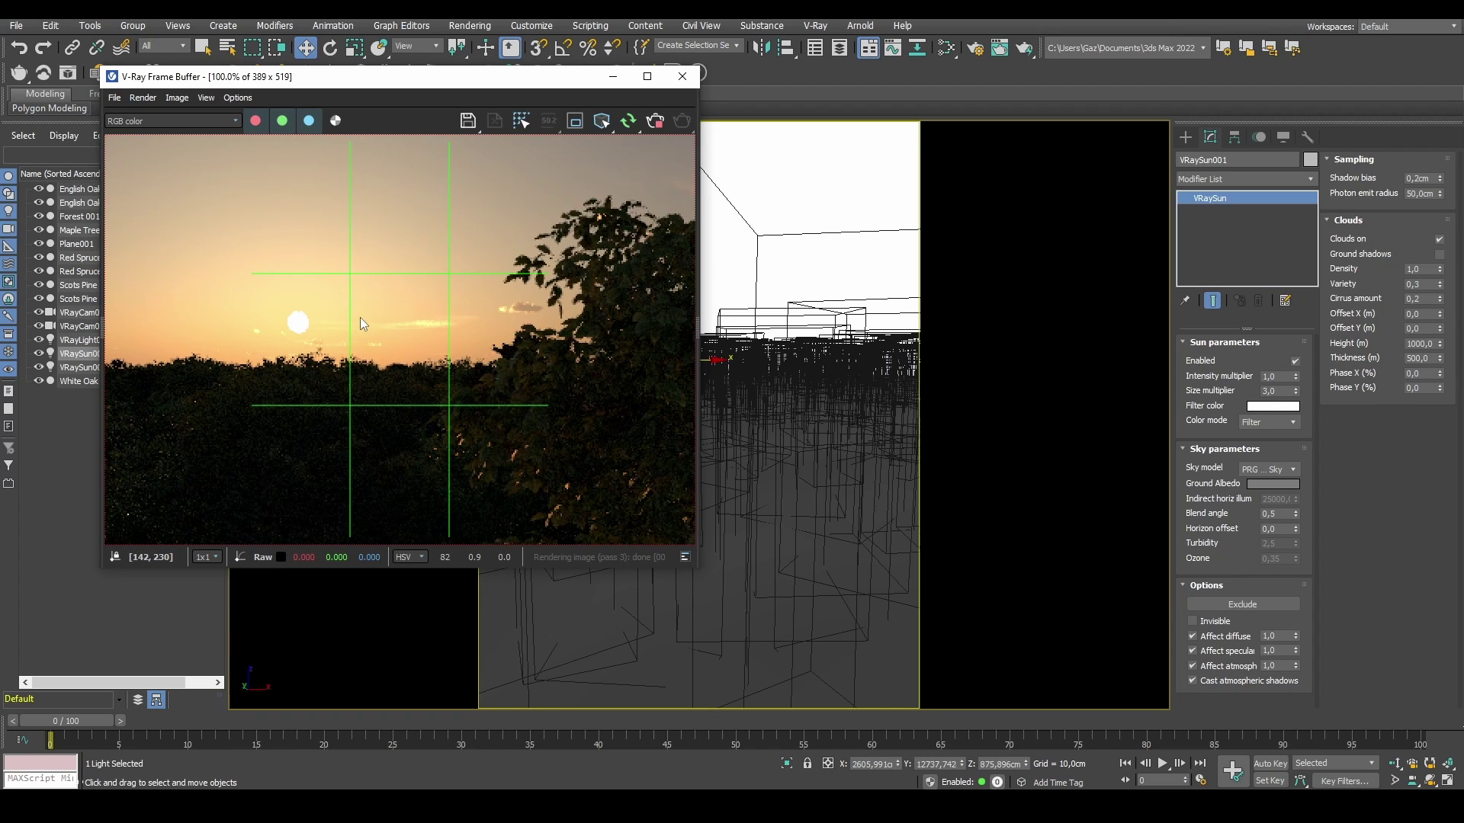
scroll(360, 318, "down", 1)
scroll(361, 316, "up", 1)
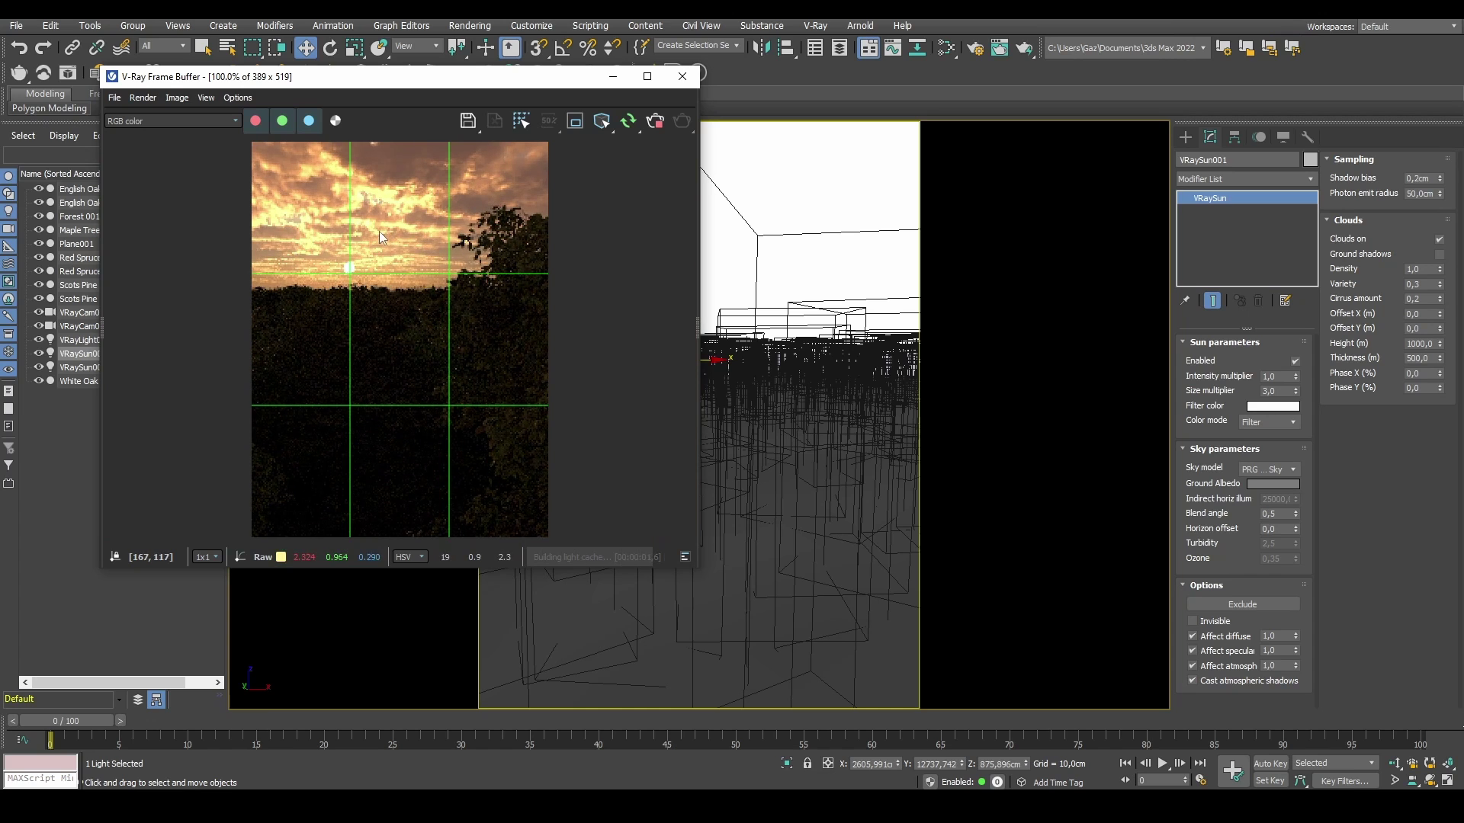
scroll(378, 232, "up", 1)
middle_click_drag(378, 237, 391, 339)
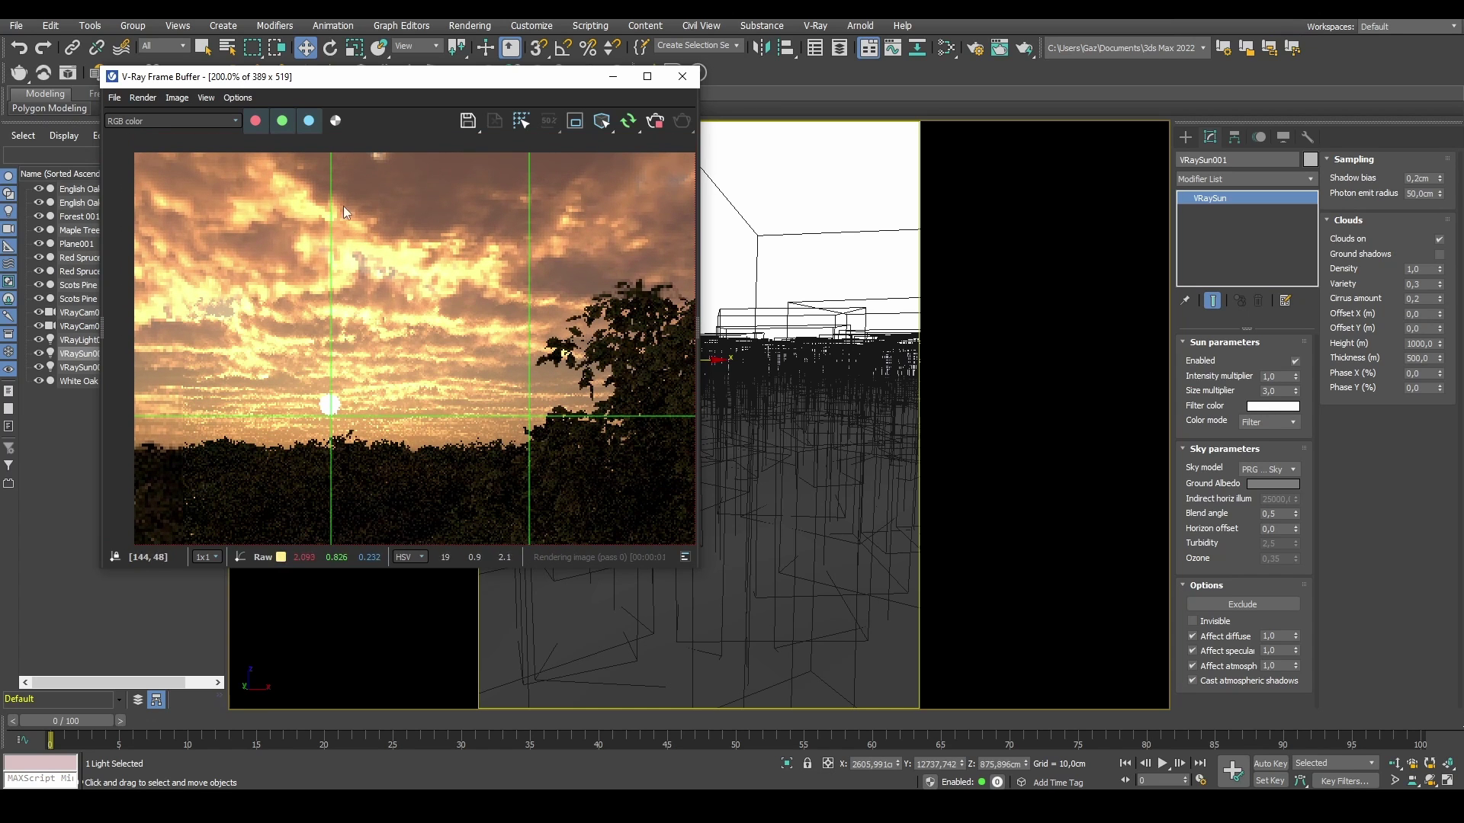
Step: Set the V-Ray sun's cloud density to 0,3
double_click(1426, 269)
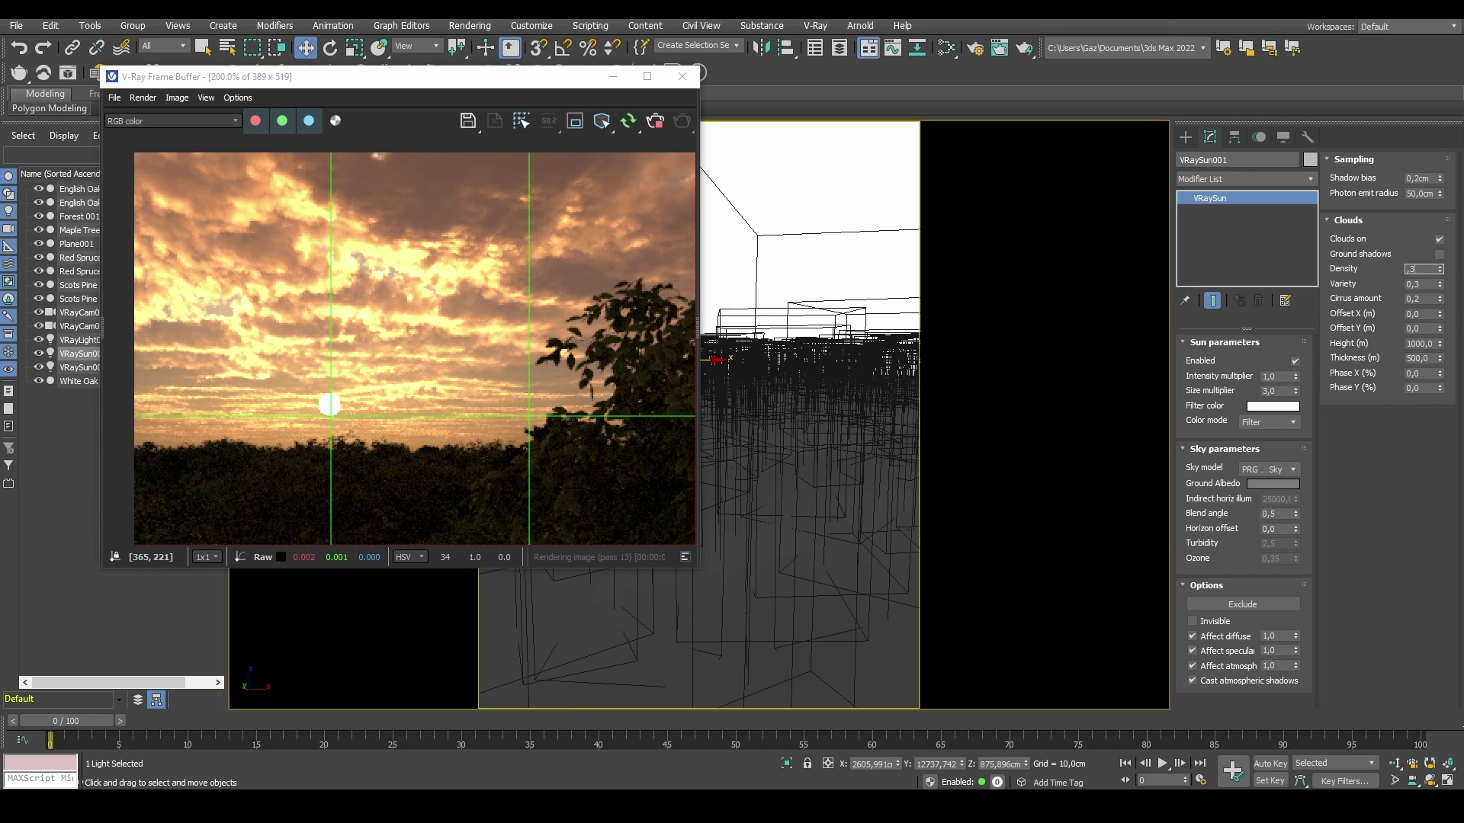
type(",3")
key("Tab")
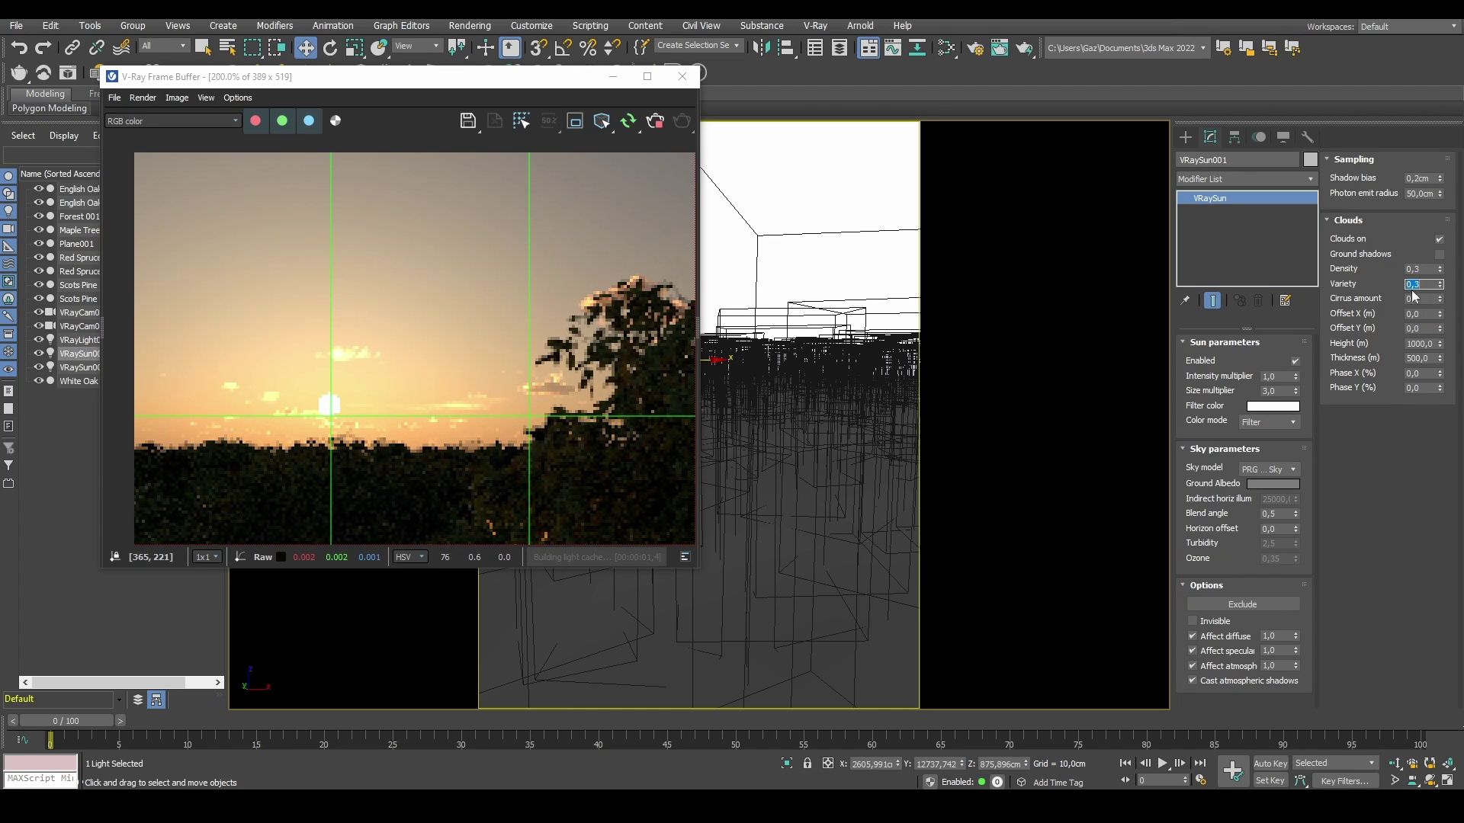
Step: Try a cloud variety of 0,79, settle on 0,25, and set the cirrus amount to 0,4
type("0,79")
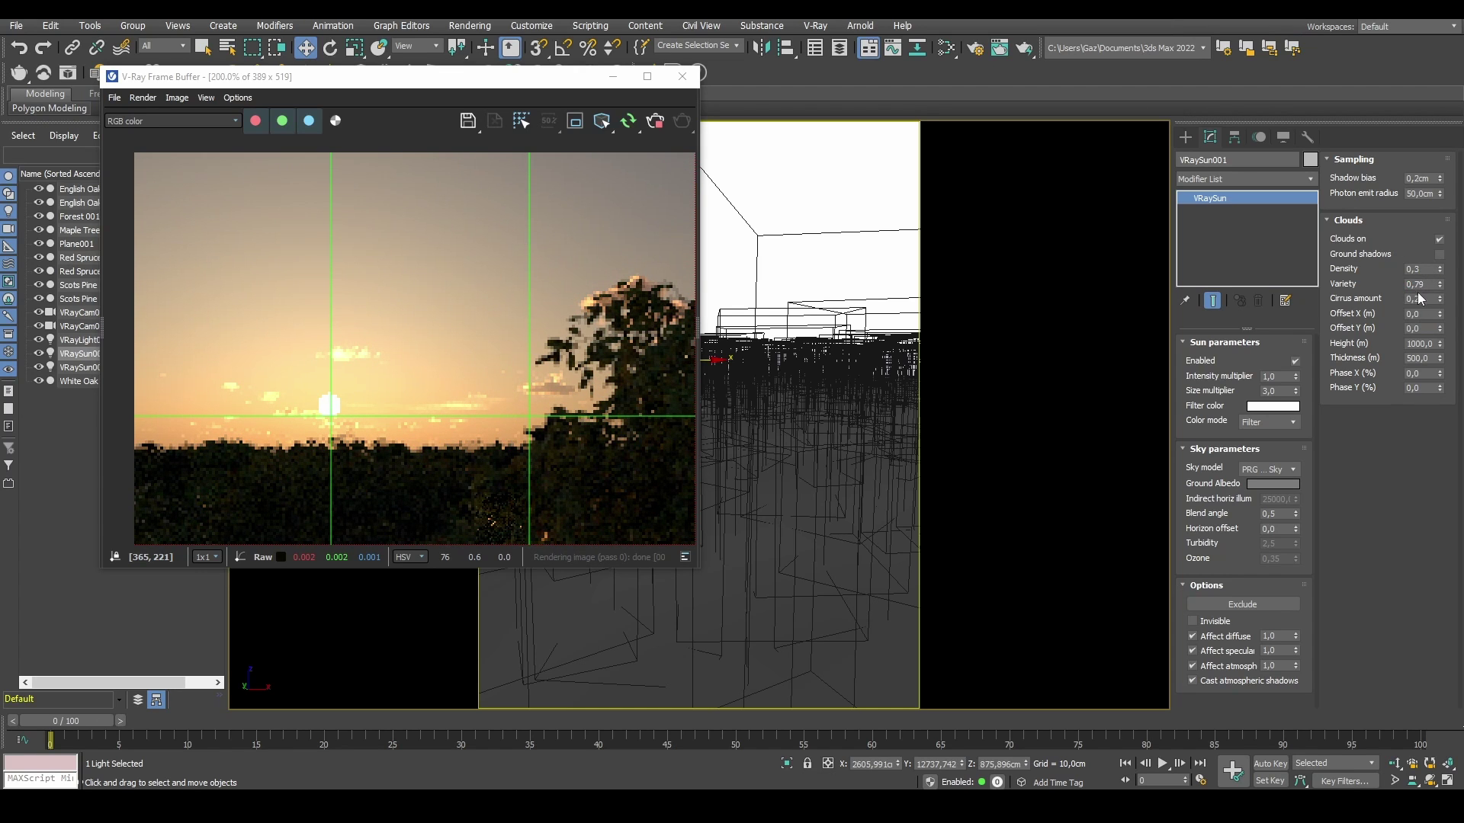
key("Return")
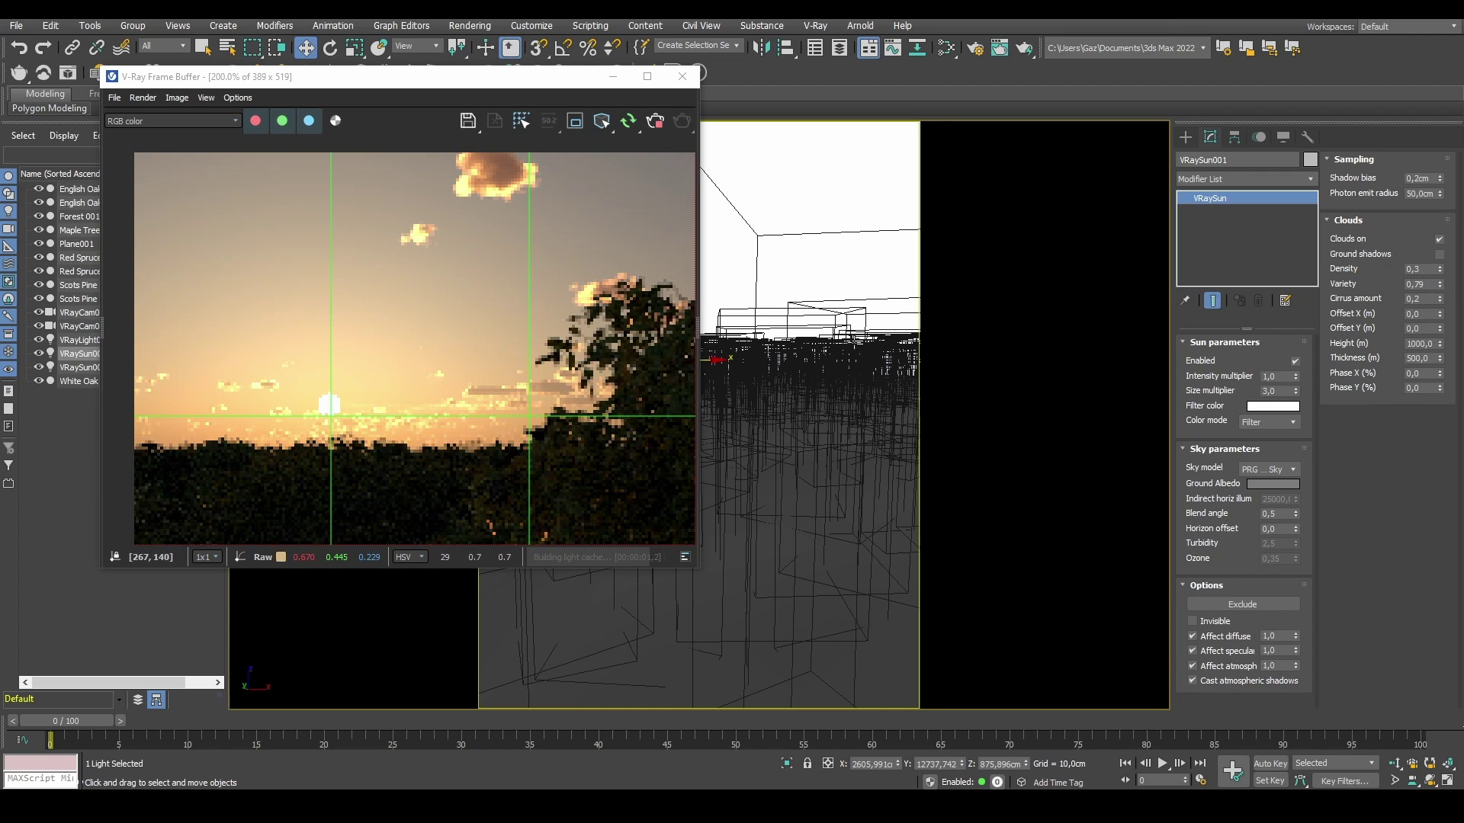
left_click_drag(1440, 285, 1444, 325)
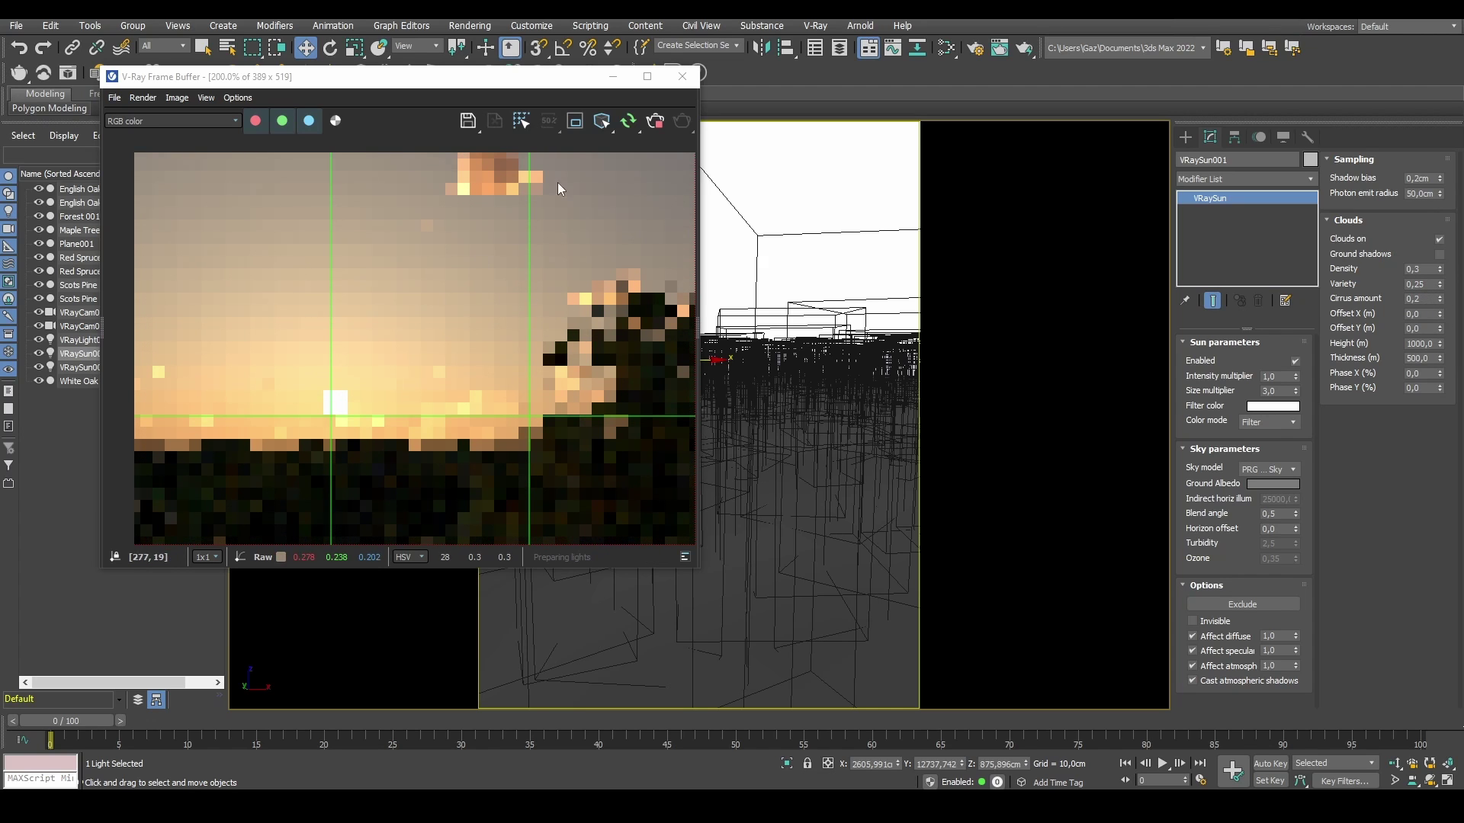
left_click(1432, 301)
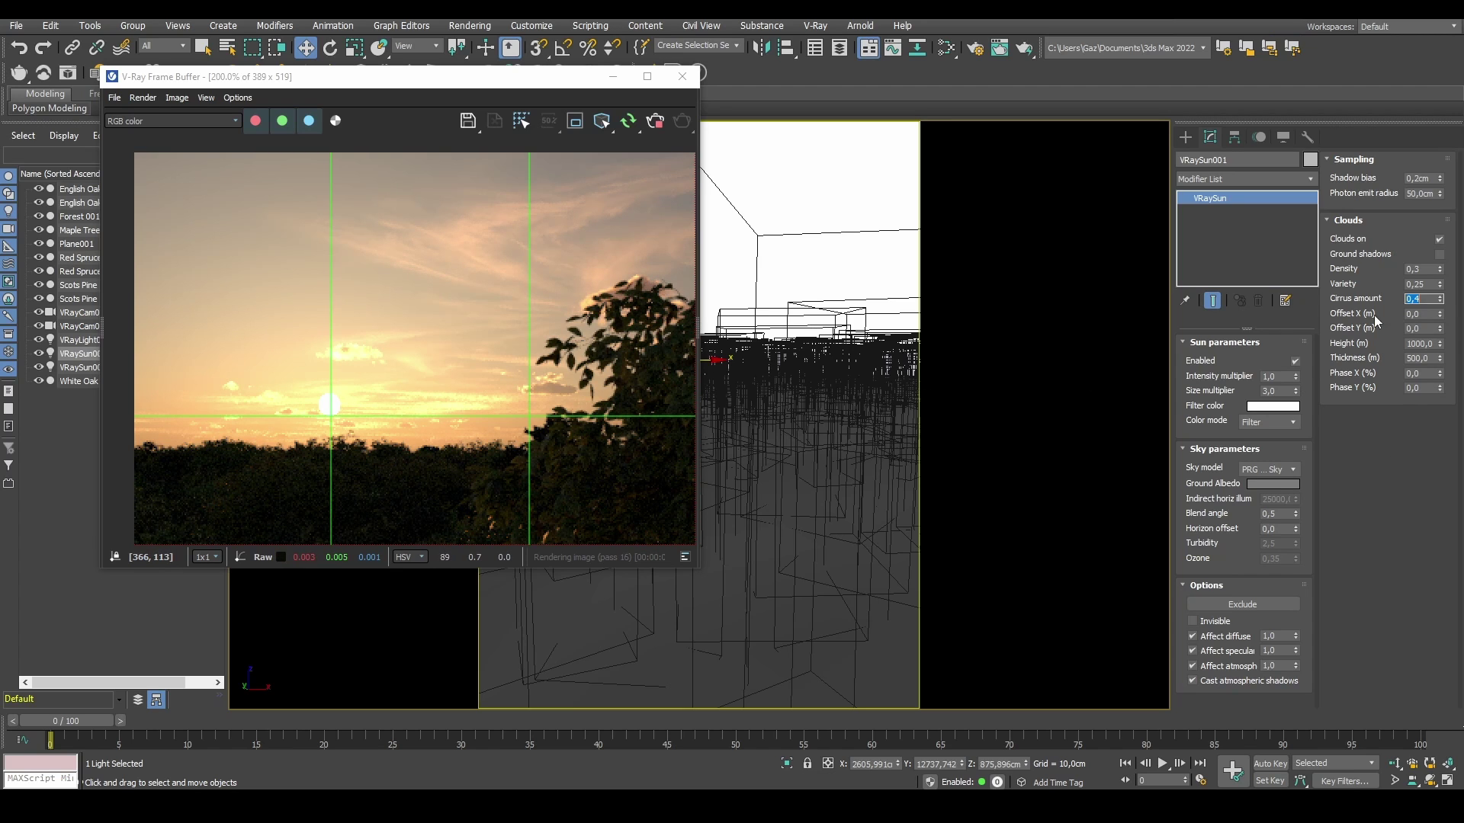
Step: Try offsetting the sun's clouds by 20 m in both X and Y
left_click(1428, 312)
type("20")
key("Tab")
type("20")
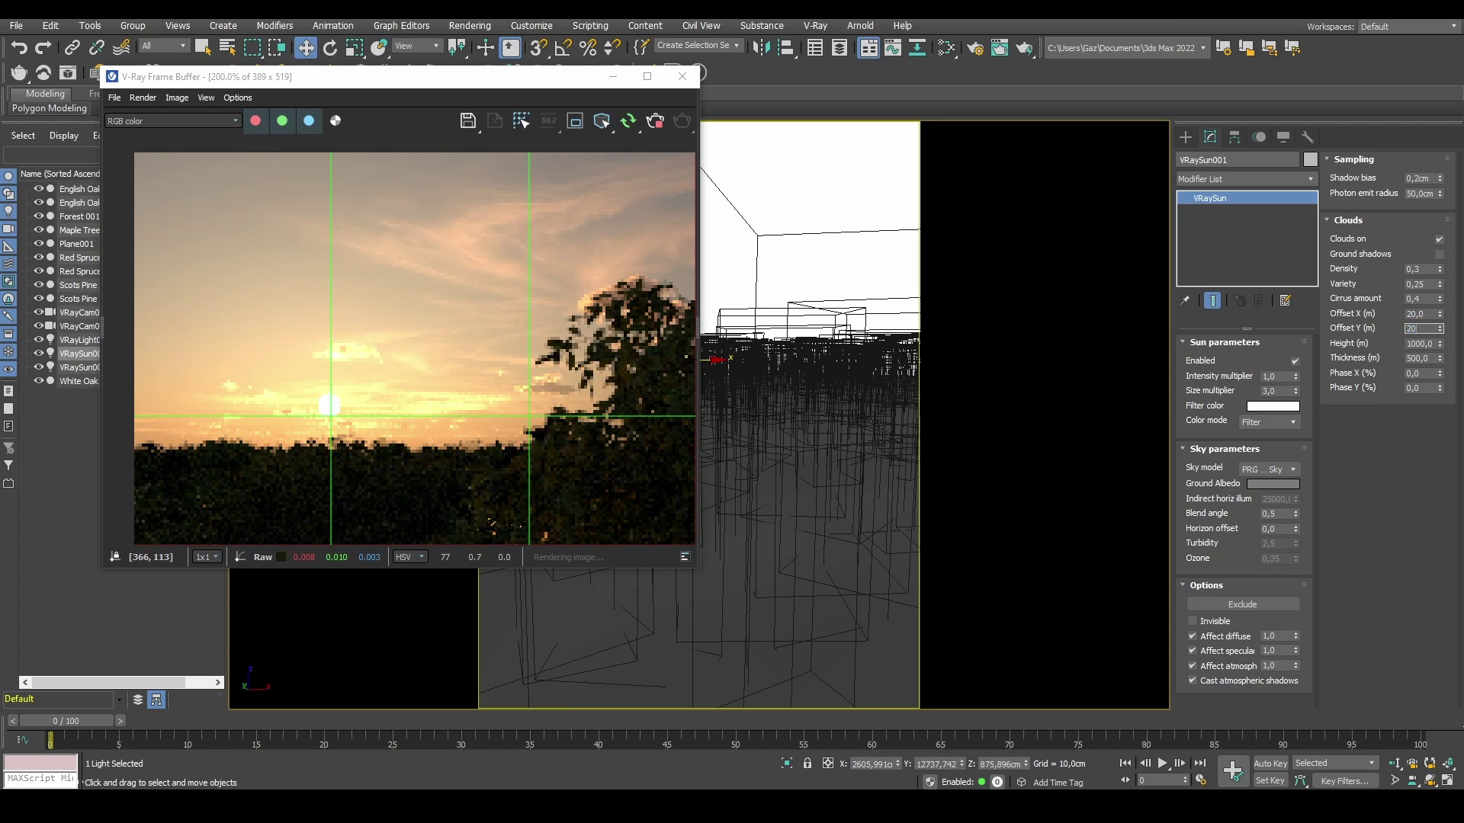
key("Tab")
Step: Try offsetting the sun's clouds by 2000 m in both X and Y
double_click(1415, 314)
type("1000")
key("Tab")
type("2000")
key("Tab")
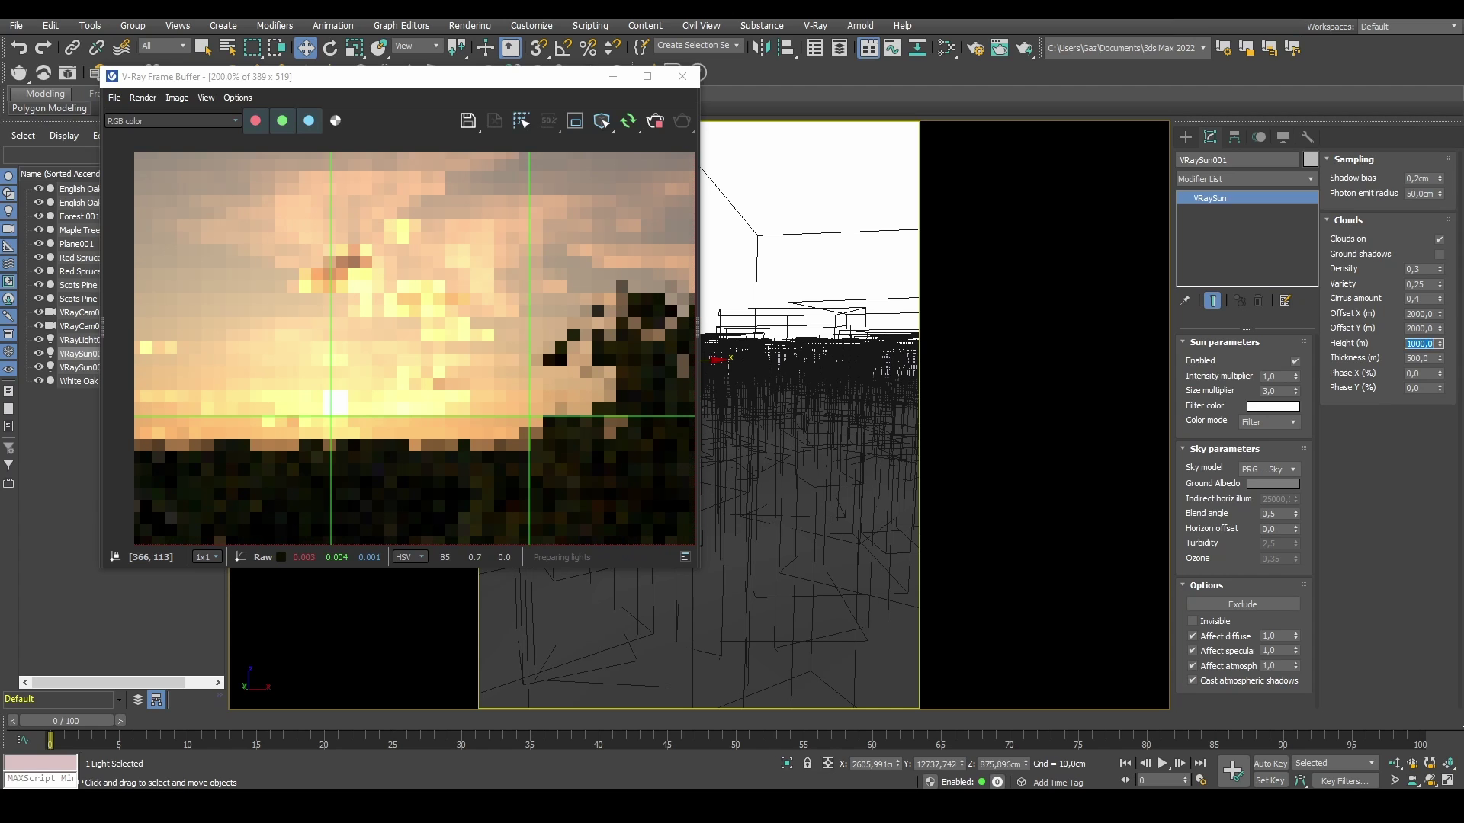
Step: Set the sun's cloud offset to 500 m in both X and Y
double_click(1418, 329)
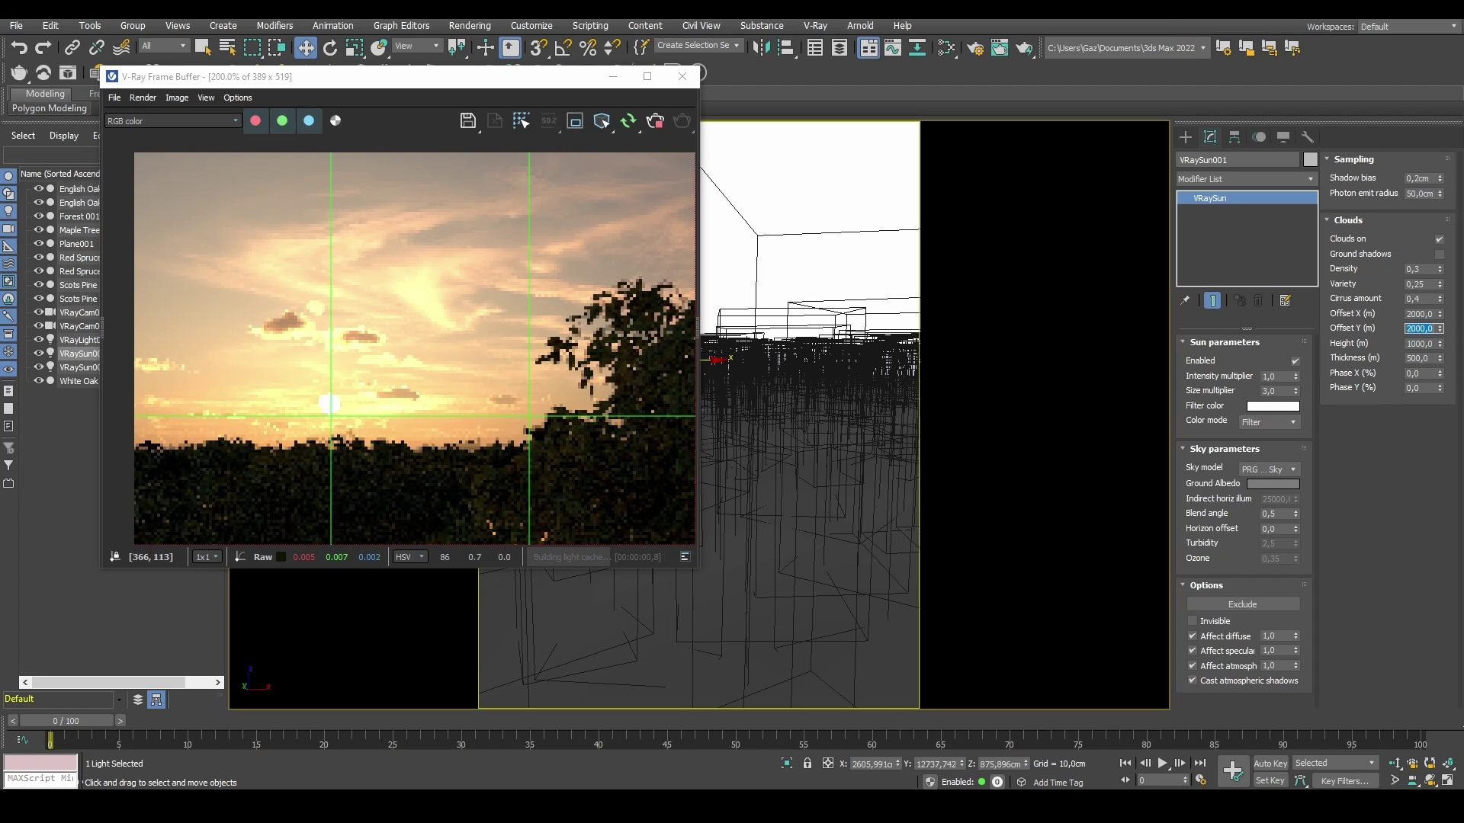
type("500")
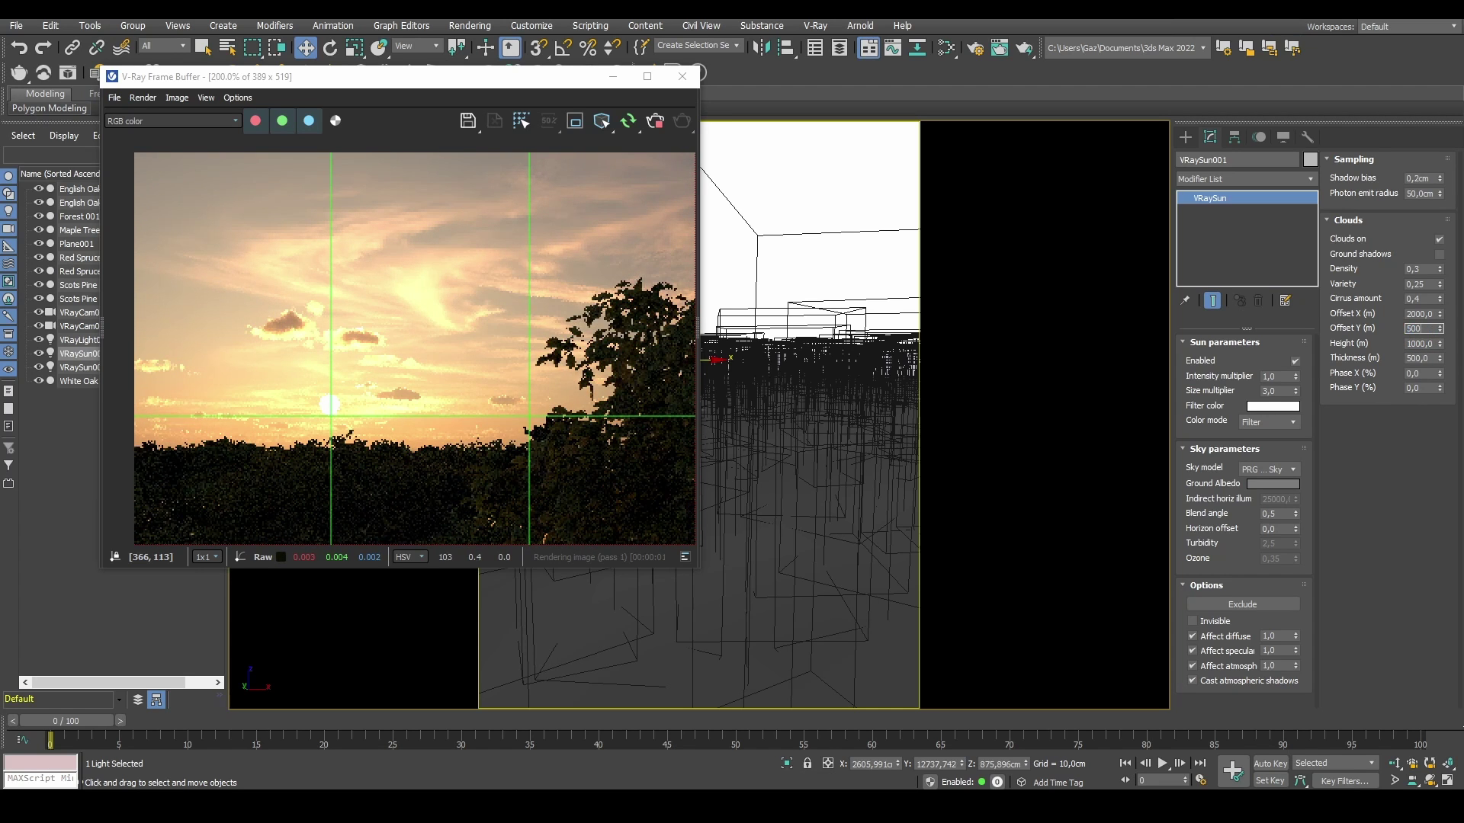
key("shift+Tab")
type("500")
key("Tab")
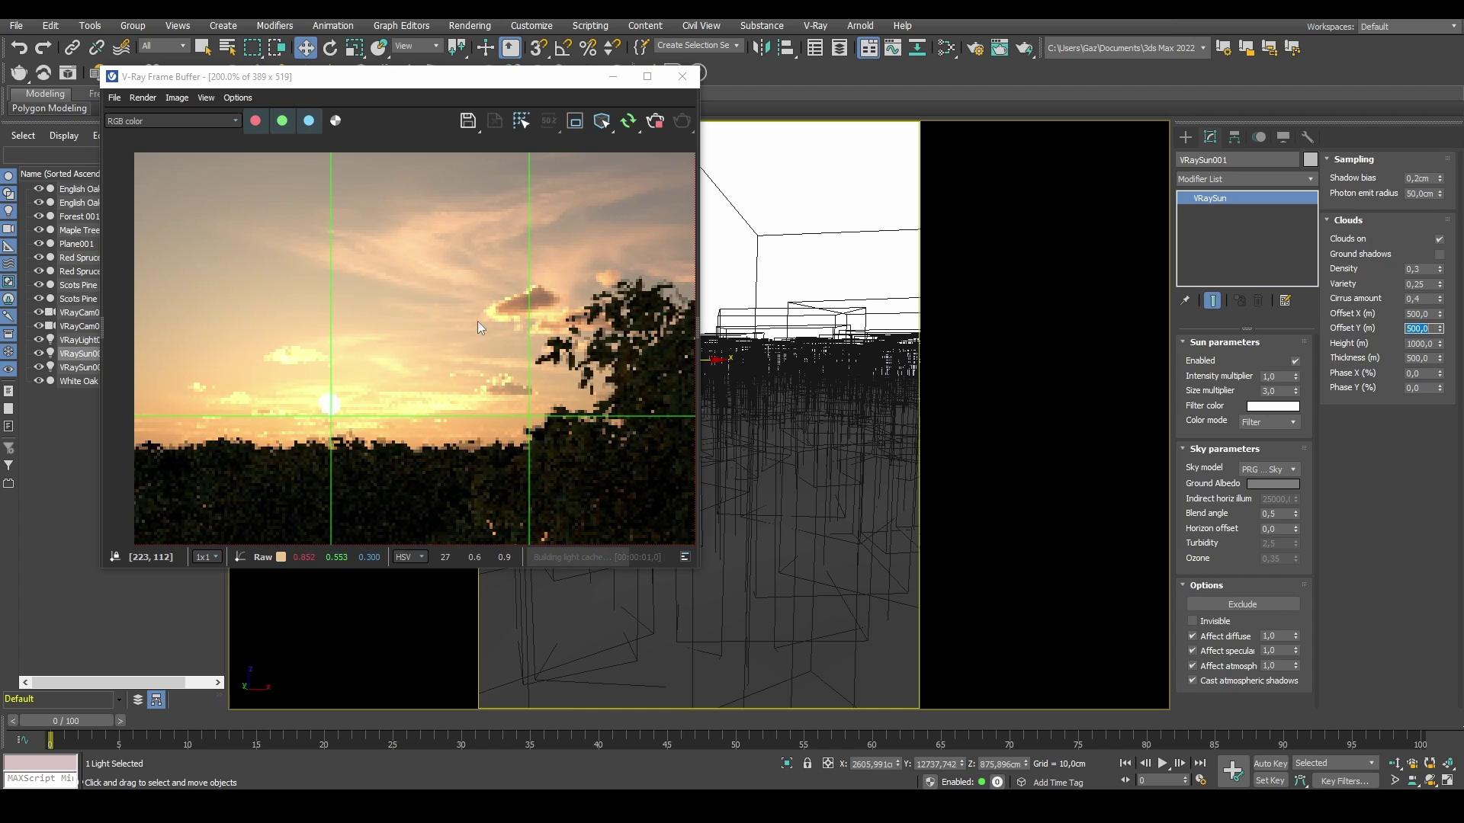
Step: Make the render's frame buffer window taller and check the whole portrait composition at 100%
scroll(552, 305, "down", 1)
scroll(378, 252, "up", 1)
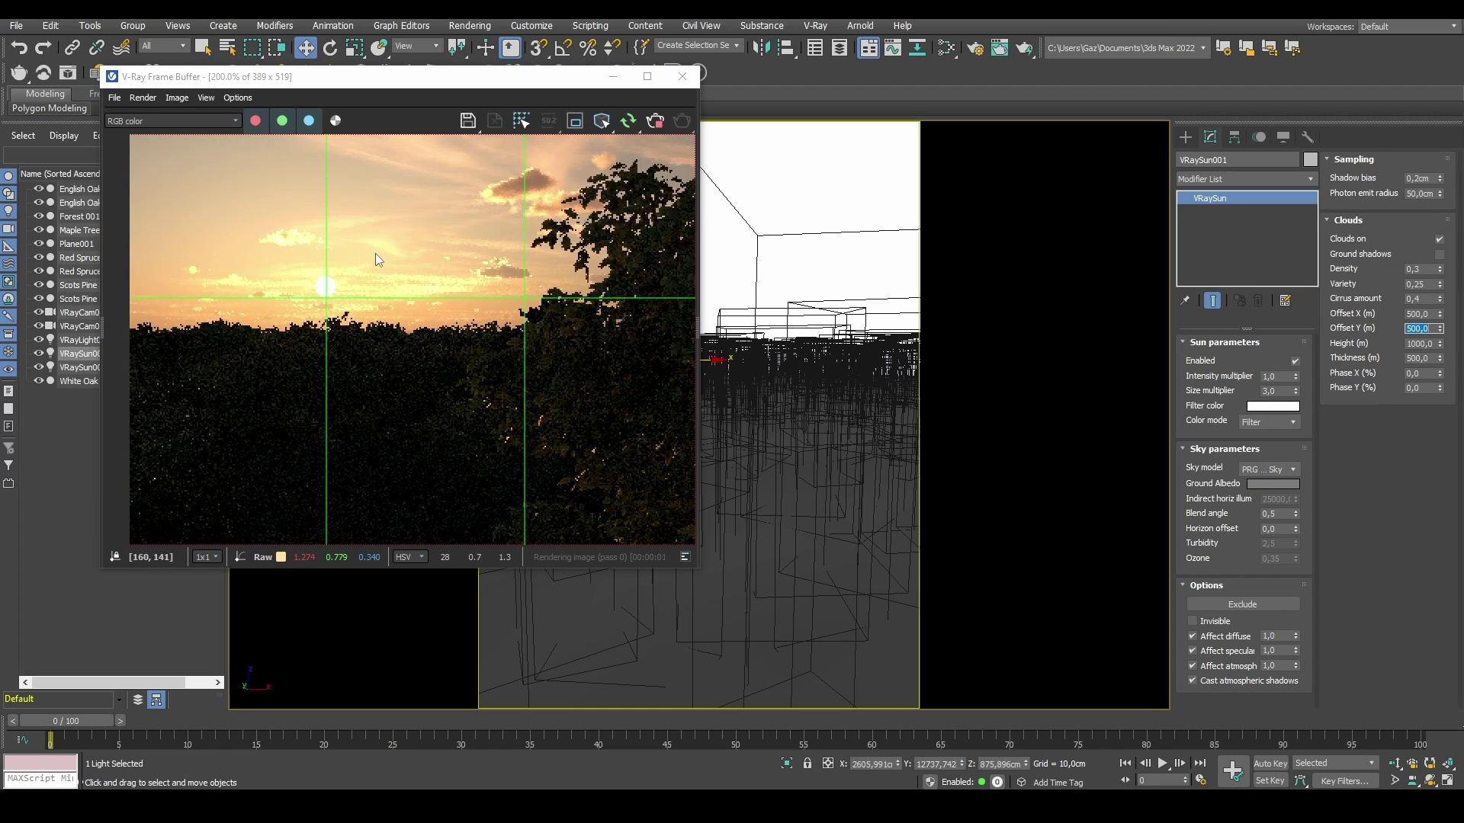
scroll(437, 260, "down", 1)
left_click_drag(436, 569, 438, 675)
scroll(339, 346, "up", 1)
middle_click_drag(372, 263, 357, 327)
scroll(356, 327, "down", 1)
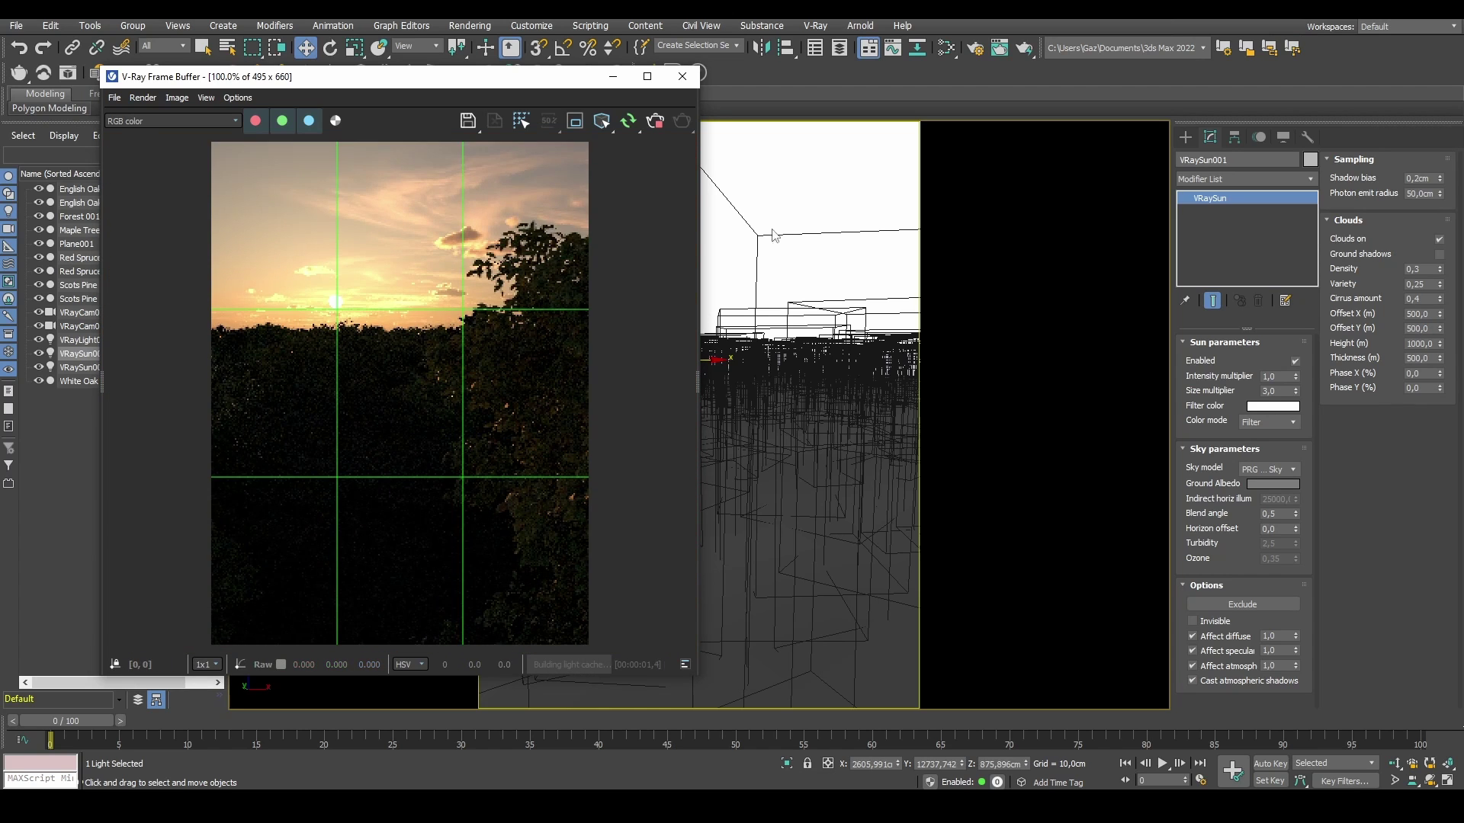
Step: Try a cloud height of 500 m for the V-Ray sun
left_click(1422, 344)
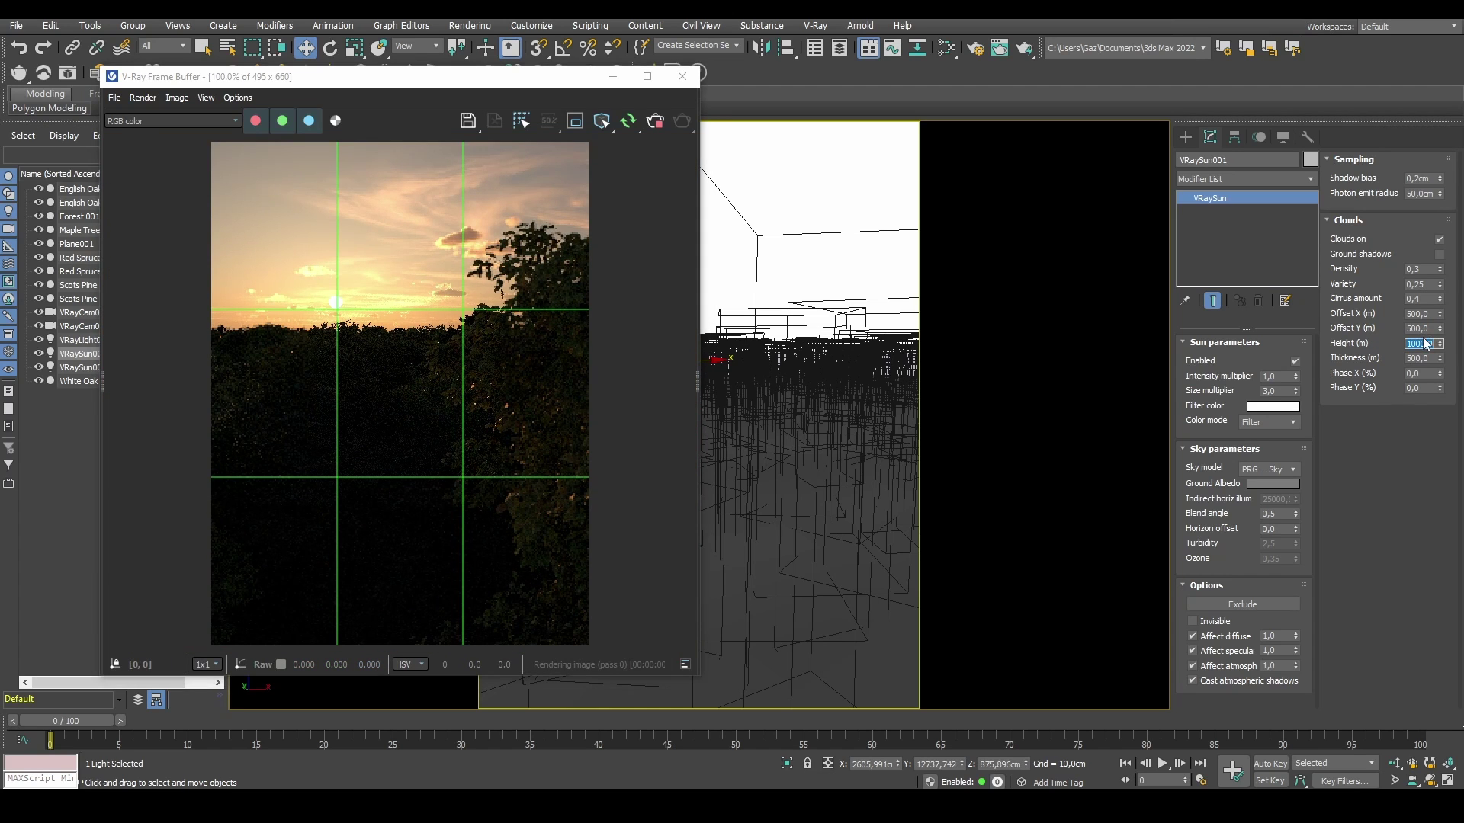
type("500")
key("Tab")
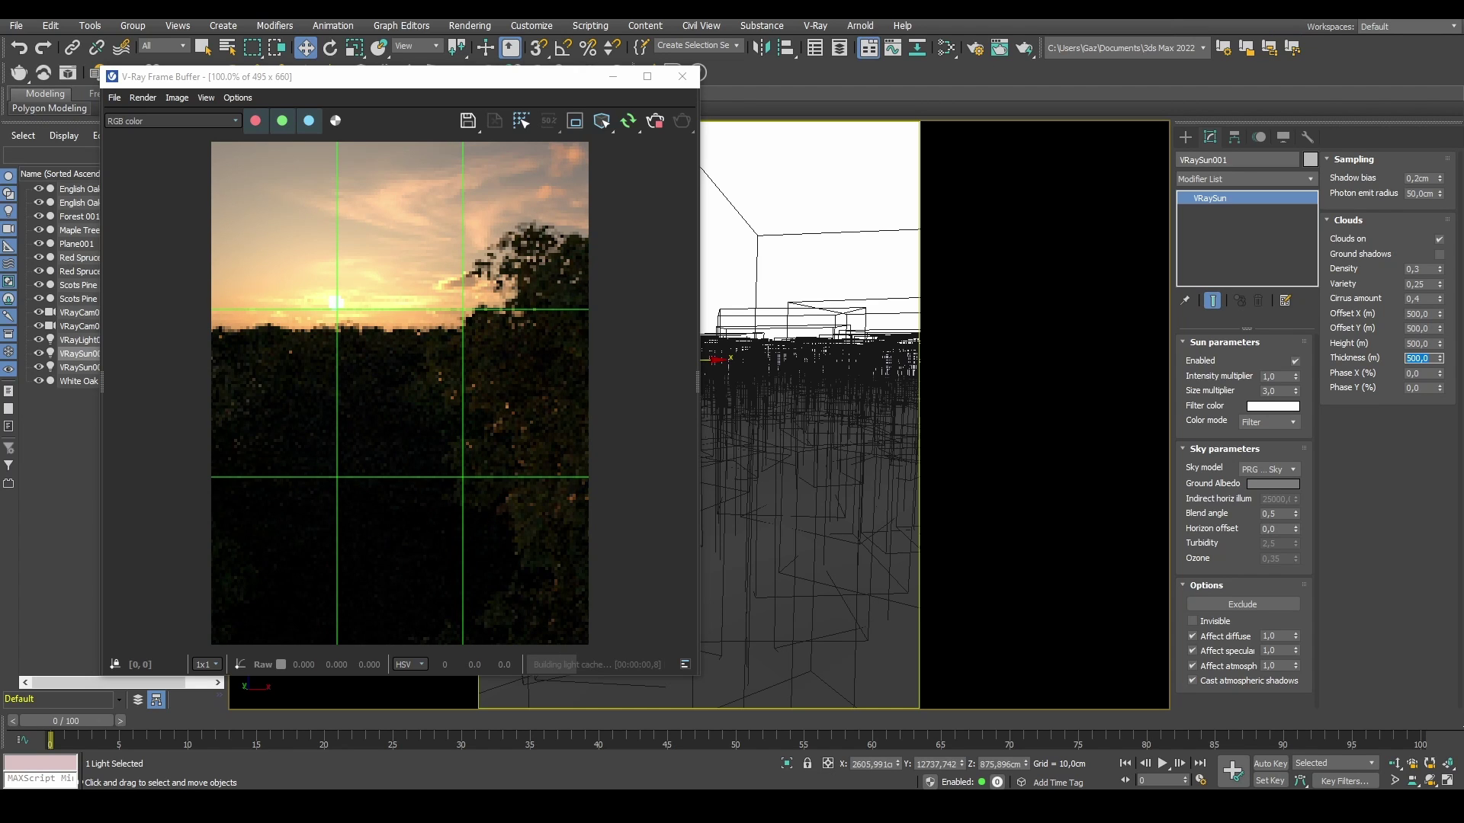
Step: Set the V-Ray sun's cloud height to 1500 m
double_click(1418, 344)
type("1500")
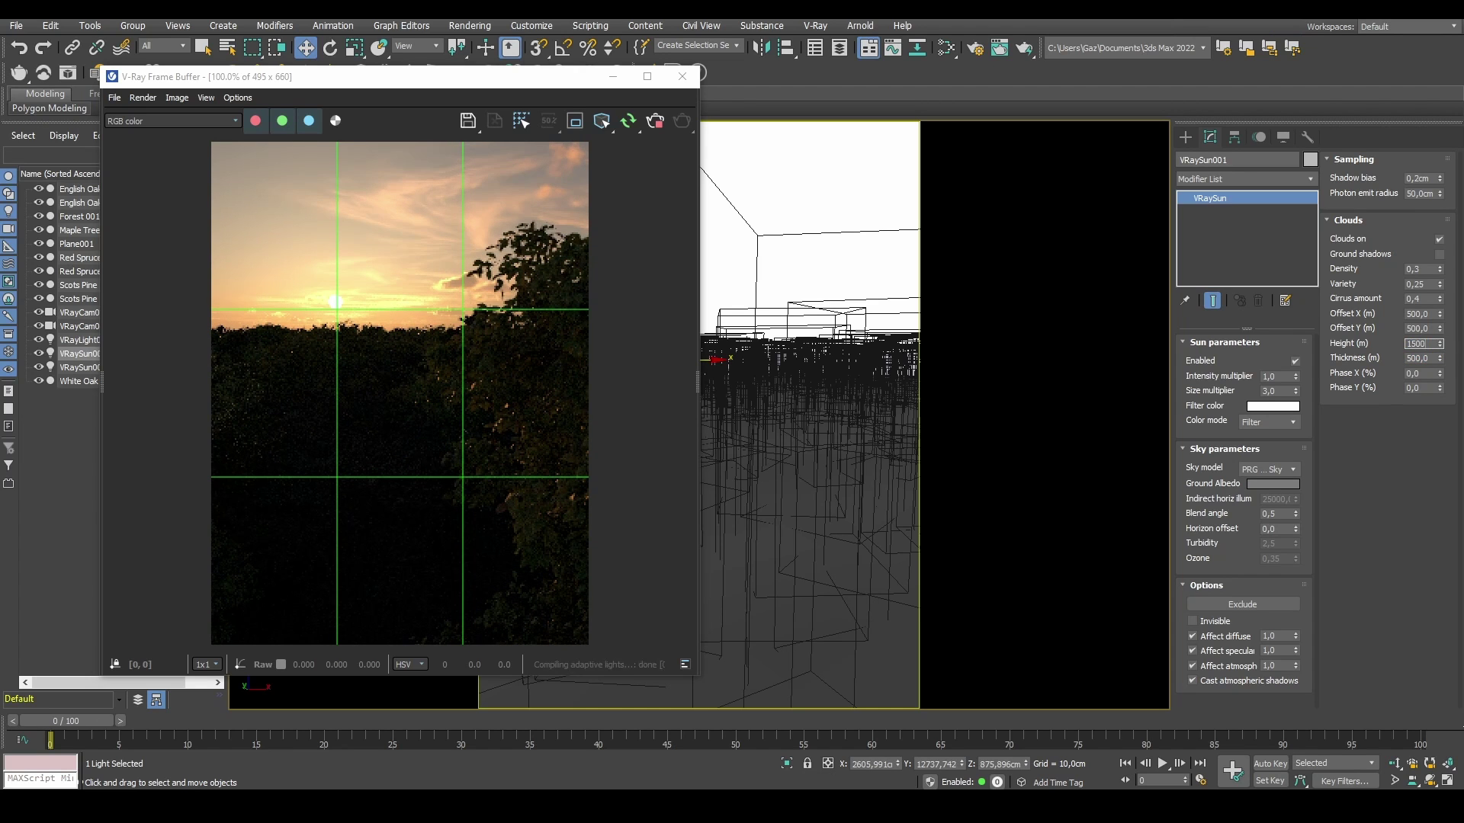
key("Tab")
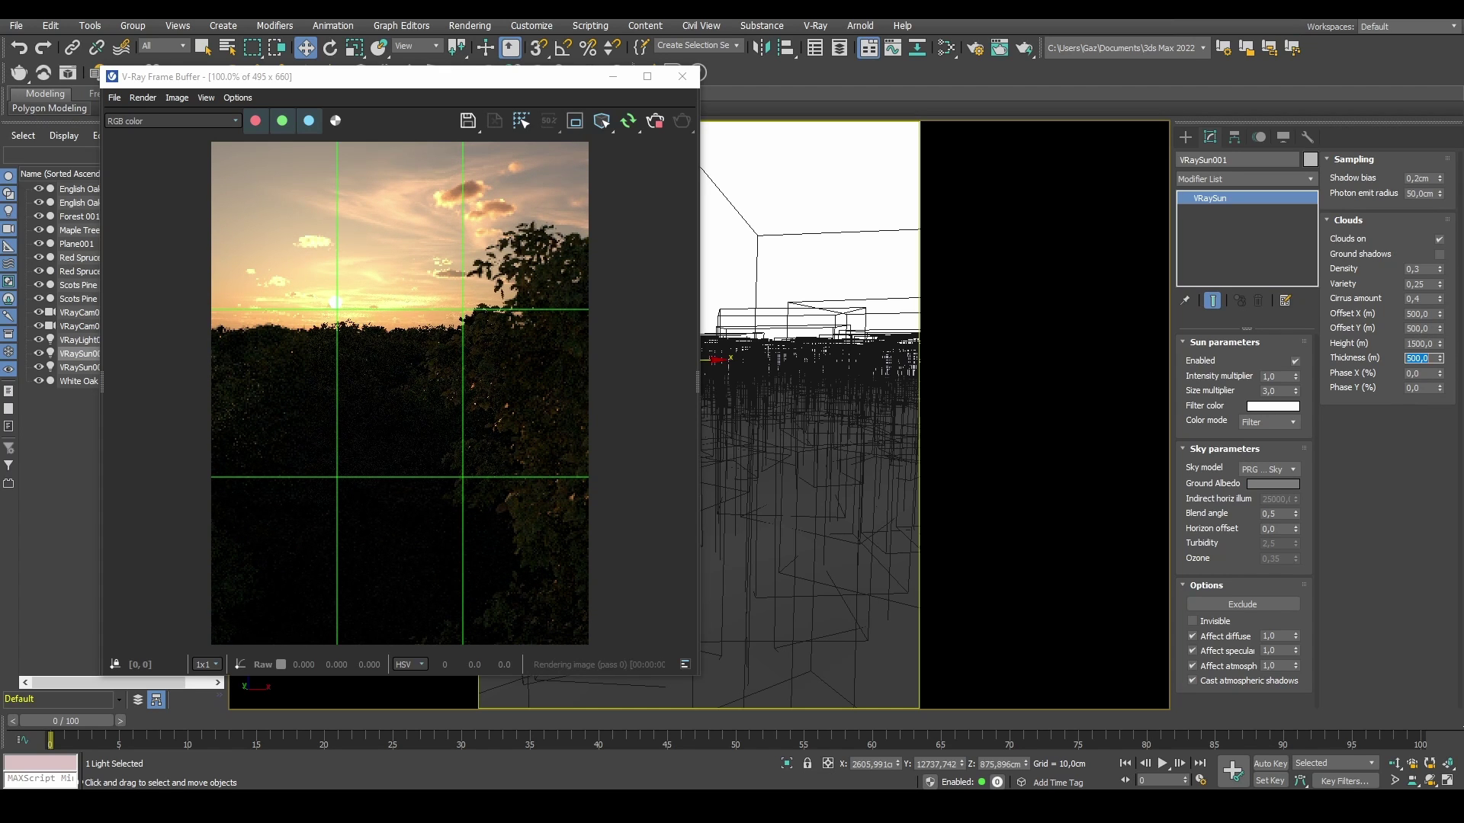
Step: Test thicker clouds in the render with thickness values of 2000 m and 3000 m
type("2000")
key("Tab")
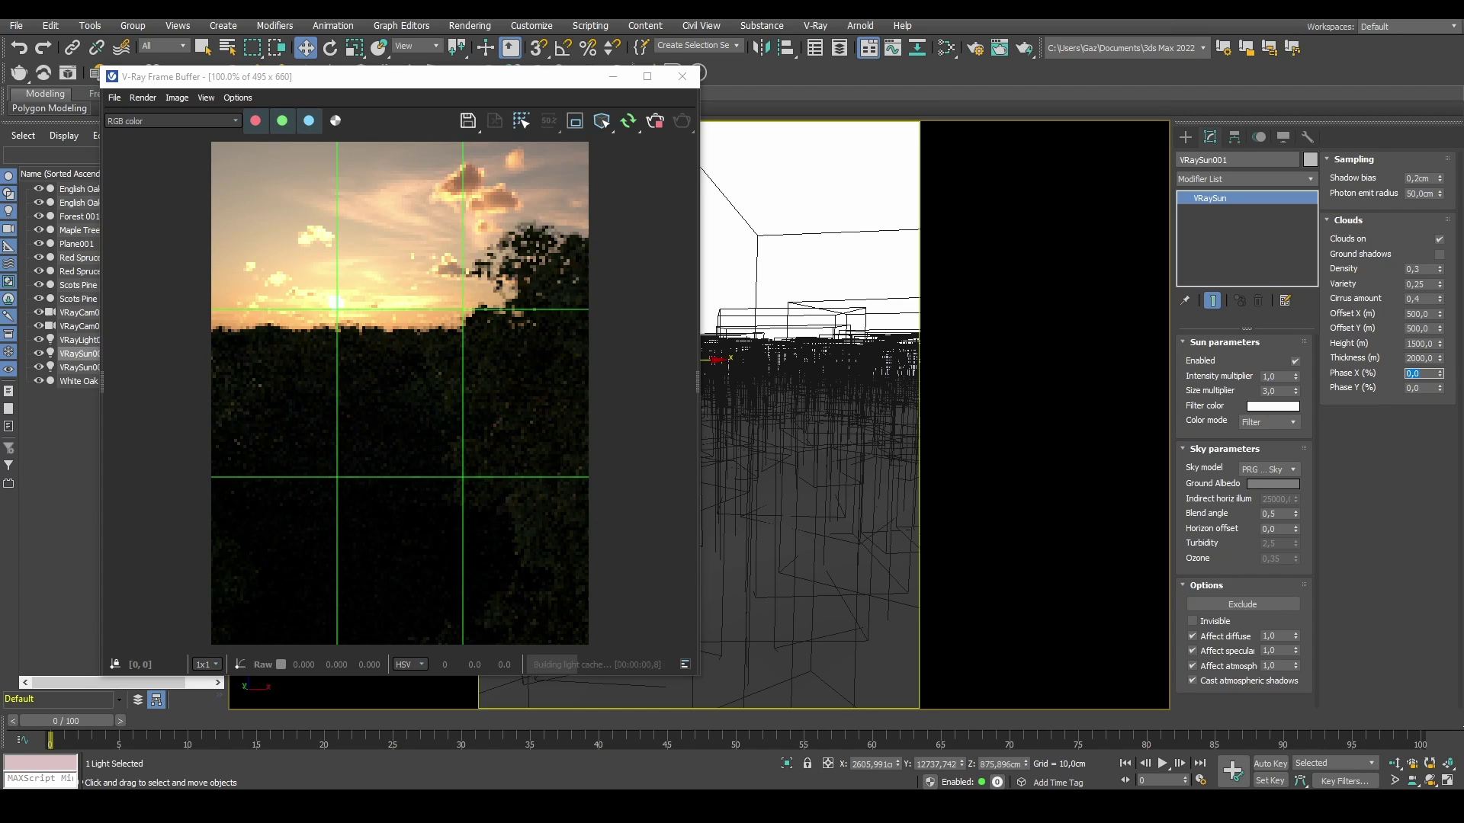
key("shift+Tab")
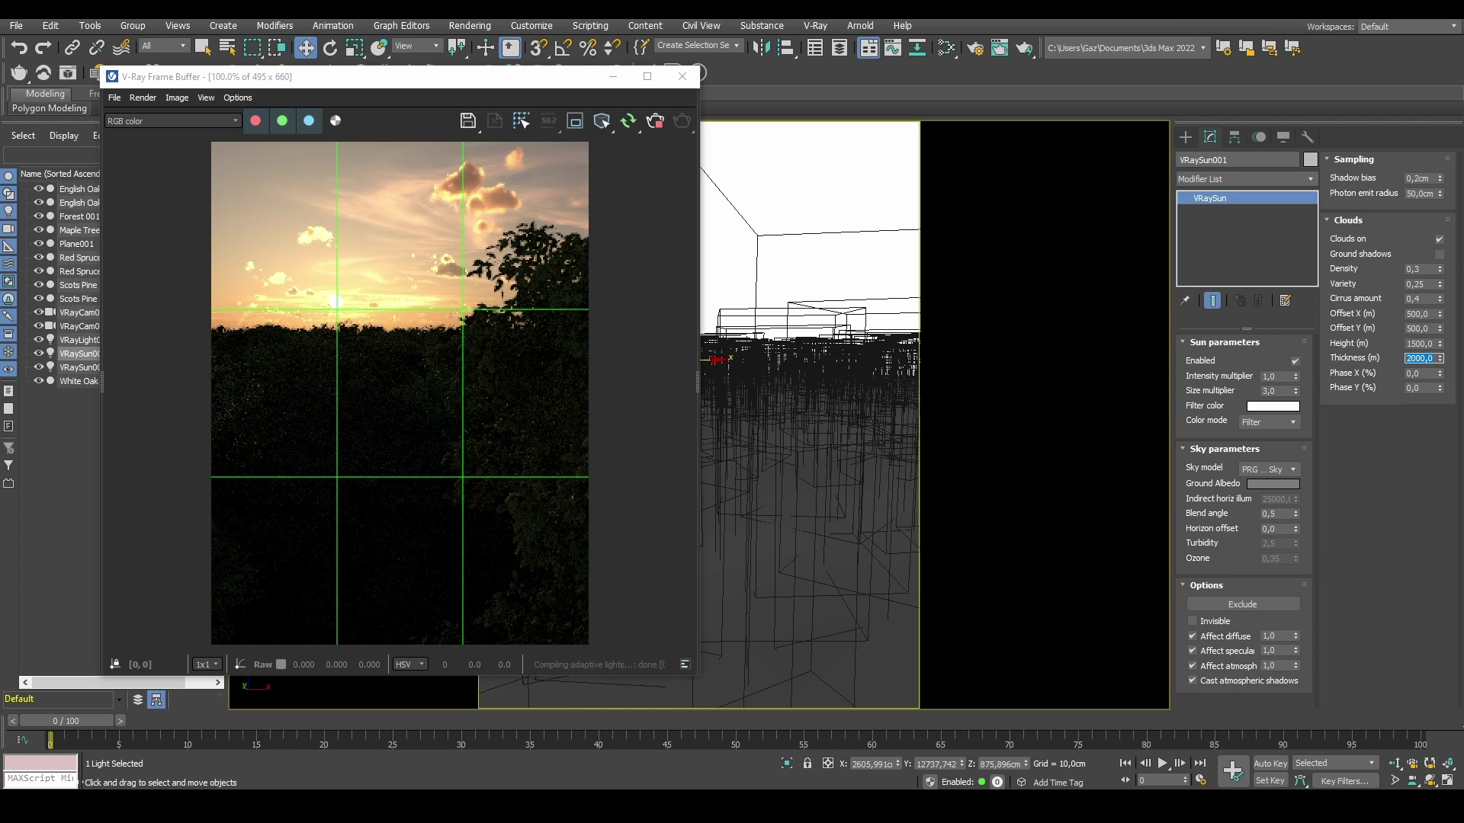
type("3000")
key("Return")
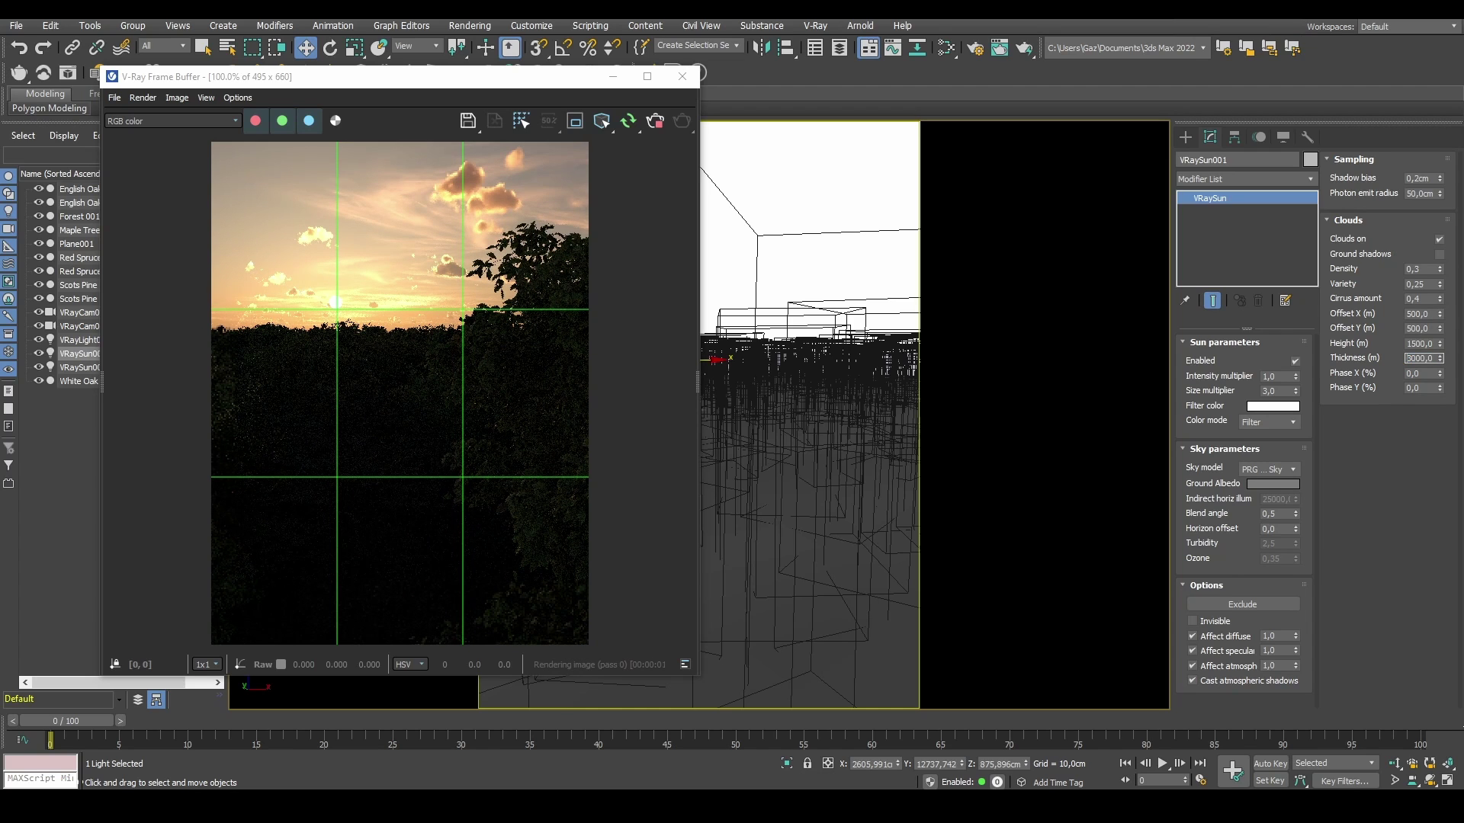
Step: Test very thin clouds in the render with thickness values of 10 m and 30 m
key("Tab")
key("shift+Tab")
type("10")
key("Tab")
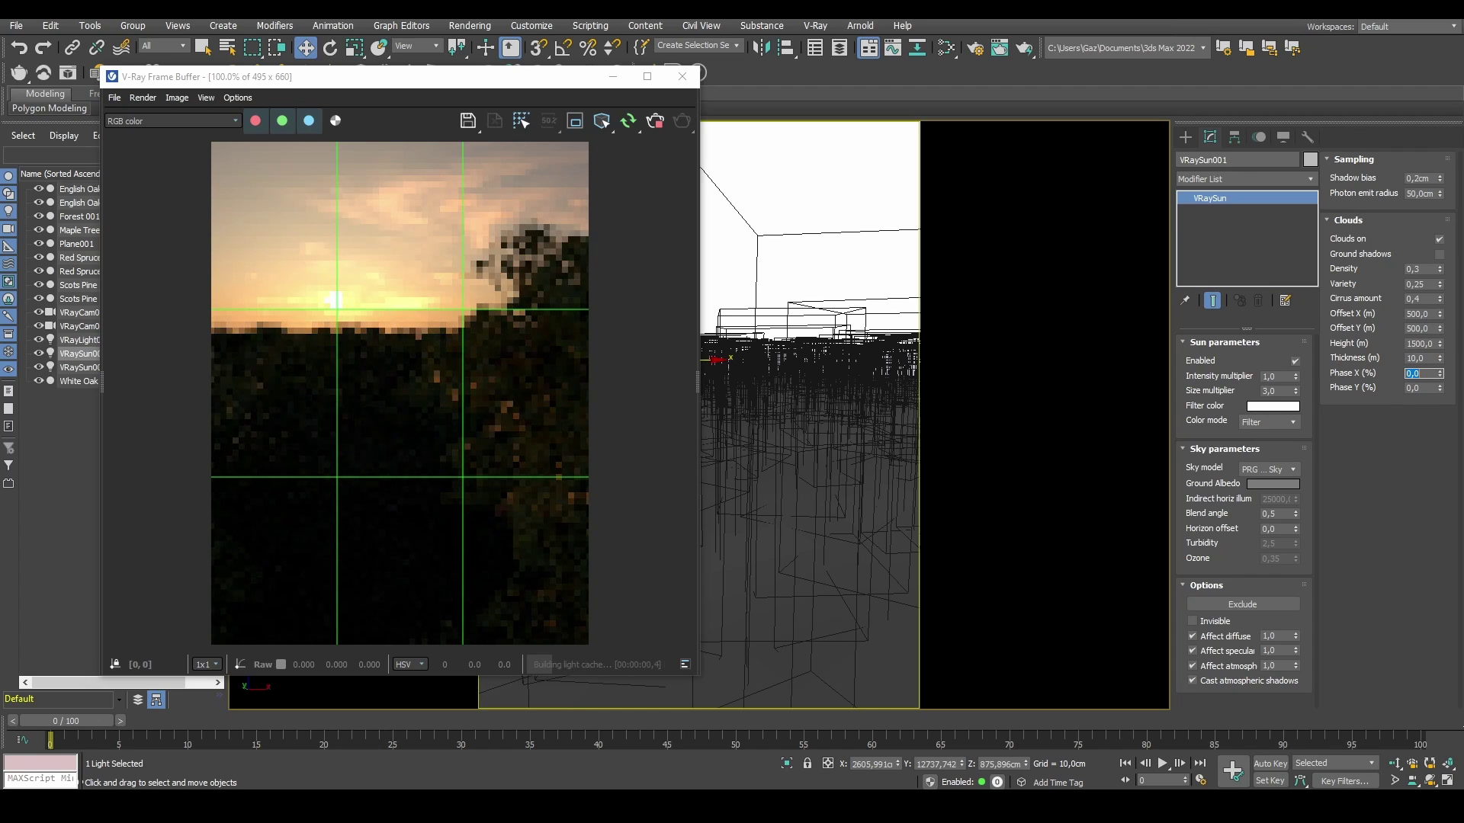
key("shift+Tab")
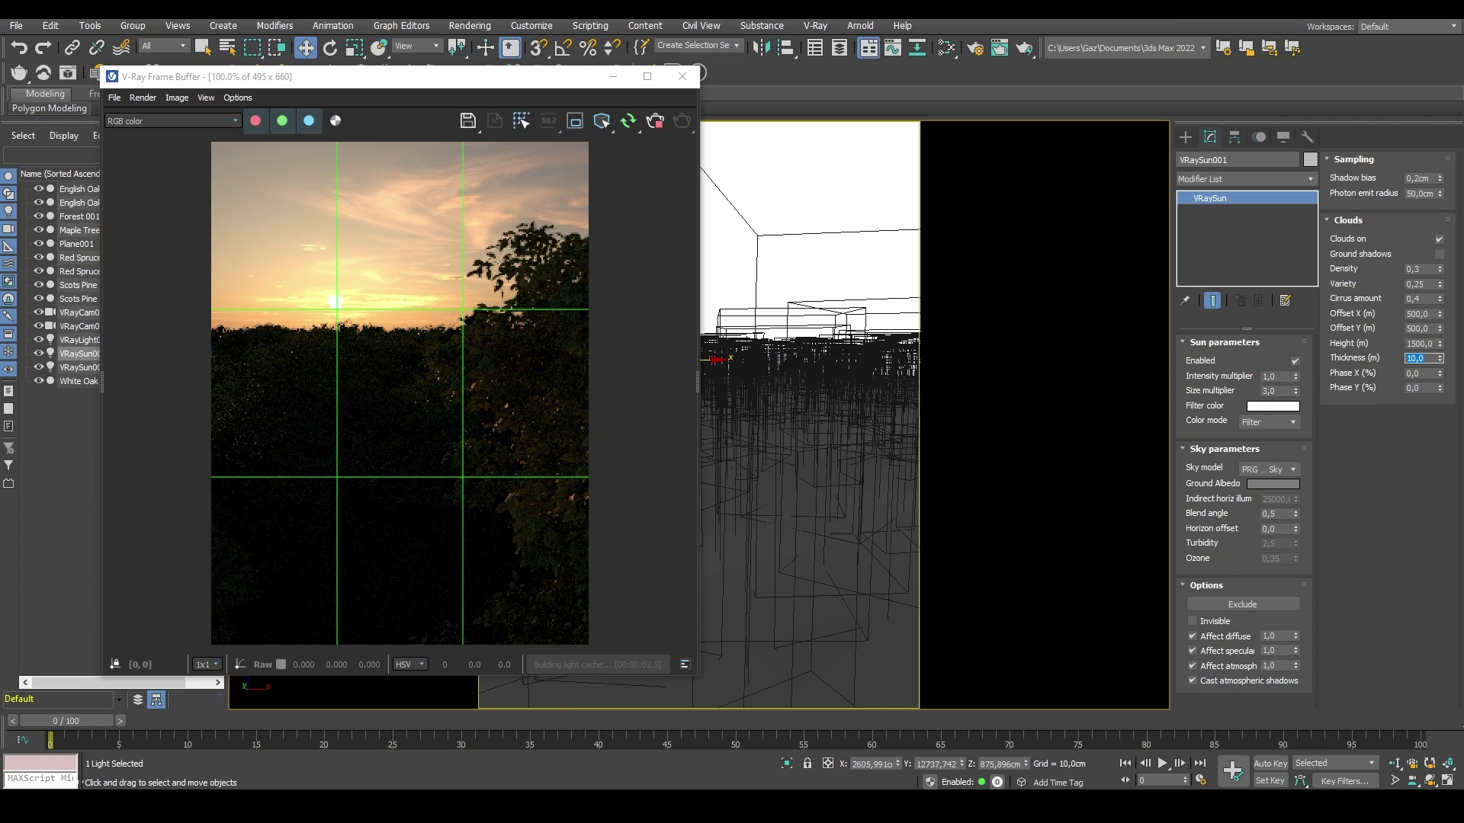
type("30")
key("Tab")
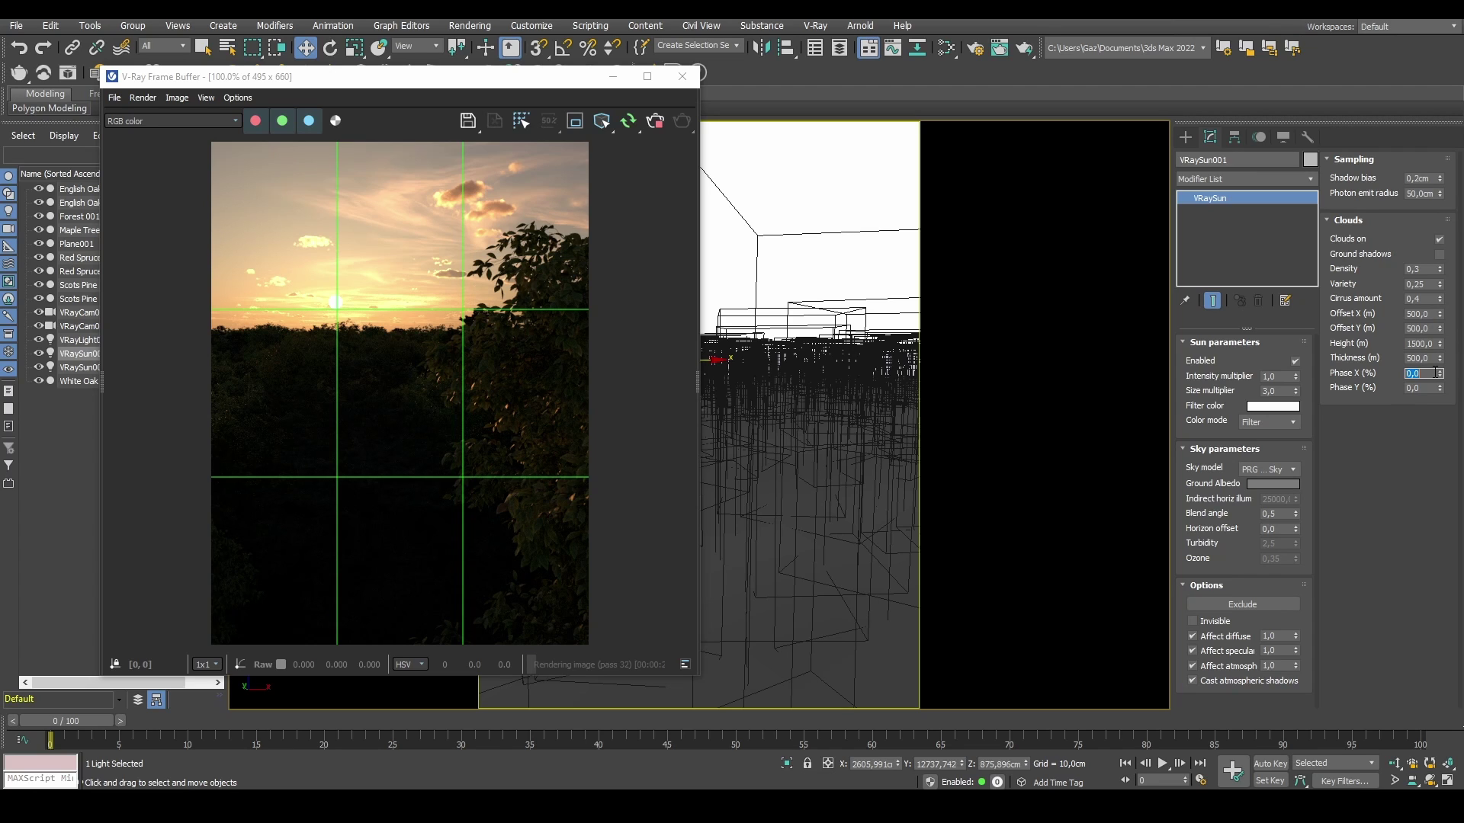
Step: Try a cloud Phase X of 10 % in the render and reset it to 0
key("Tab")
key("shift+Tab")
type("10")
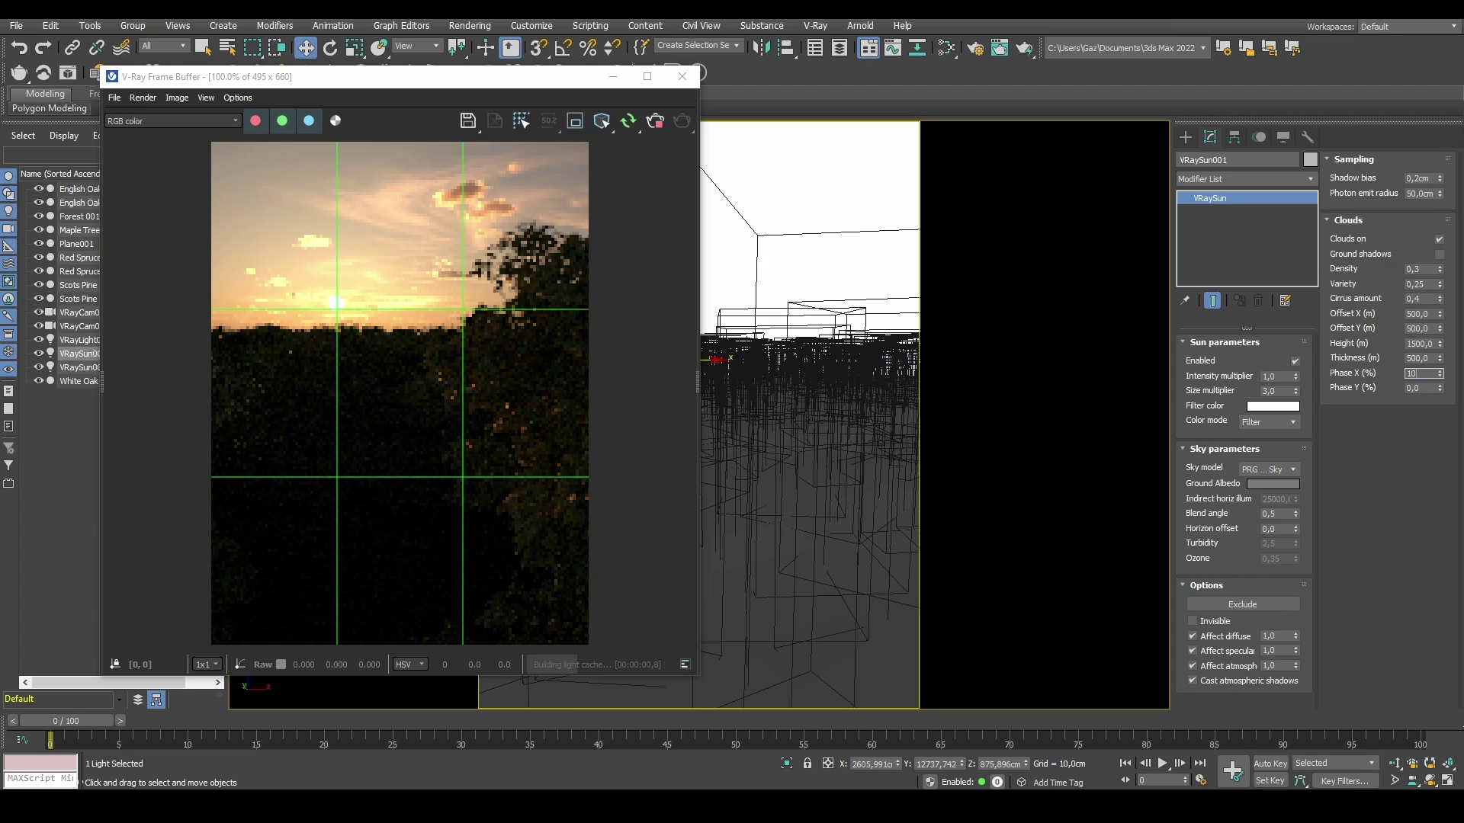
key("Tab")
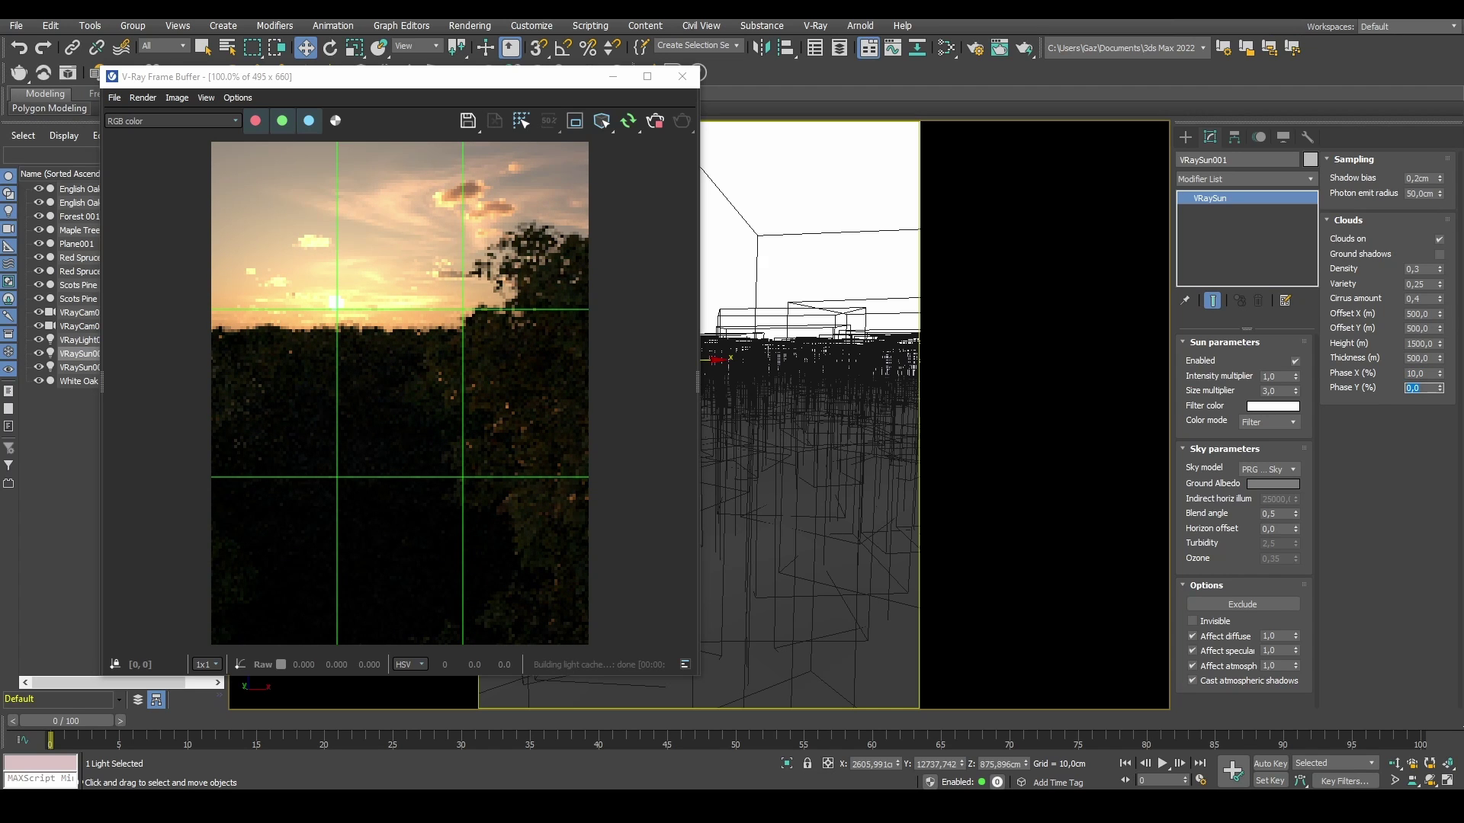
key("shift+Tab")
type("0")
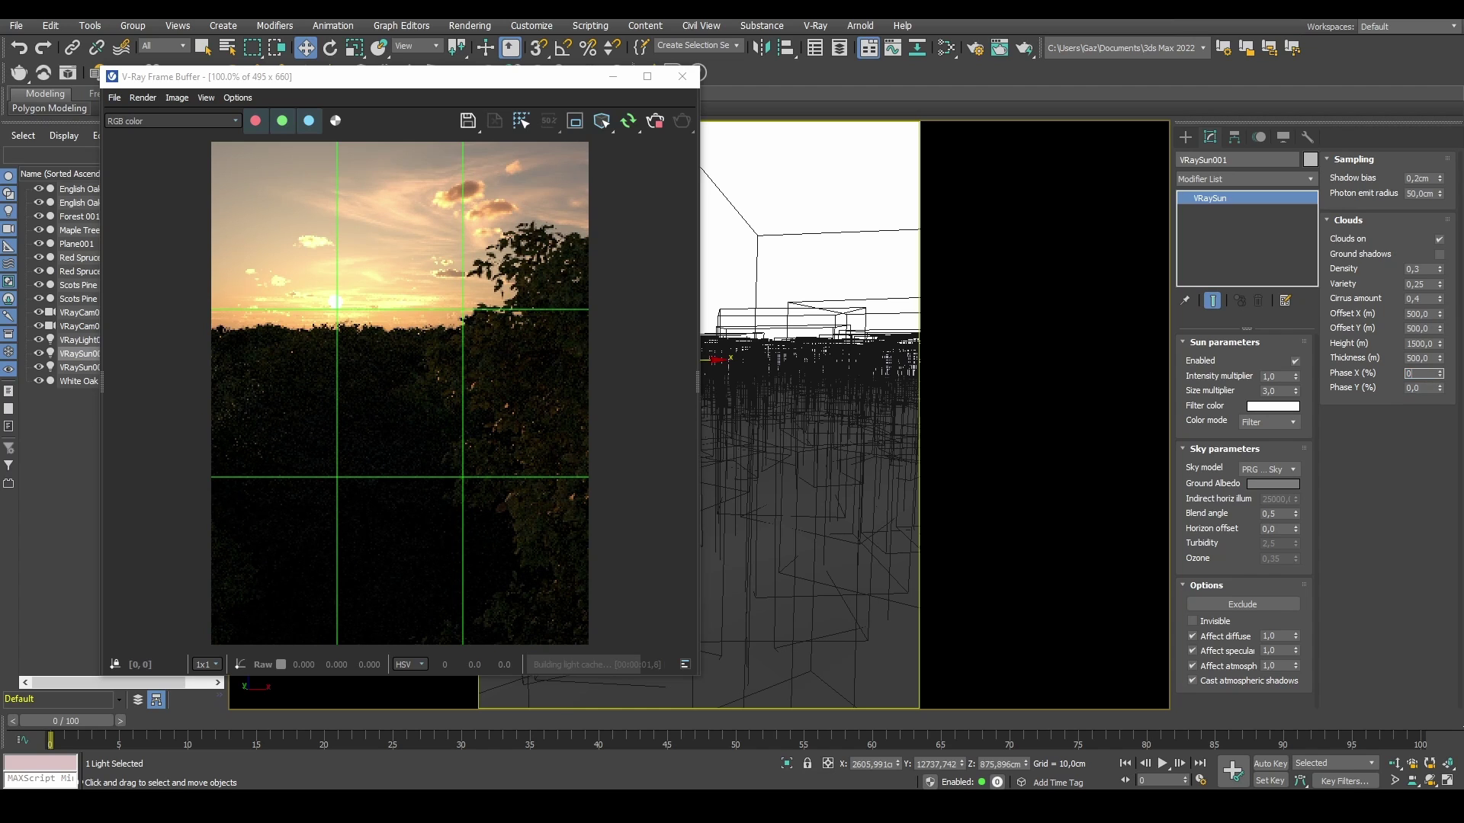
key("Tab")
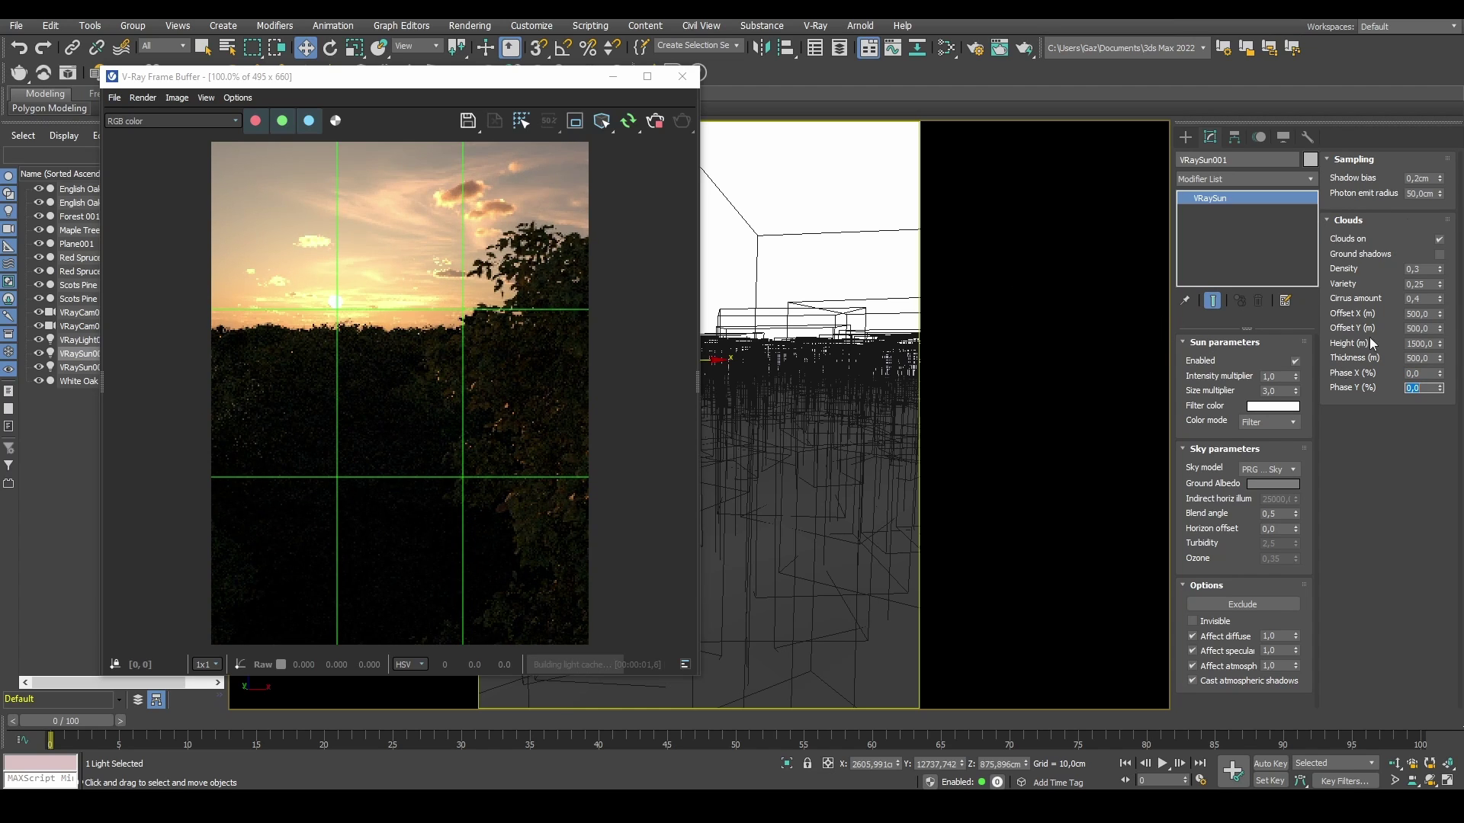
Step: Move the frame buffer aside and adjust the camera framing so the large tree's crown sits just above the upper third line
left_click_drag(515, 76, 482, 62)
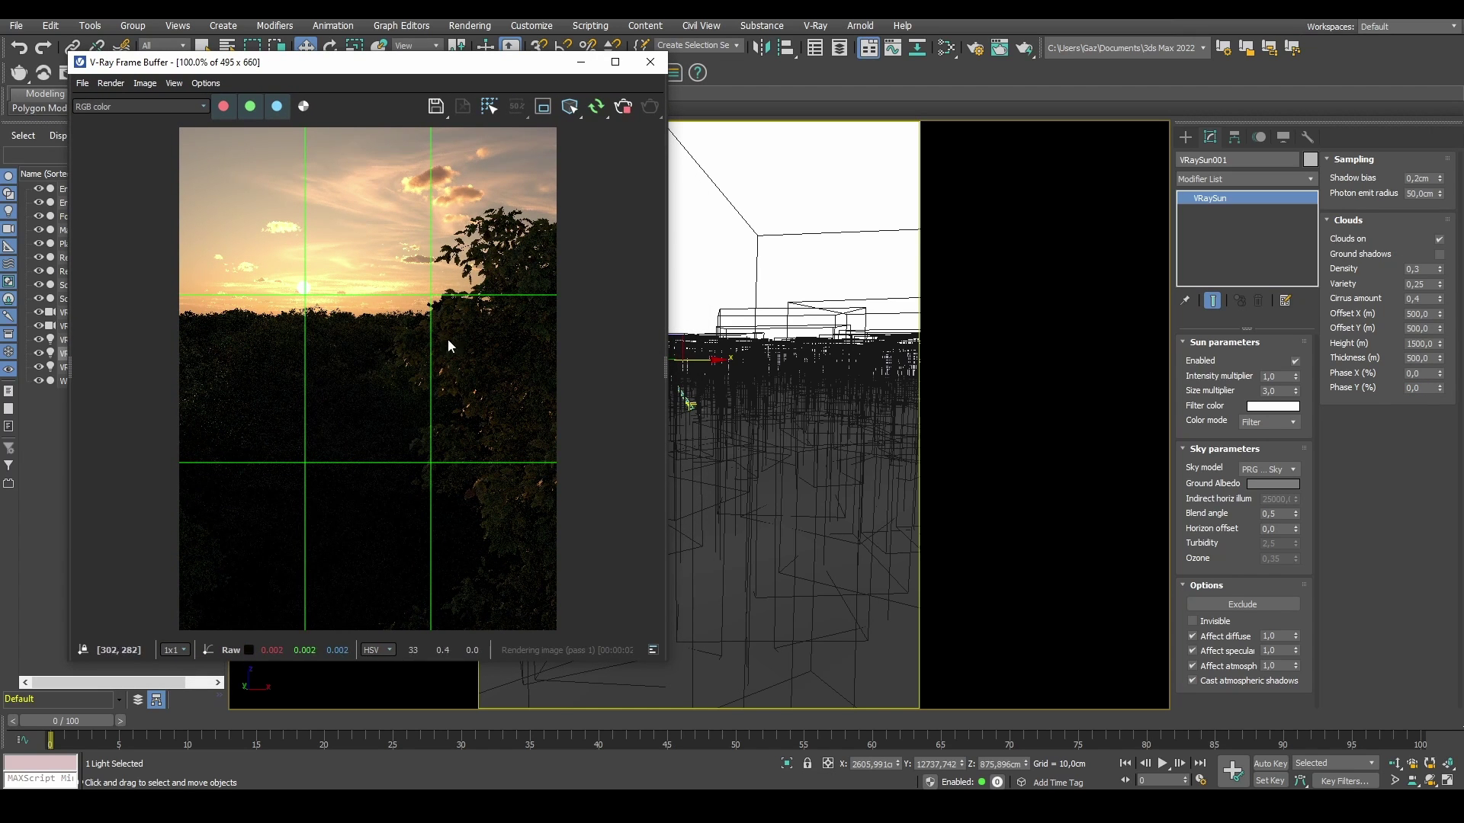
middle_click(839, 302)
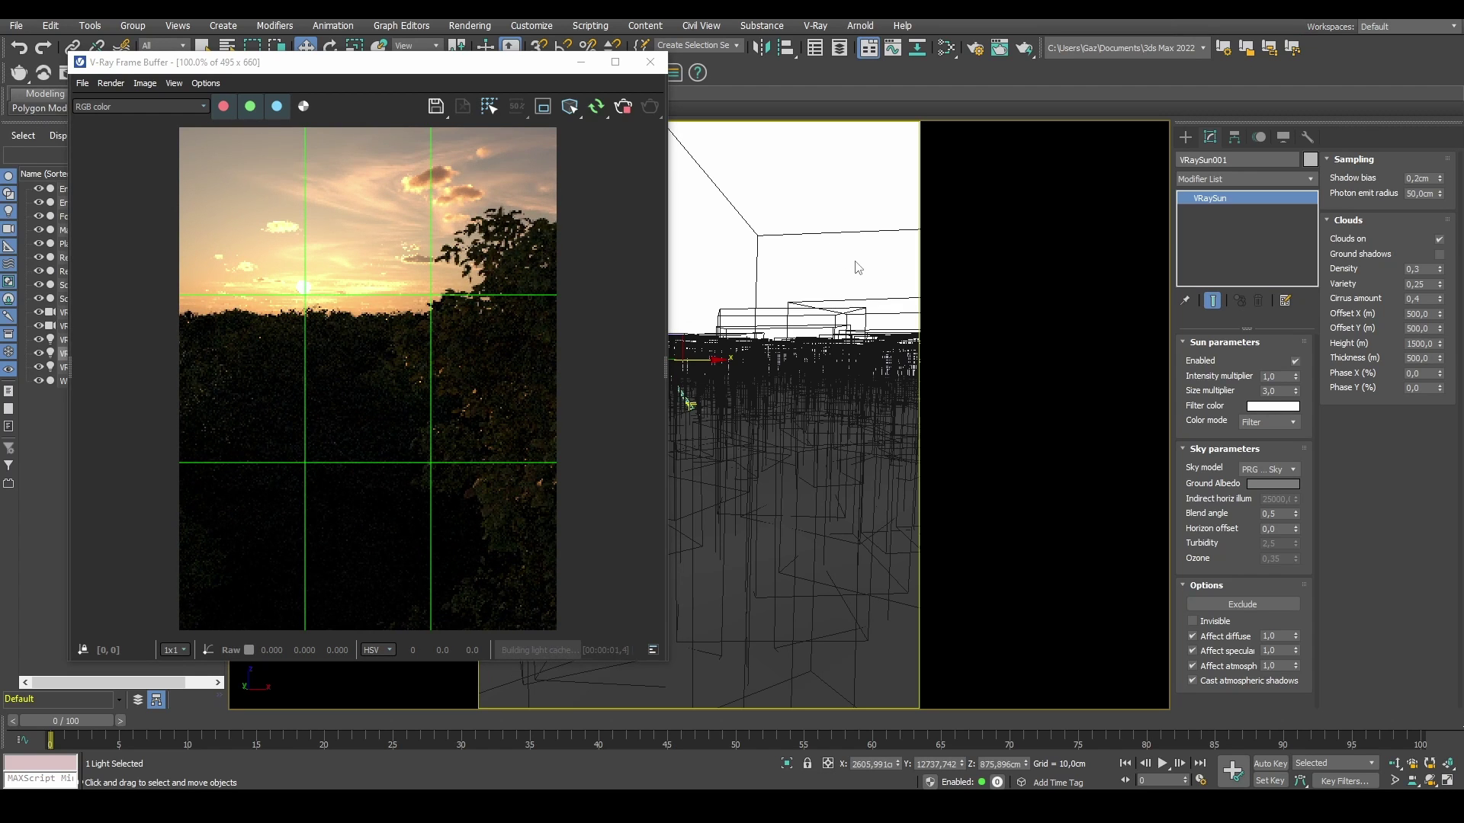
middle_click_drag(855, 262, 855, 272)
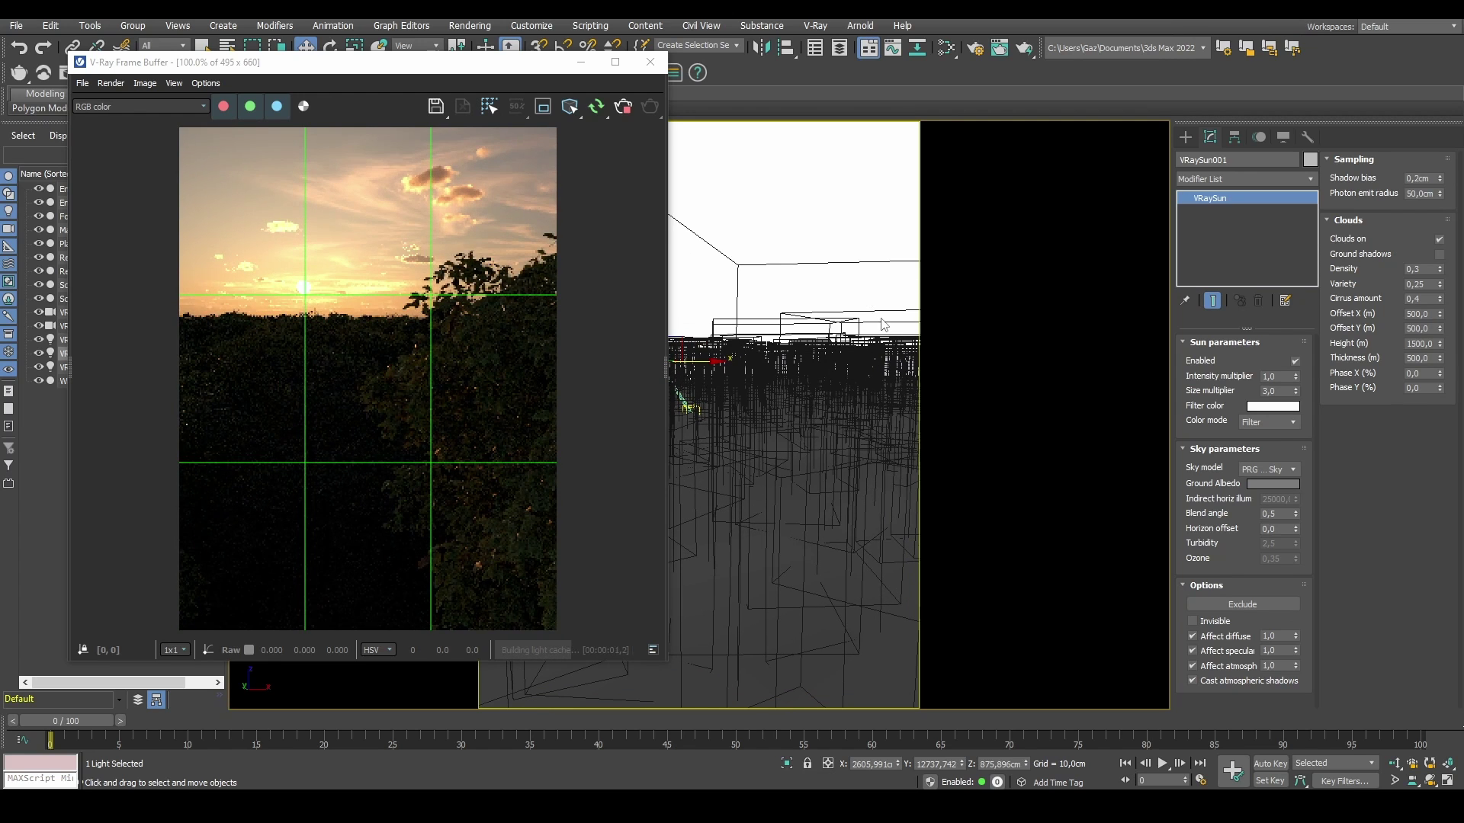
Step: Add a VRayAerialPerspective atmospheric effect to the scene's environment
left_click(842, 276)
key("8")
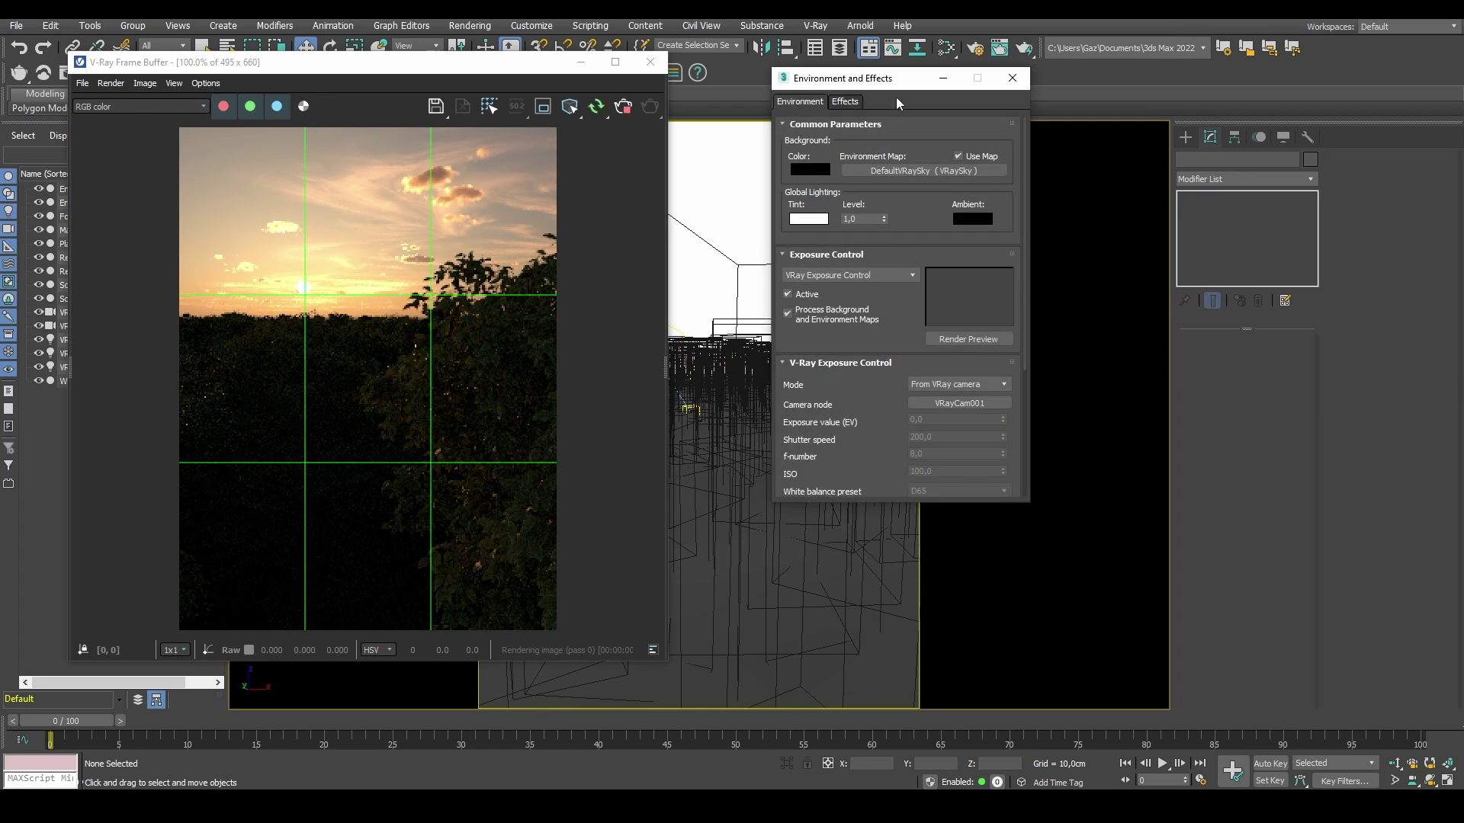
left_click(815, 255)
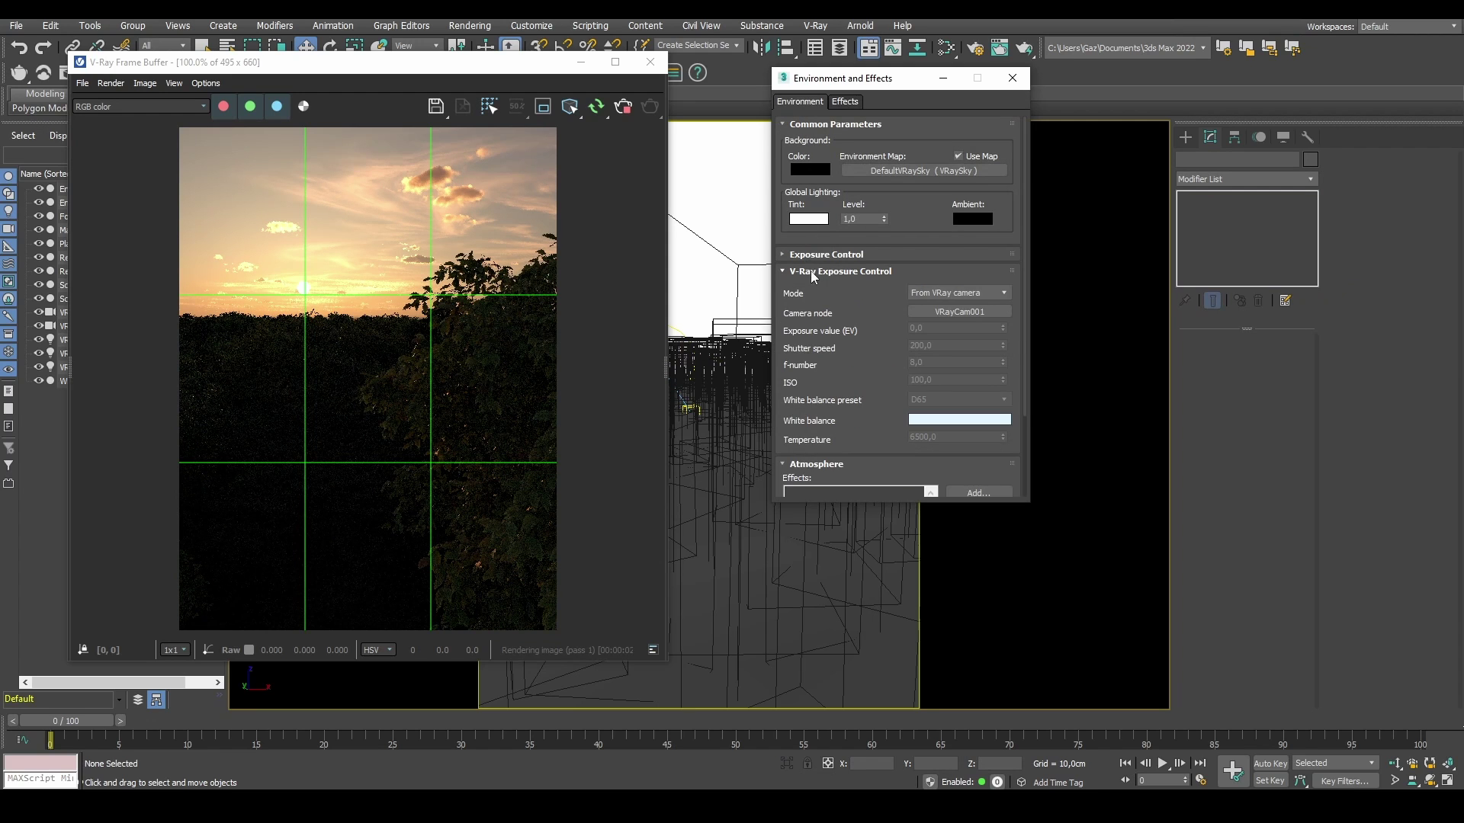
left_click(811, 273)
left_click(980, 310)
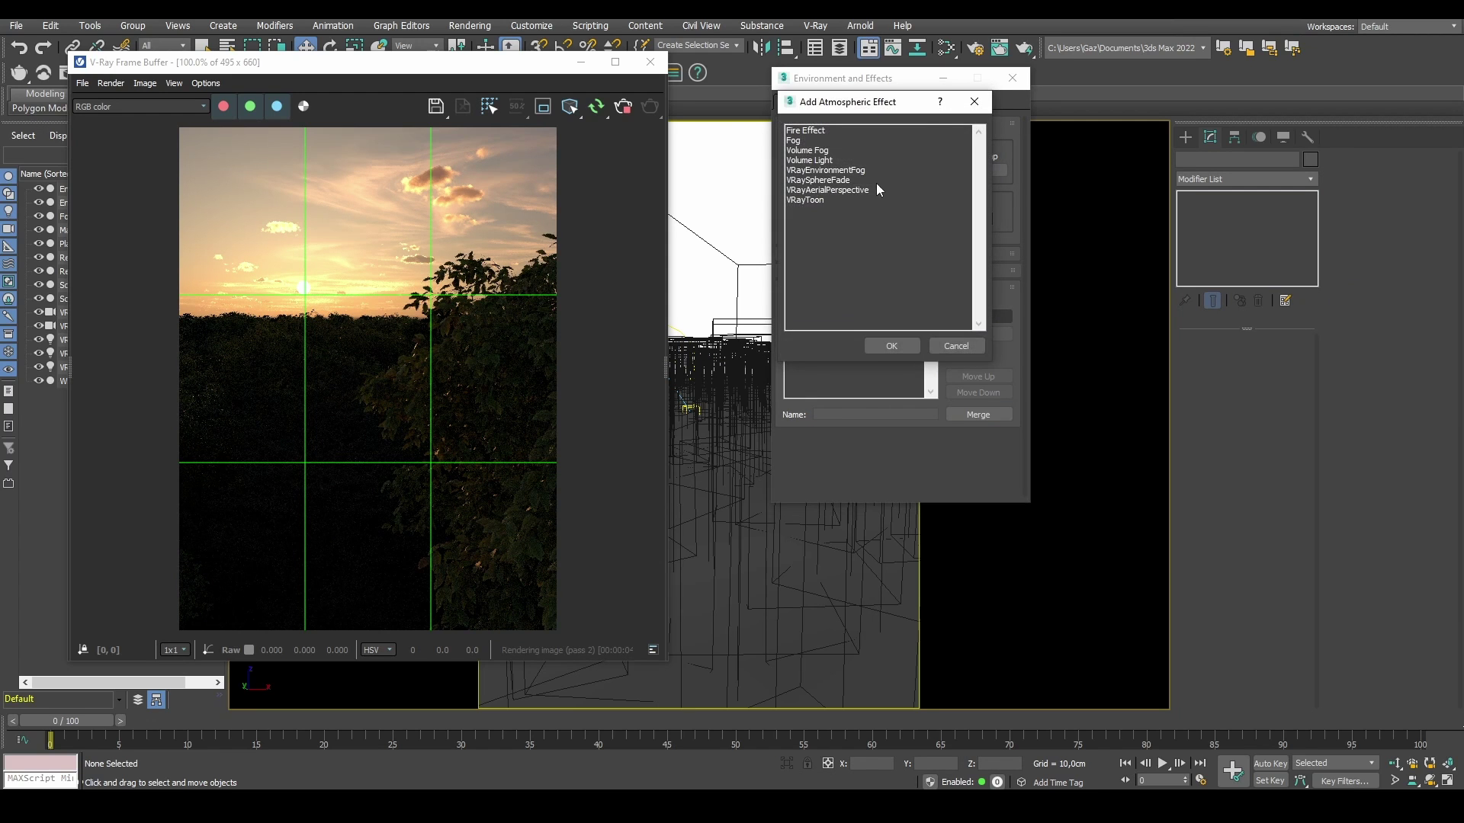
double_click(842, 191)
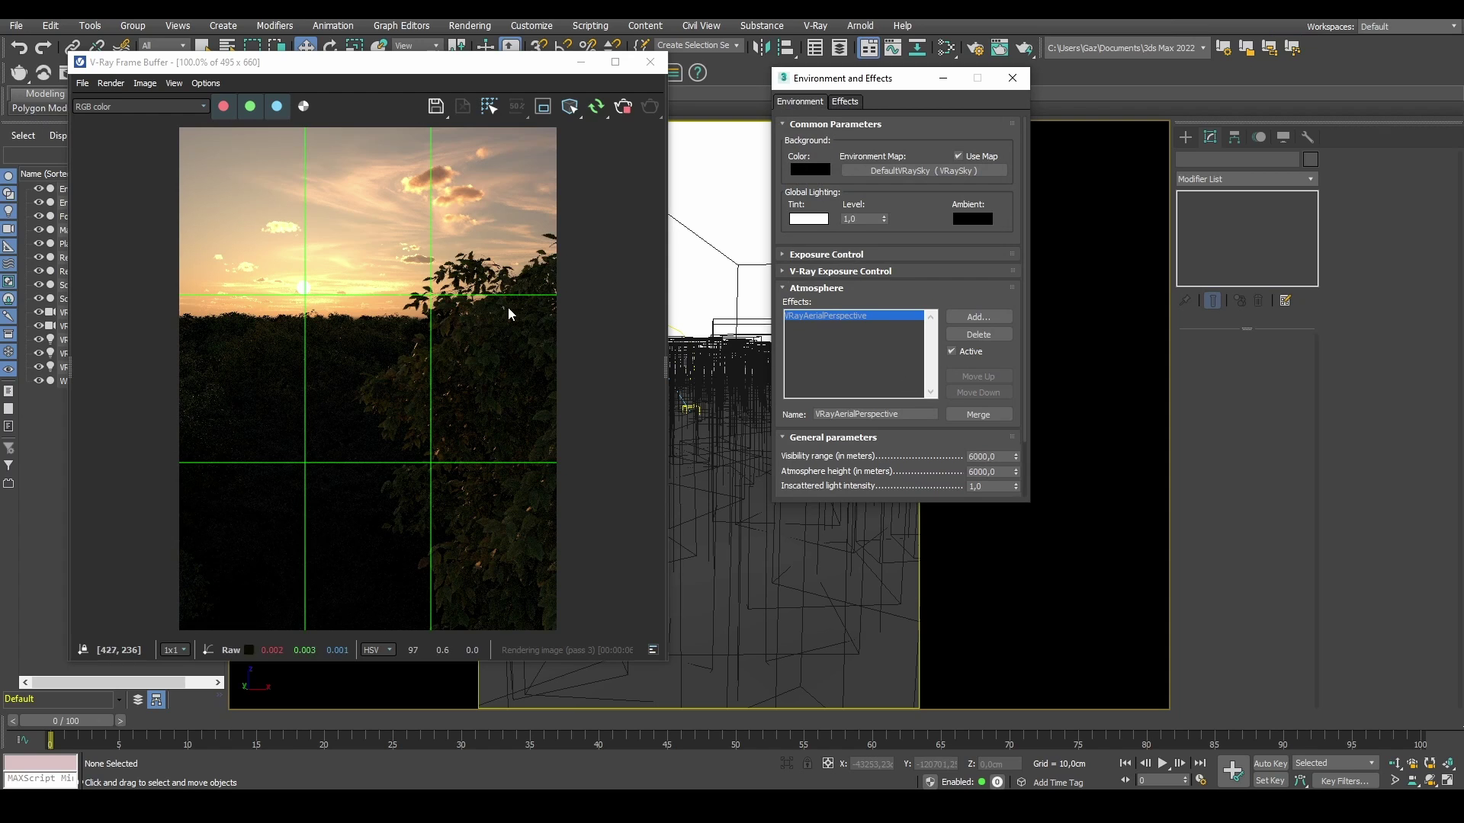
Step: Set the aerial perspective's visibility range to 2000 m and restart the render
left_click_drag(877, 78, 829, 74)
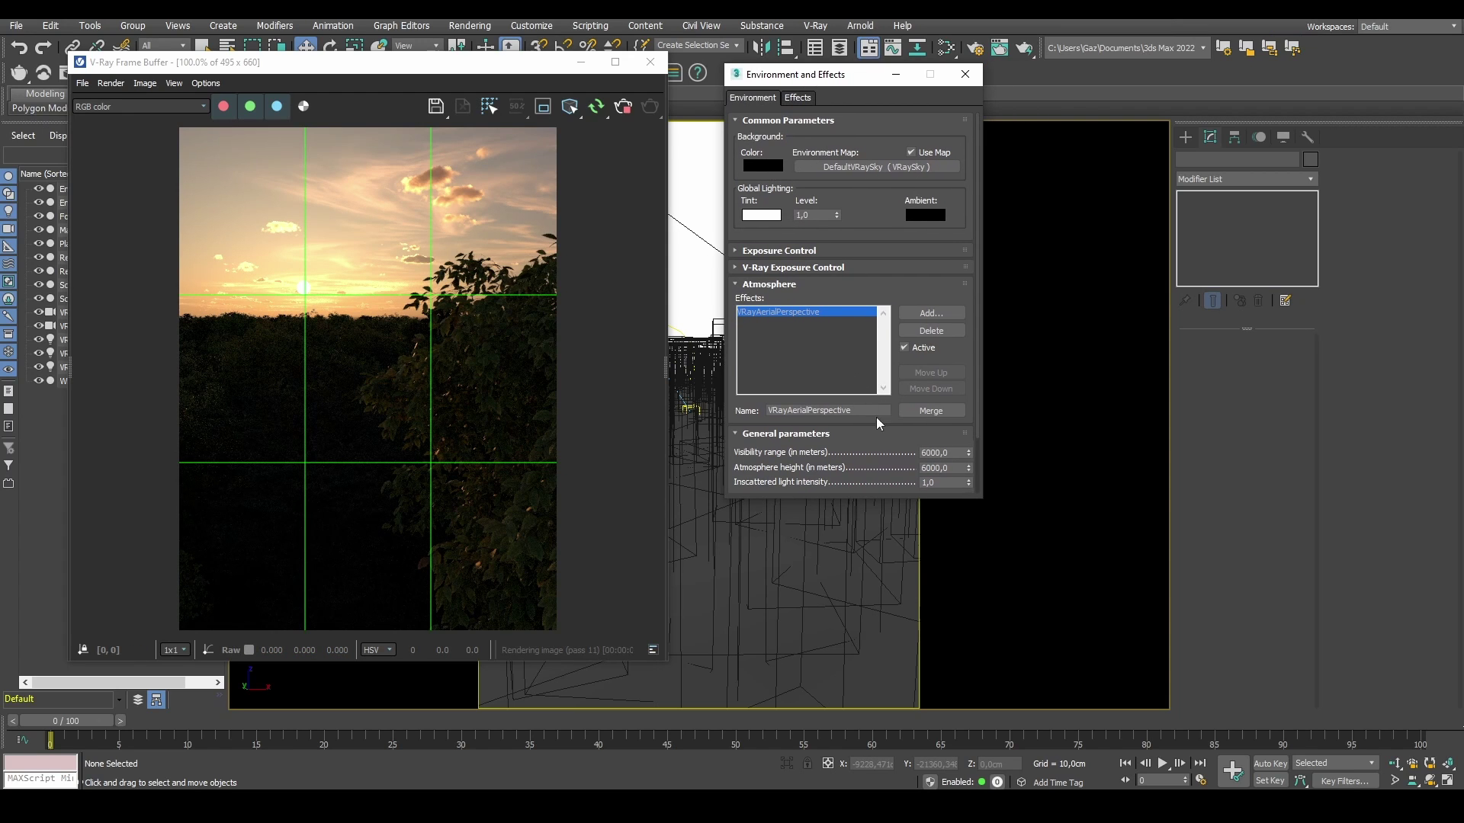
scroll(867, 420, "down", 3)
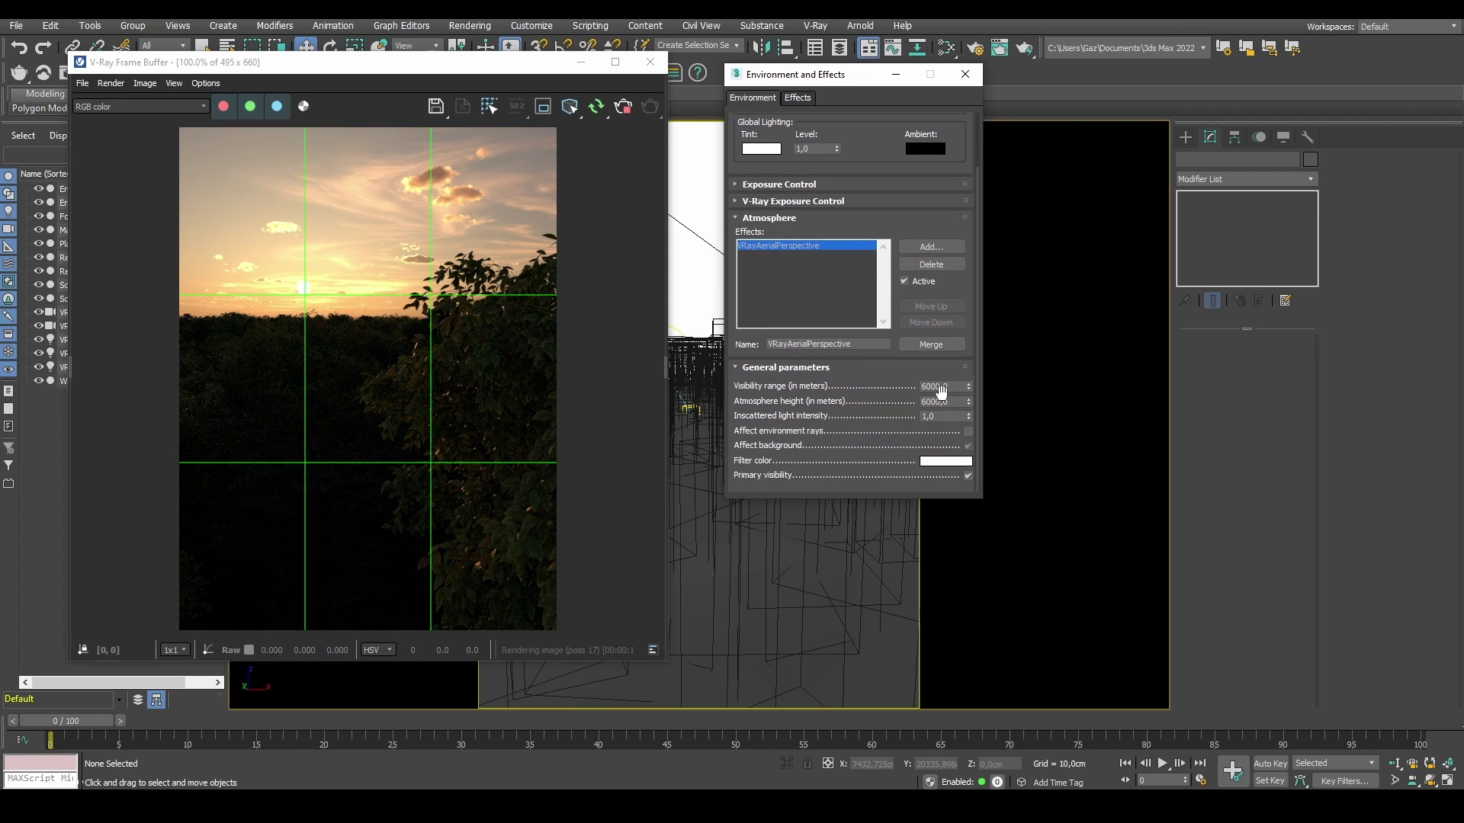
left_click(955, 388)
type("2000")
key("Tab")
left_click(479, 300)
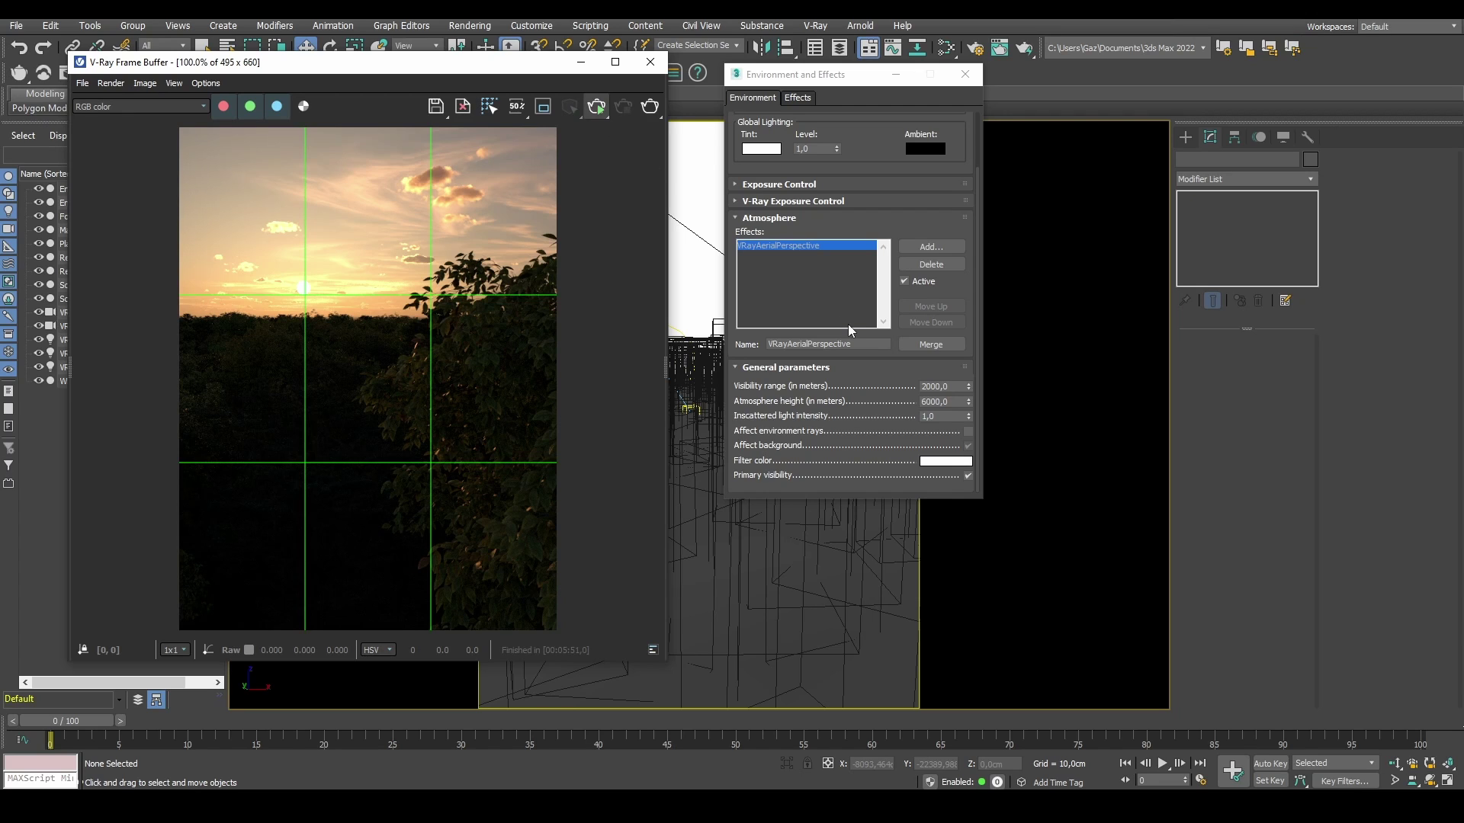
key("shift+q")
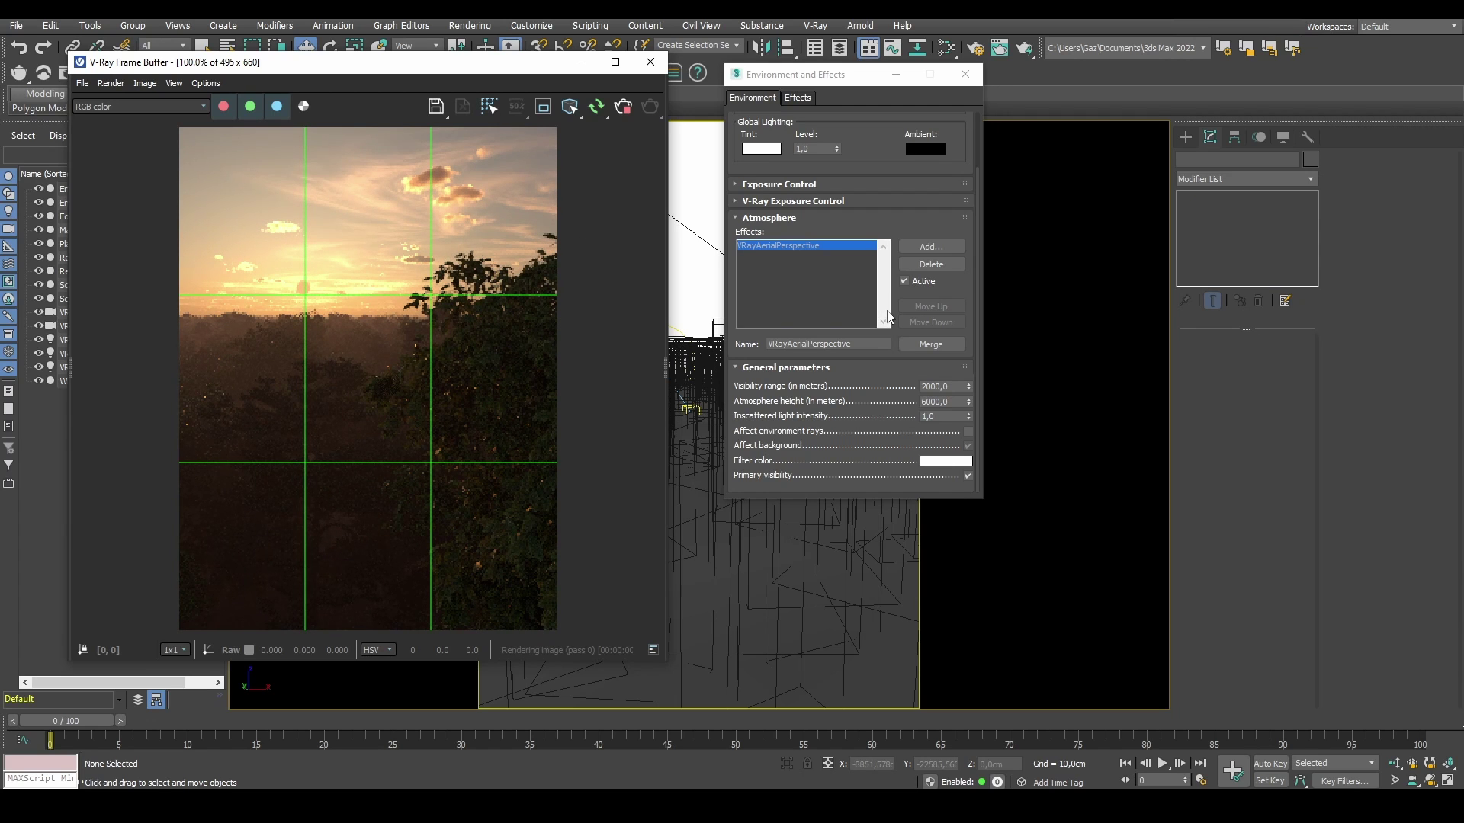
left_click(953, 386)
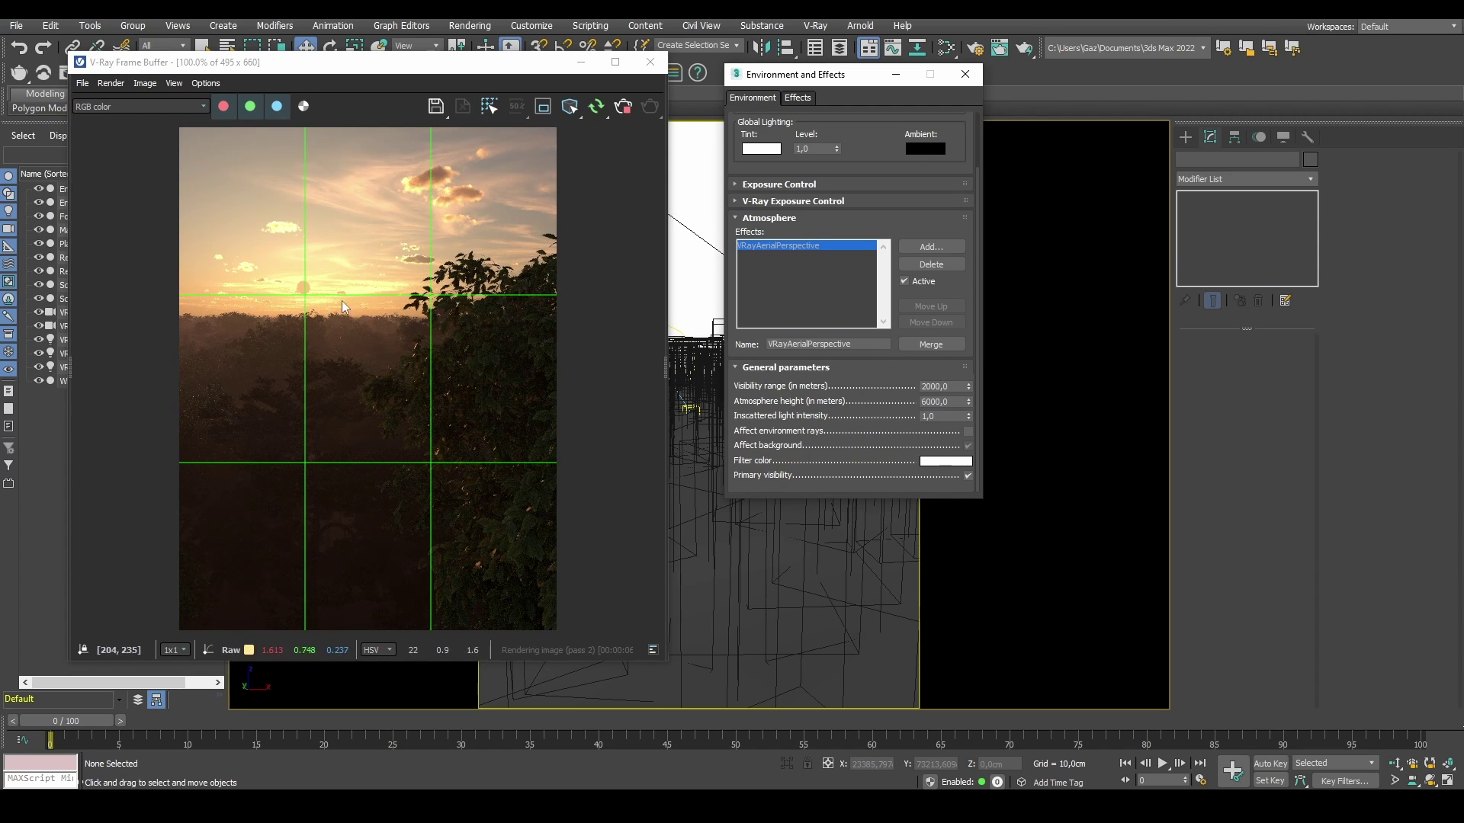
Step: Hide the proportion guide in the frame buffer and examine the rendered sun at 200%
left_click(619, 230)
left_click_drag(666, 235, 651, 236)
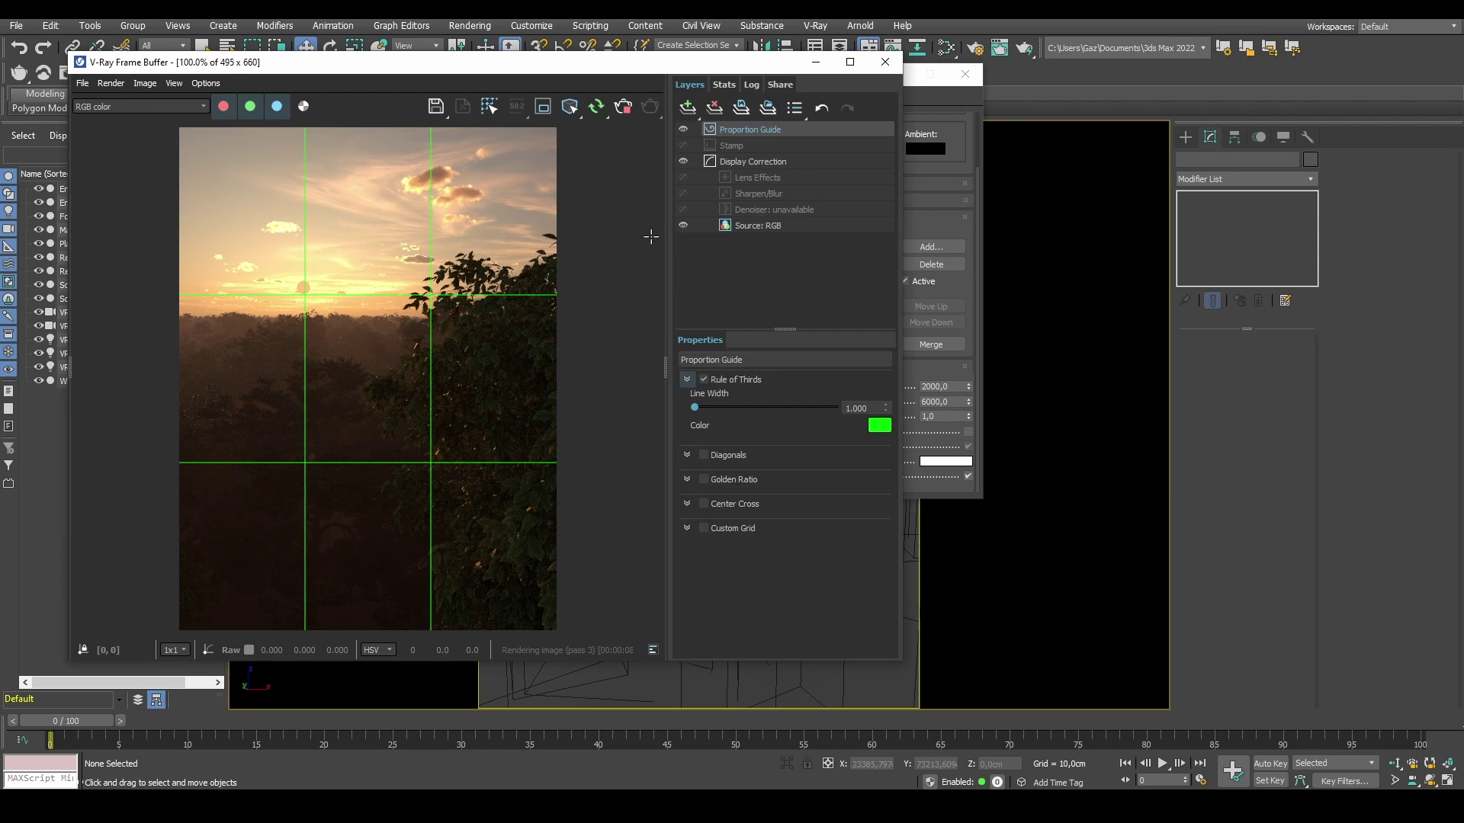
left_click(683, 129)
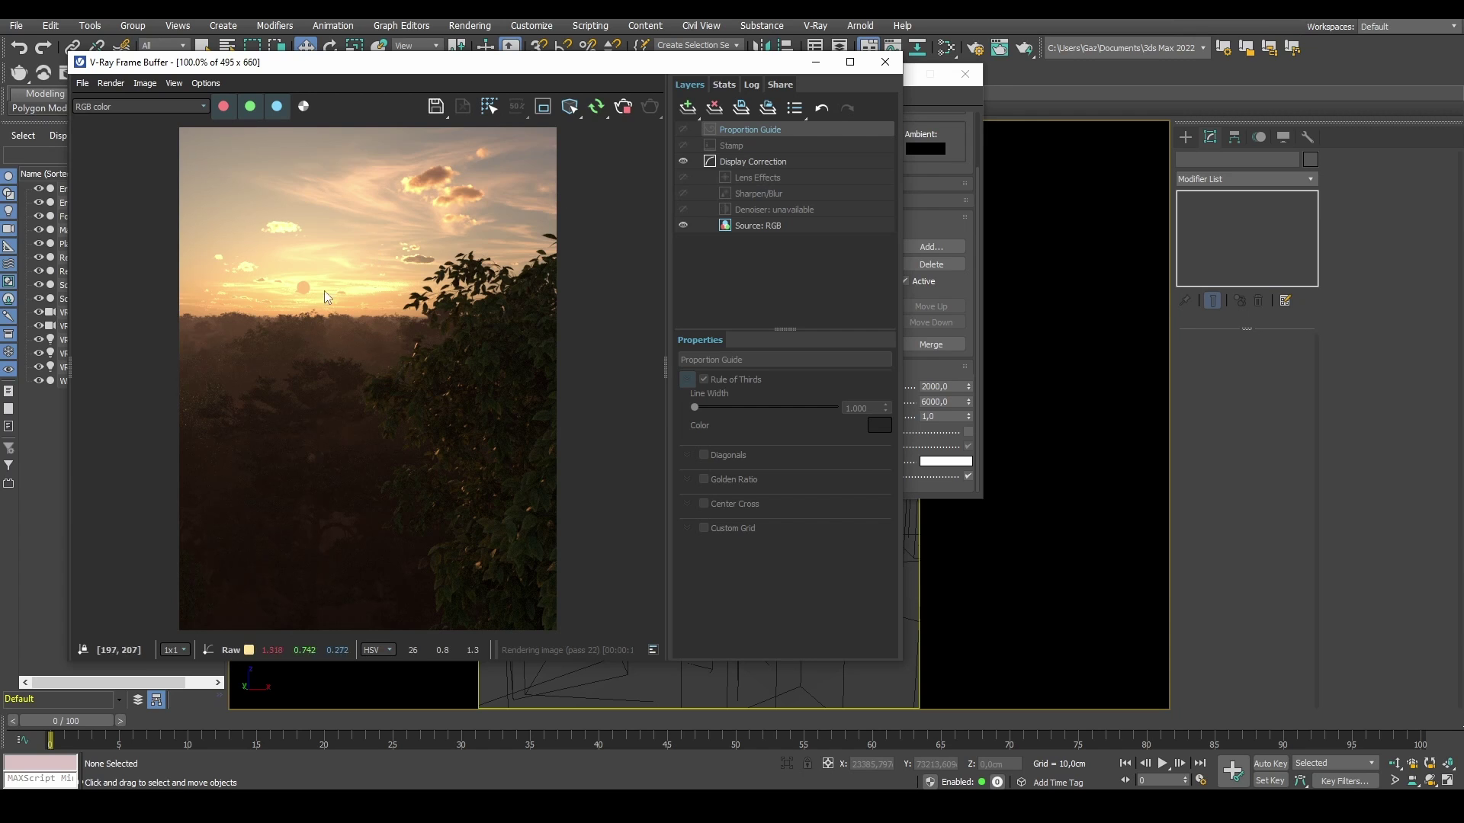
scroll(302, 286, "up", 1)
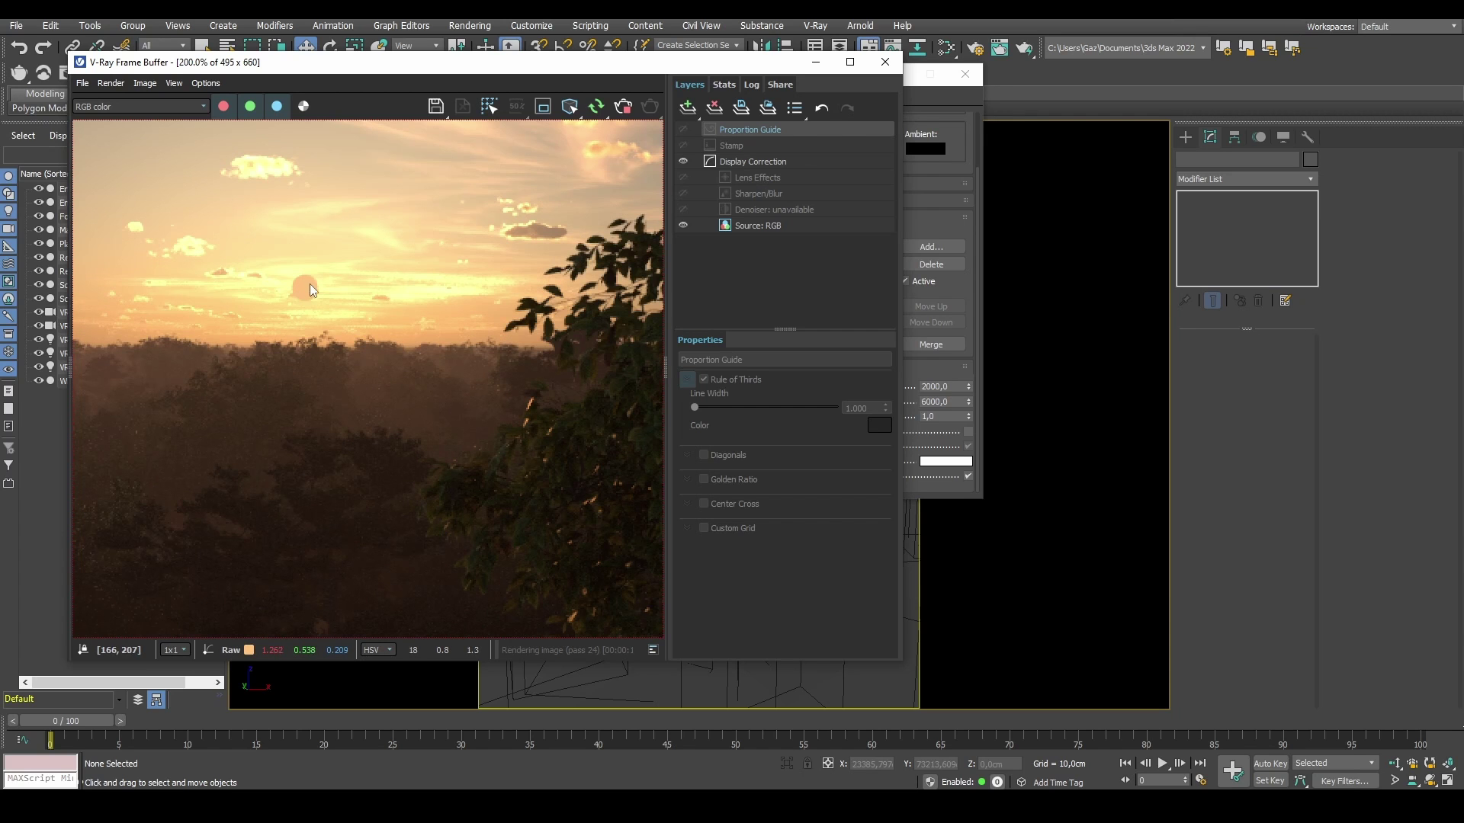
Step: Move the environment settings clear of the render and enable the aerial perspective's effect on environment rays
left_click(946, 85)
left_click_drag(946, 74, 1099, 54)
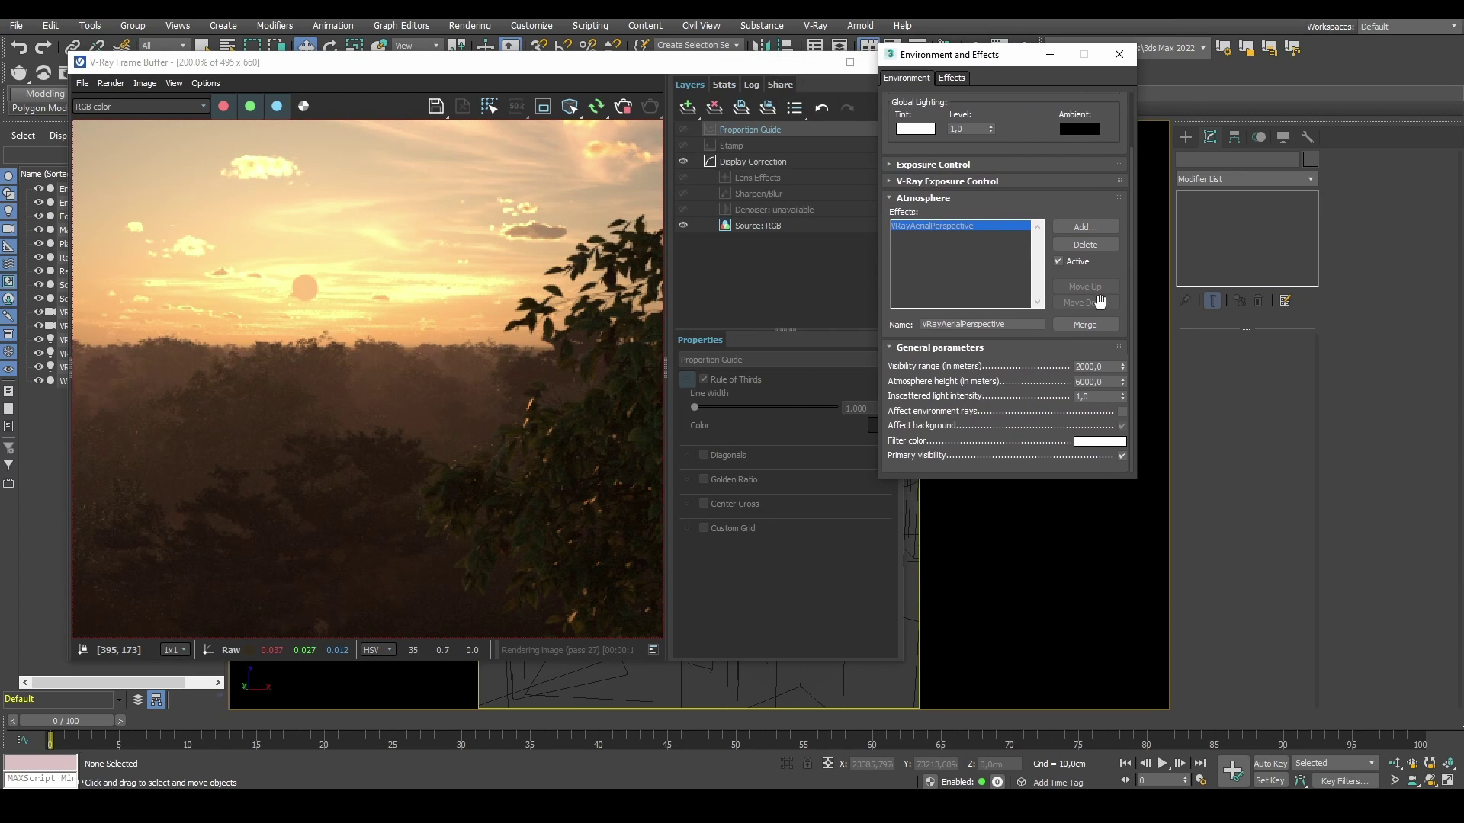
left_click(1120, 411)
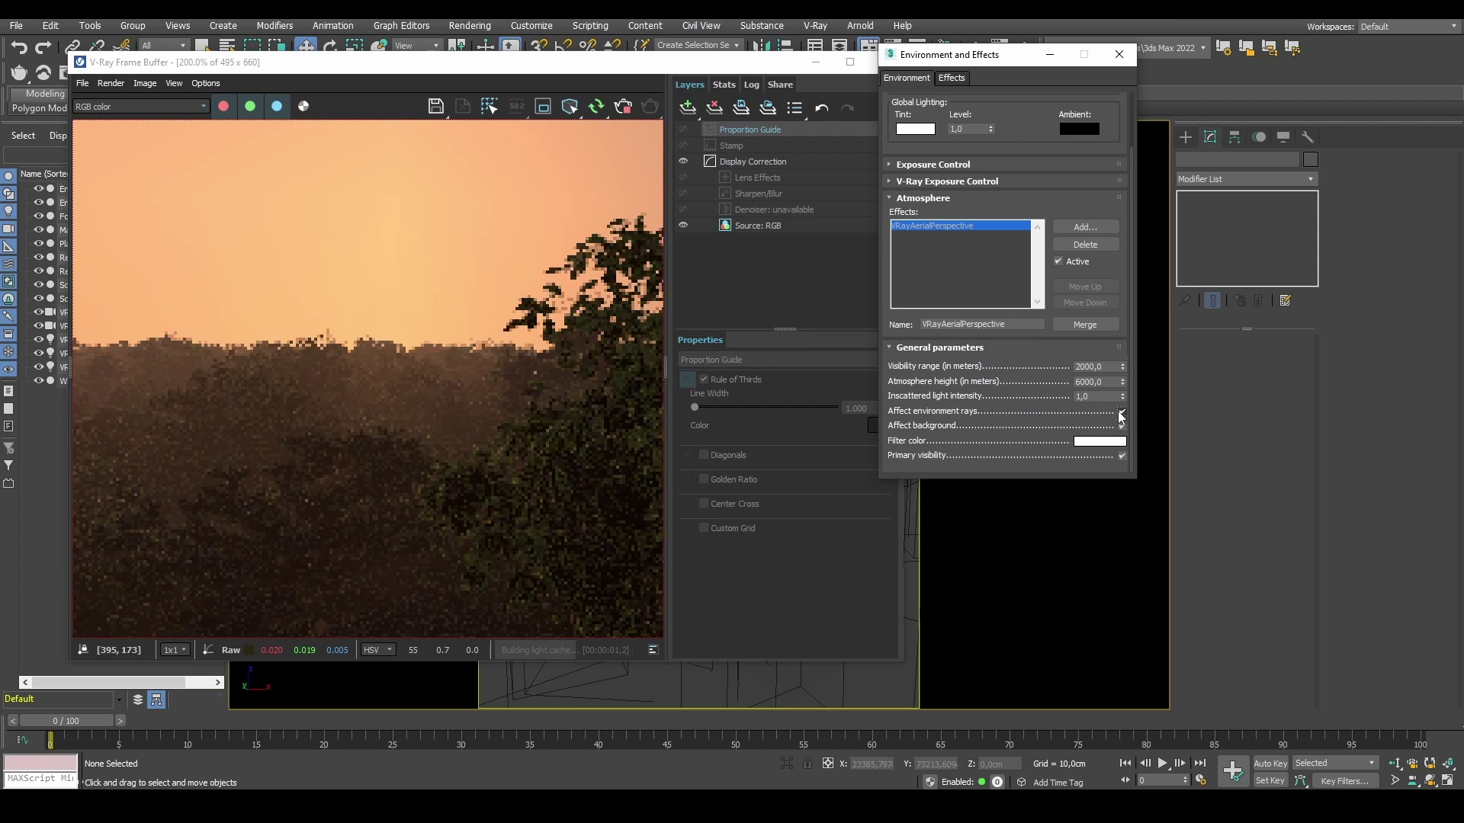
scroll(431, 324, "down", 1)
Step: Test atmosphere heights of 20 m and 500 m for the aerial perspective in the render
double_click(1088, 381)
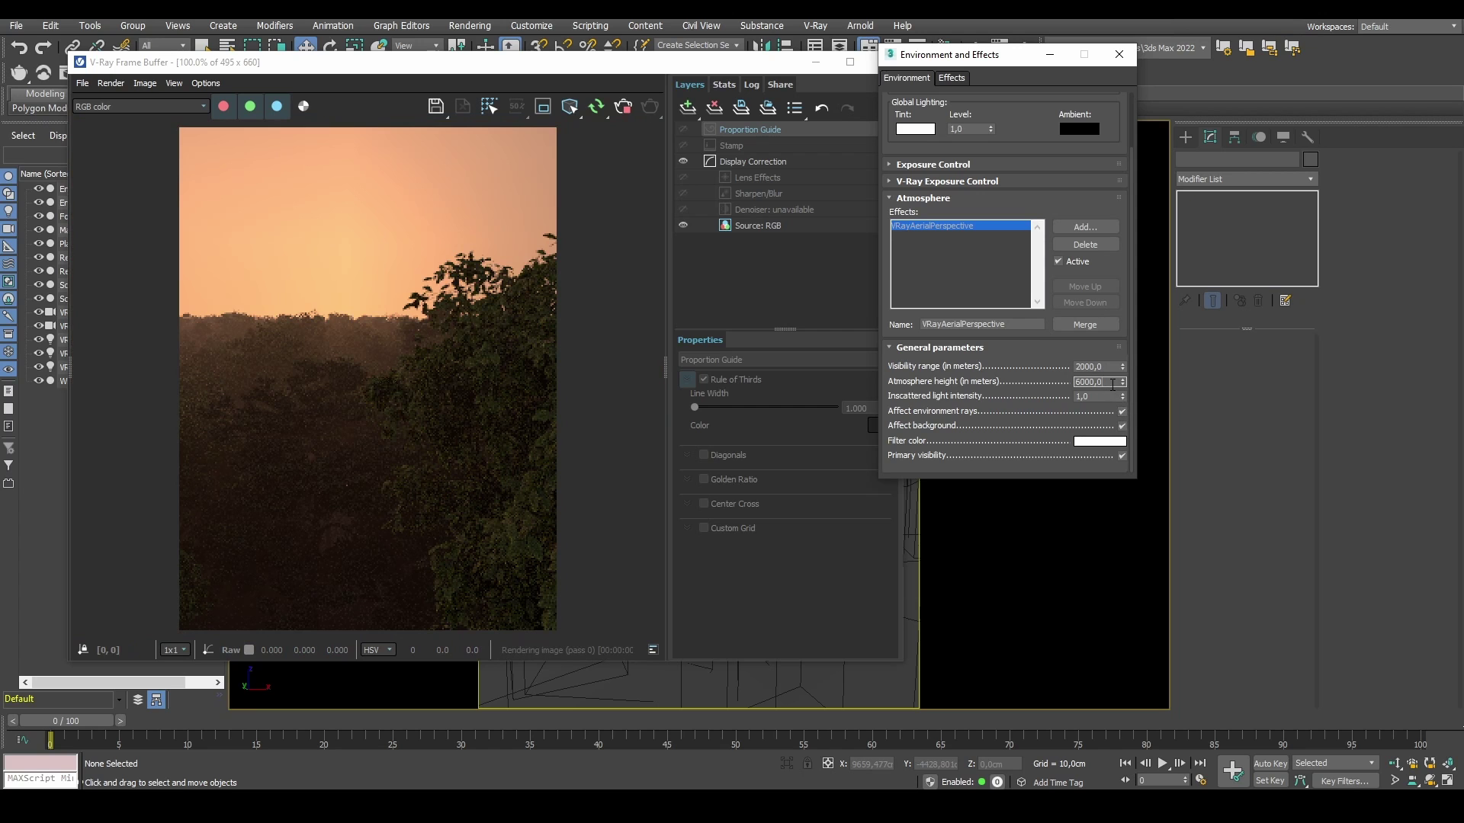
type("20")
key("Return")
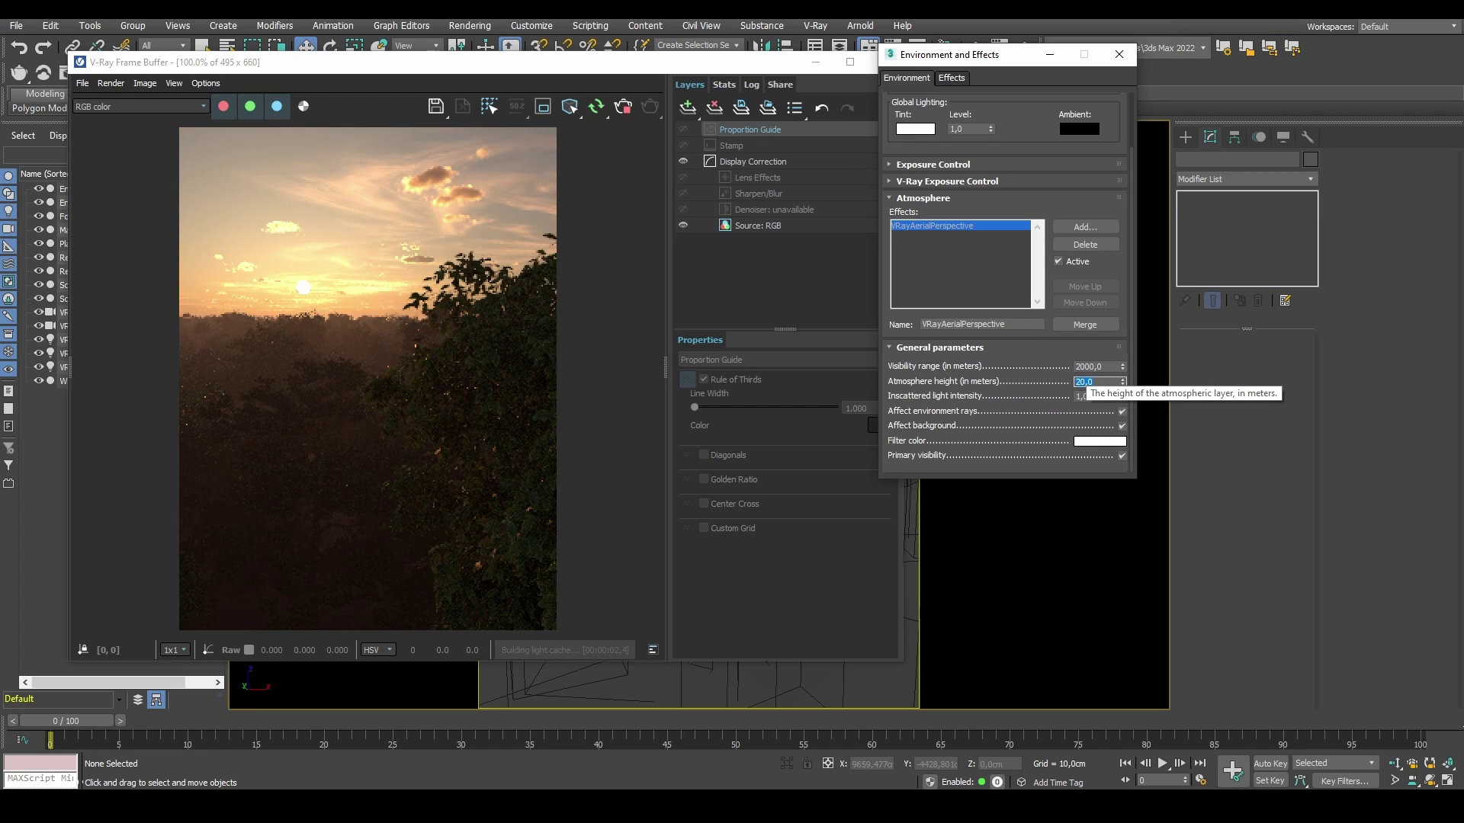
type("500")
key("Tab")
Step: Compare atmosphere heights of 30 m and 20 m in the render
double_click(1088, 380)
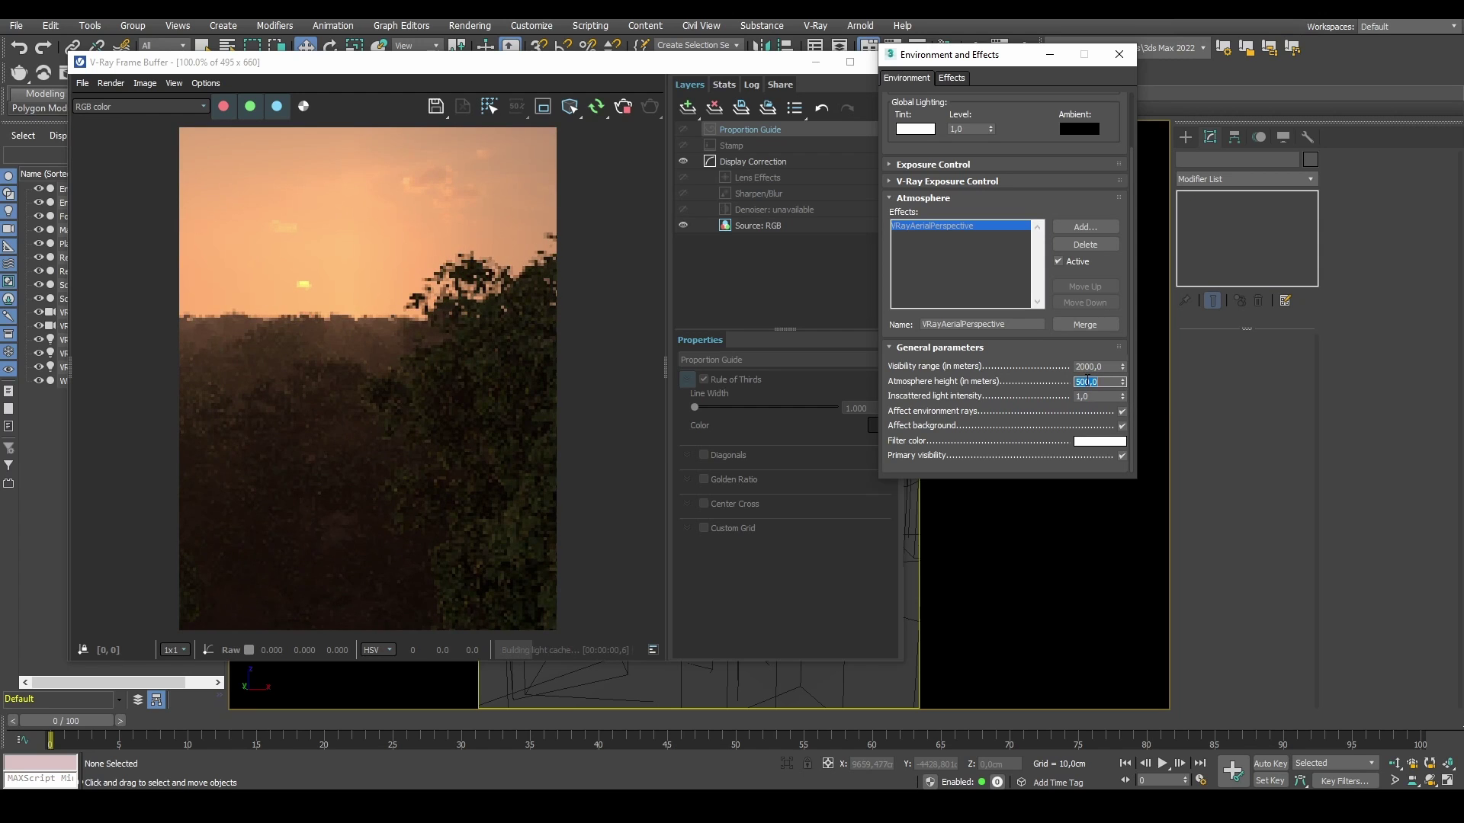
type("30")
key("Tab")
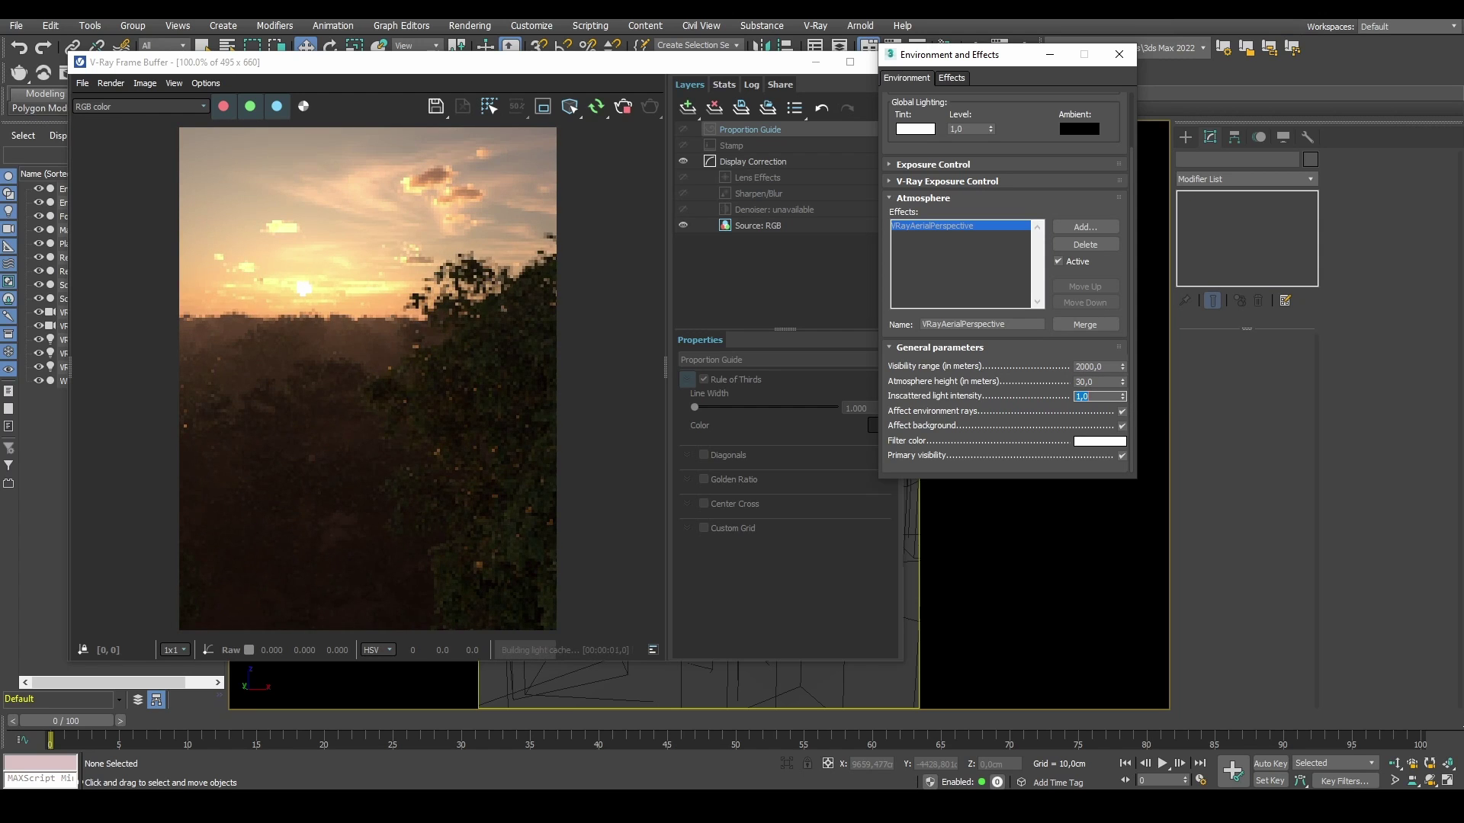
key("shift+Tab")
type("20")
key("Tab")
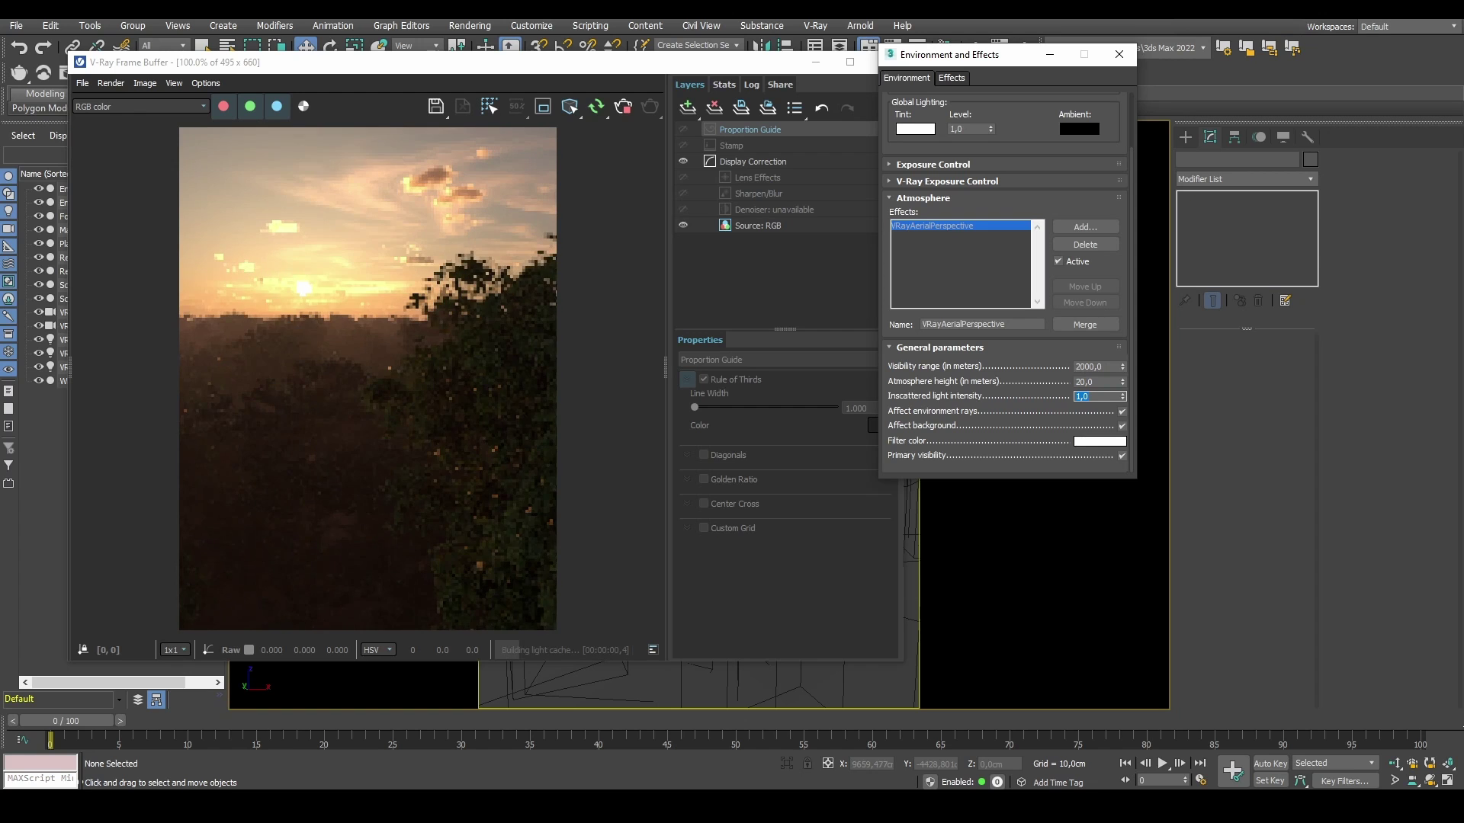
Step: Try an atmosphere height of 1 m in the render and return it to 20 m
key("shift+Tab")
type("1")
key("Tab")
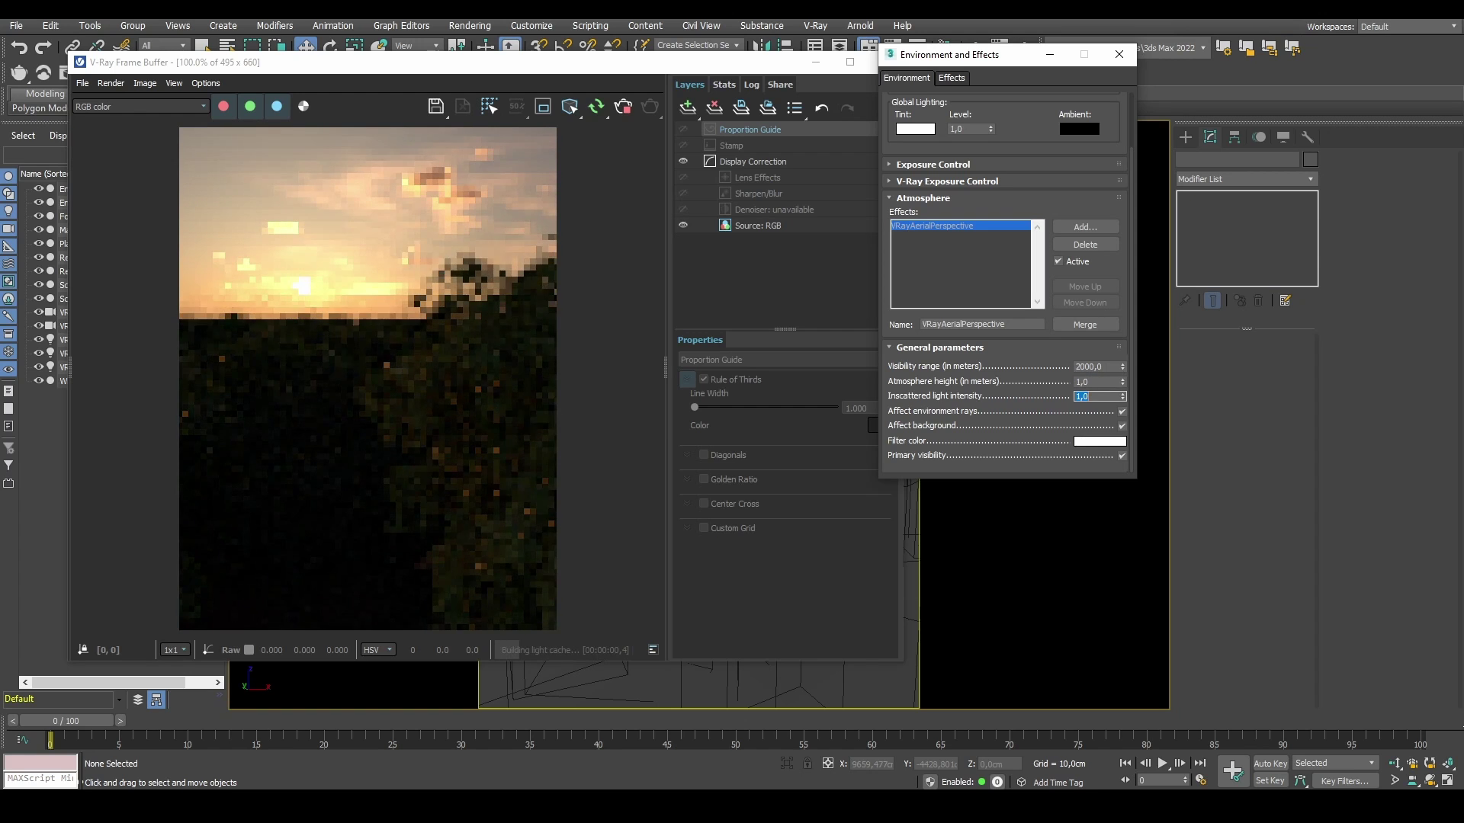
key("shift+Tab")
type("20")
key("Tab")
Step: Test low atmosphere heights of 5 m, 8 m and 10 m in the render
key("shift+Tab")
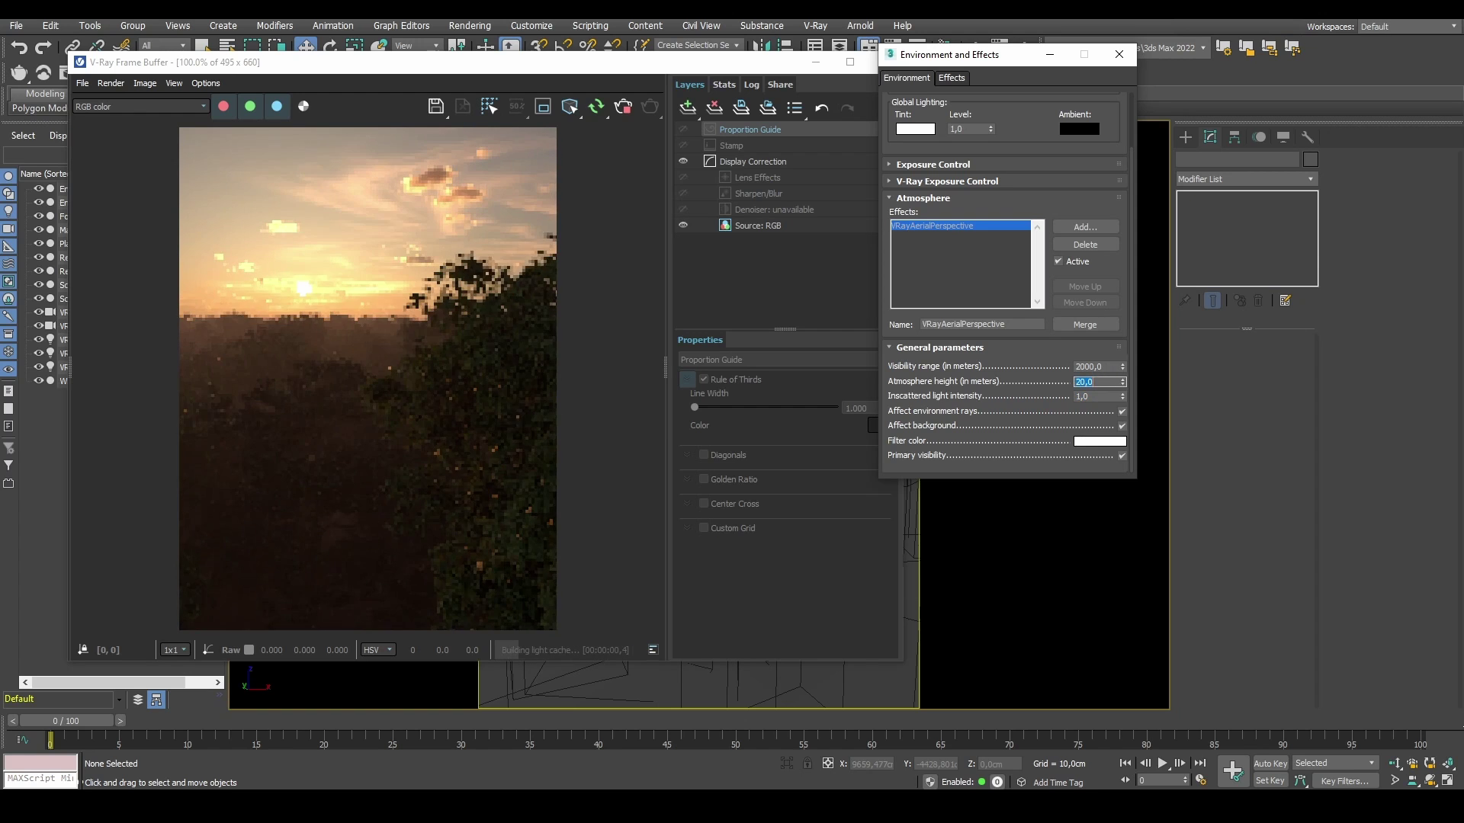
key("Tab")
key("shift+Tab")
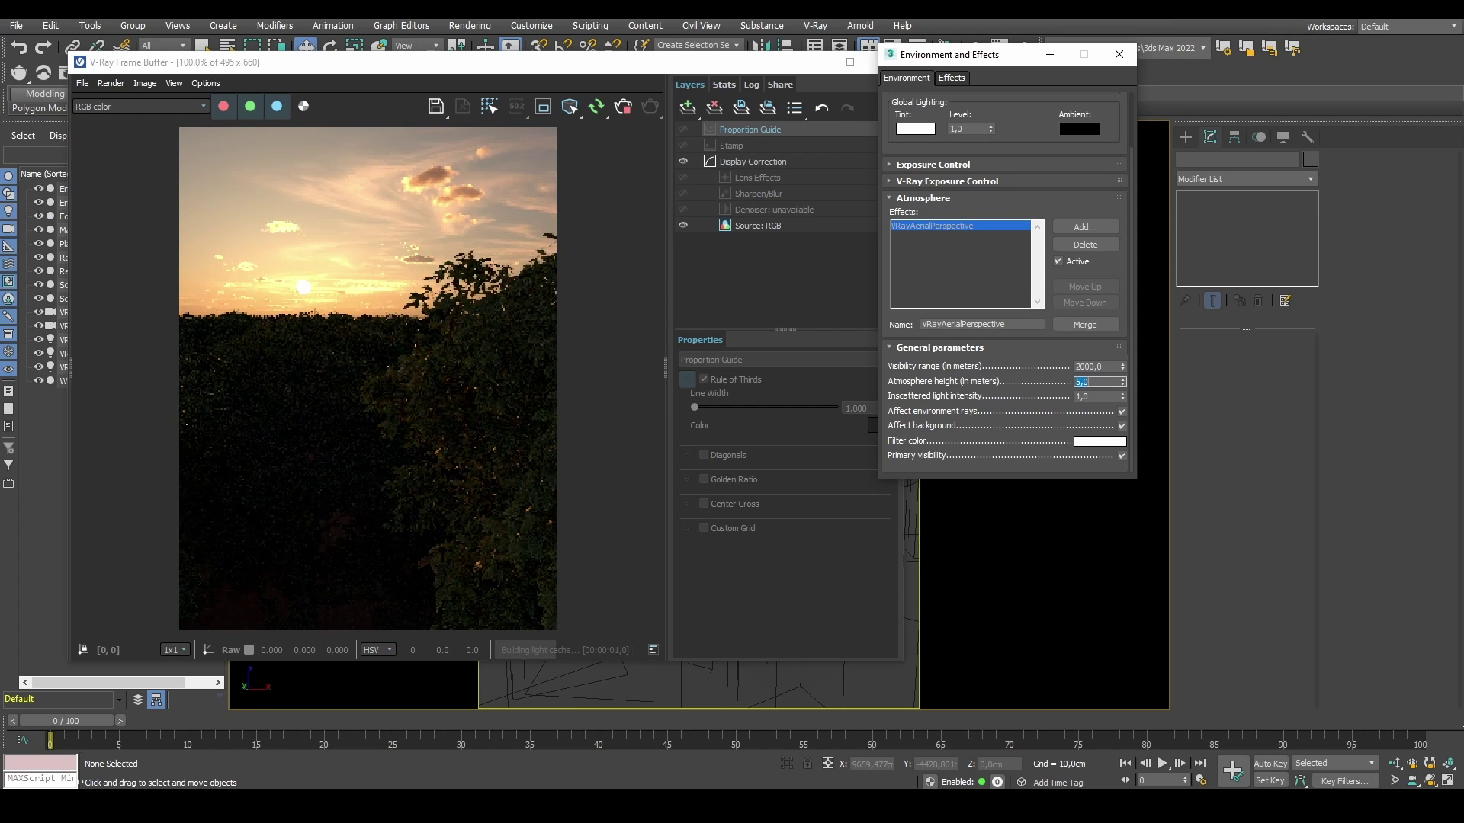
type("8")
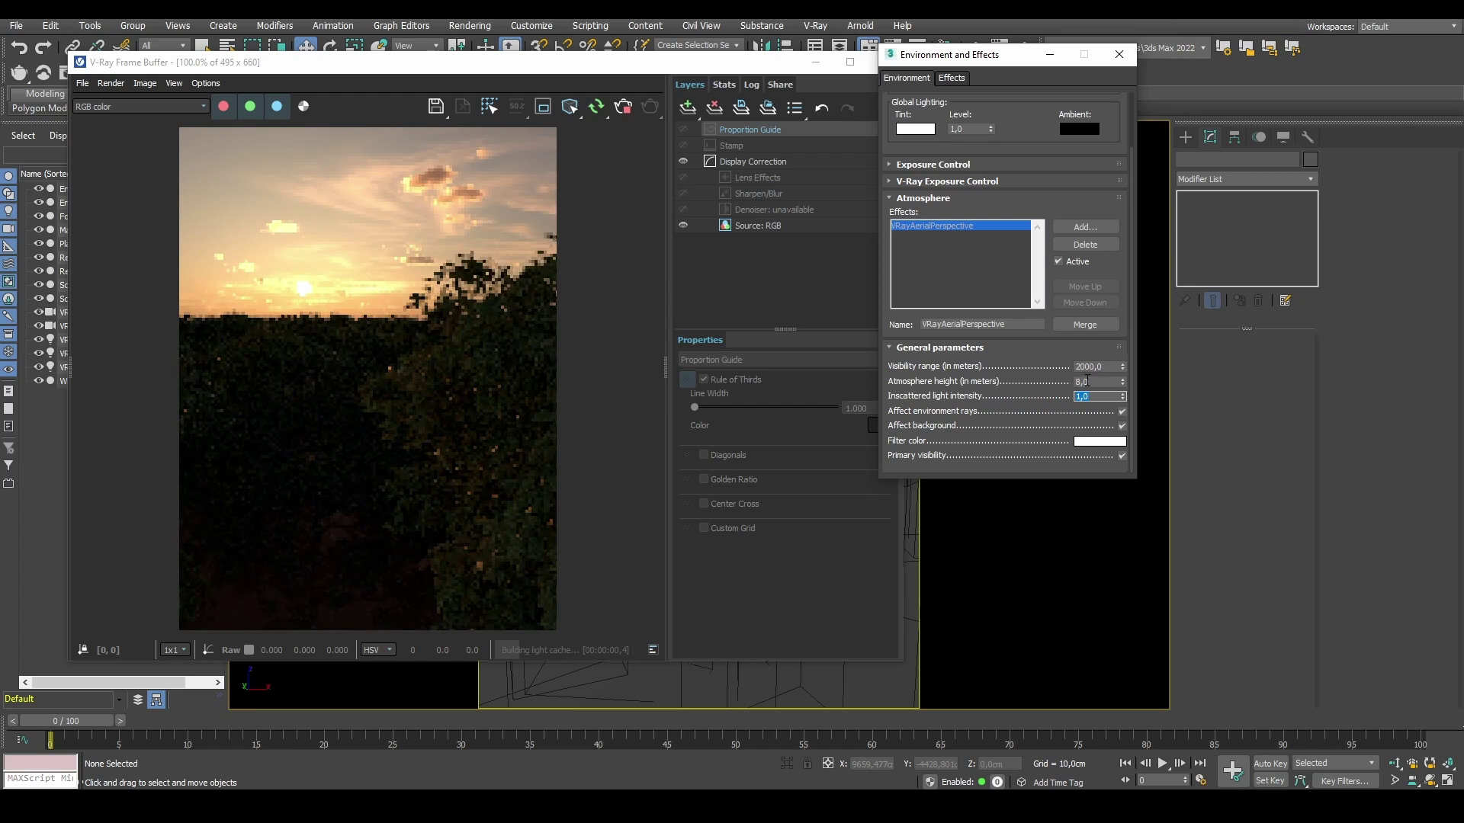
key("Tab")
key("shift+Tab")
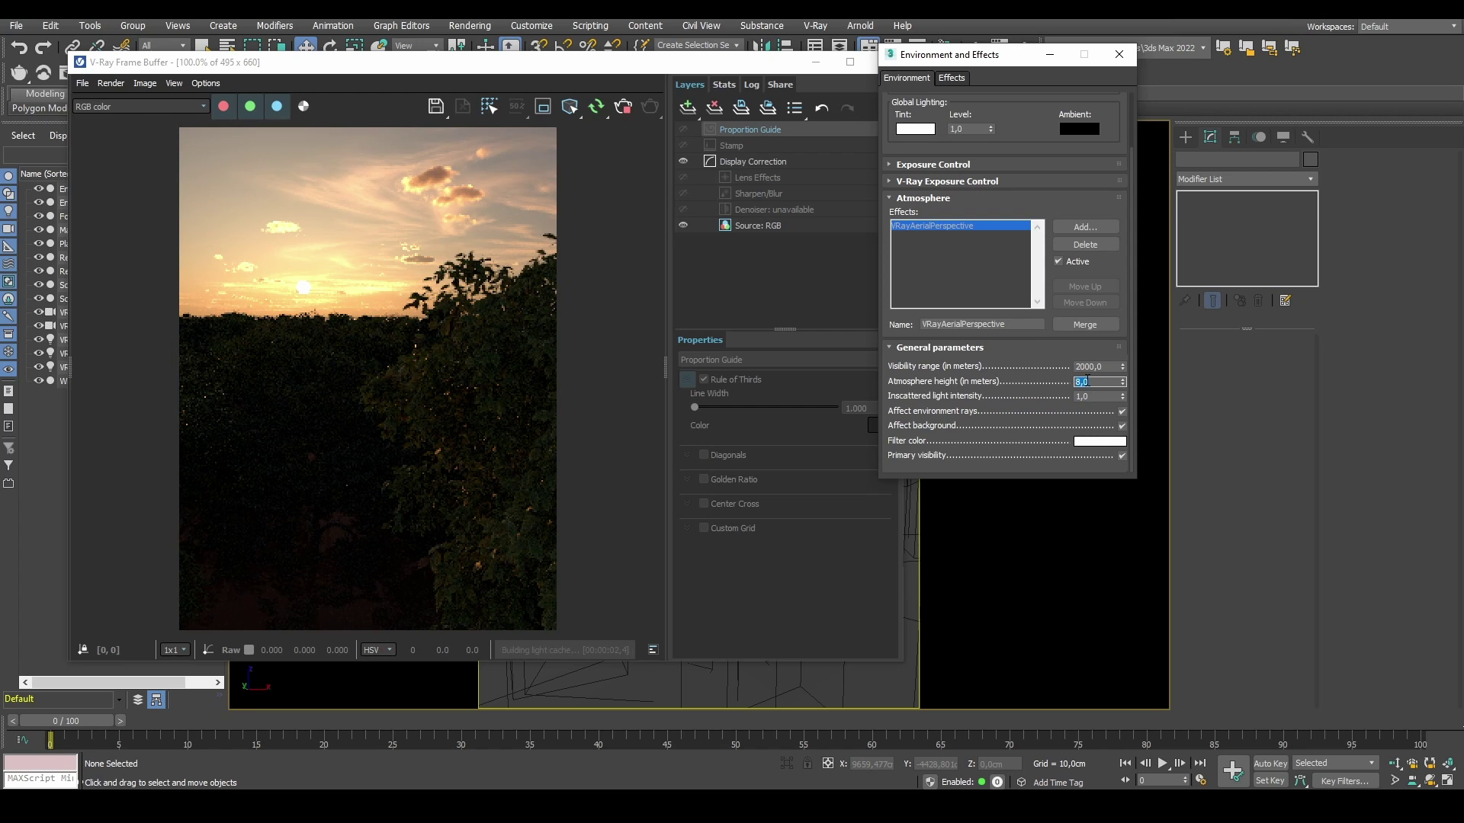
type("10")
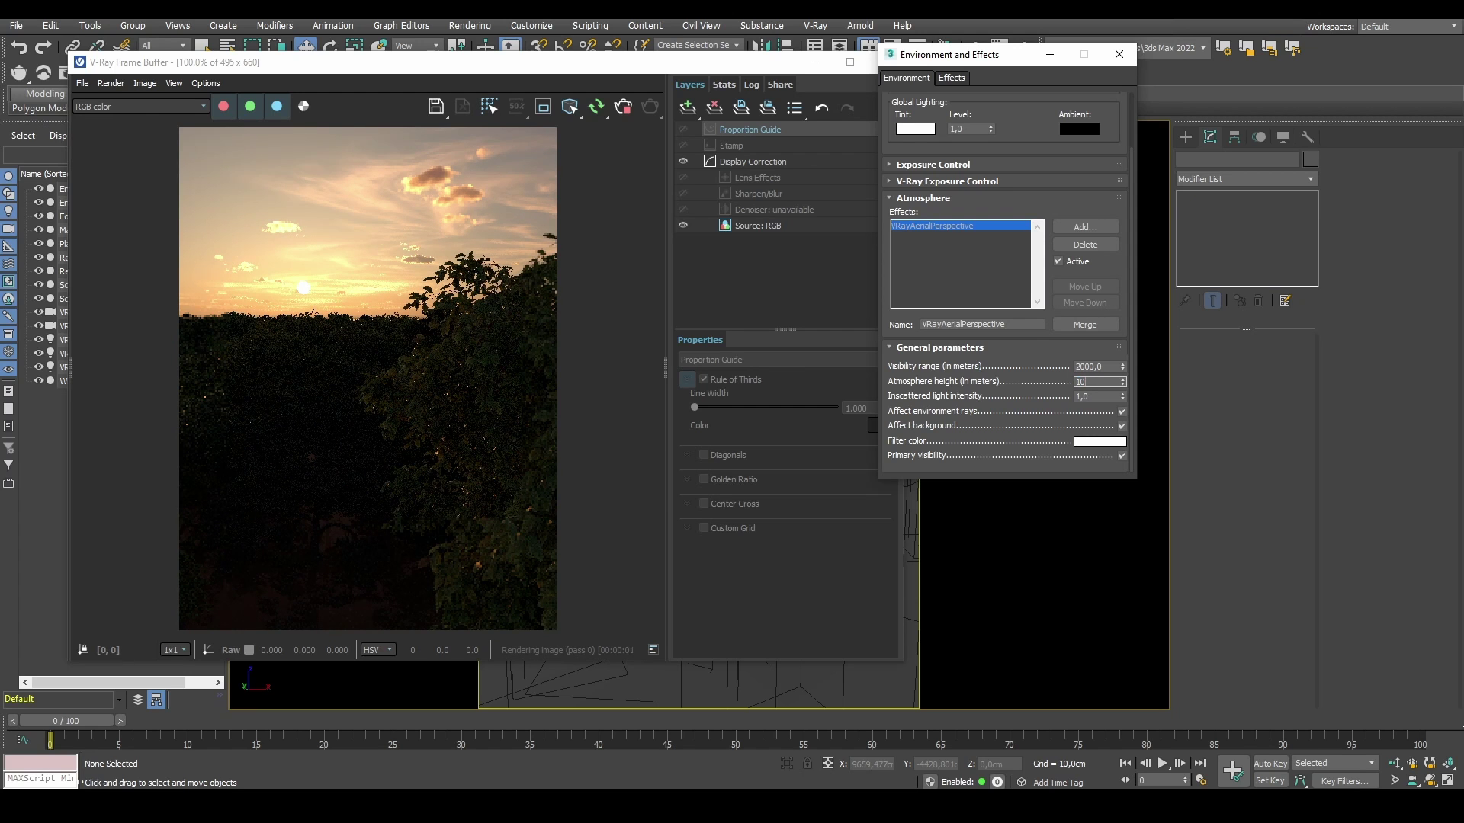
key("Tab")
Step: Try an atmosphere height of 200 m for the aerial perspective
key("shift+Tab")
type("200")
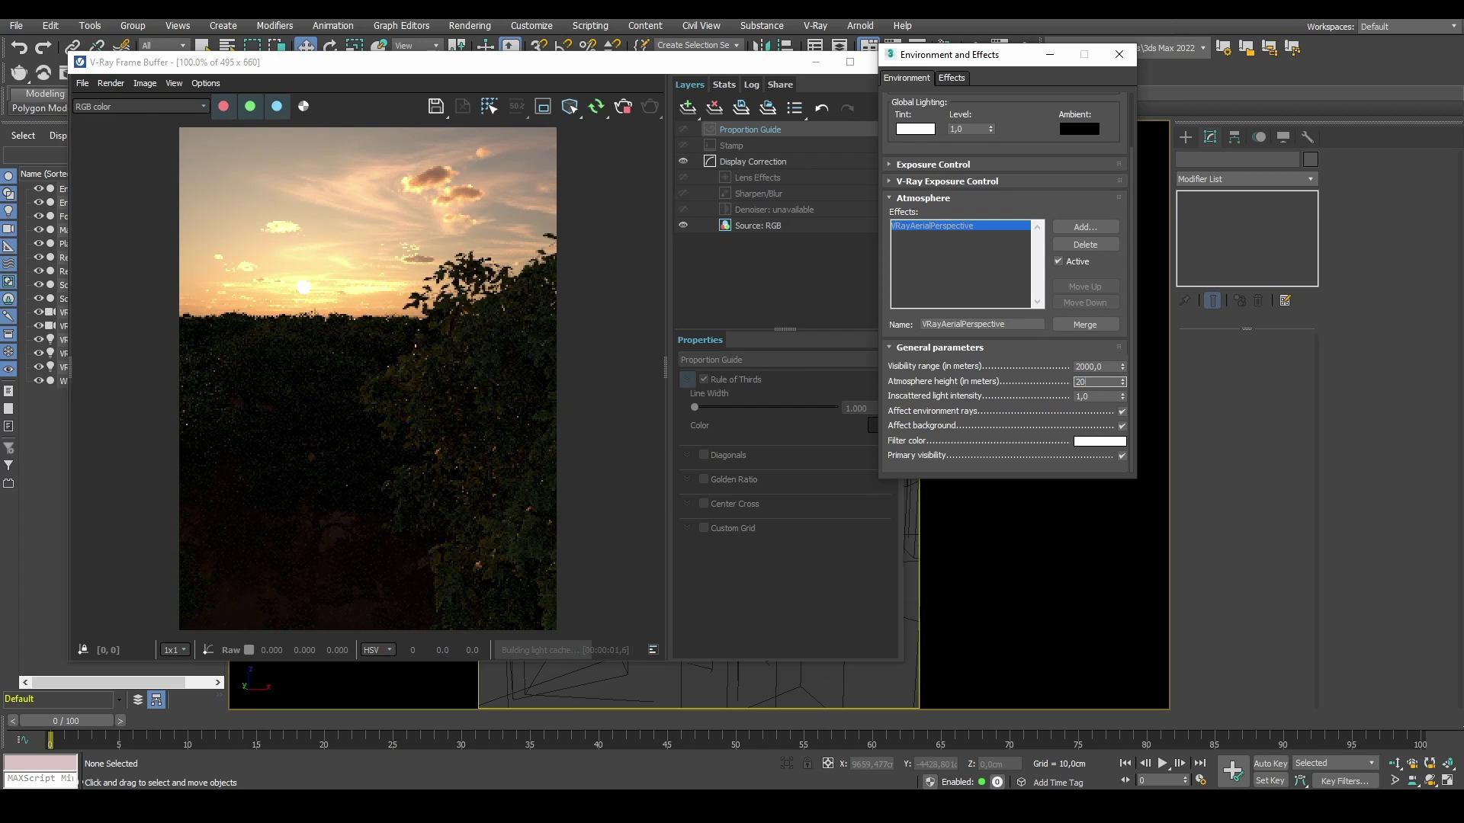
key("Tab")
Step: Set the atmosphere height to 30 m and inspect the haze along the rendered horizon at 200%
key("shift+Tab")
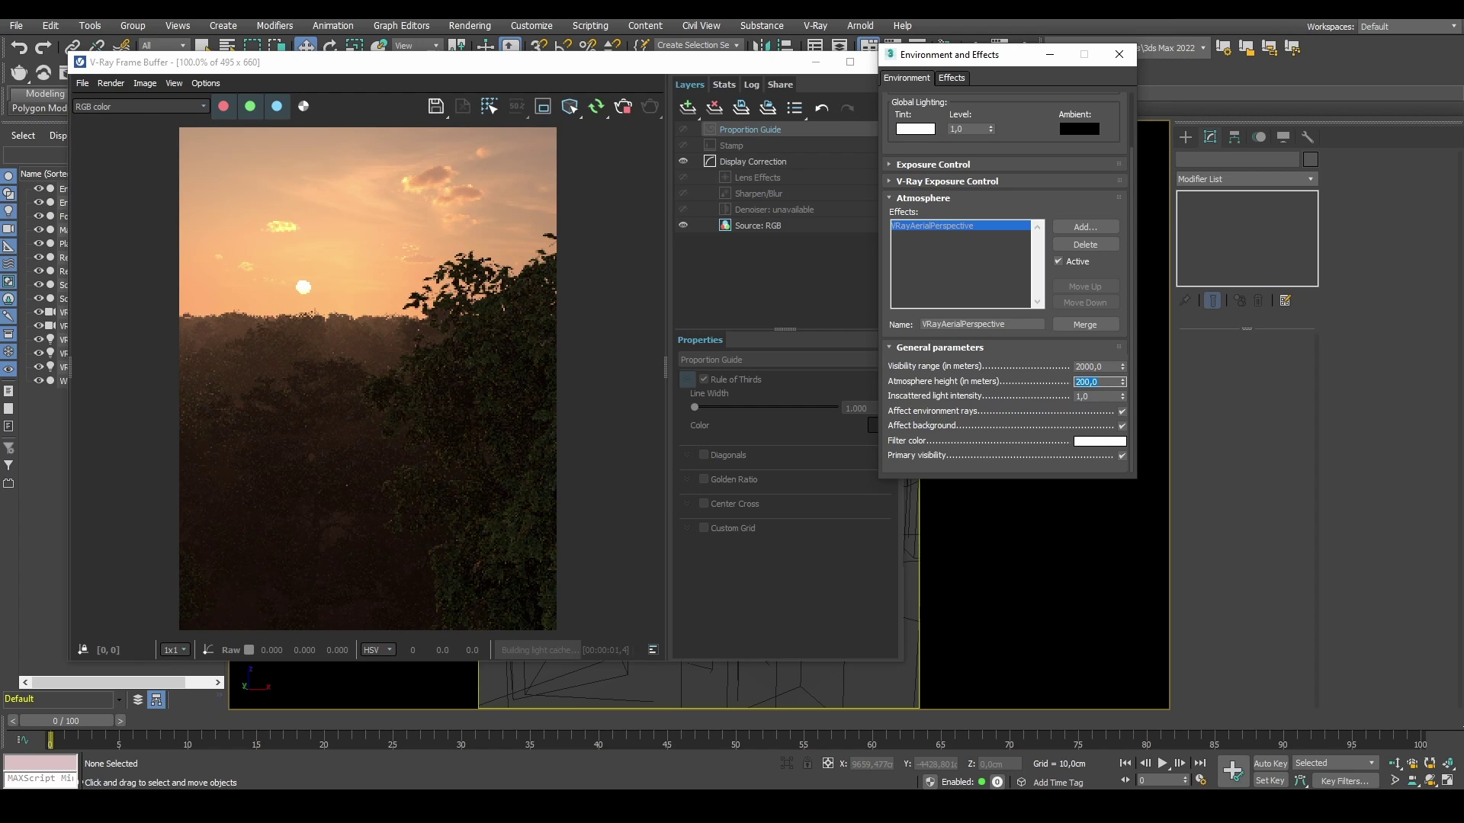
type("30")
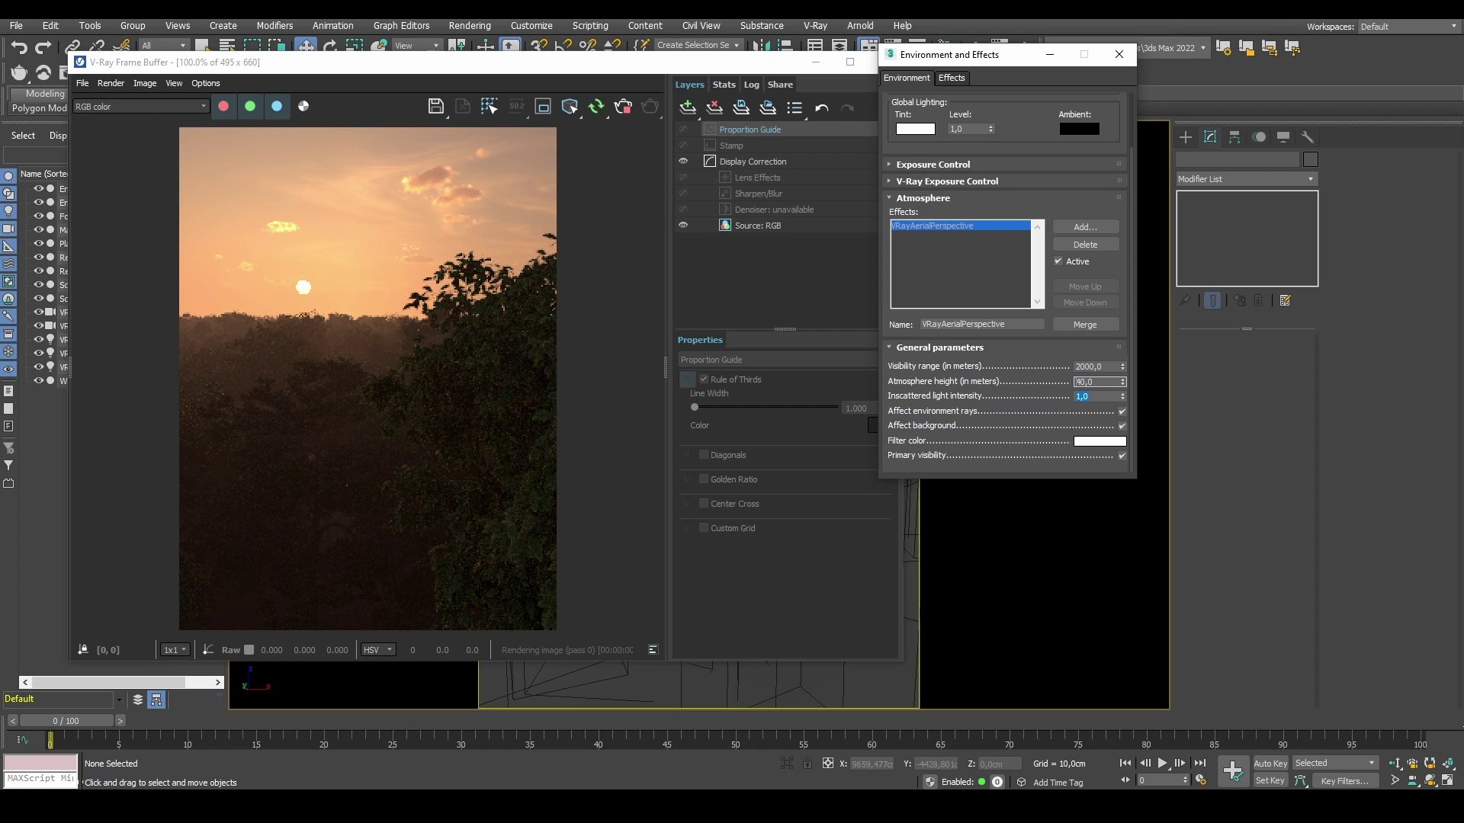
key("Tab")
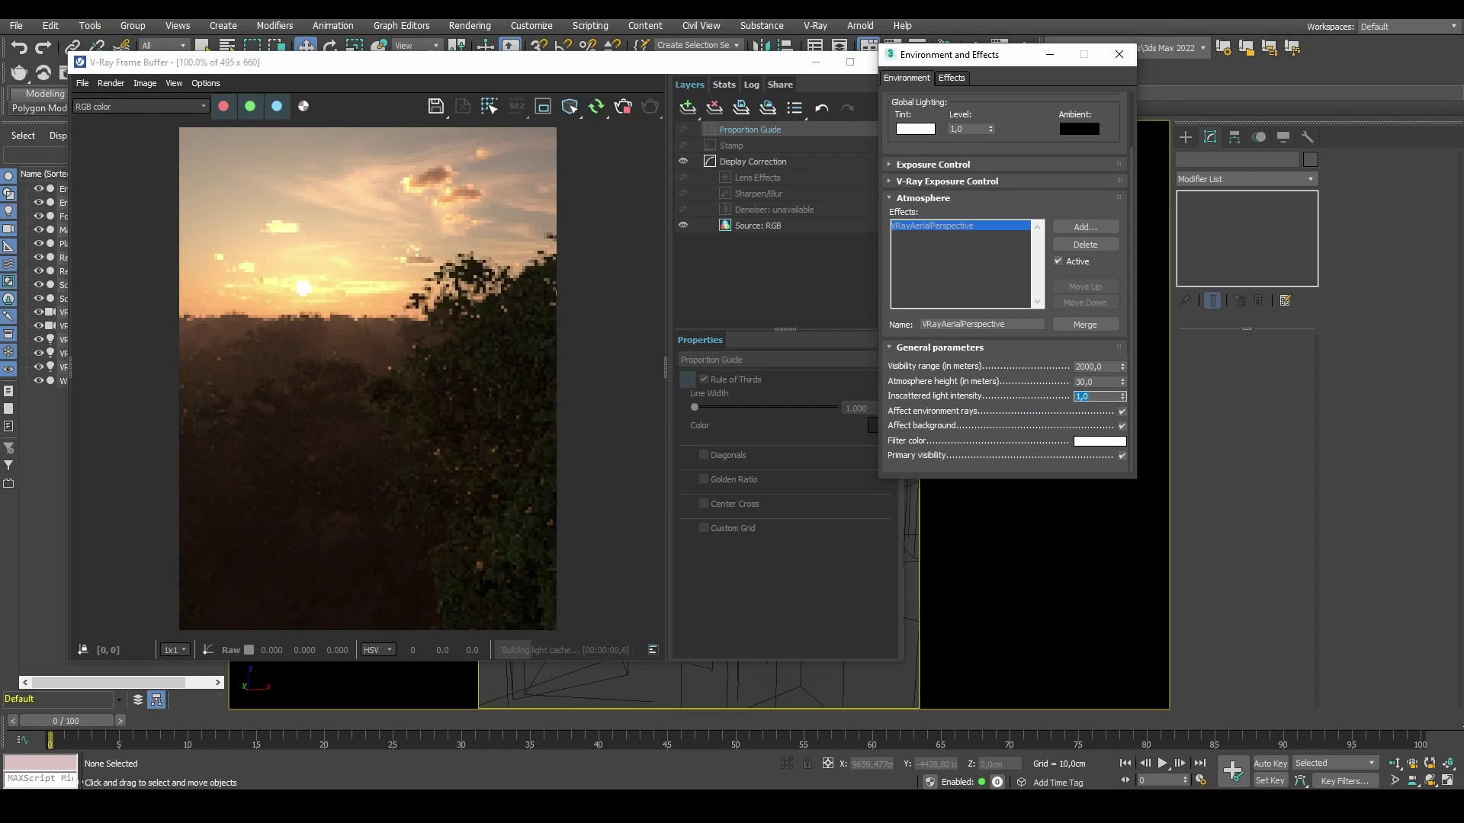
key("shift+Tab")
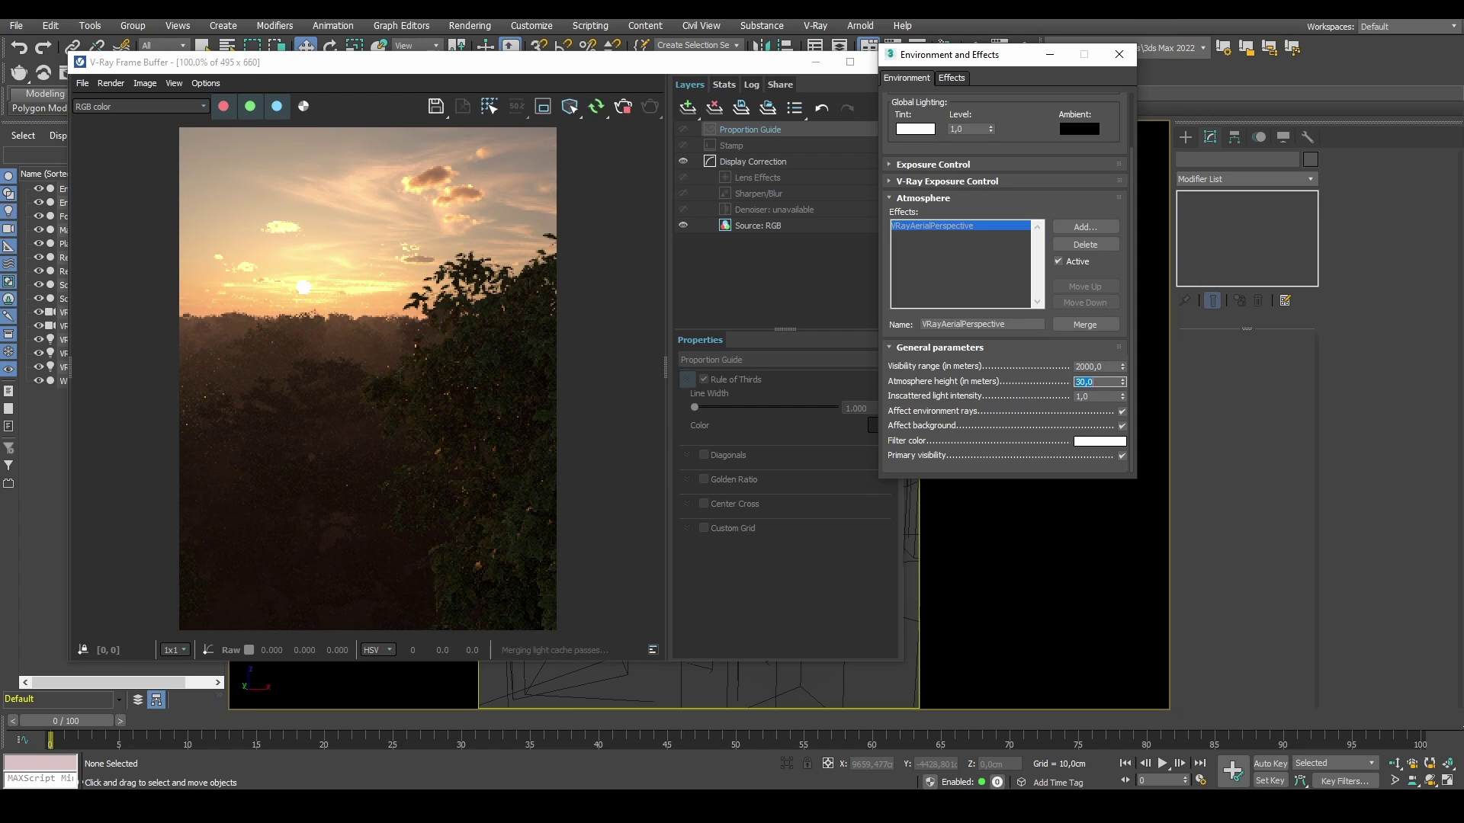
left_click(307, 320)
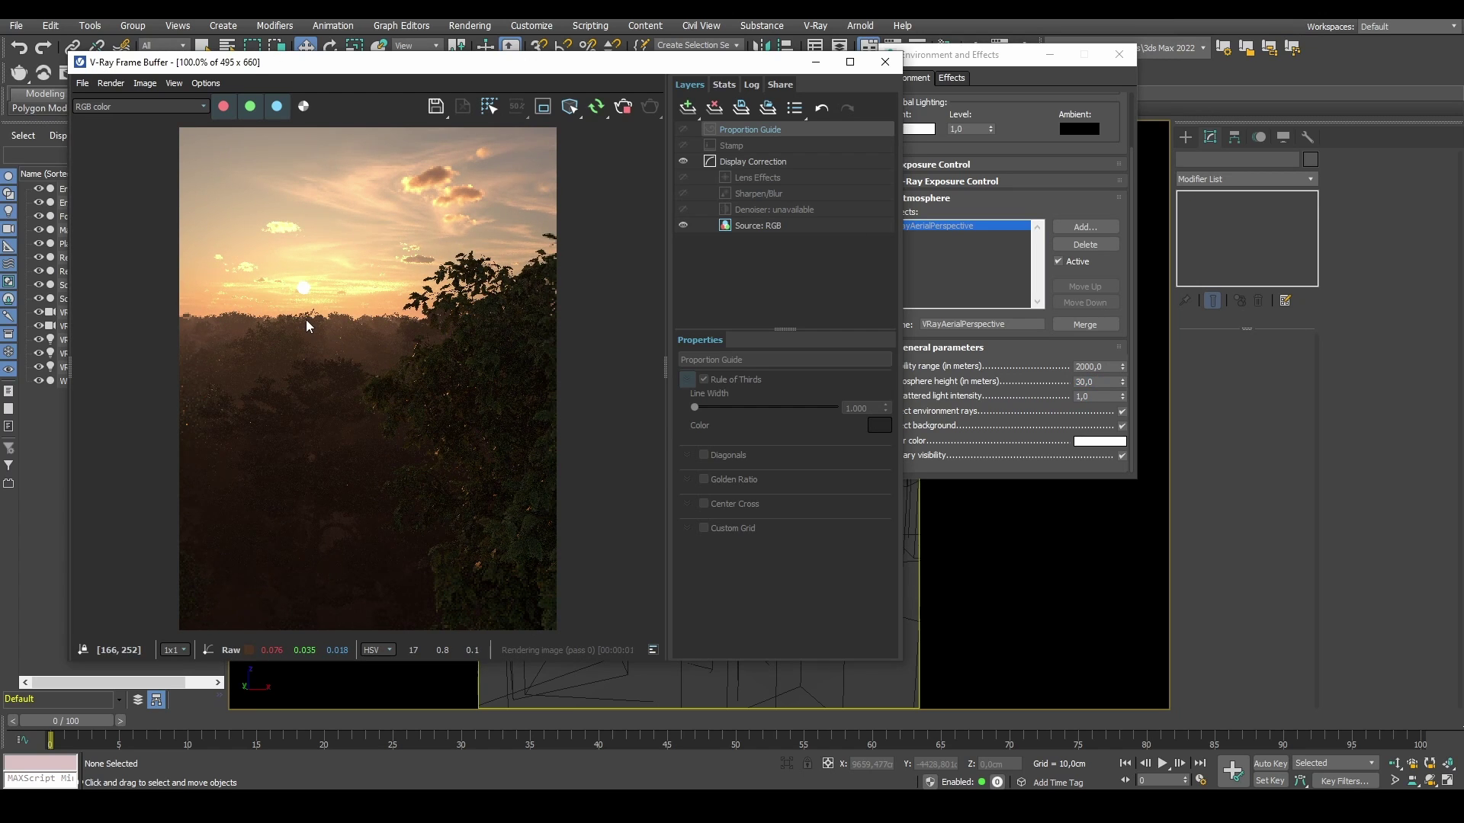
scroll(308, 320, "up", 1)
Step: Disable the aerial perspective's effect on environment rays and check the whole rendered image at 100%
left_click(1100, 367)
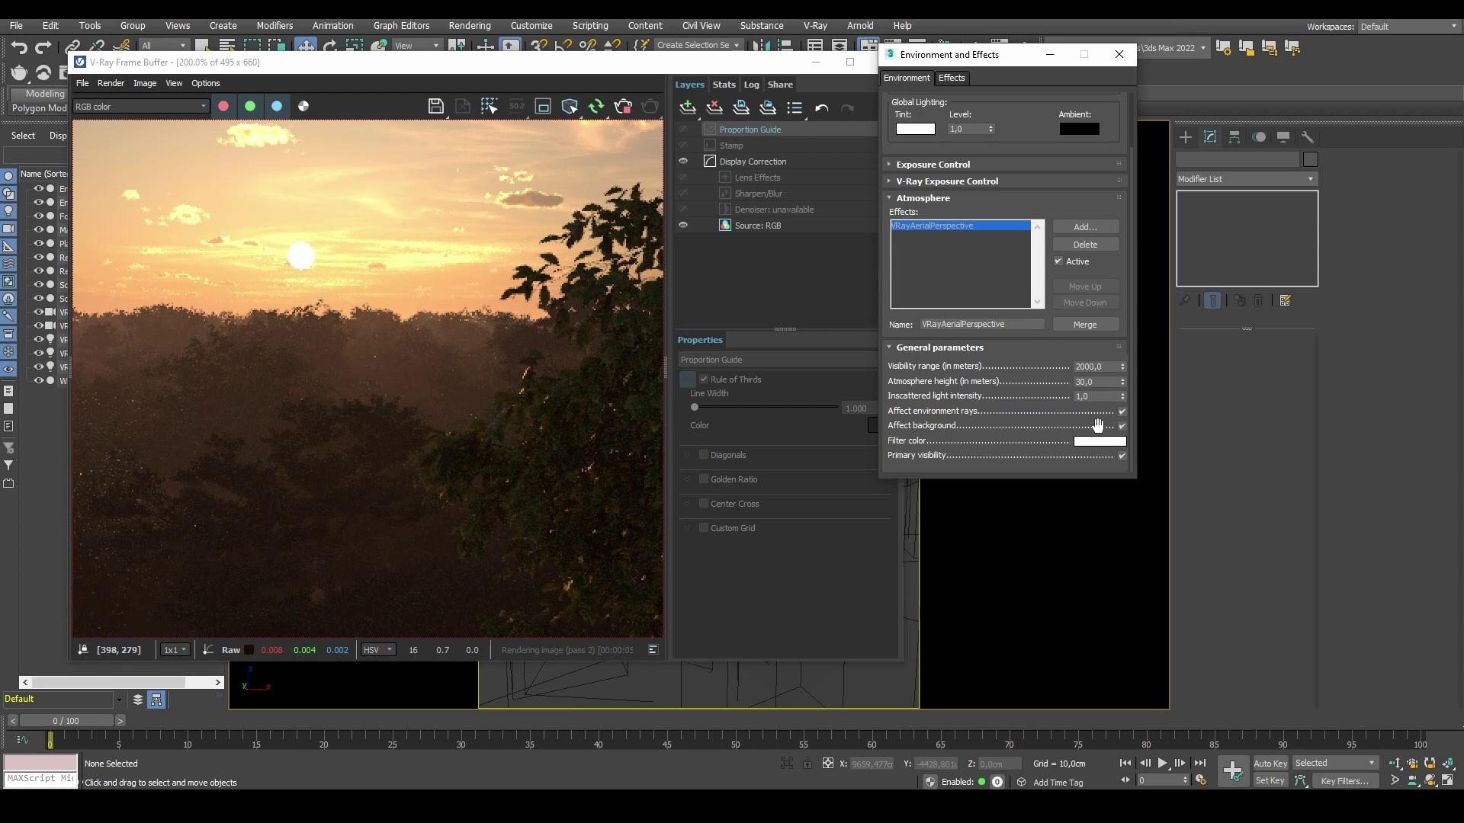
left_click(1122, 411)
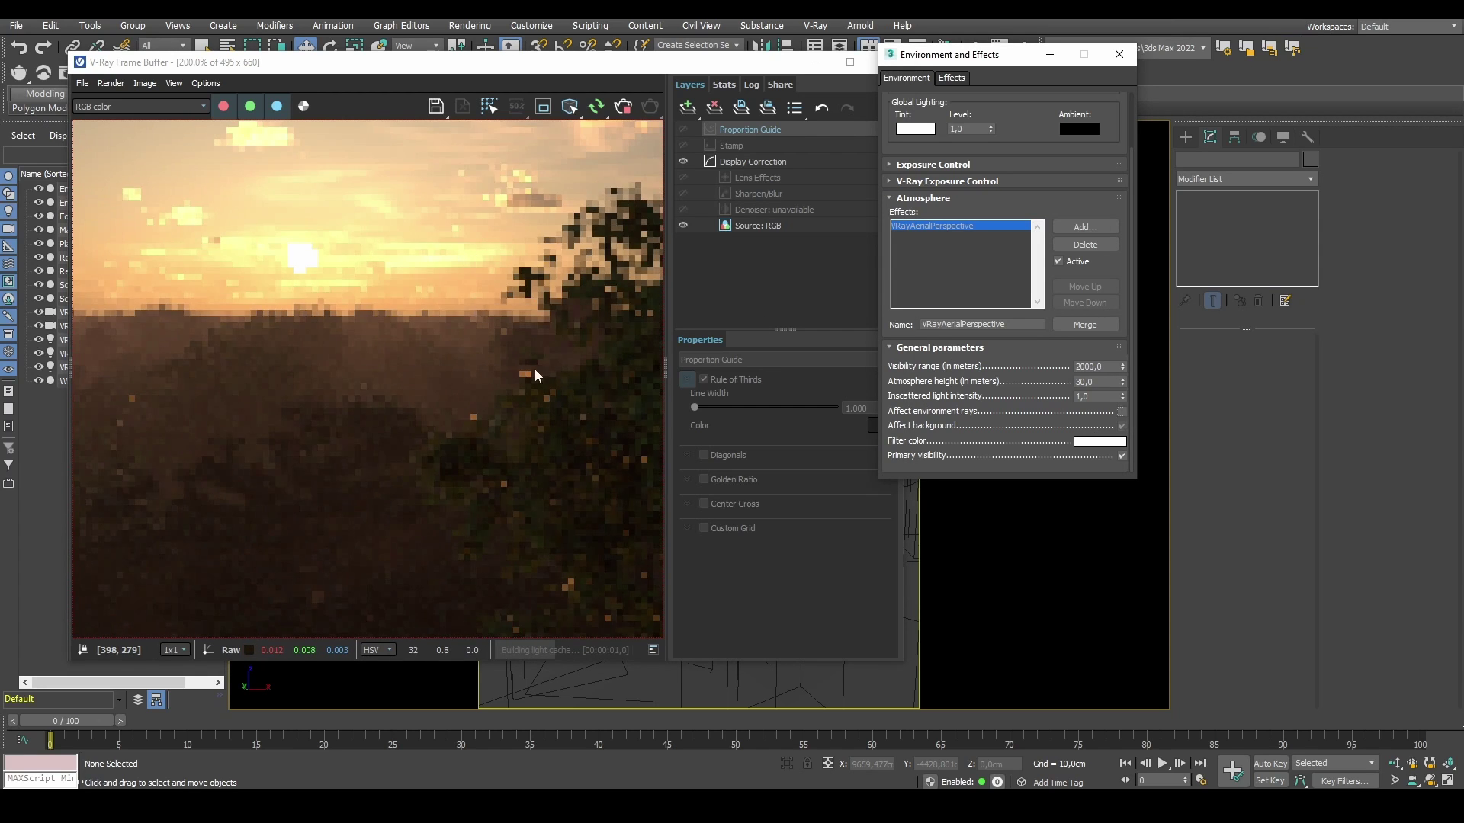
left_click(436, 363)
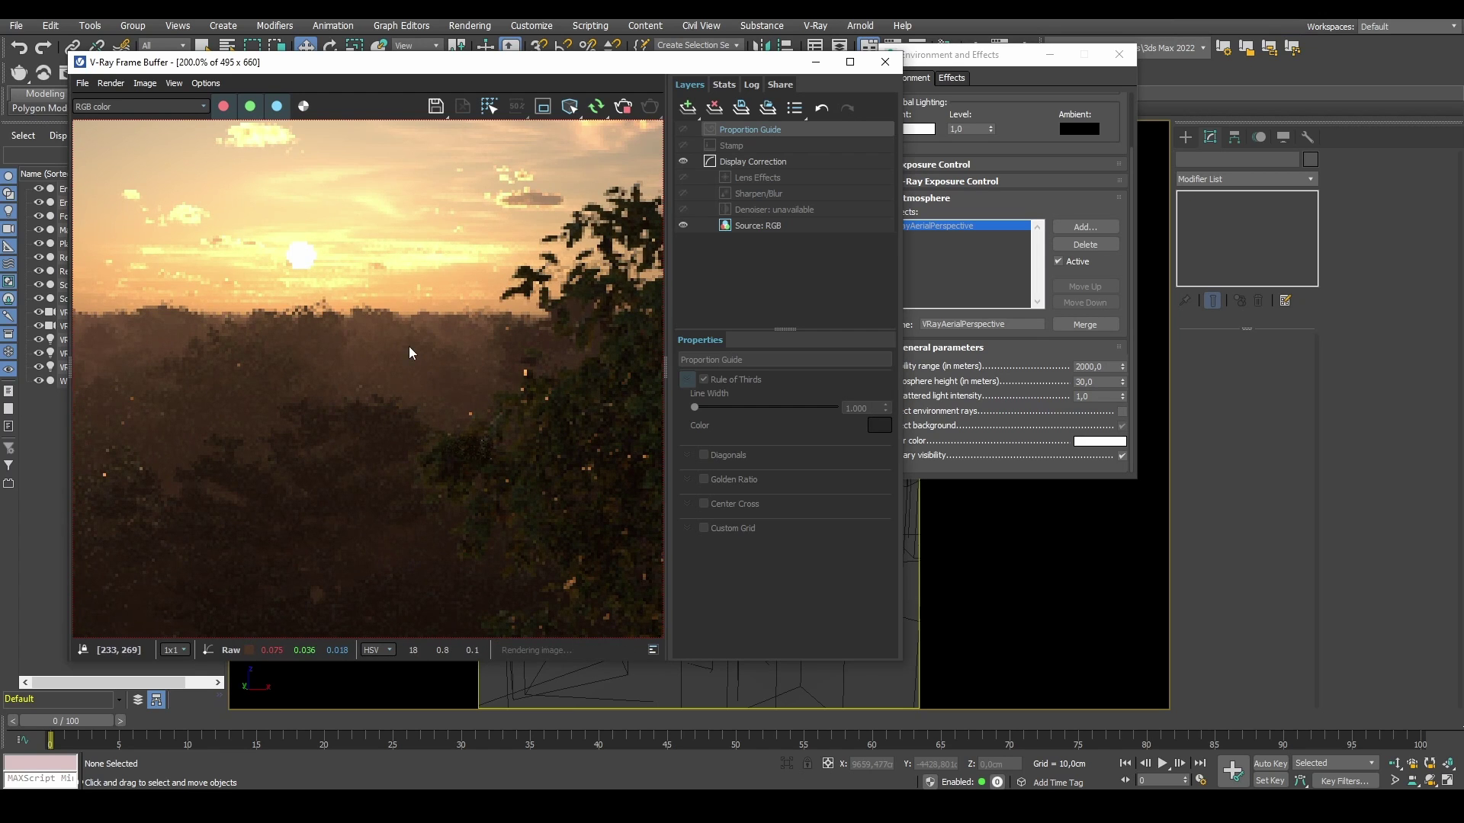
scroll(409, 346, "down", 1)
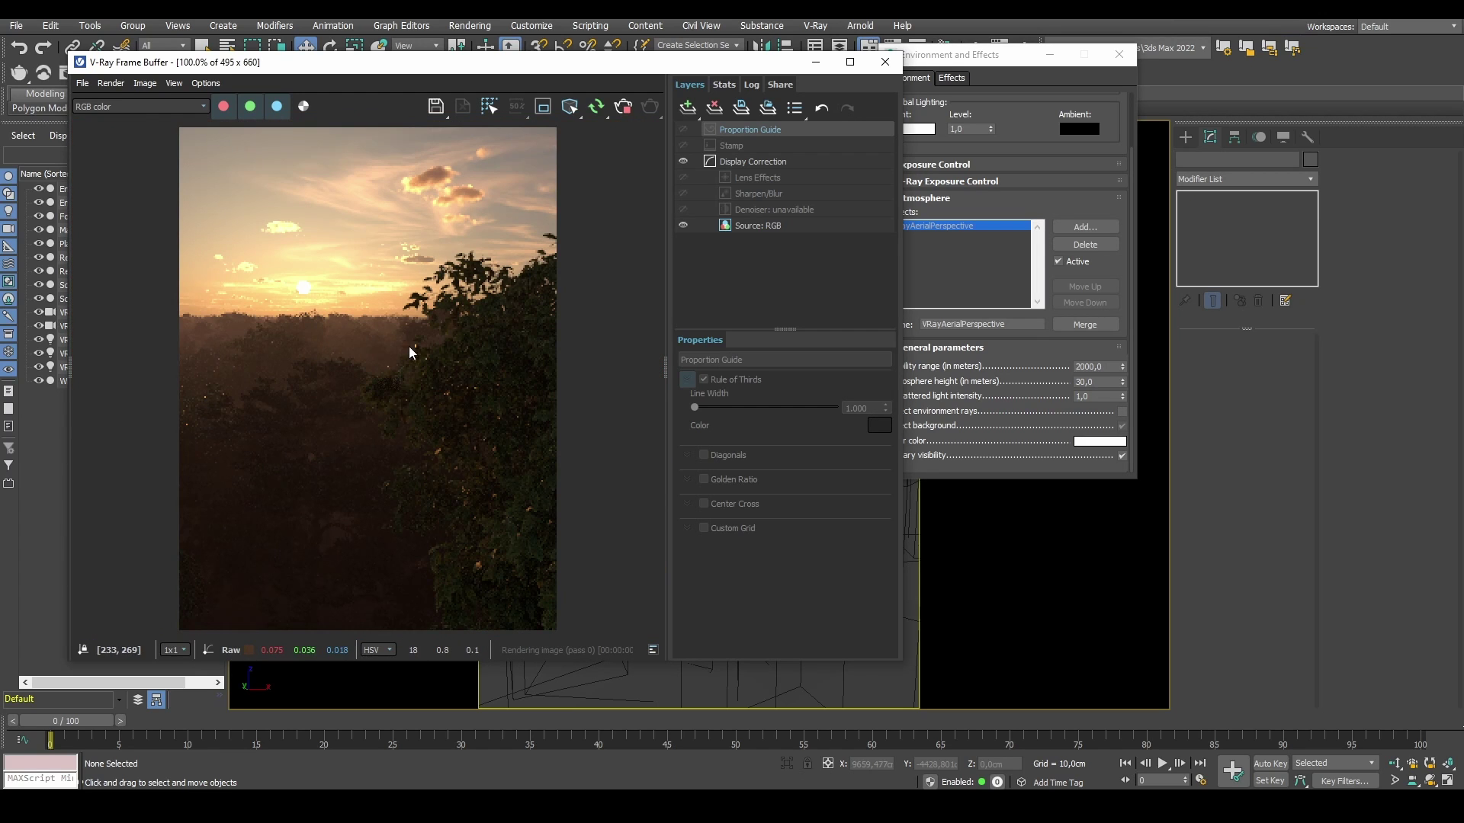
Step: Test a bright blue filter color on the aerial perspective, restore it to white, and check the rendered horizon
left_click(1116, 366)
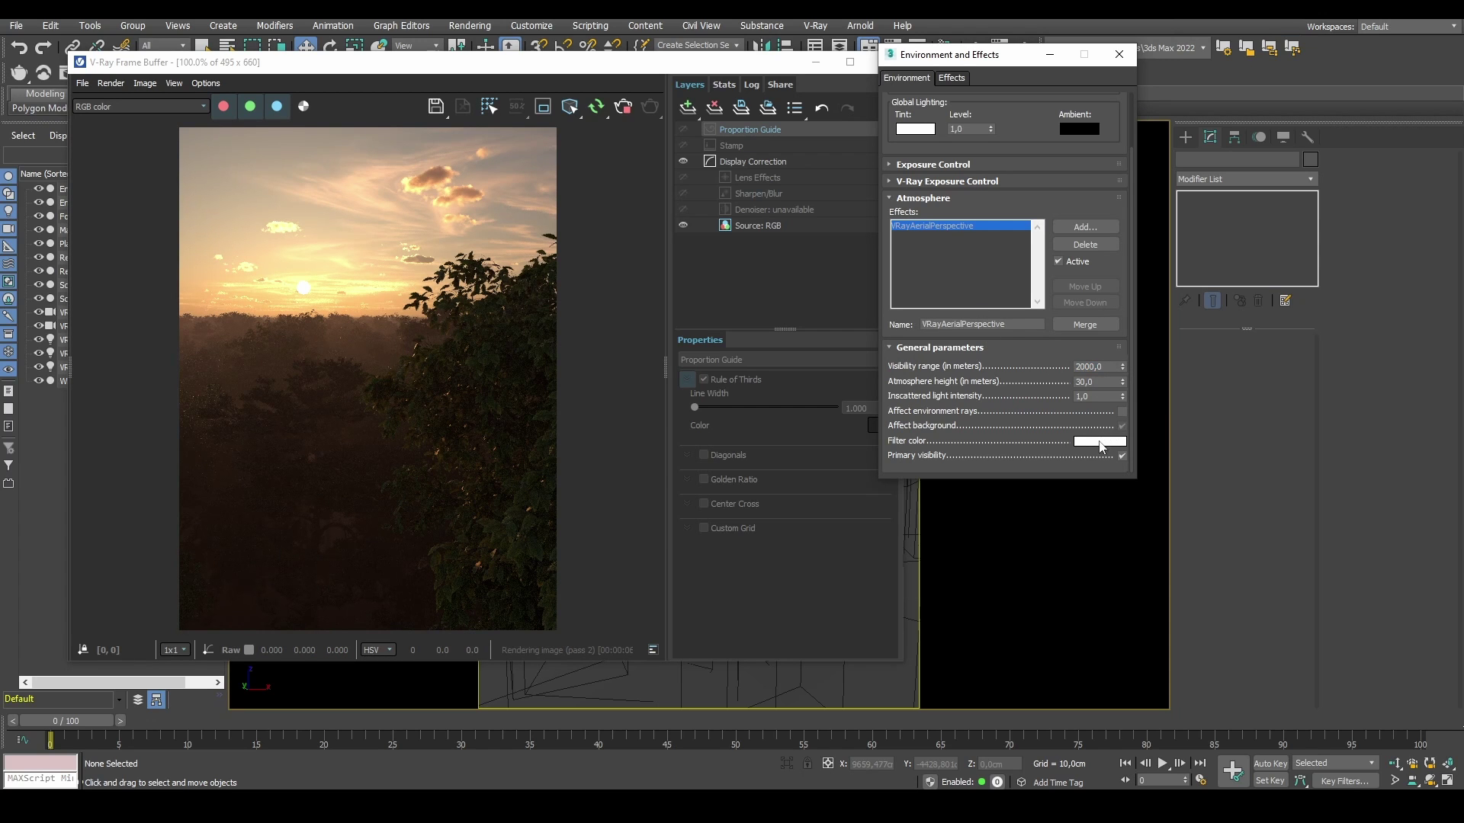
left_click(1098, 443)
left_click(830, 354)
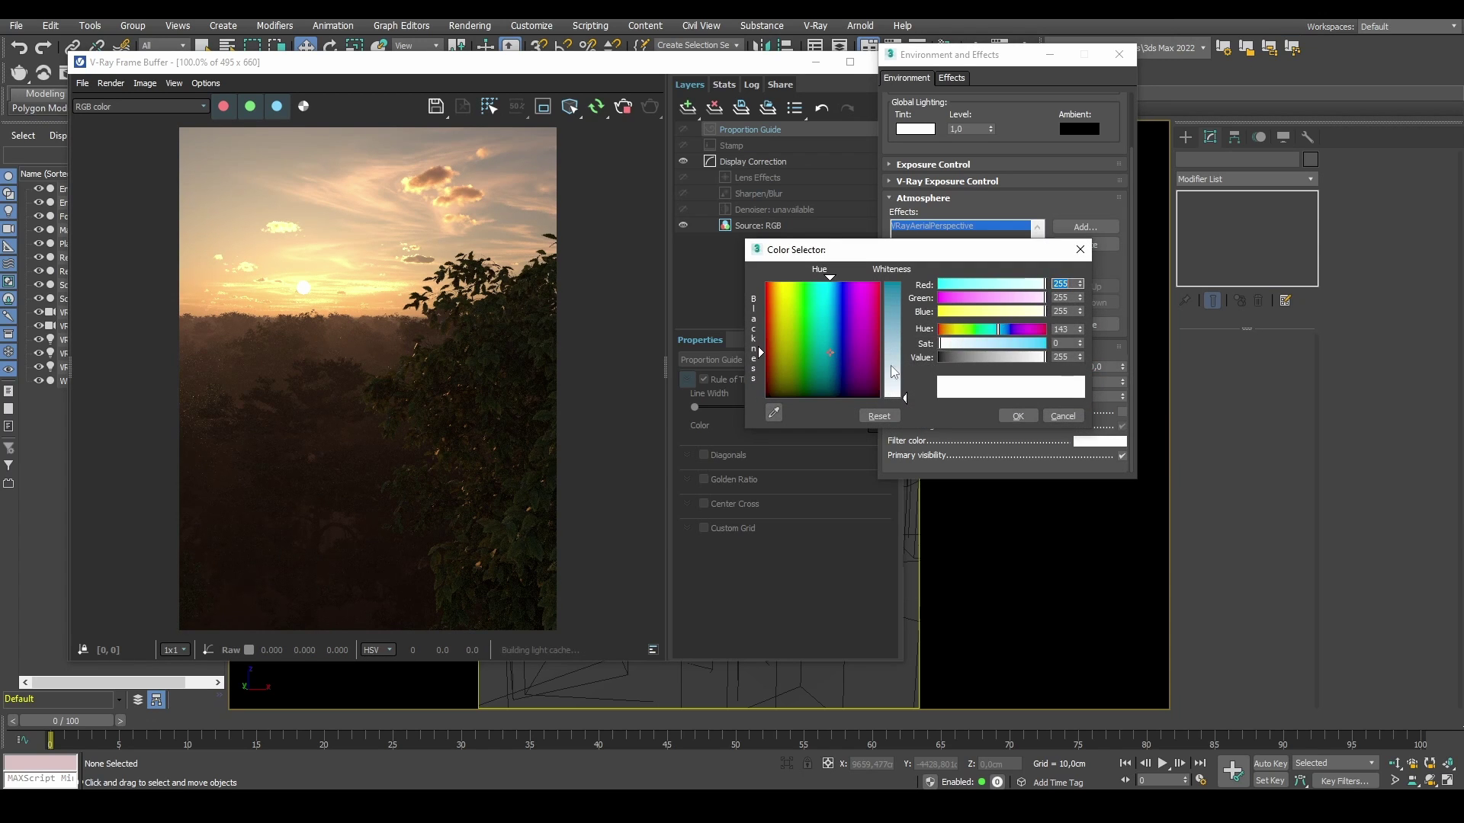
left_click_drag(890, 365, 895, 290)
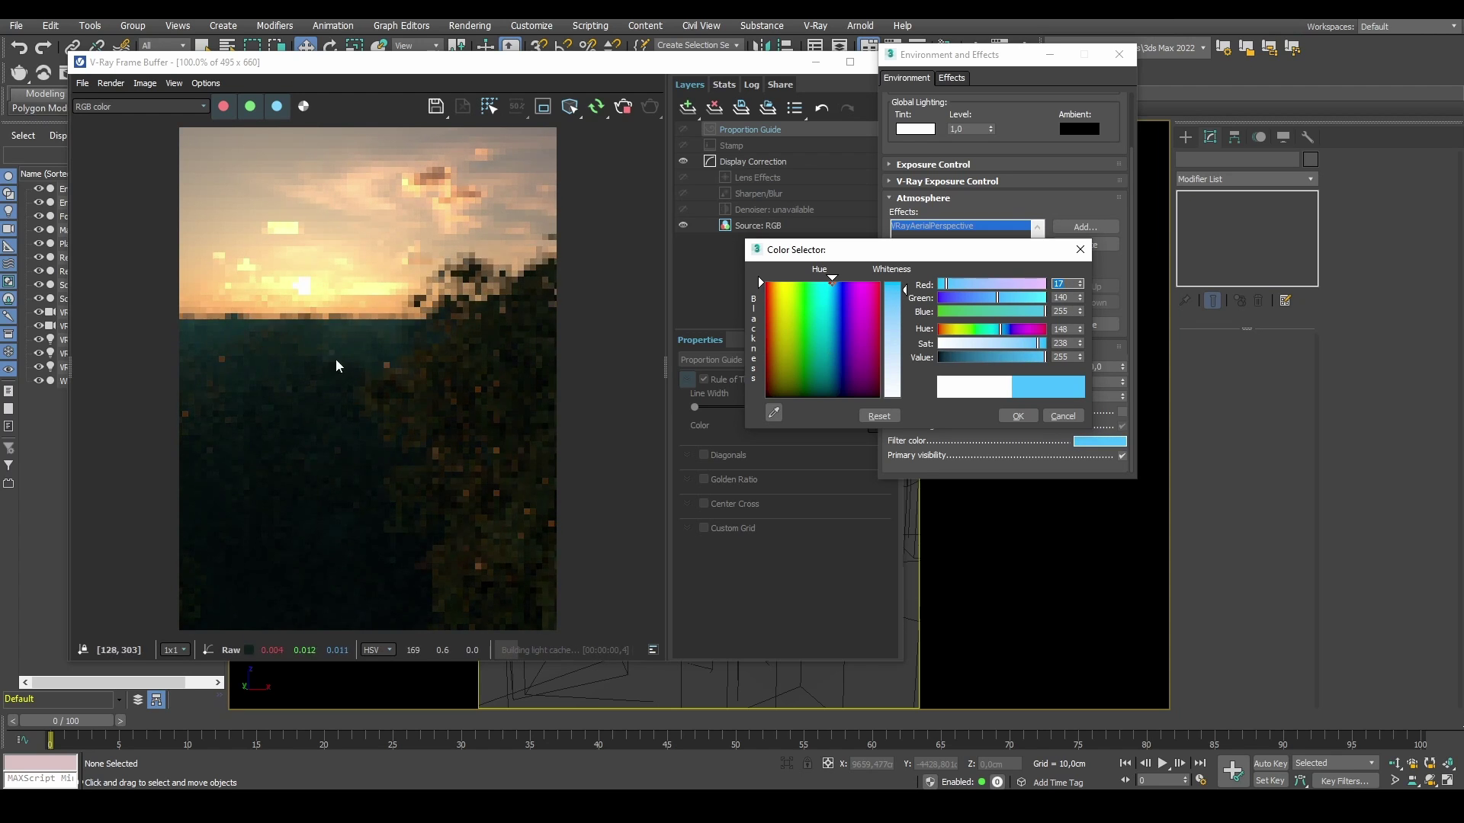
left_click_drag(806, 383, 820, 398)
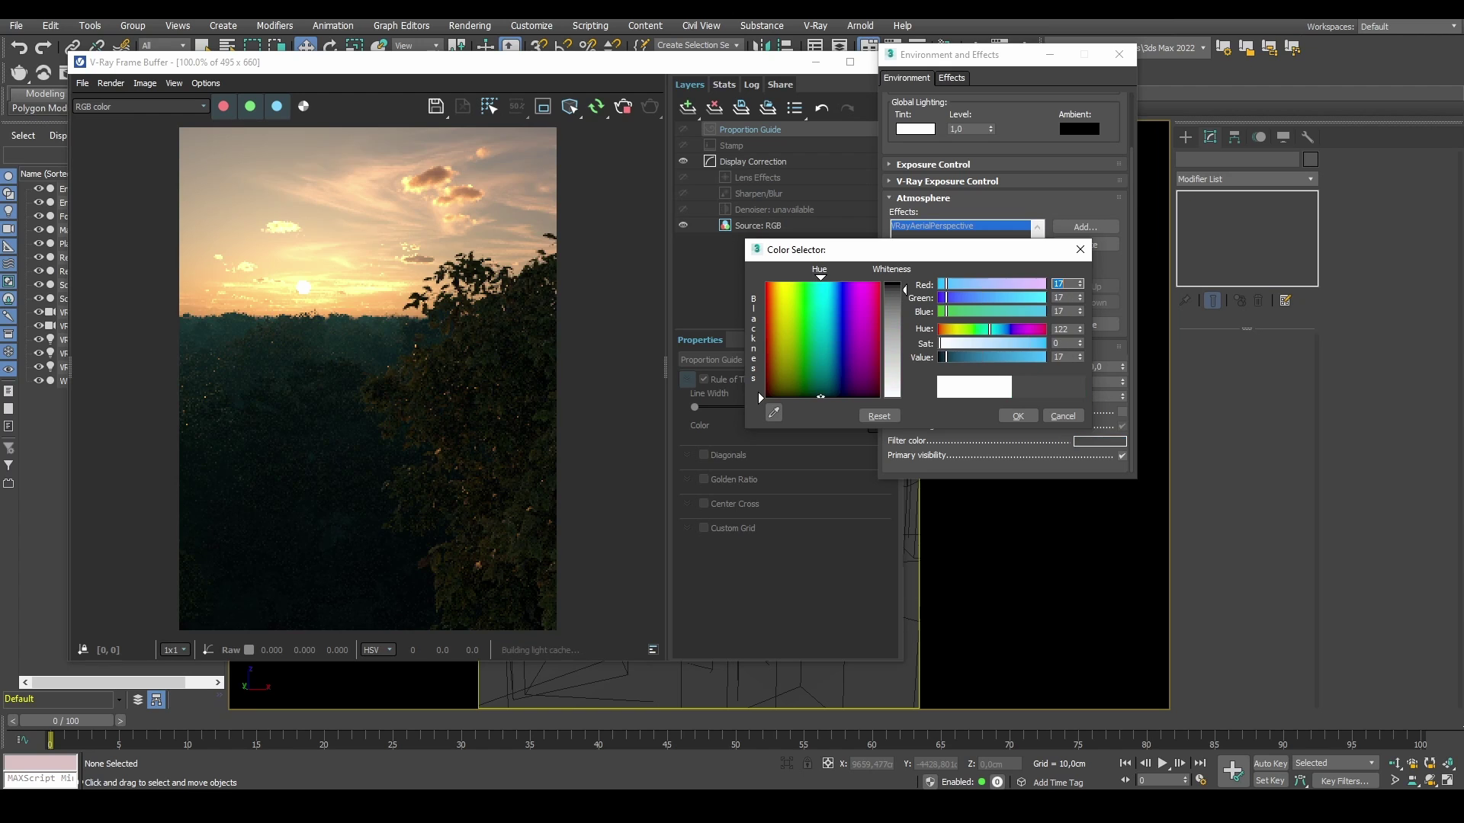
left_click_drag(891, 333, 906, 409)
left_click(1016, 417)
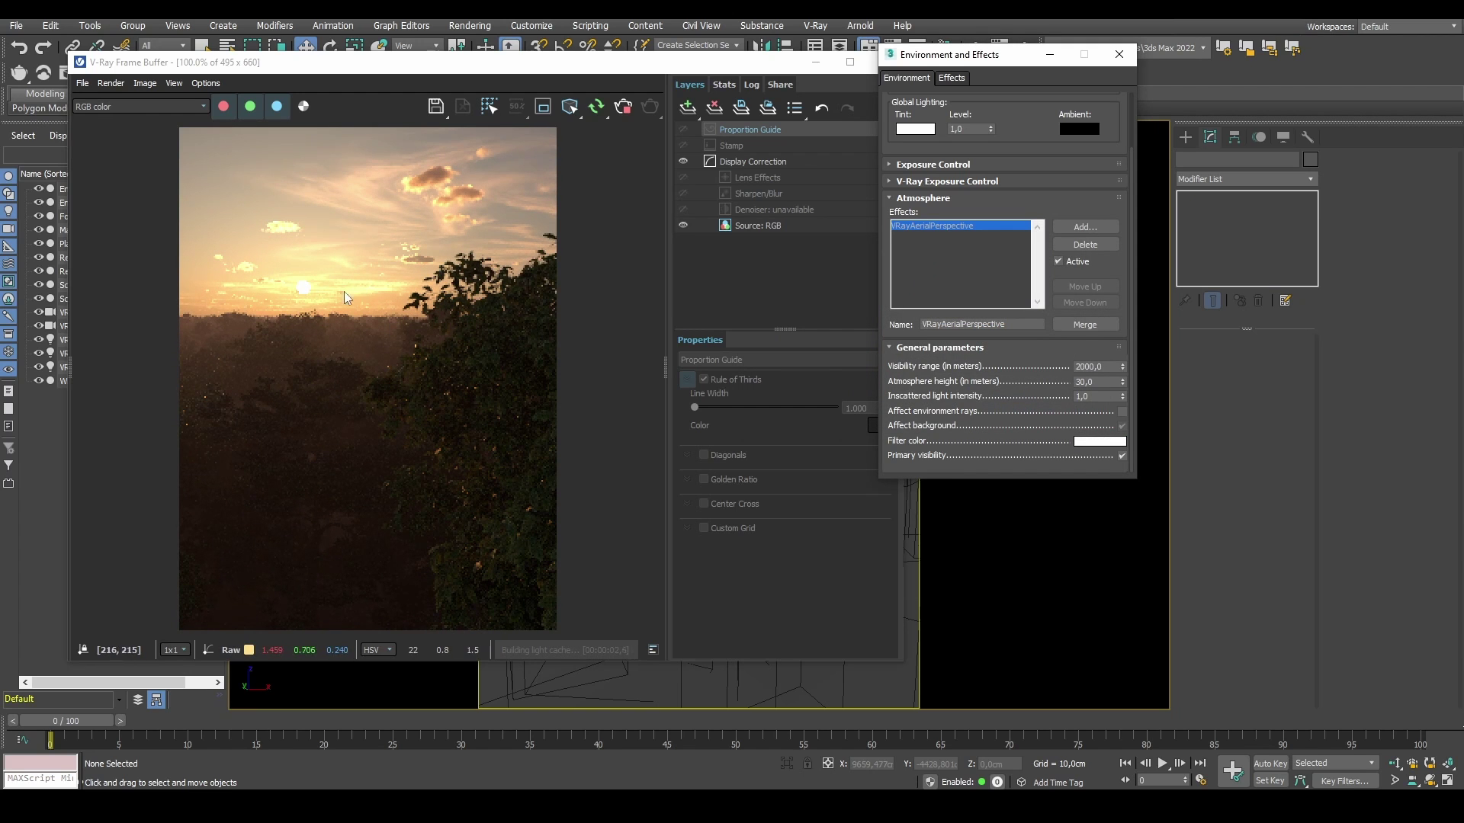
scroll(303, 308, "up", 1)
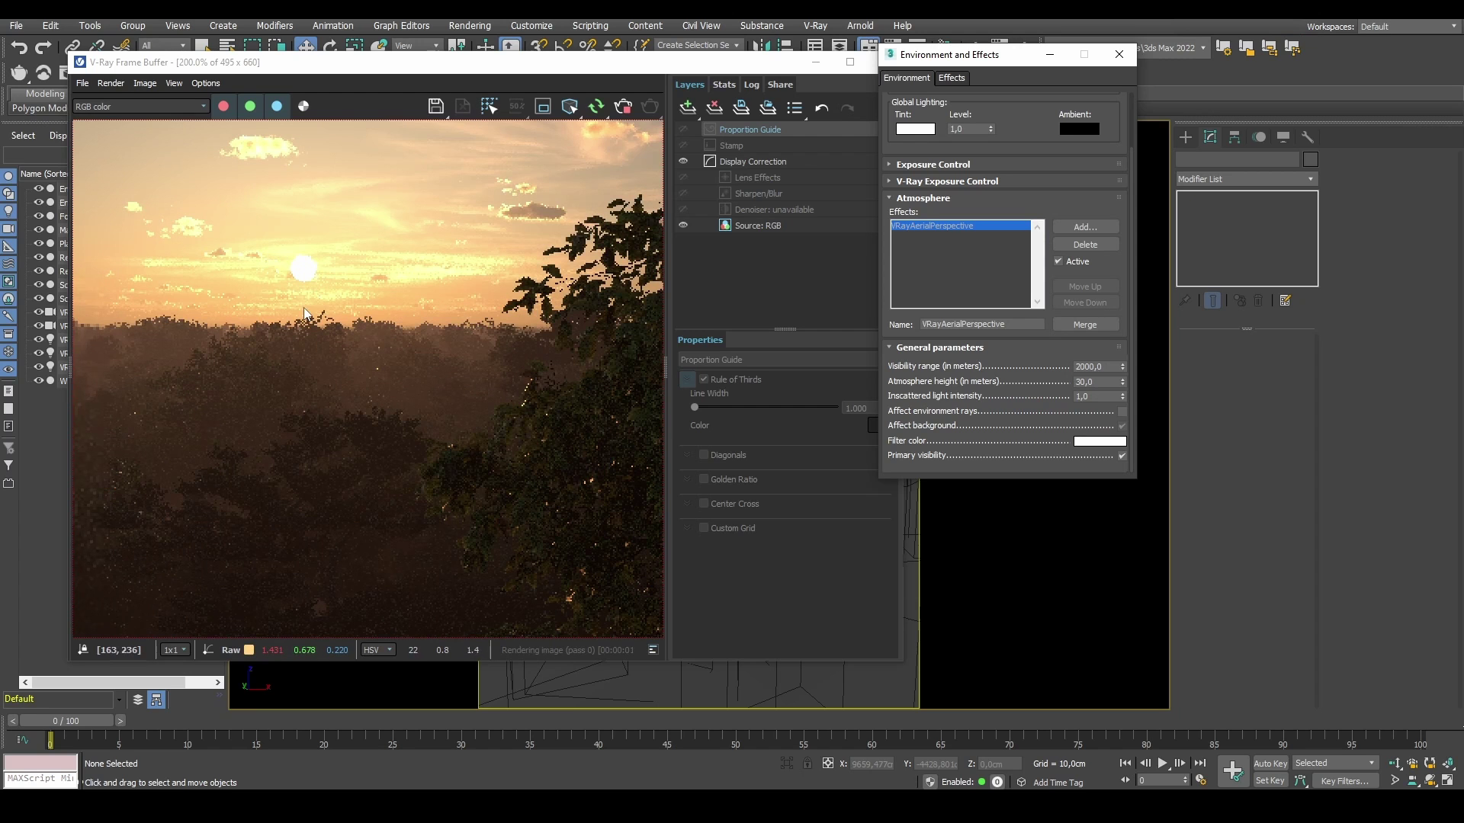
scroll(374, 352, "down", 1)
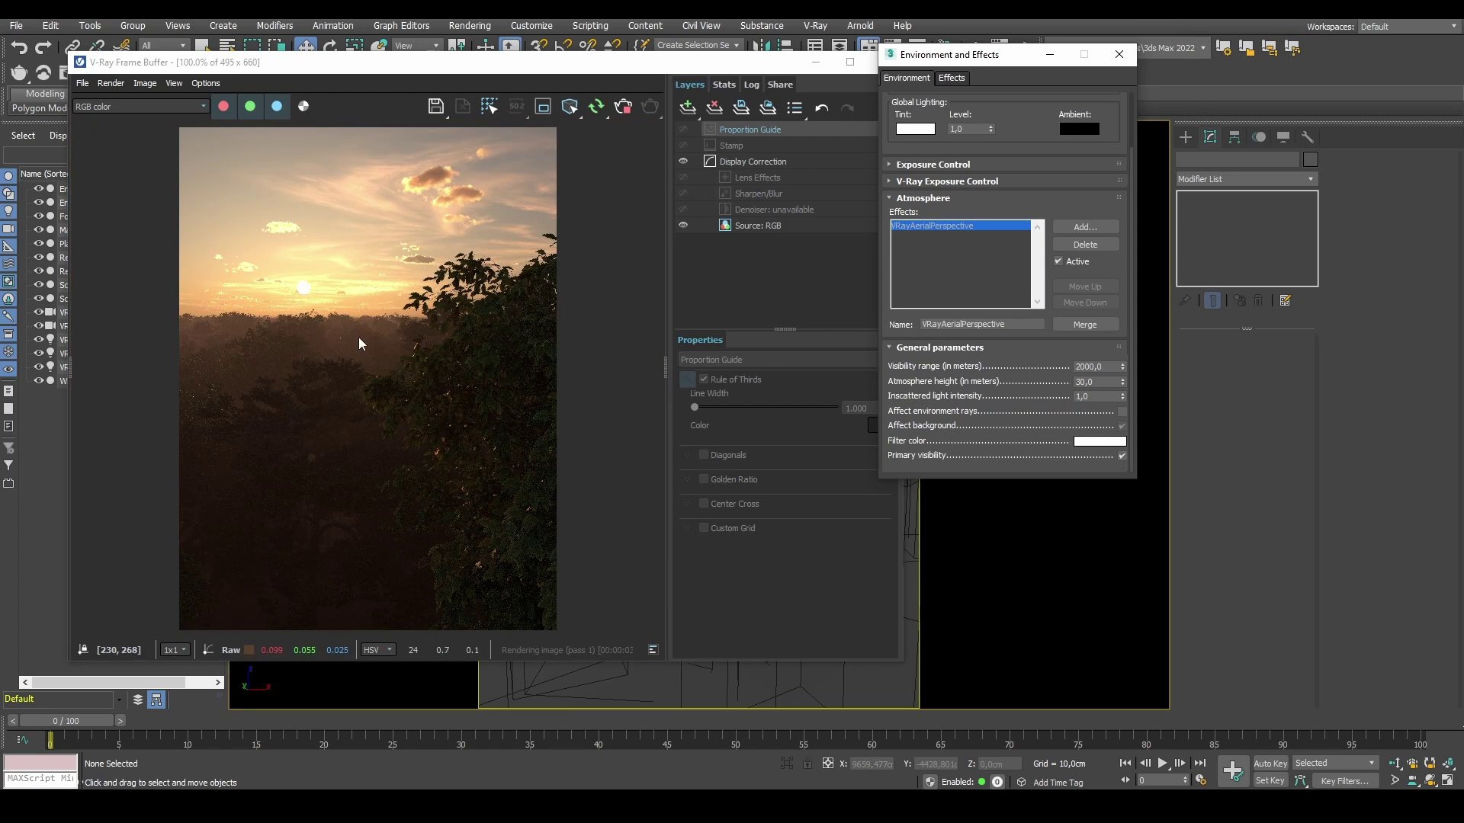
Step: Enable the lens effects, compare the sun's glow with and without them, and set the bloom/glare intensity to 1.947
left_click(755, 177)
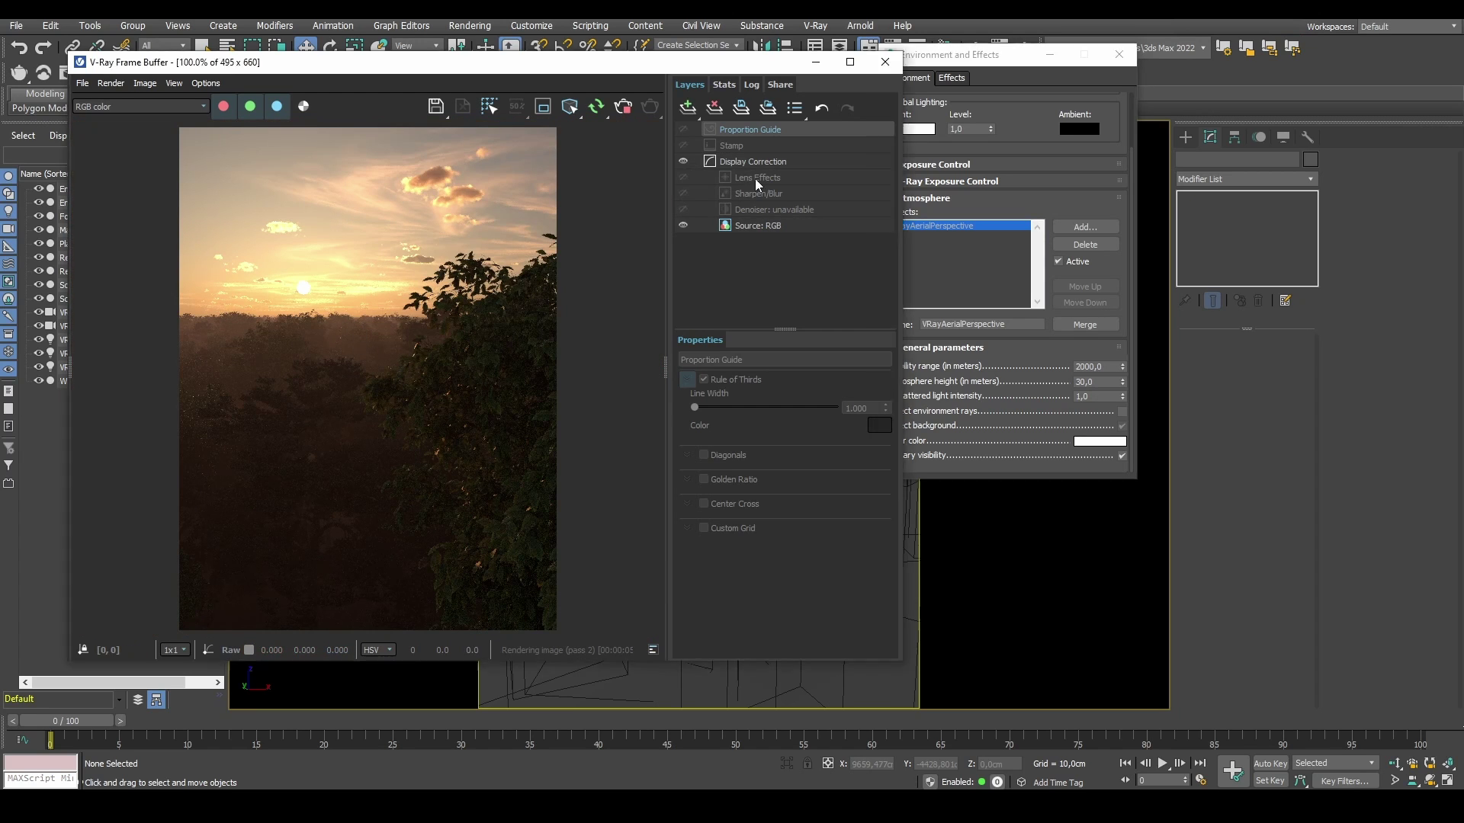
left_click(683, 177)
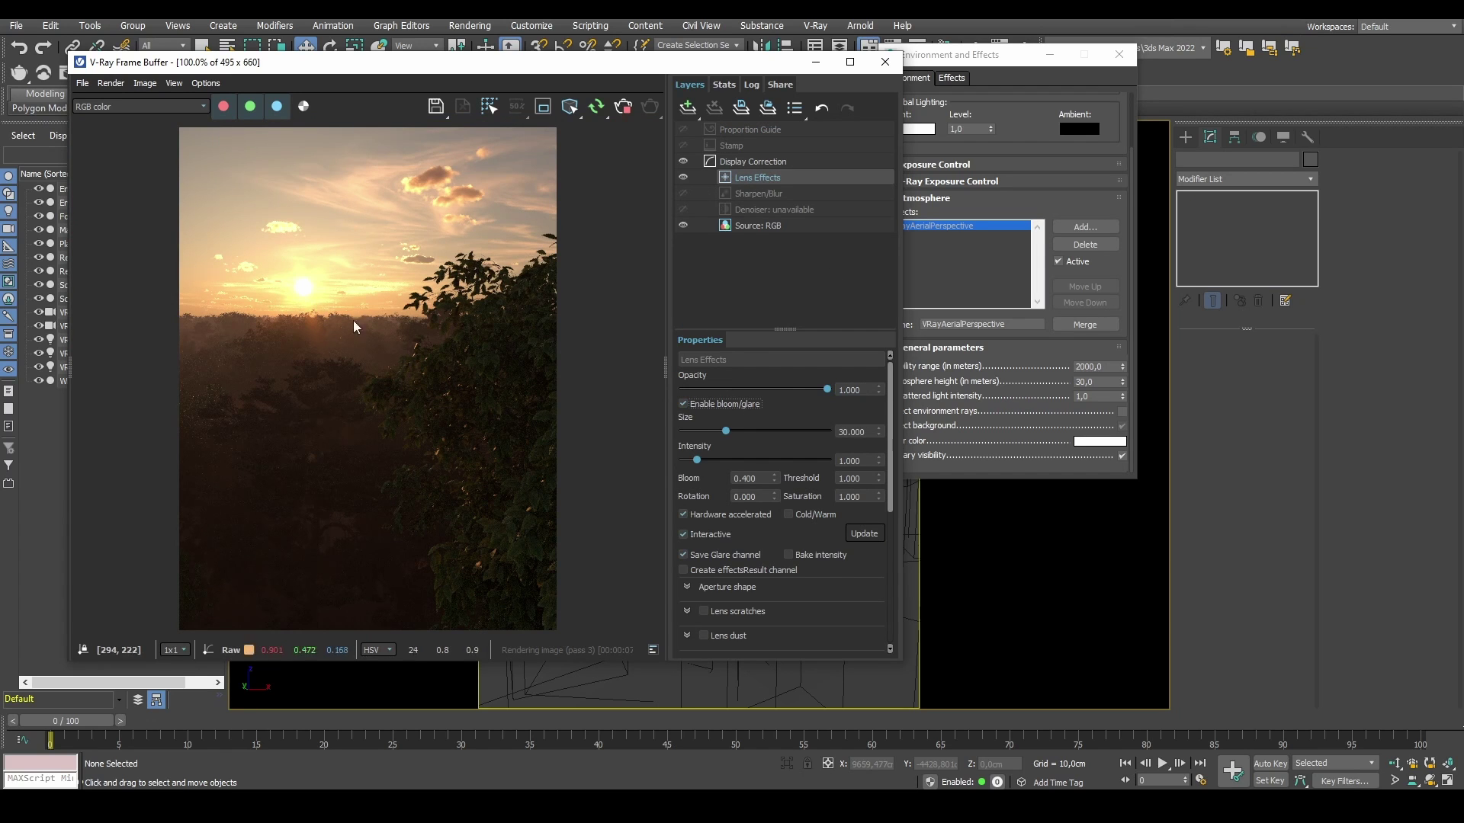
scroll(305, 294, "up", 1)
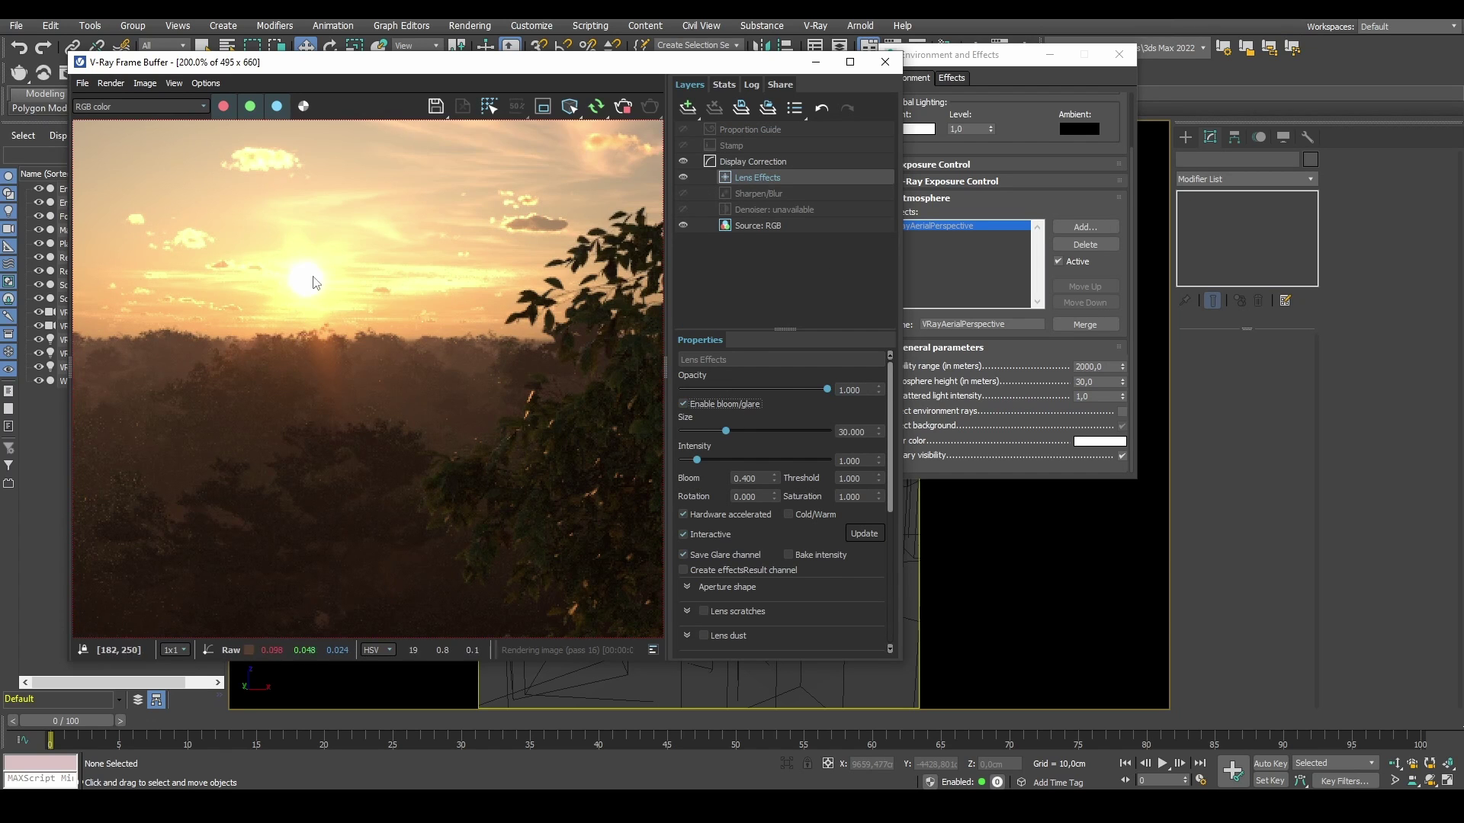
left_click(684, 178)
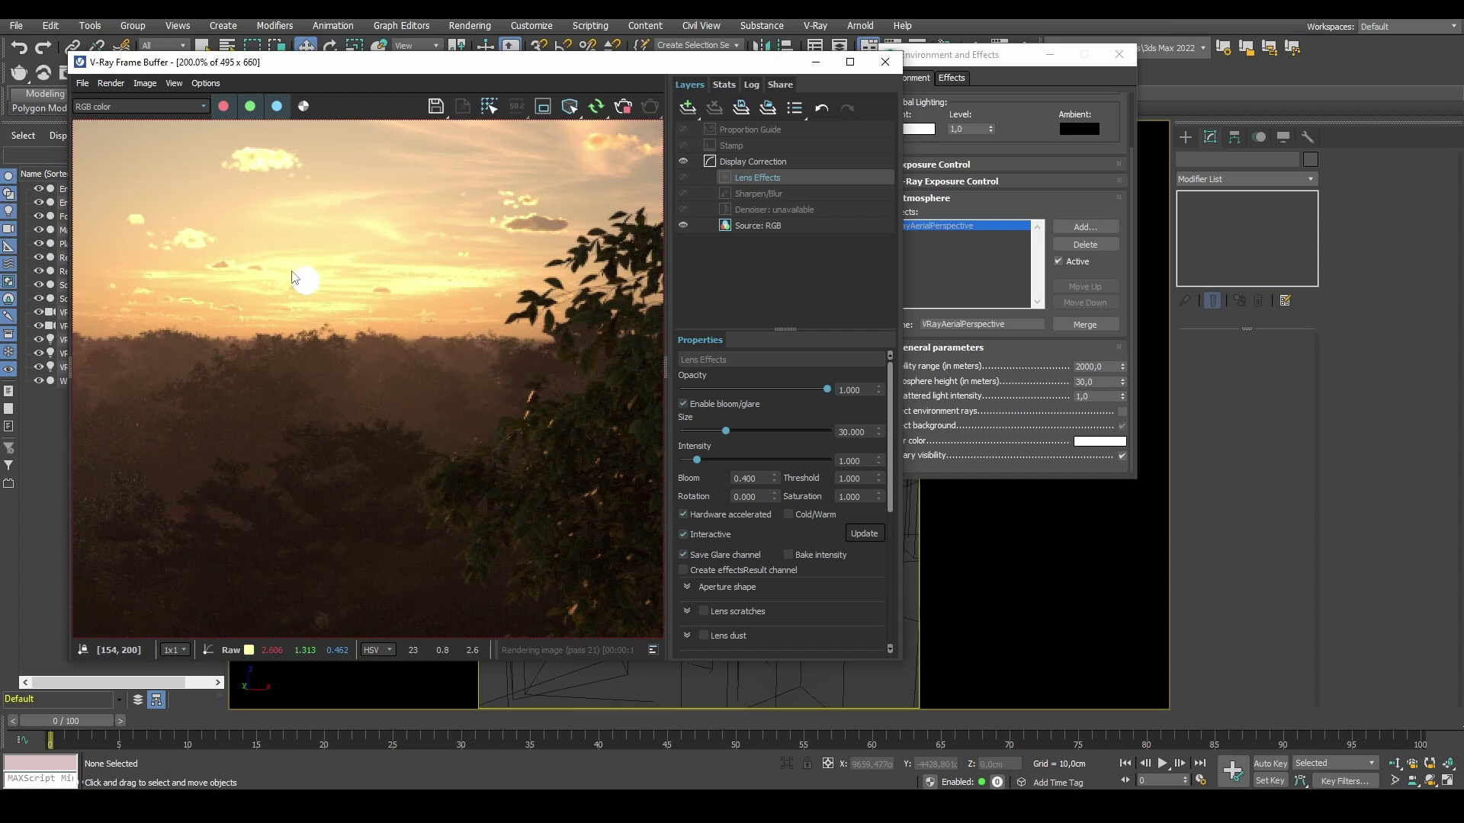
left_click(683, 178)
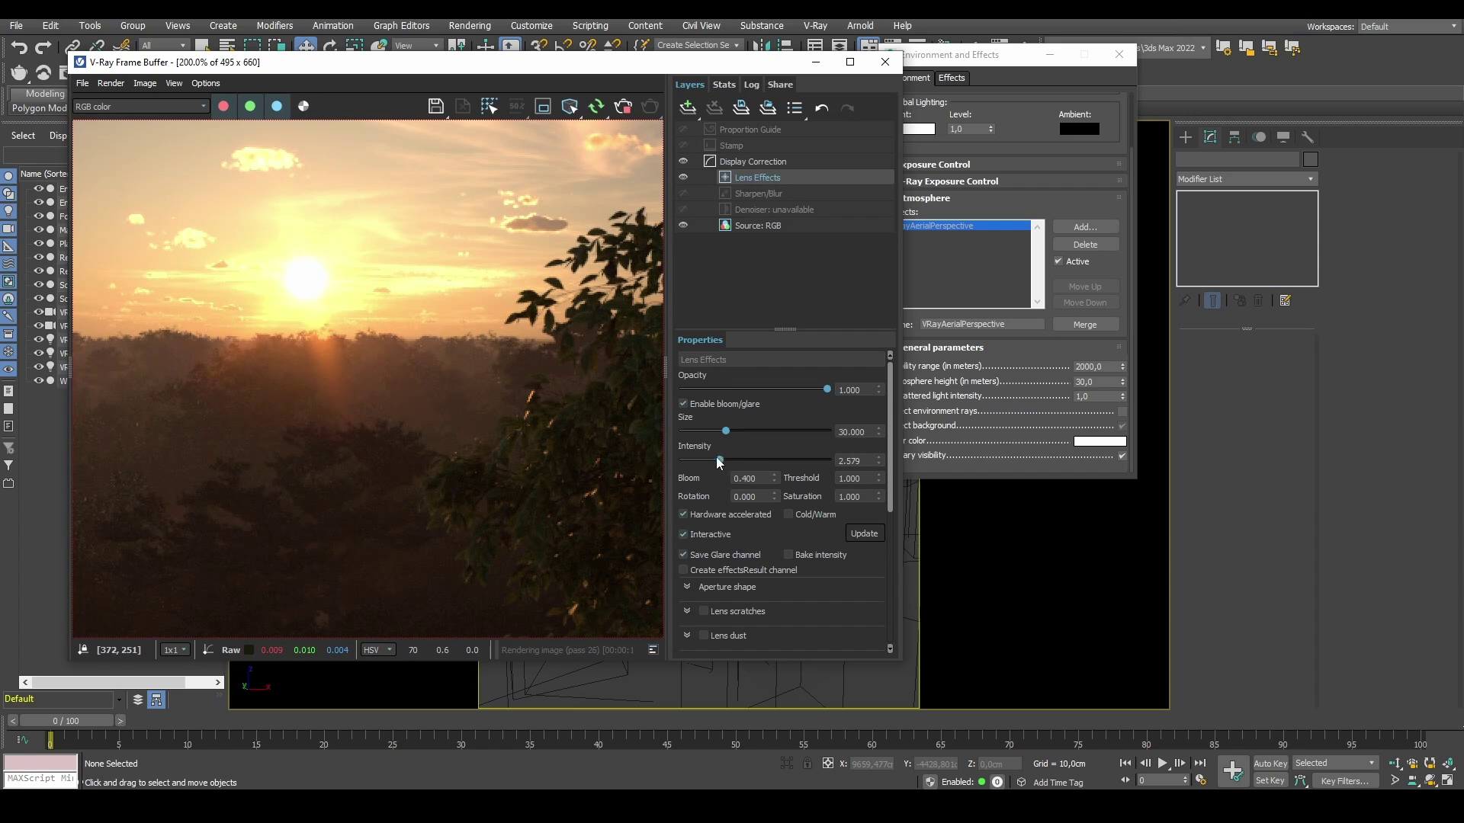
left_click(711, 460)
scroll(401, 352, "down", 1)
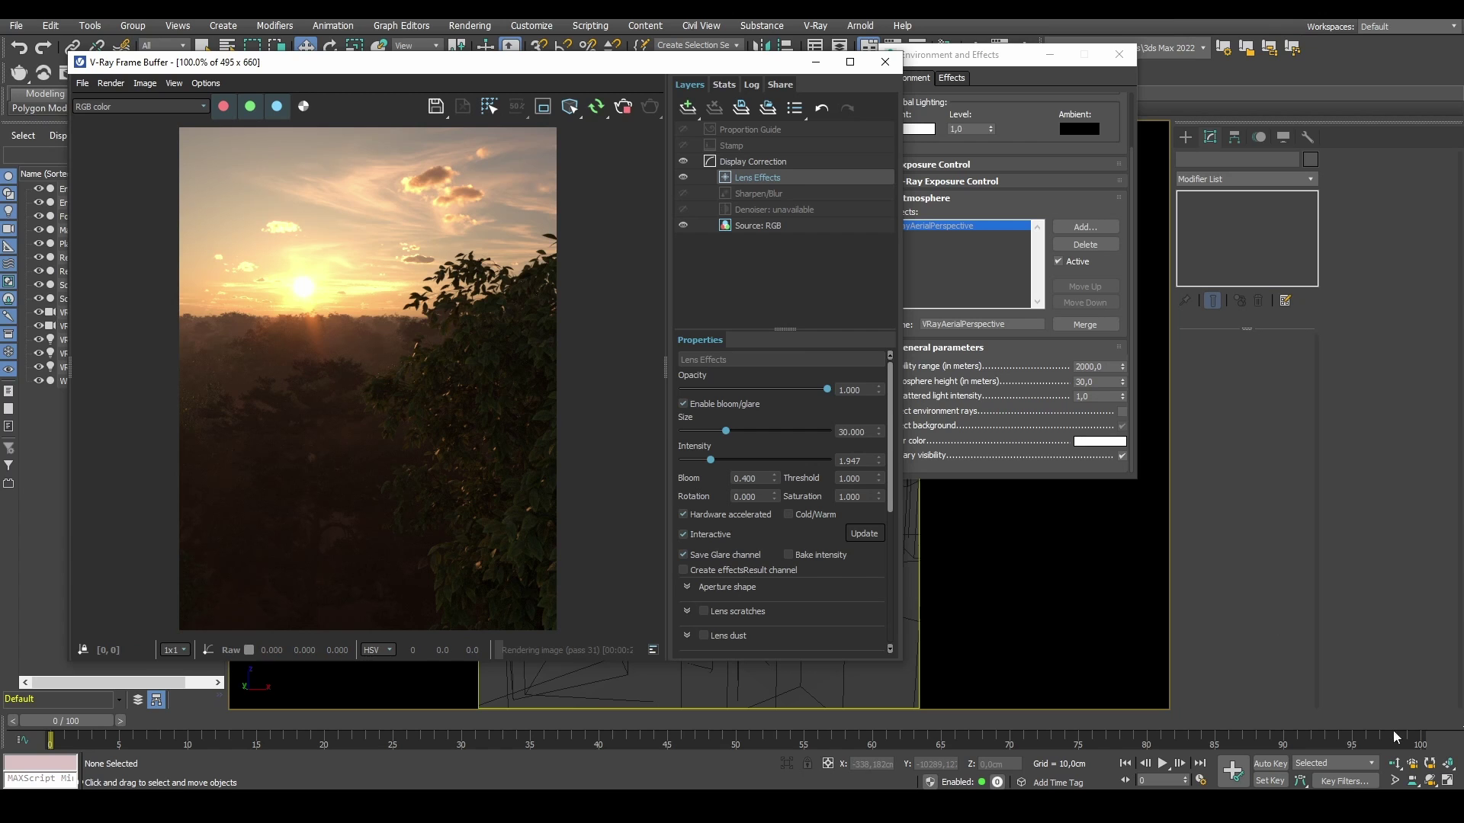
Step: Turn off the lens effects and dolly VRayCam001 slightly closer to the foreground tree
left_click(1397, 766)
left_click(1119, 56)
left_click_drag(662, 62, 469, 59)
left_click_drag(769, 317, 778, 321)
left_click_drag(509, 57, 771, 49)
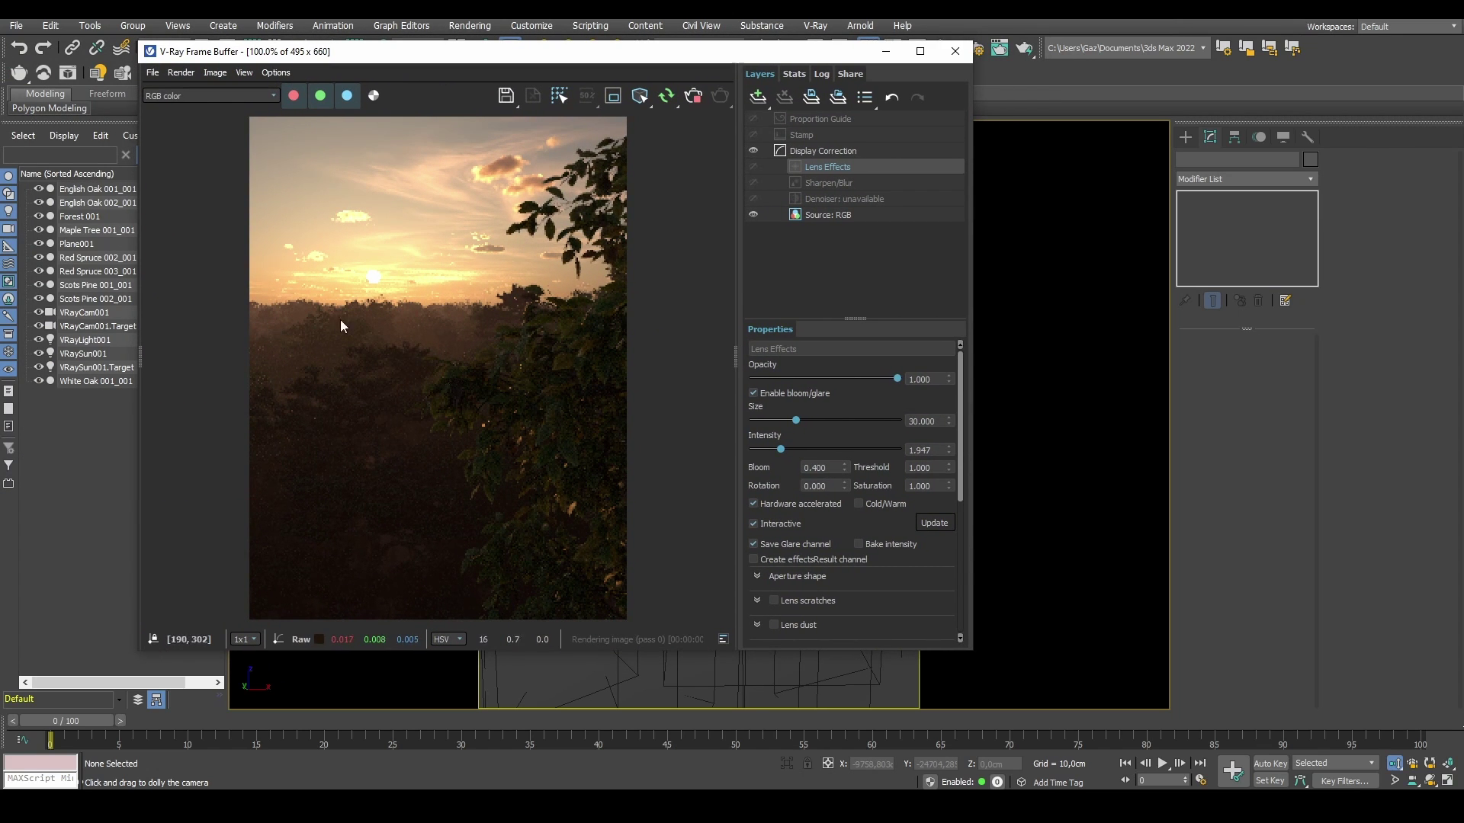
left_click_drag(610, 55, 512, 145)
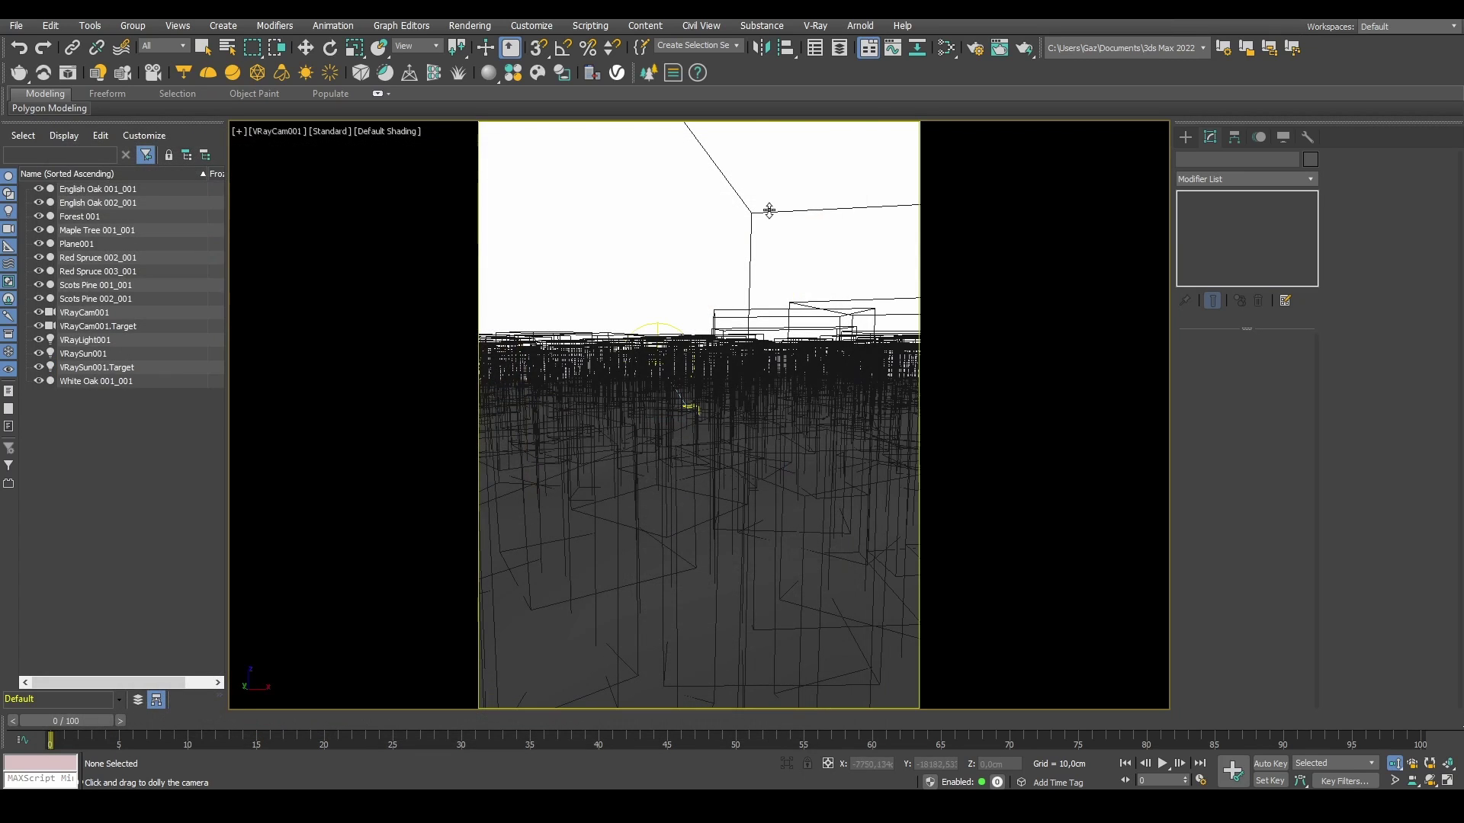
Step: Select the dome light VRayLight001 in the top view and restart the interactive render from VRayCam001
key("w")
key("t")
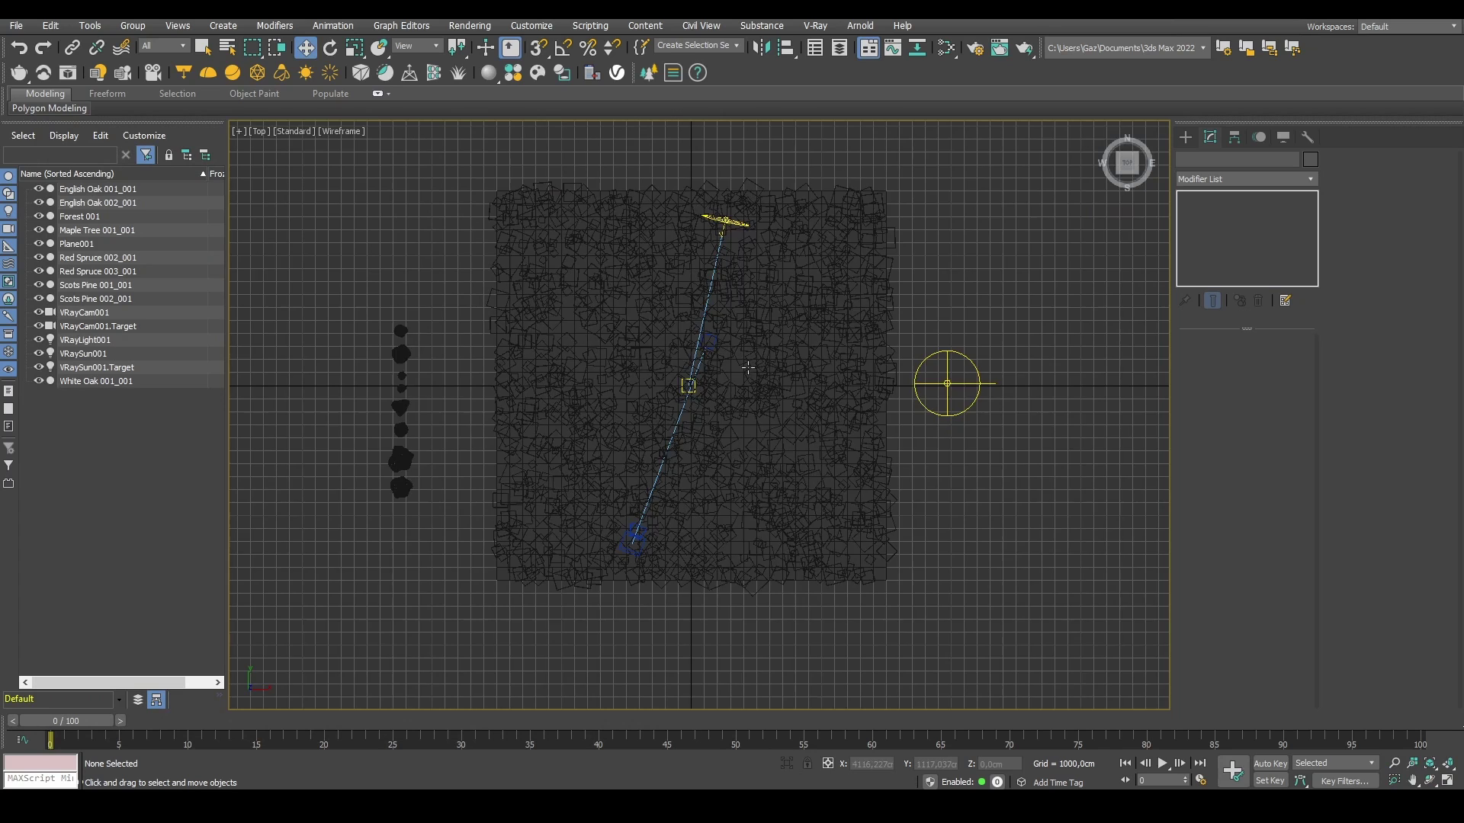
left_click(887, 367)
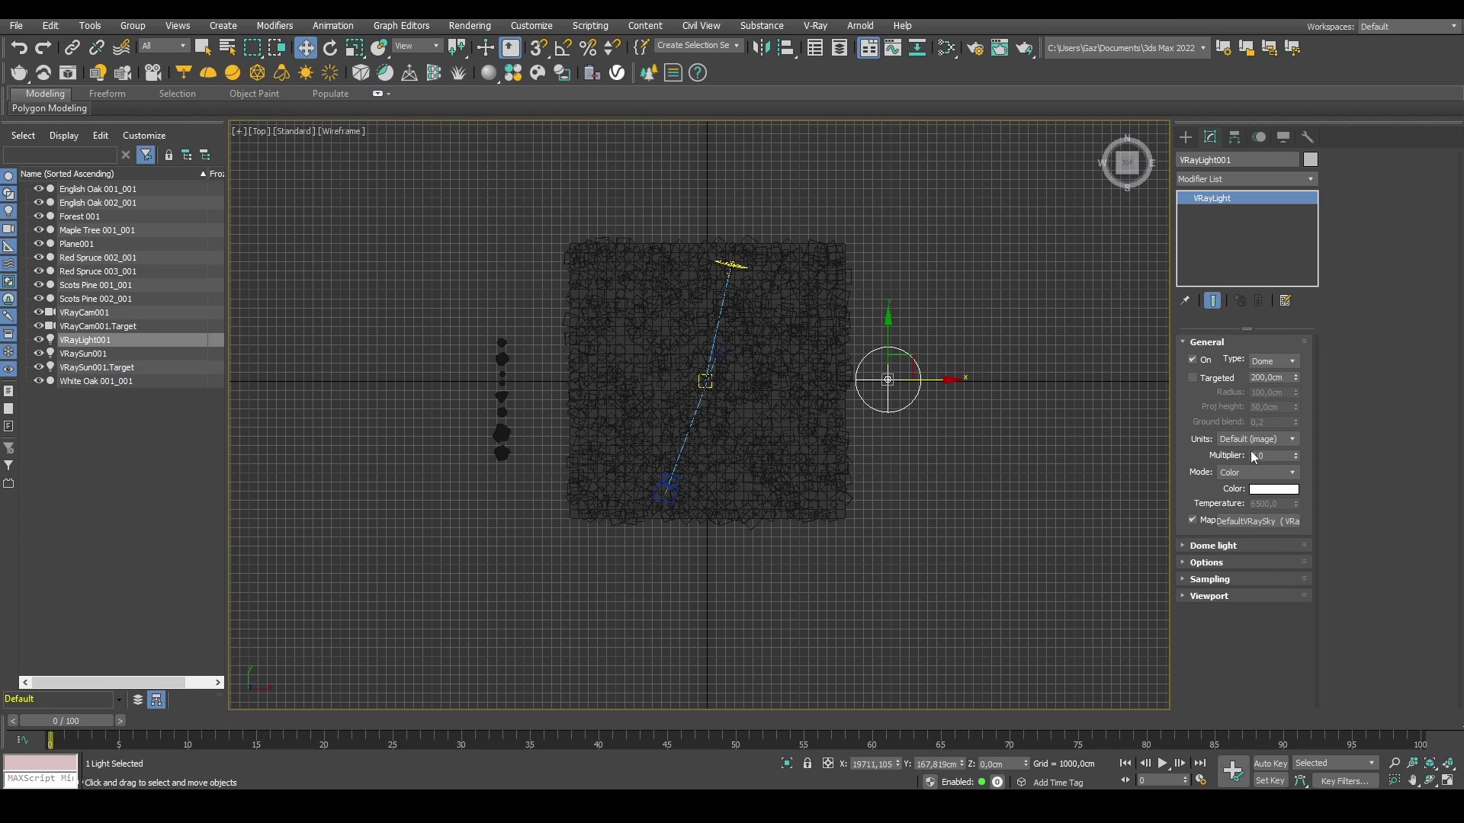
key("c")
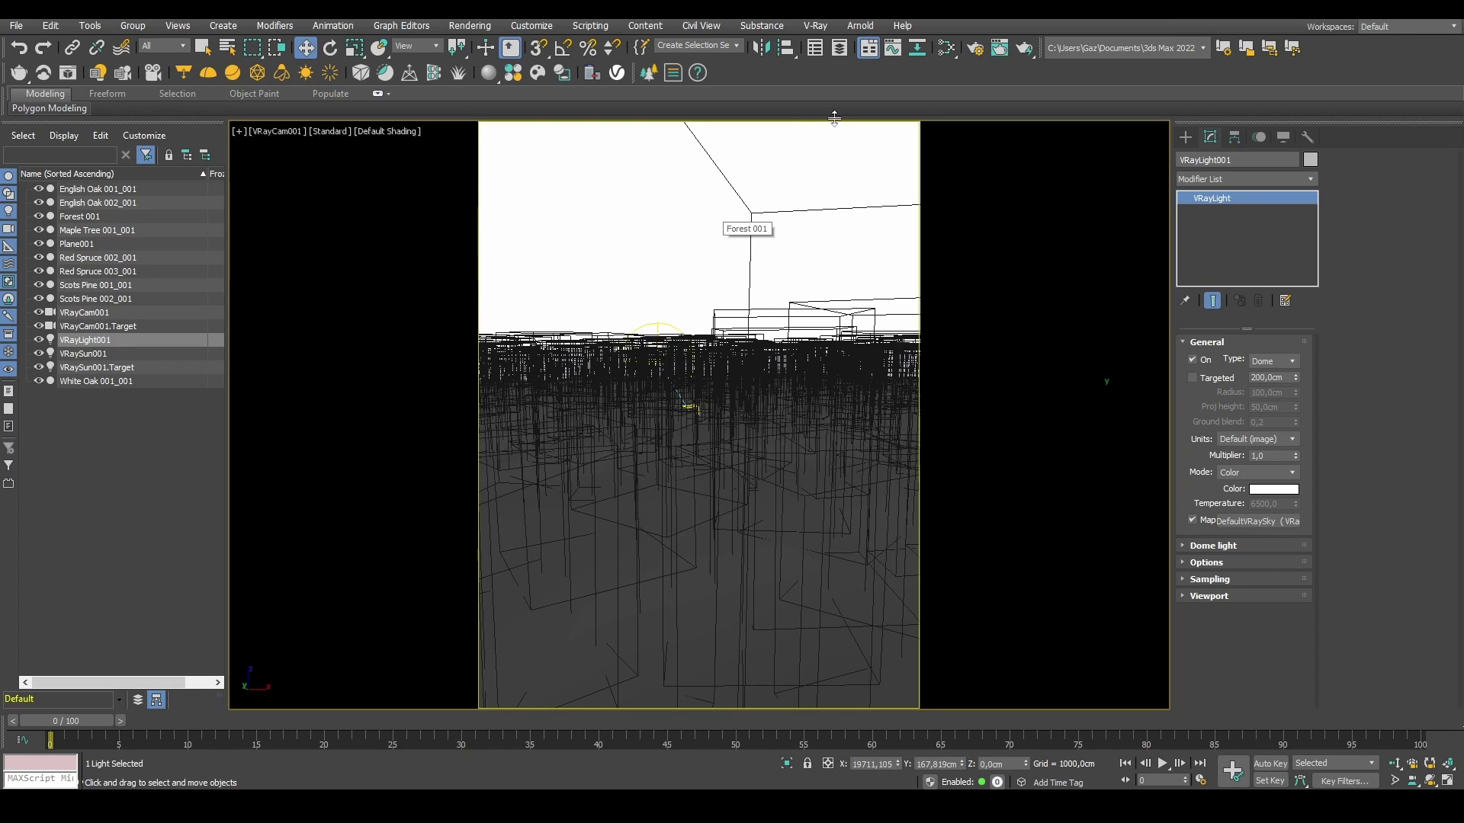
left_click(1025, 50)
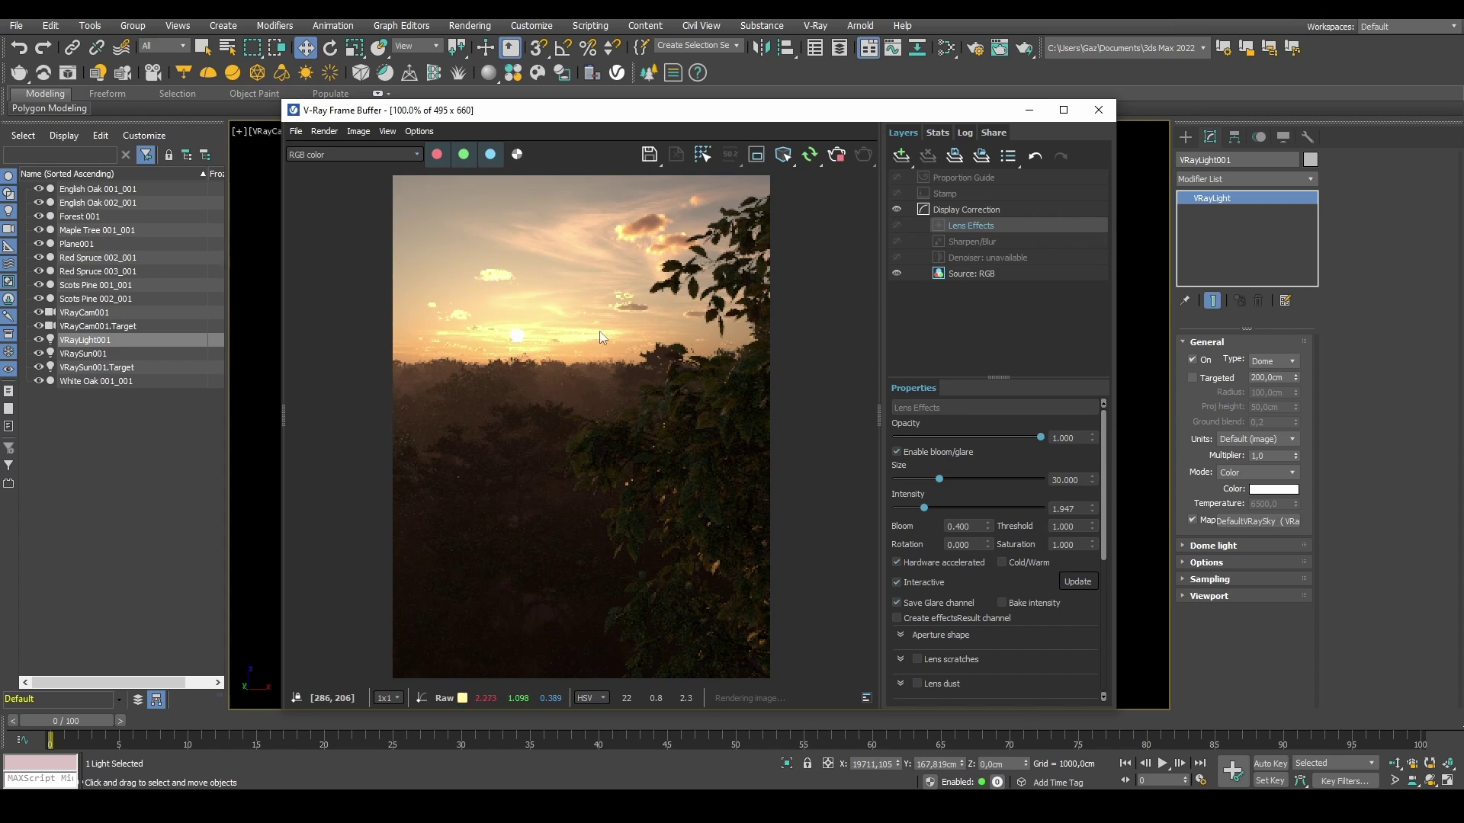
middle_click(250, 290)
key("8")
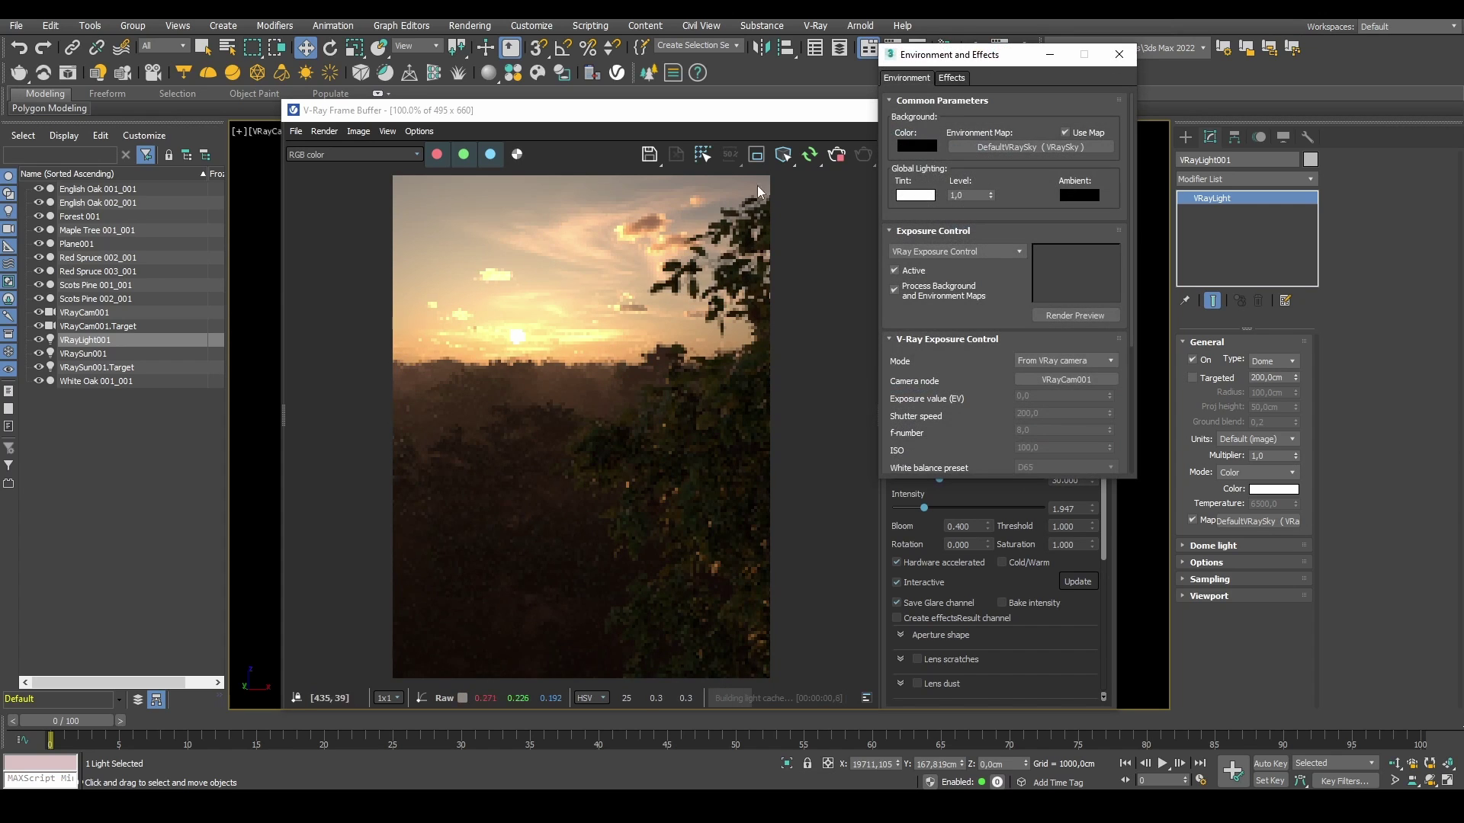
left_click_drag(950, 53, 205, 109)
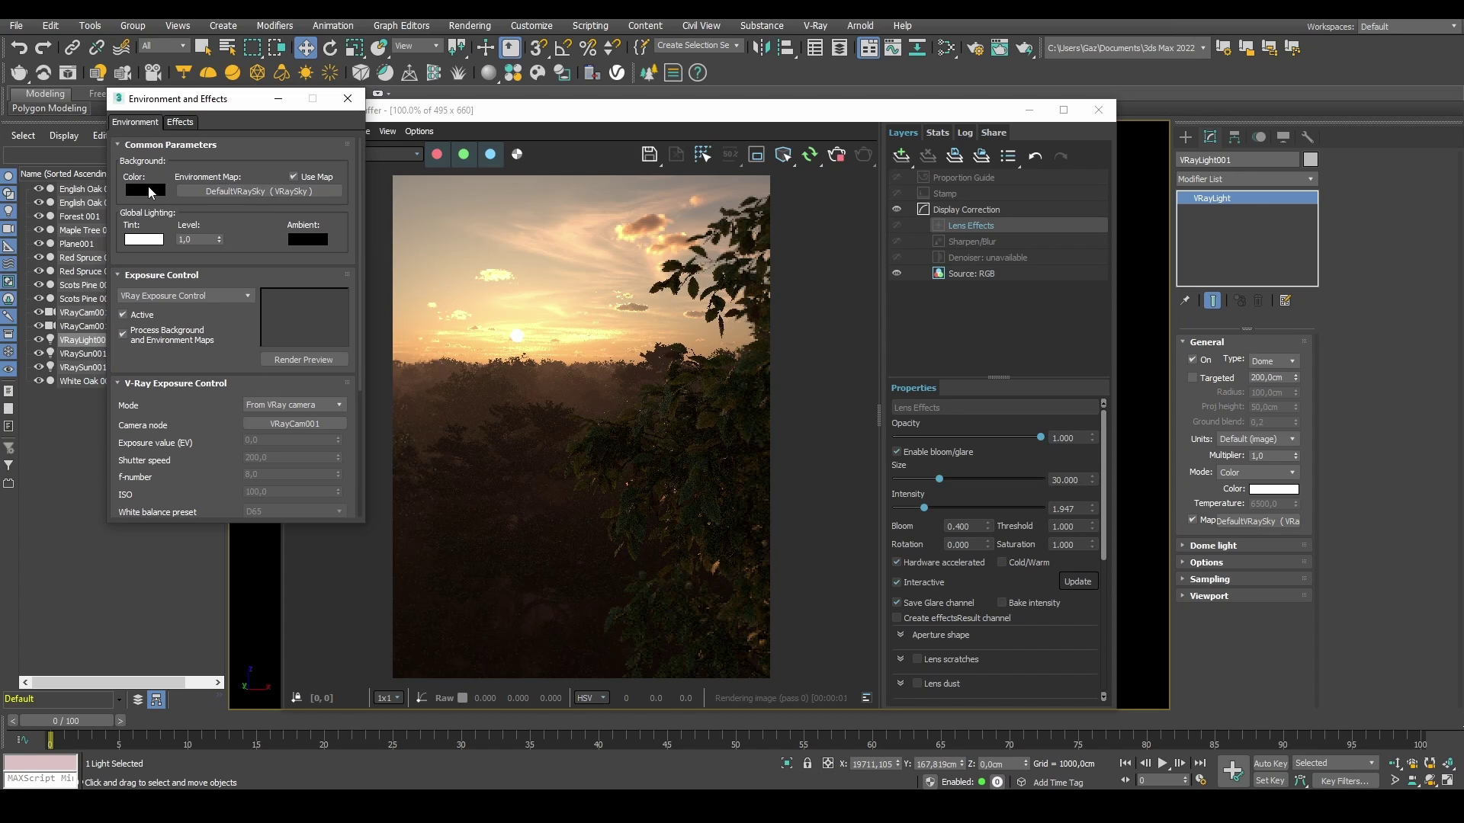
left_click(359, 99)
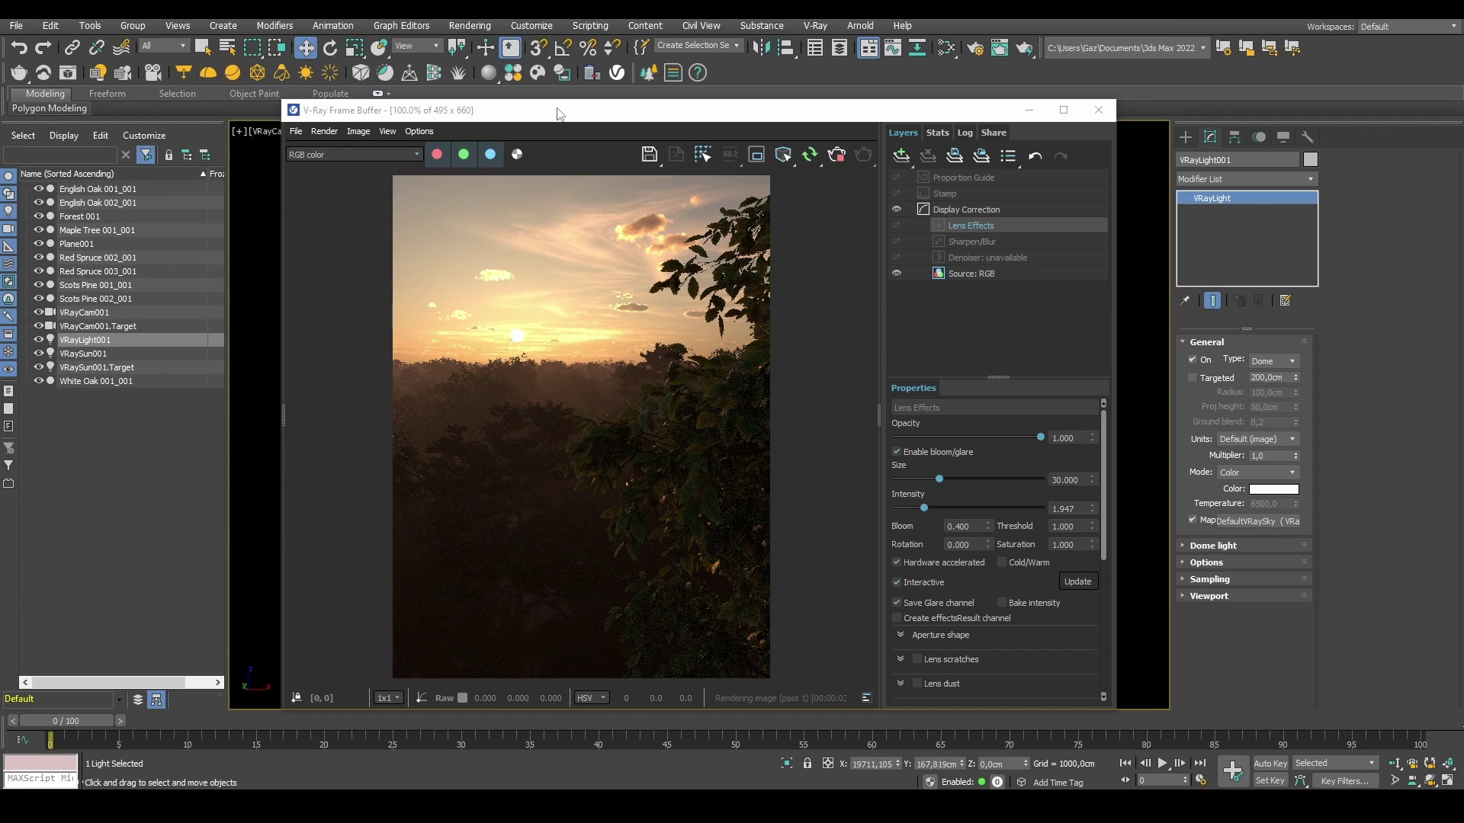
Step: Set the dome light's multiplier to 4.0 and make the light invisible
left_click_drag(559, 113, 507, 100)
double_click(1284, 455)
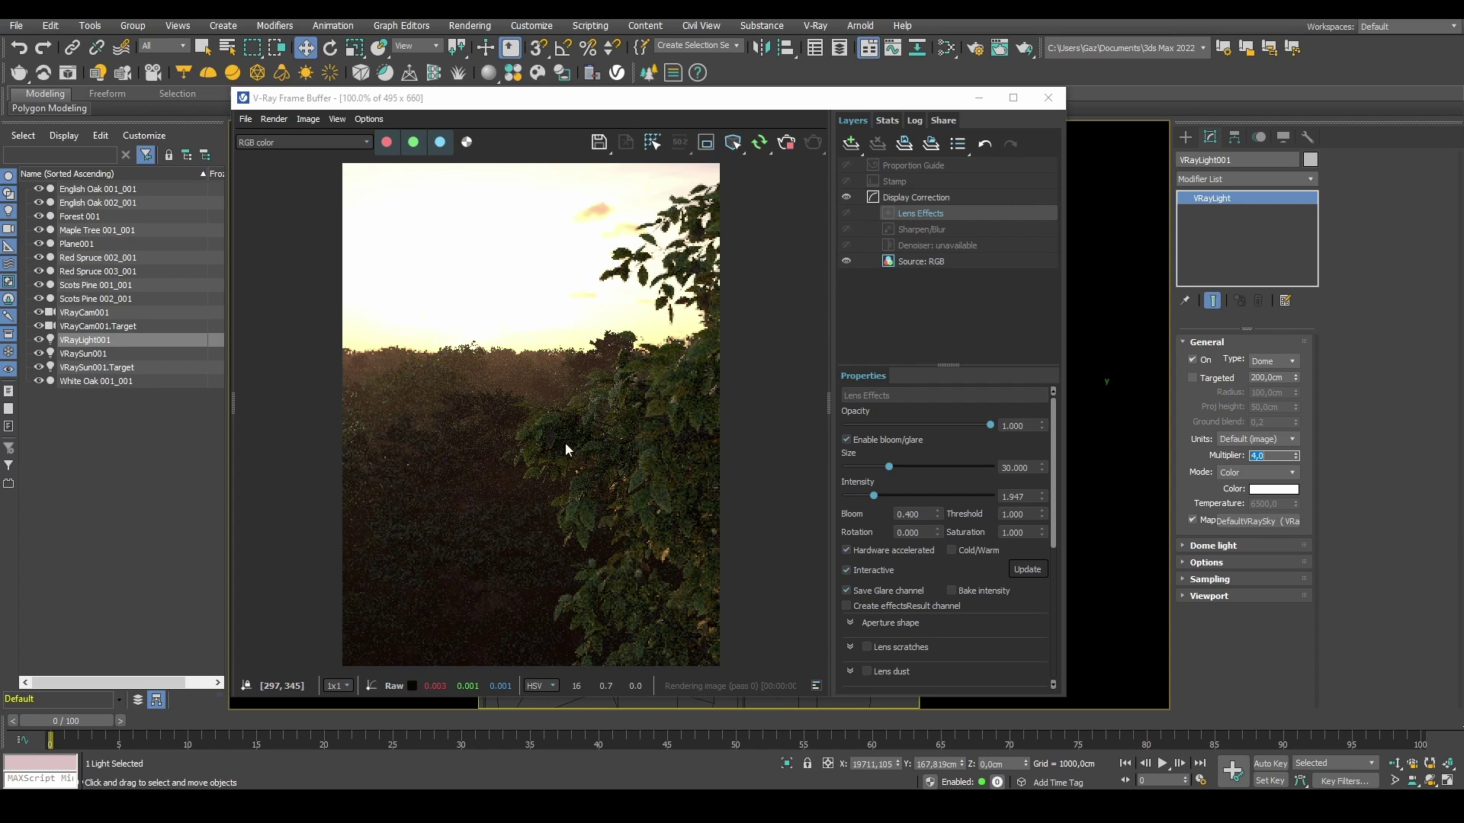
left_click(1214, 545)
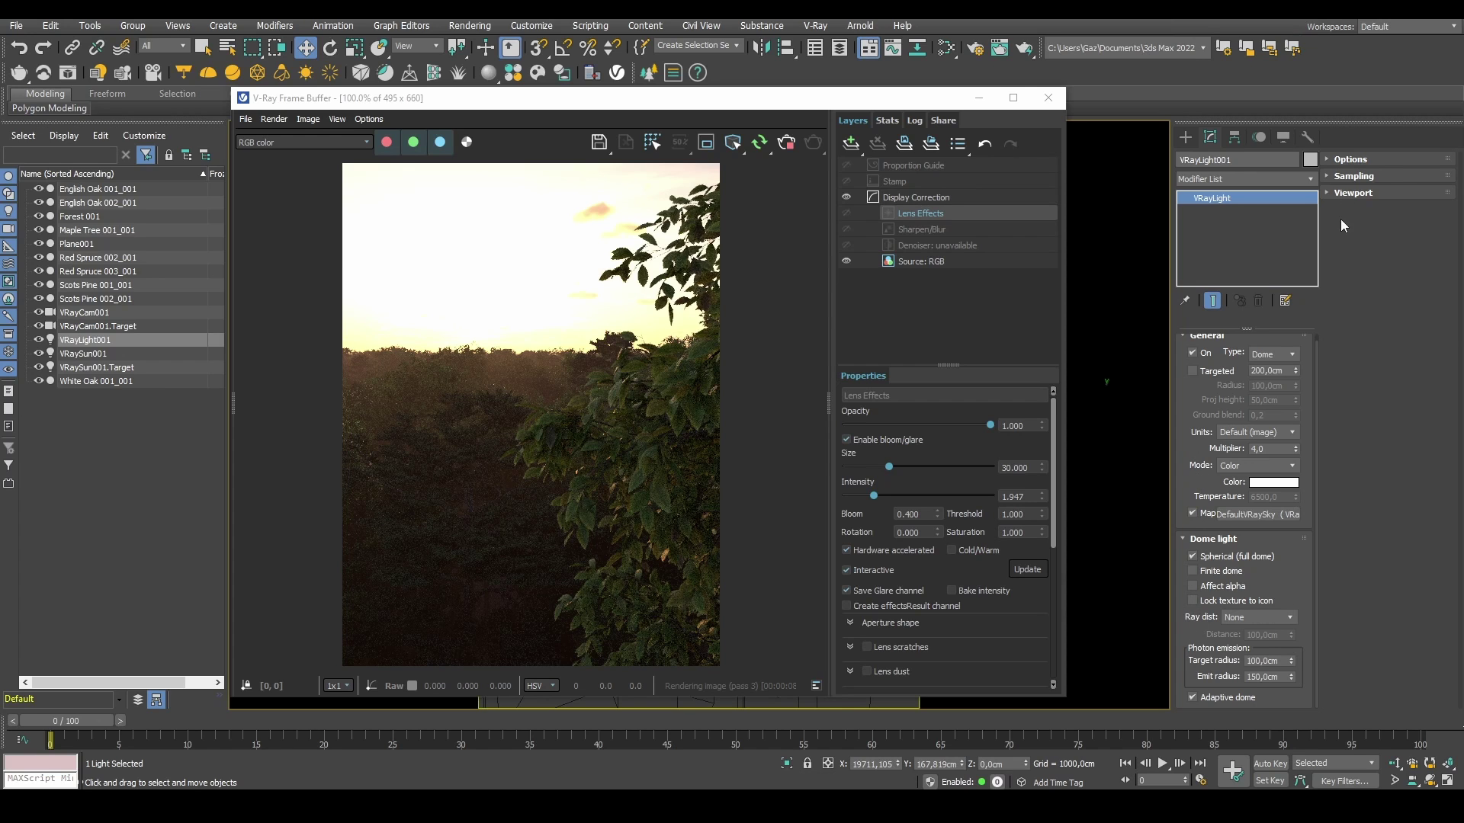
left_click(1351, 159)
left_click(1347, 228)
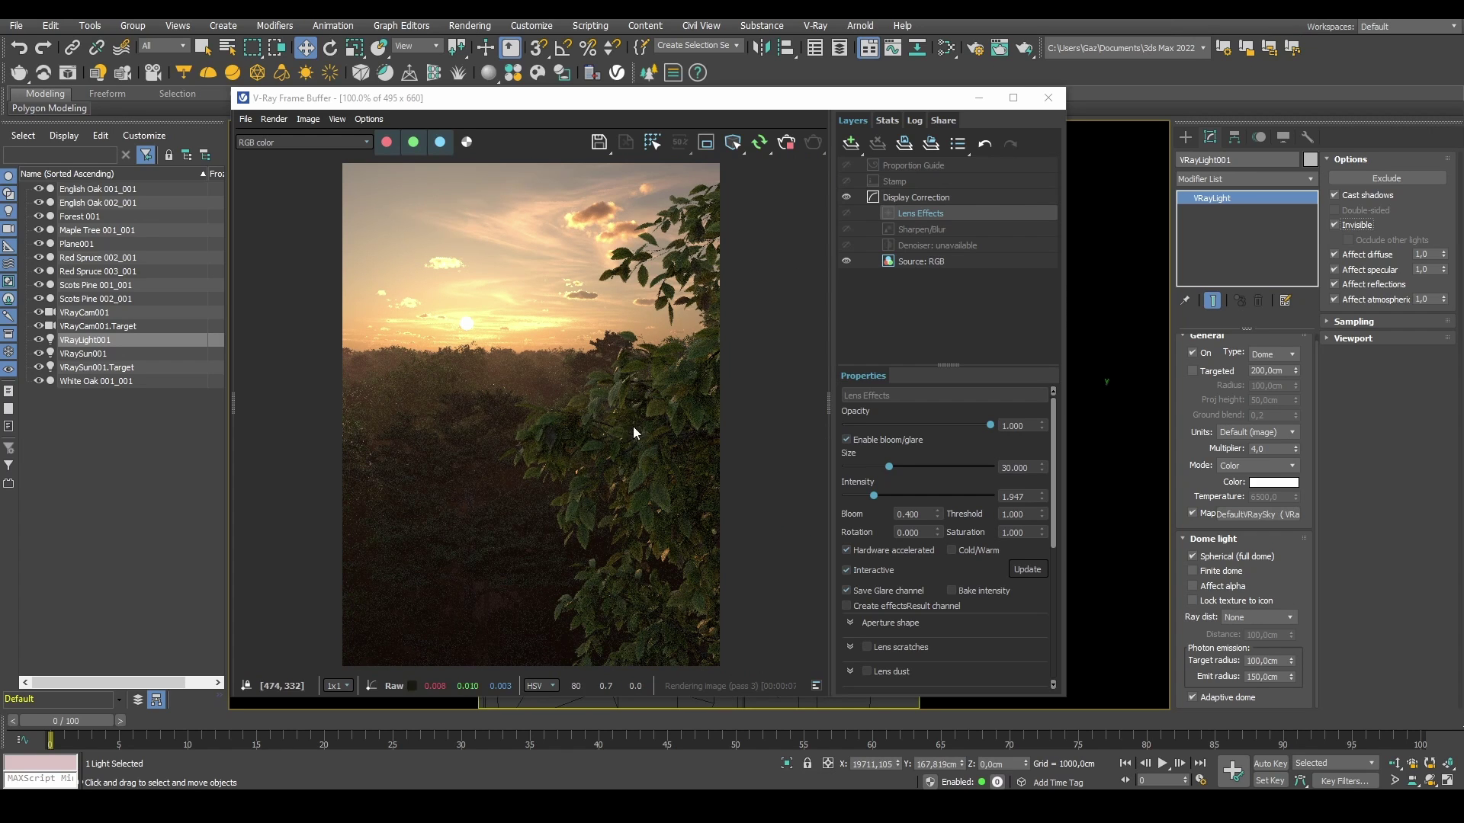
Step: Re-enable the lens effects and inspect the sun, clouds and foreground leaves in the render at 200% and 100%
left_click_drag(813, 107, 878, 74)
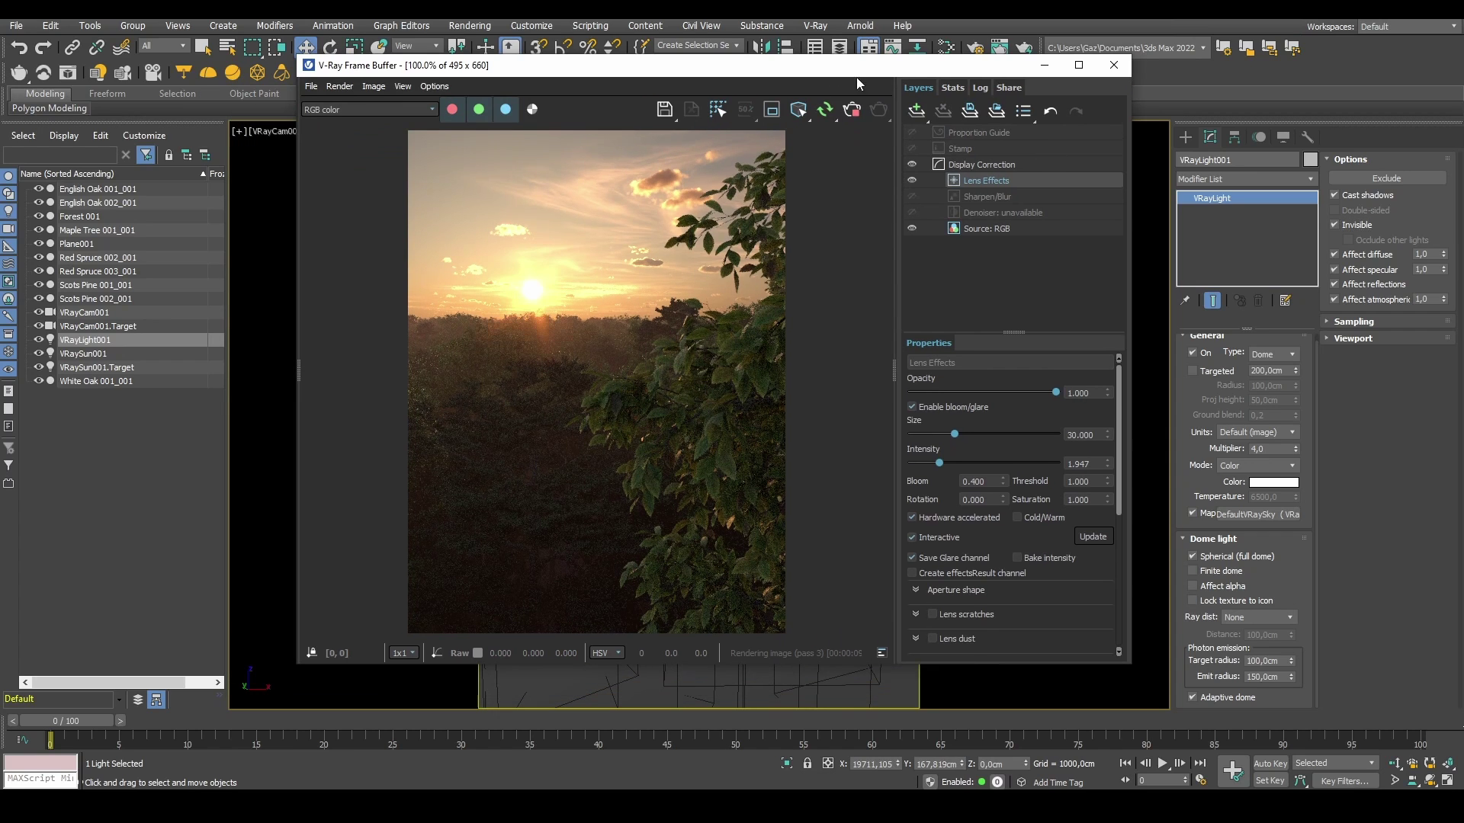
scroll(580, 187, "up", 1)
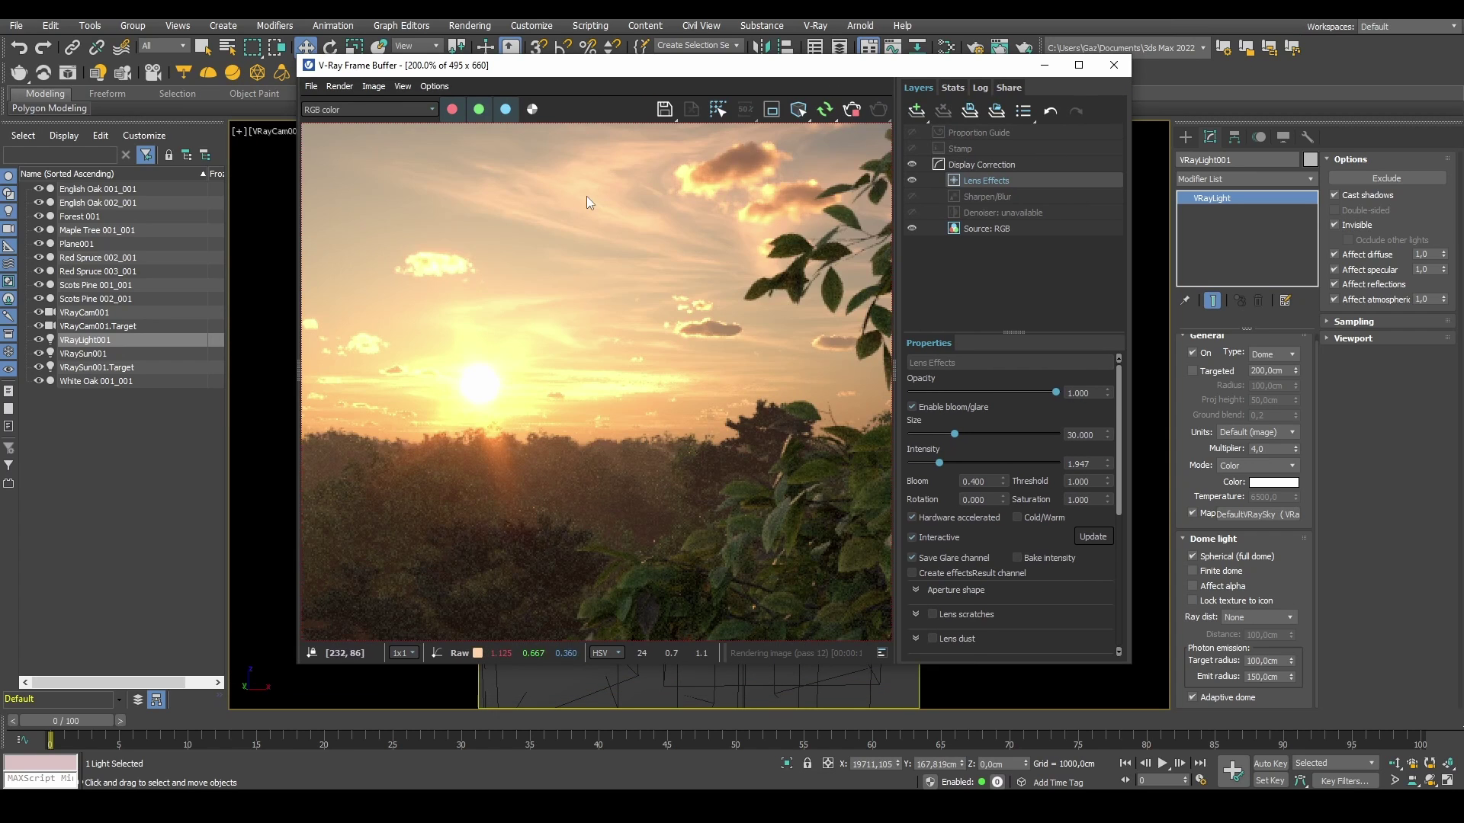
scroll(638, 204, "down", 1)
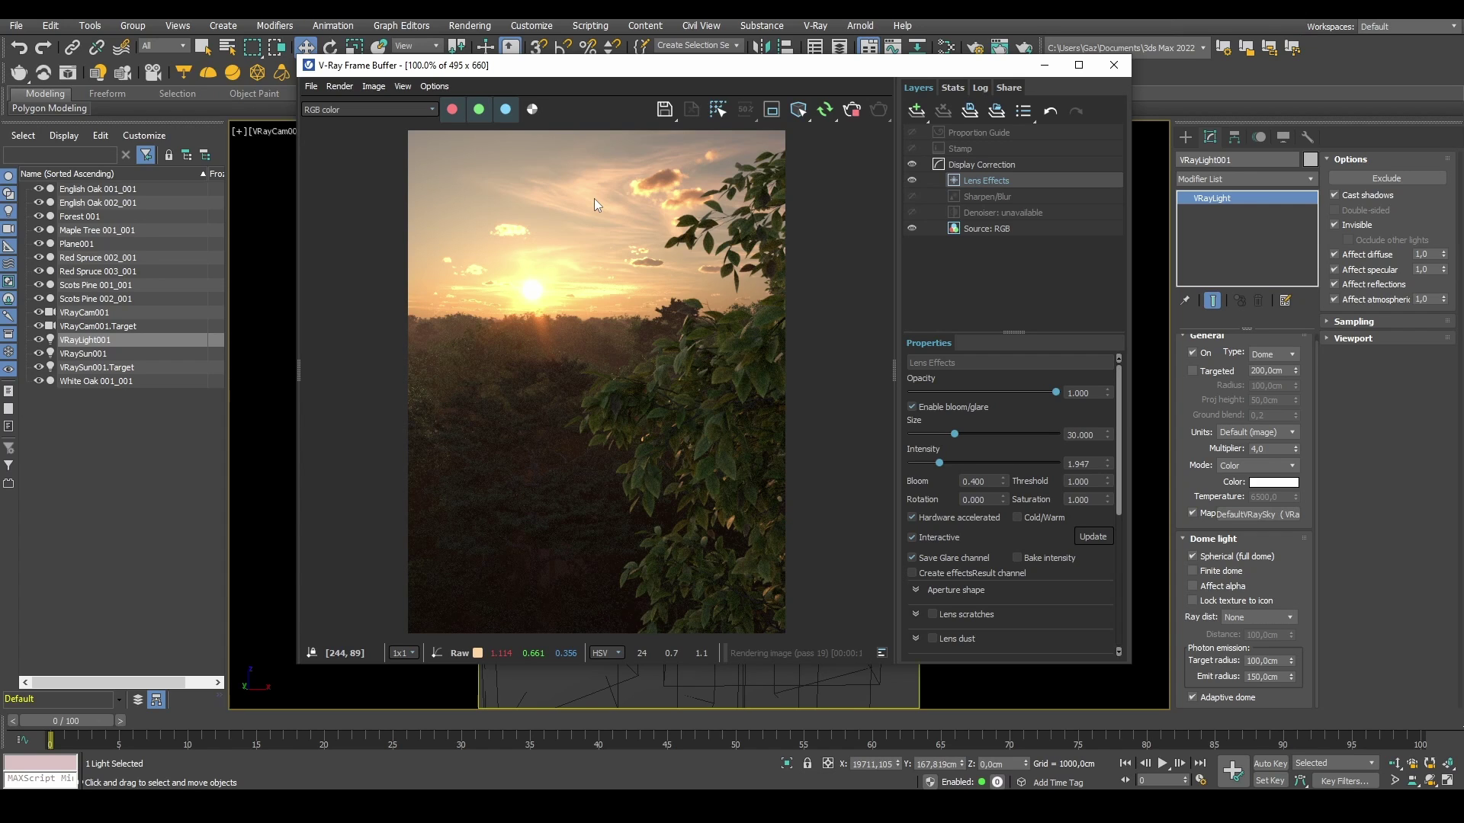
scroll(621, 208, "up", 1)
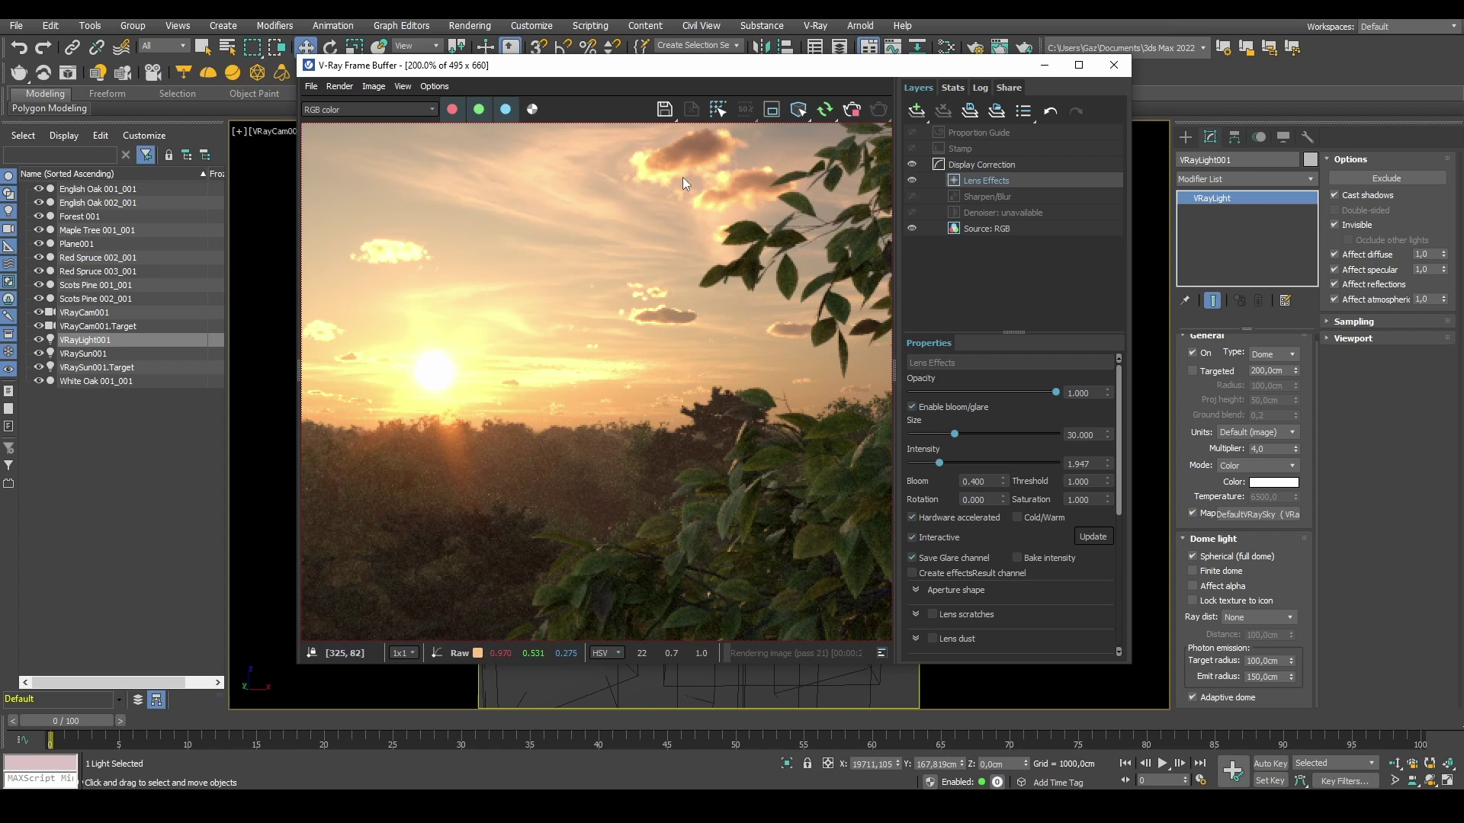
scroll(683, 176, "down", 1)
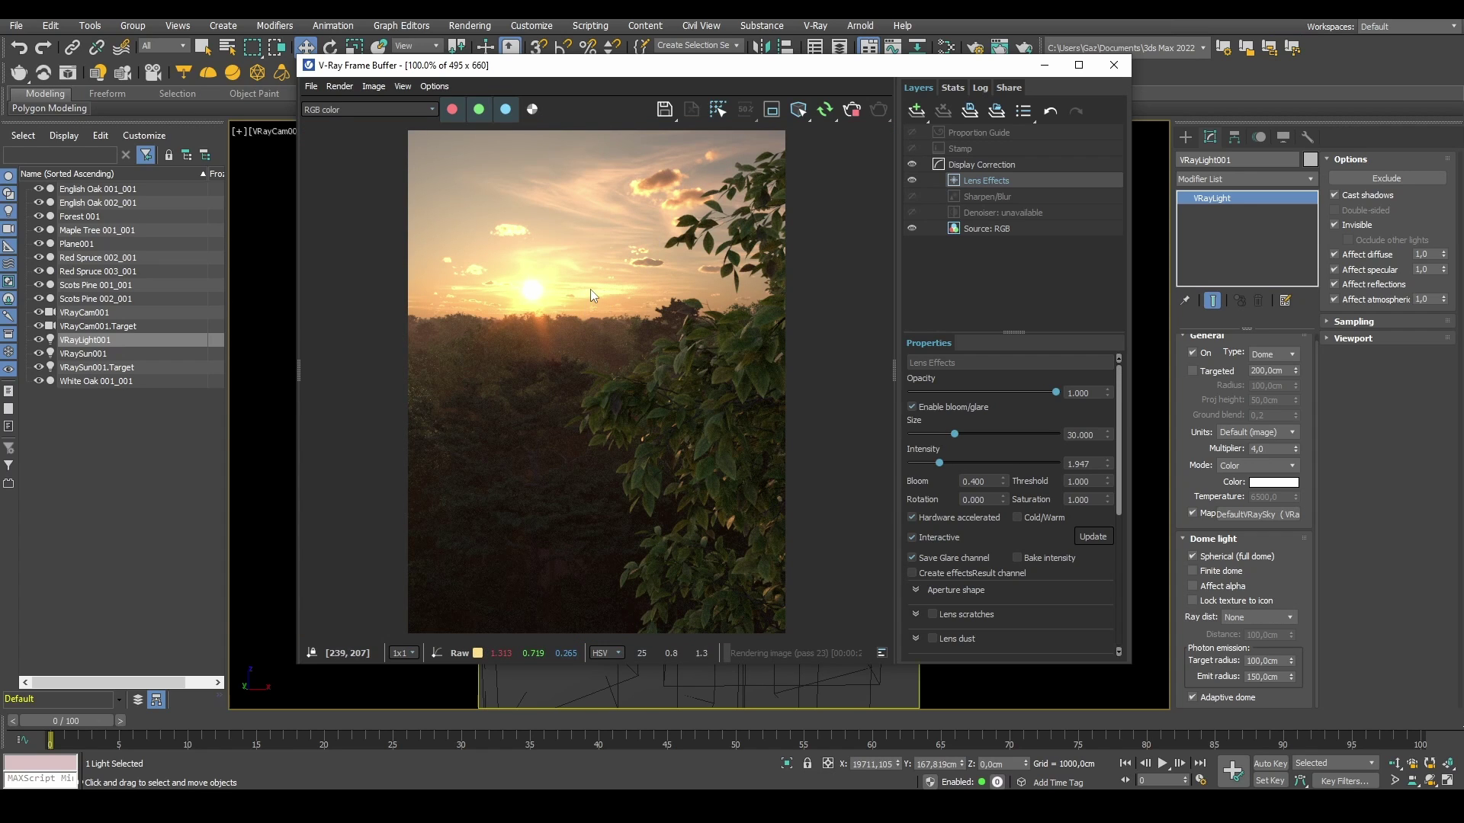
scroll(592, 287, "up", 1)
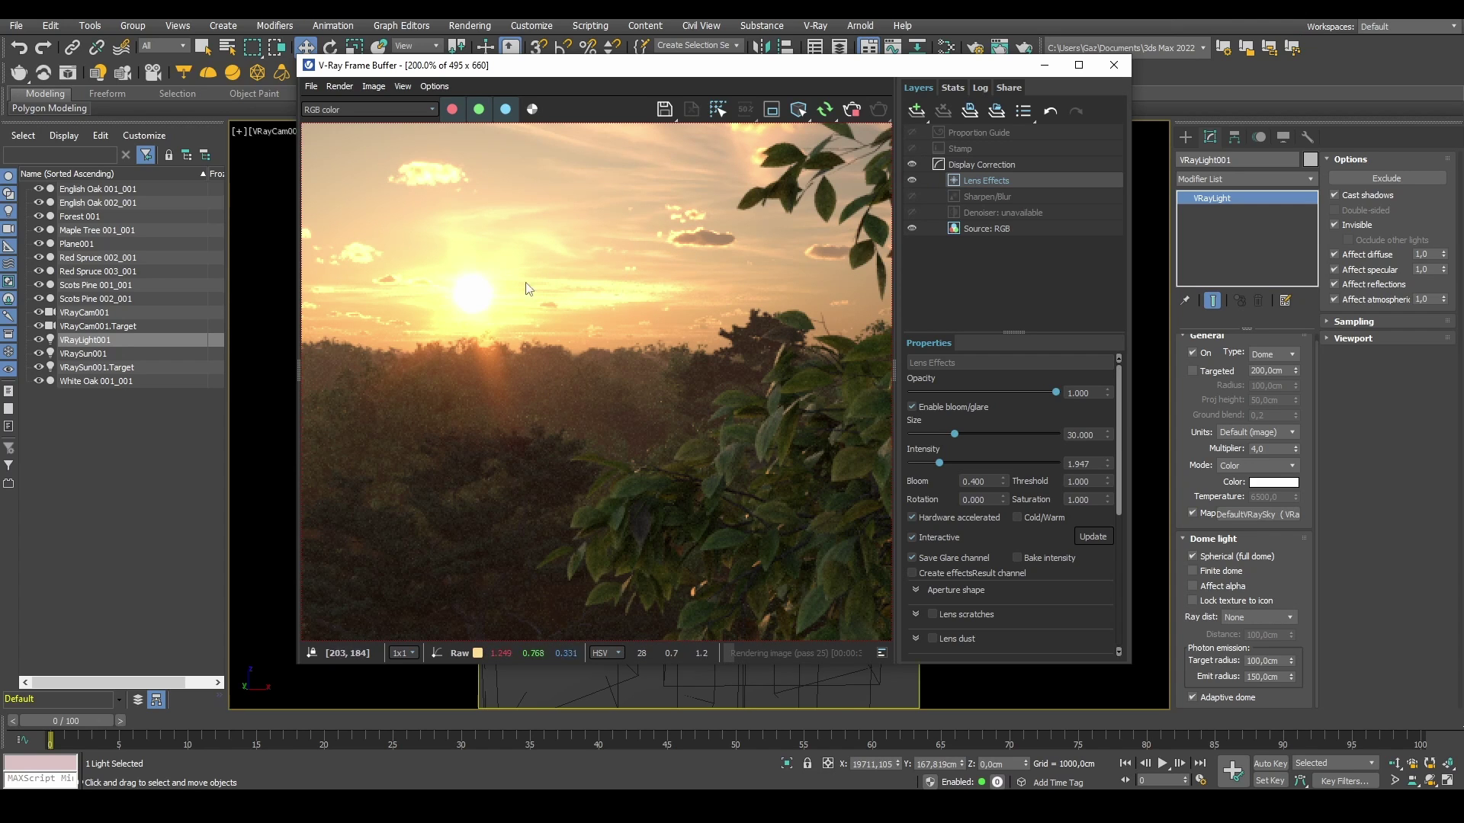
scroll(597, 249, "down", 1)
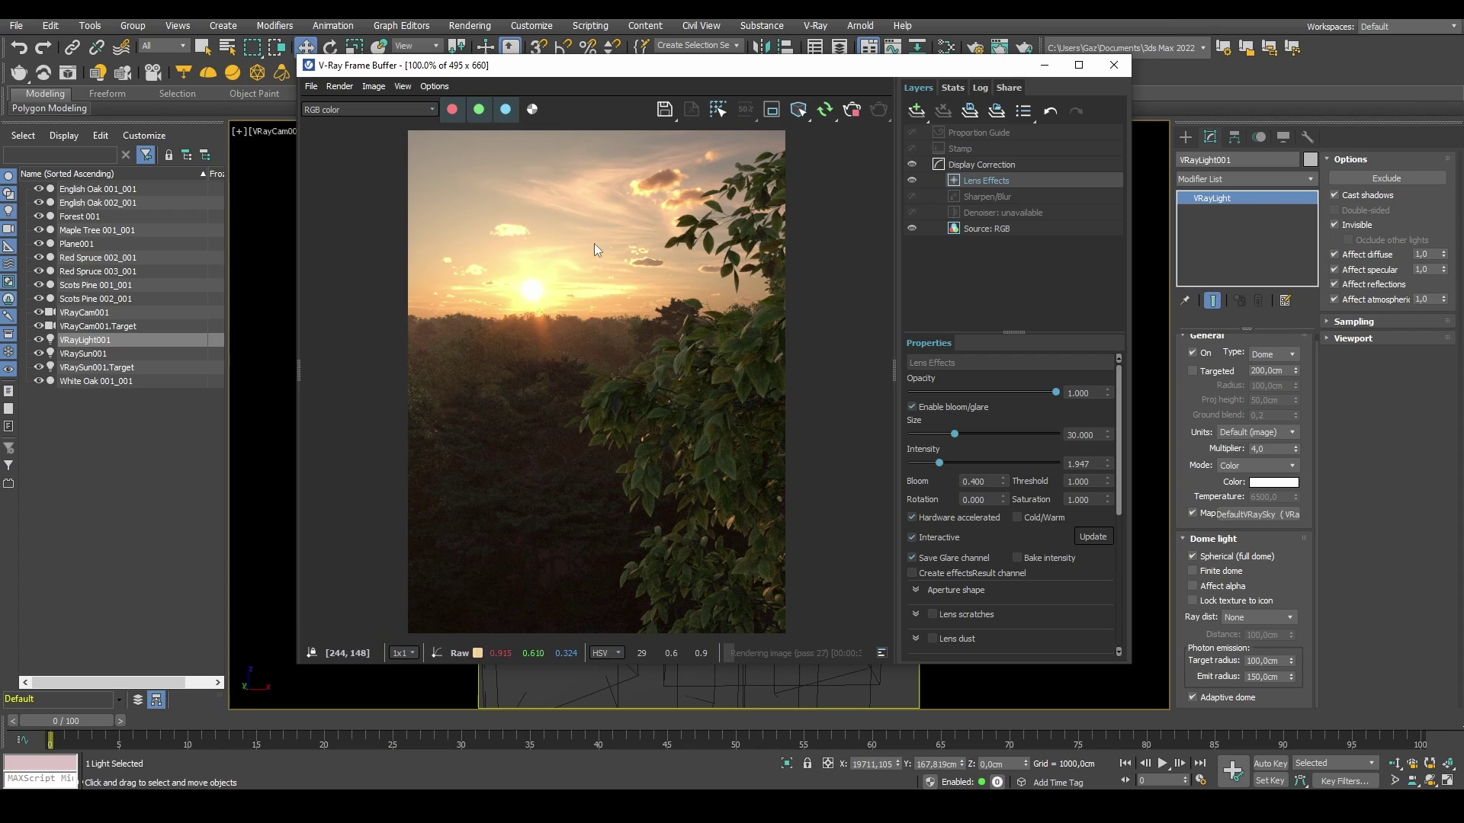